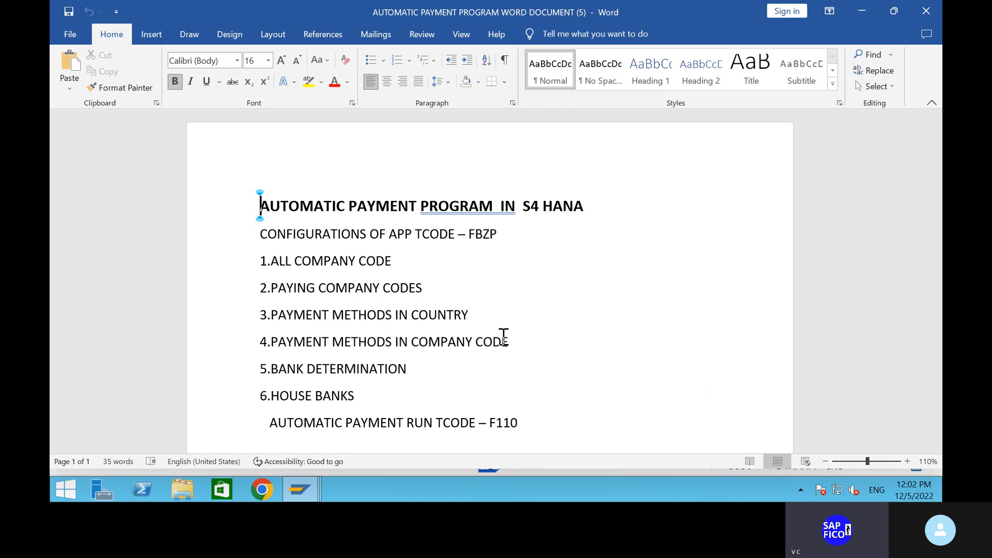
Switch from Word to SAP GUI and run transaction FBZP
click(299, 489)
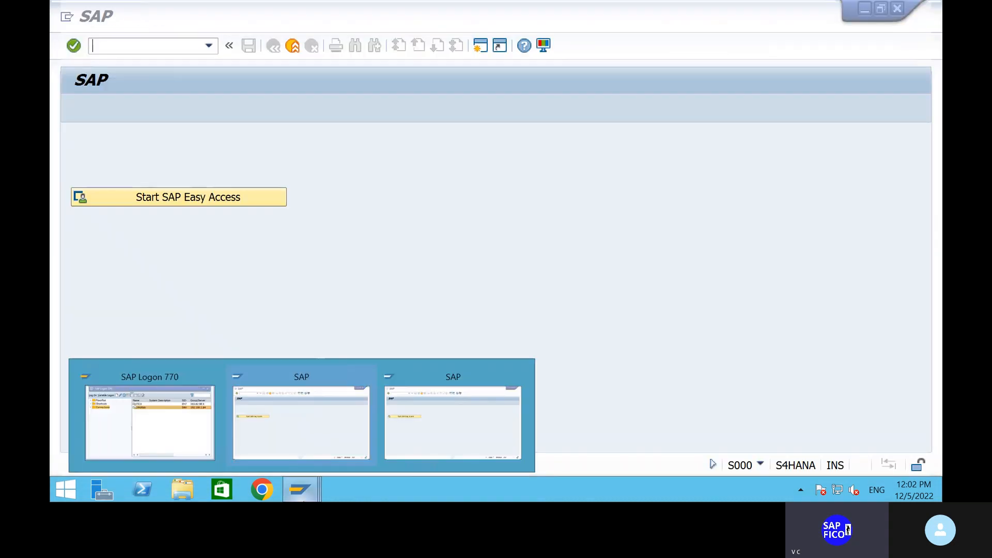
click(329, 427)
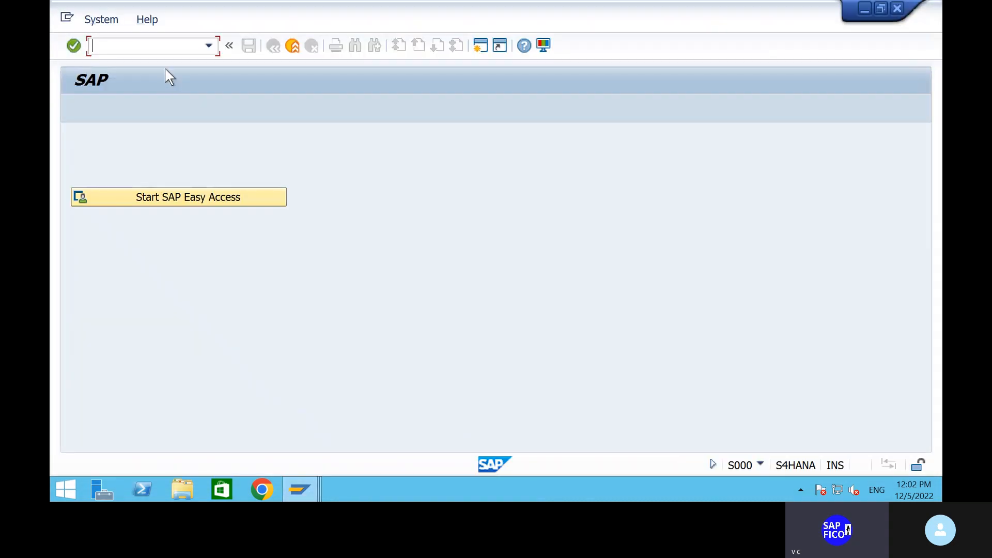
text(fbzp)
key(Return)
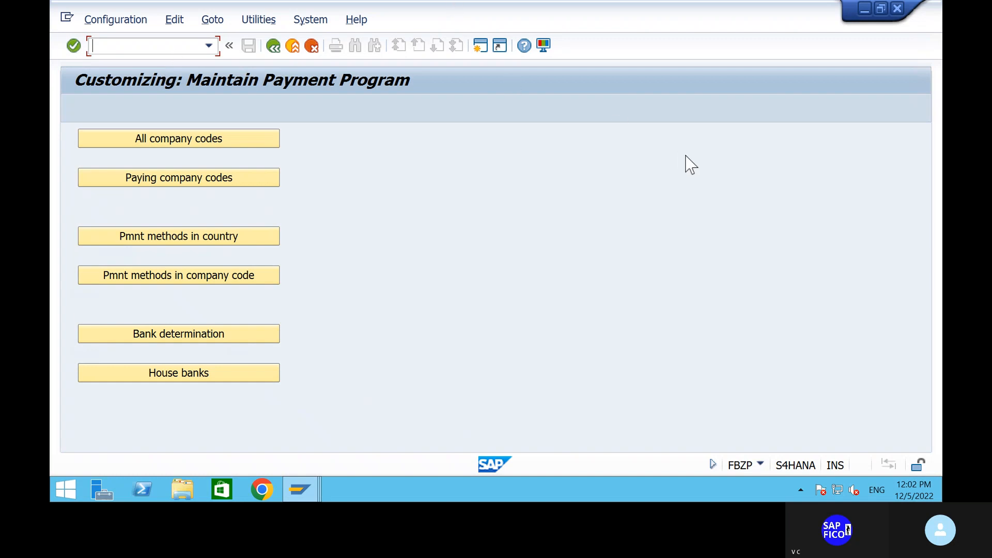
Bring the SAP FBZP screen back in front of the Skype call window
key(alt+Tab)
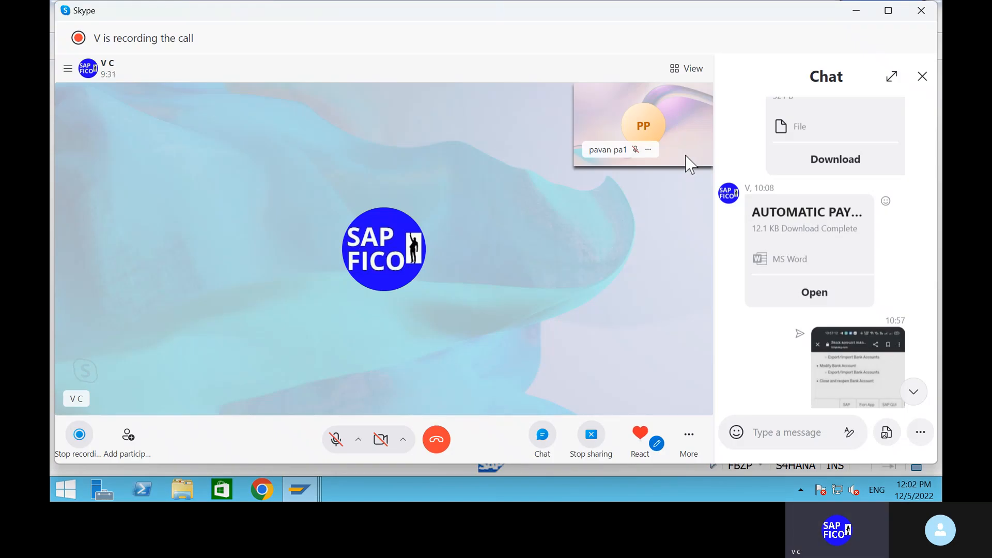
click(302, 486)
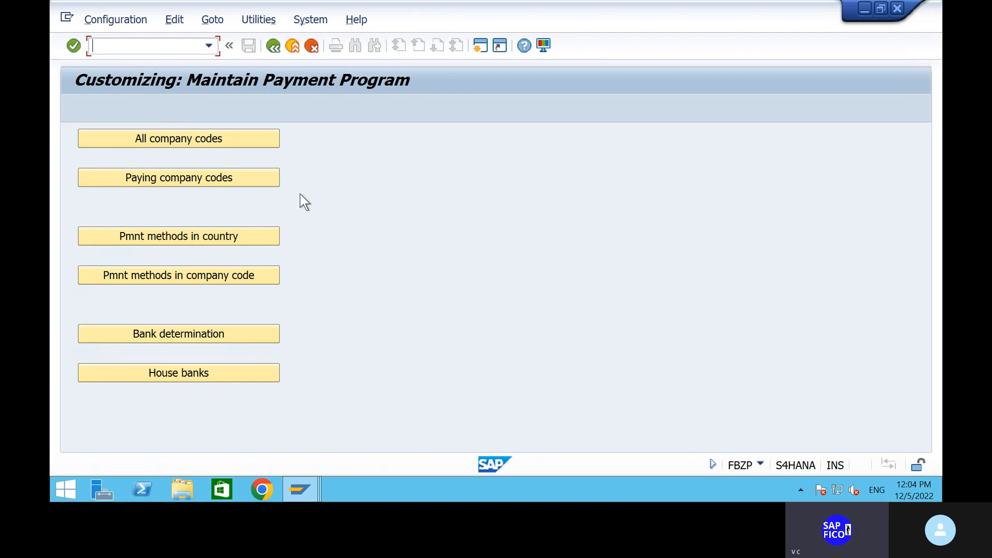
Open the All company codes overview and start a new company code entry
click(188, 139)
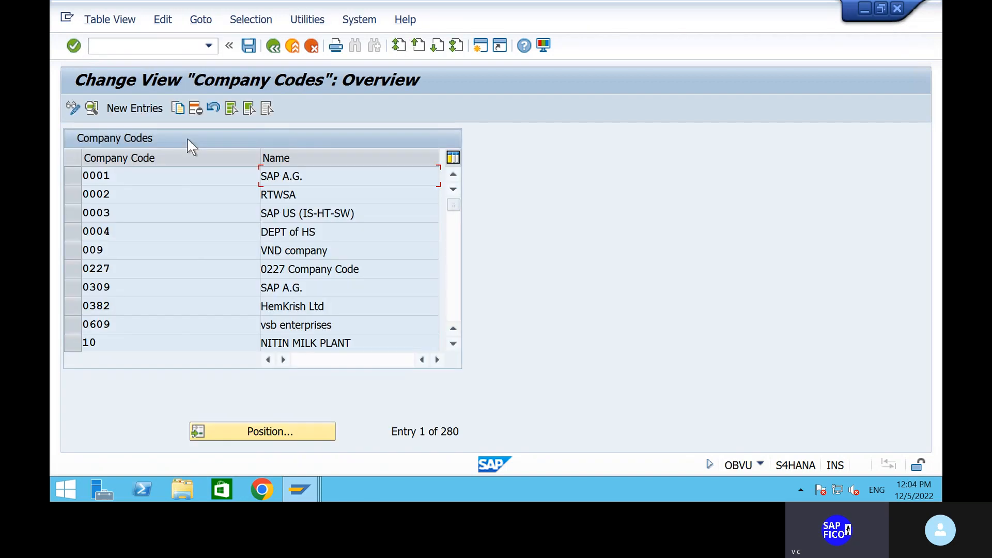
click(139, 110)
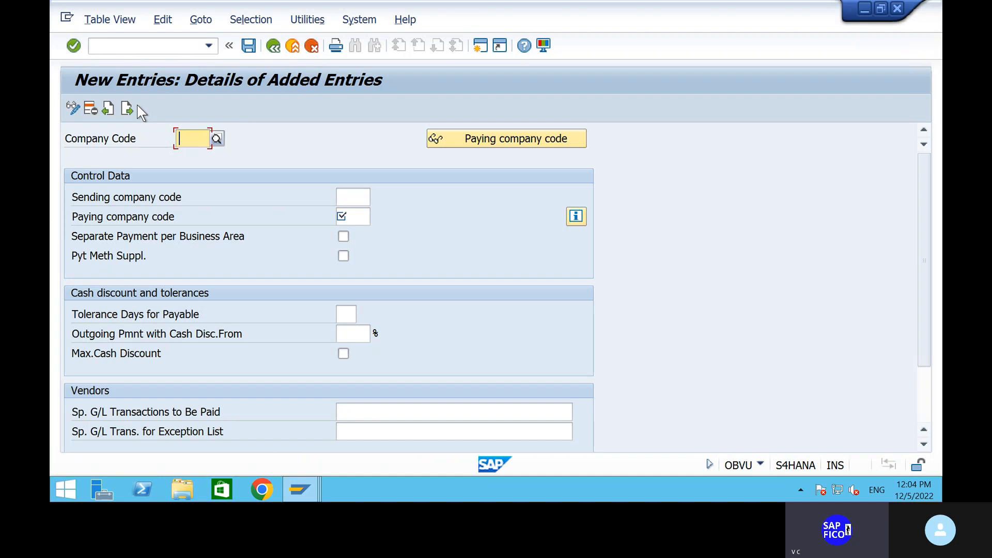
Enter company code SHIP, paying company code SHIP and a 10% cash discount threshold
text(ship)
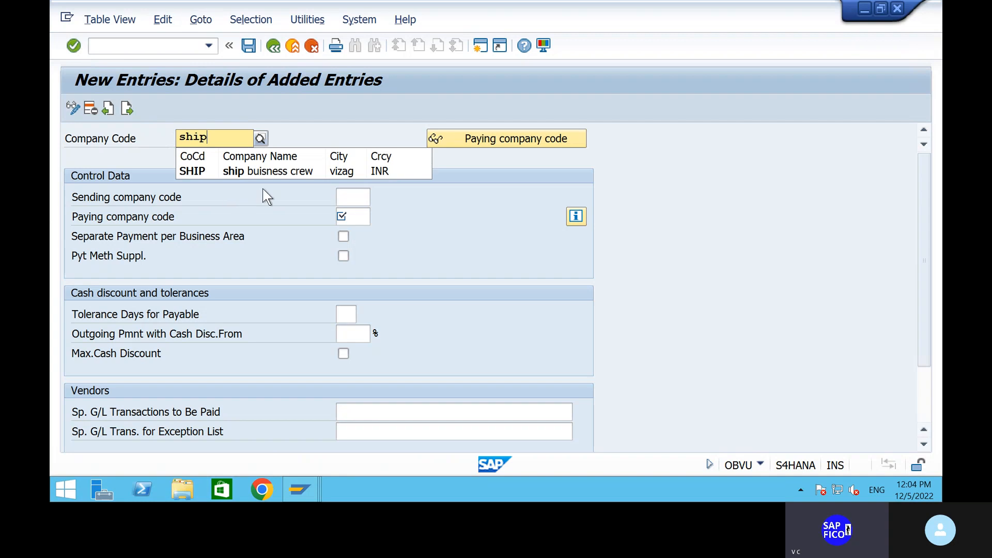
click(277, 171)
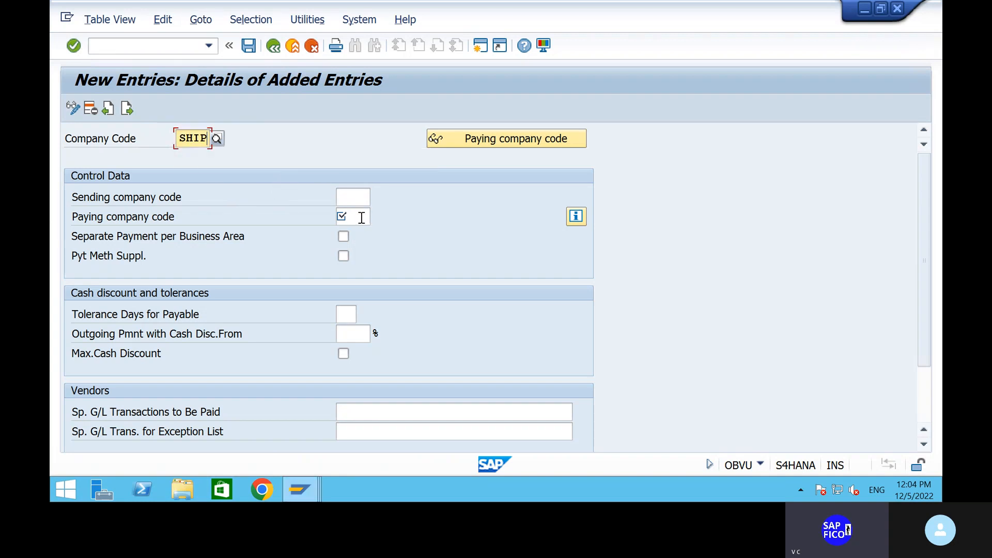
click(361, 216)
text(ship)
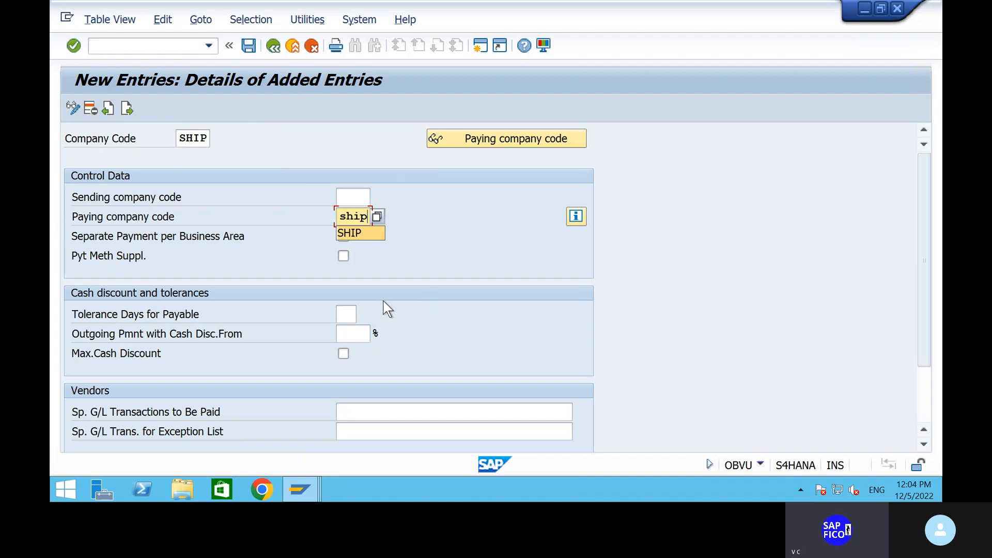
click(362, 217)
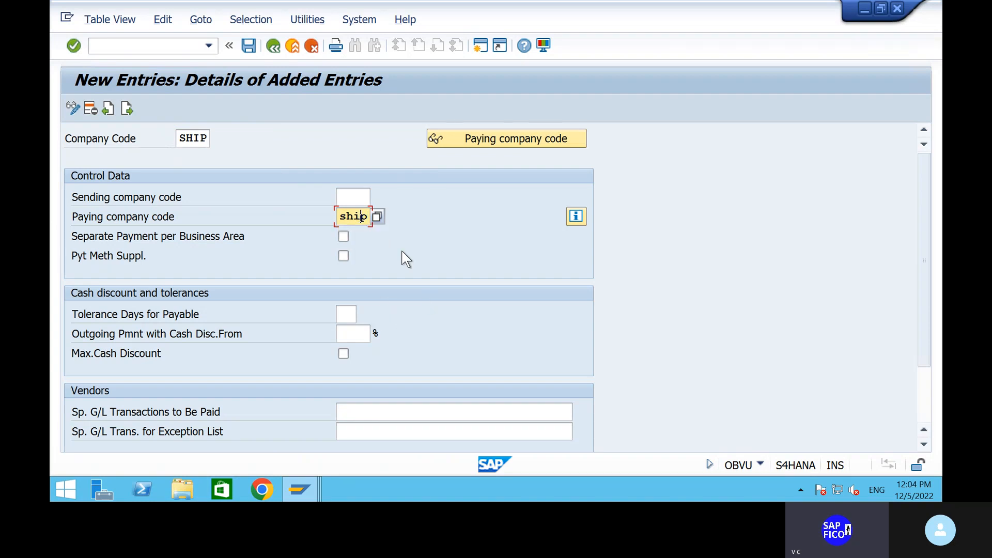
click(353, 334)
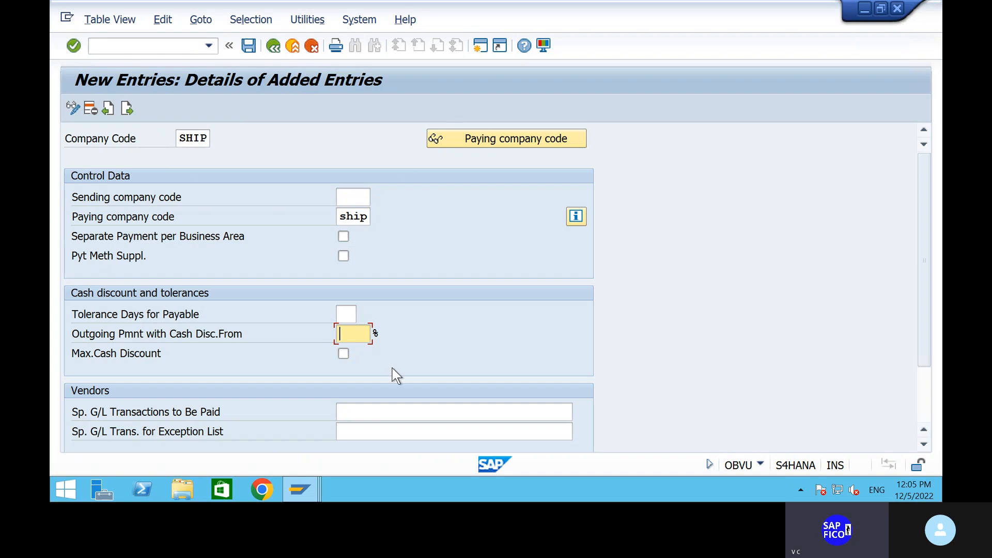
text(10)
Set special G/L transaction AF for both vendor and customer payments and confirm the values
click(442, 412)
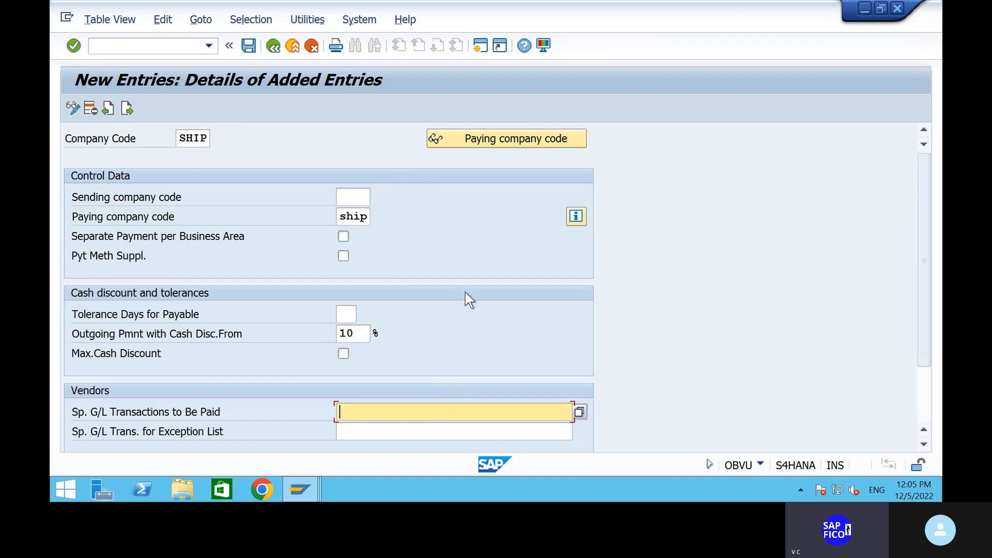
scroll(467, 299, down, 1)
text(af)
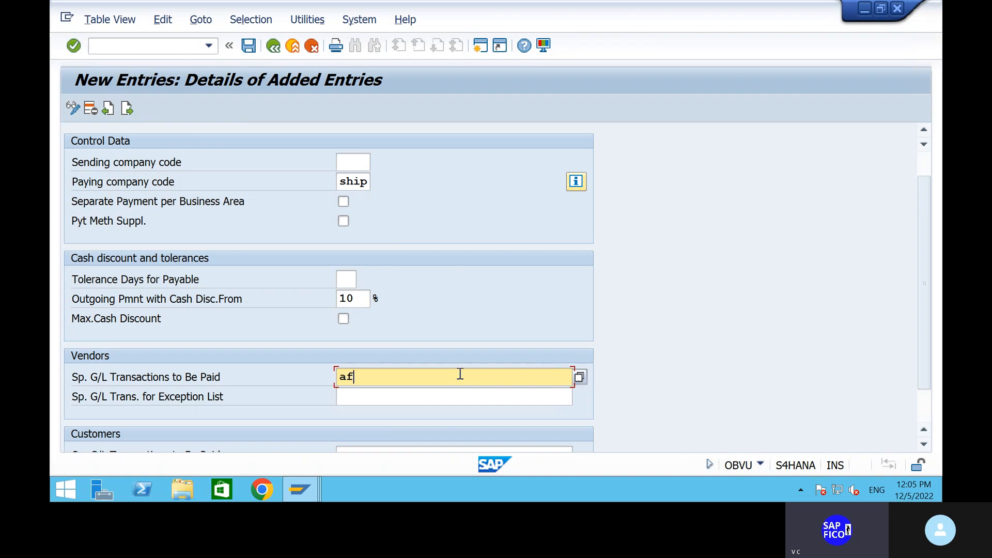
scroll(456, 298, down, 1)
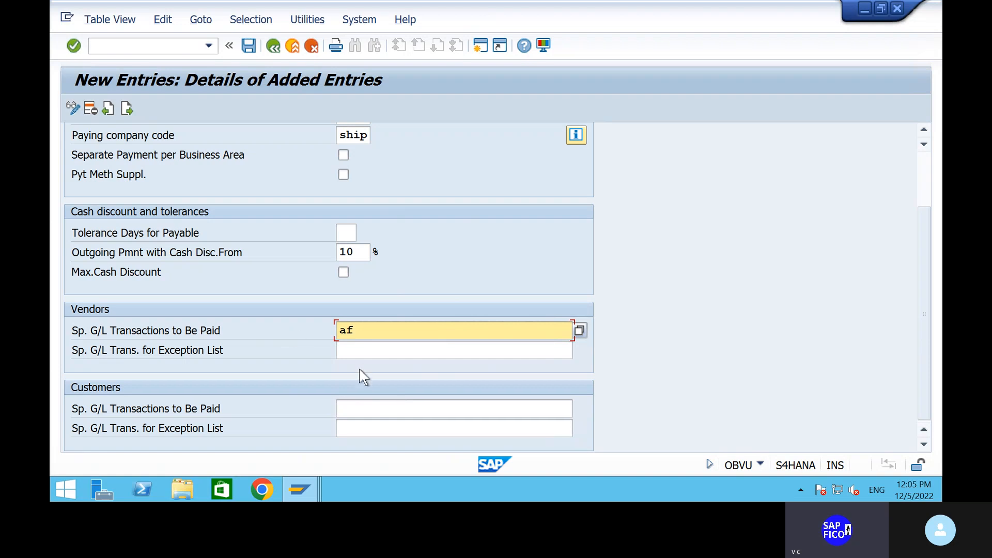
click(369, 404)
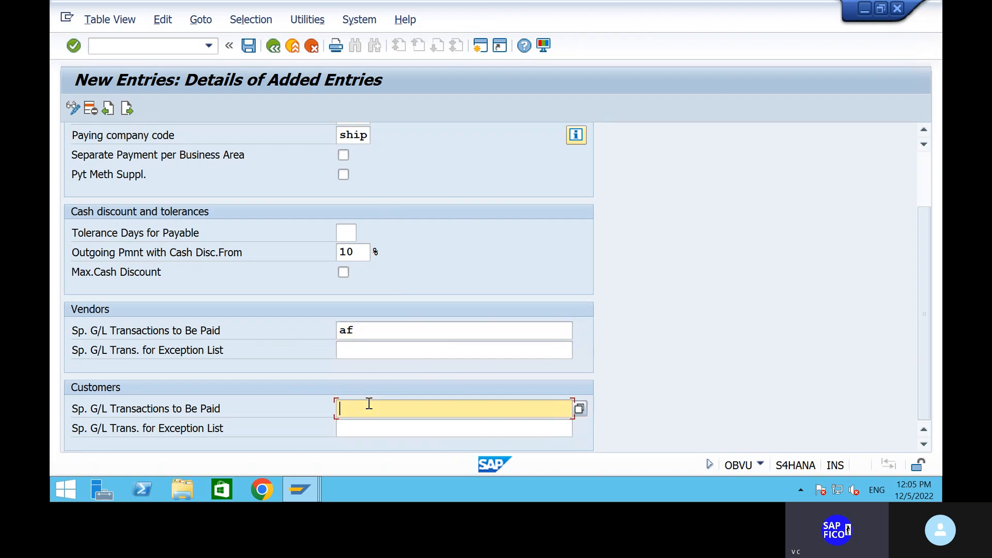
text(AF)
key(Return)
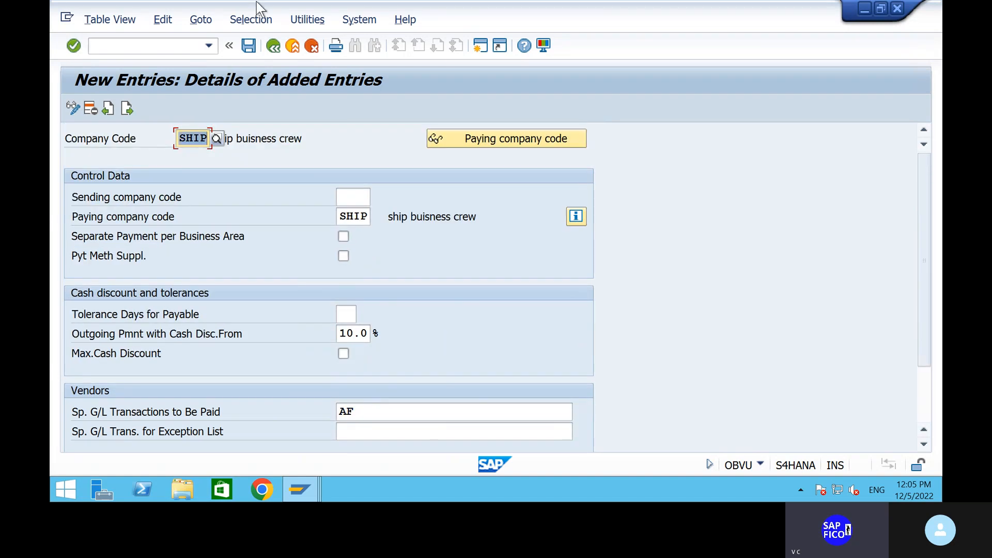
Save the SHIP company code settings under the customizing request and return to the main menu
click(249, 46)
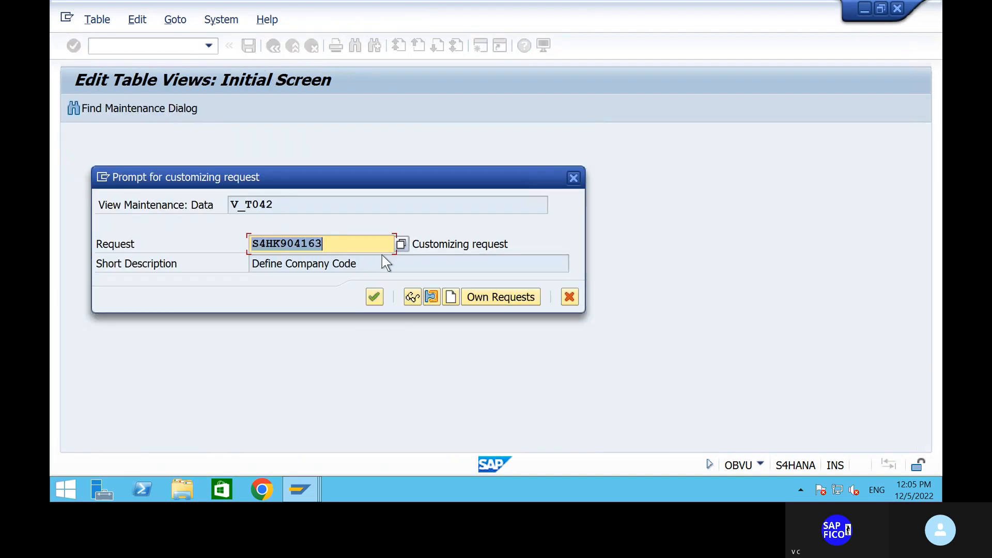
click(375, 297)
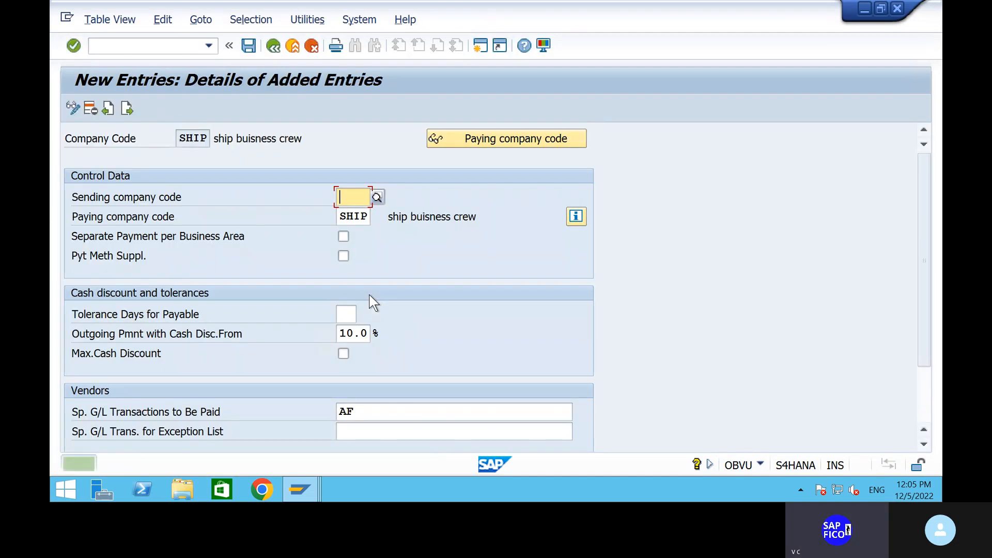
click(274, 46)
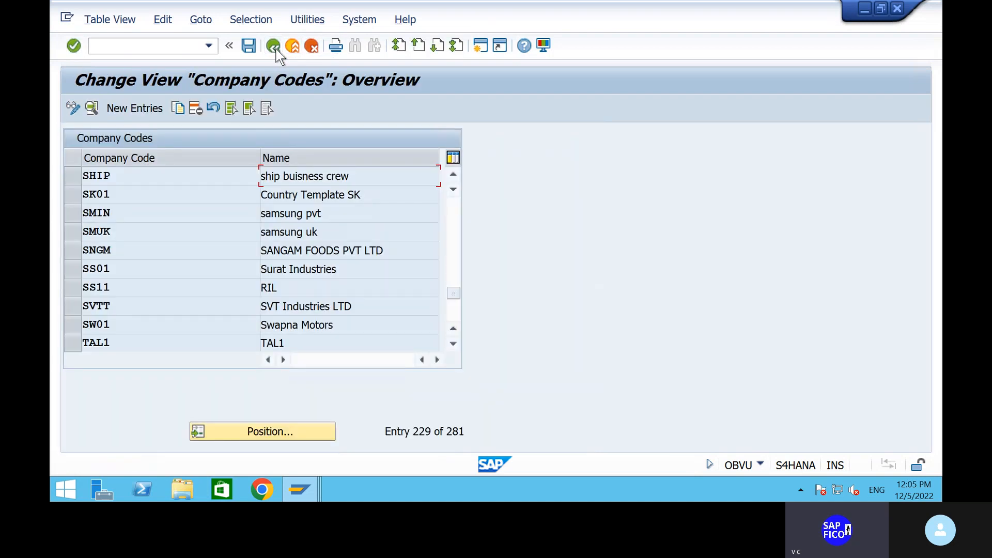
click(274, 47)
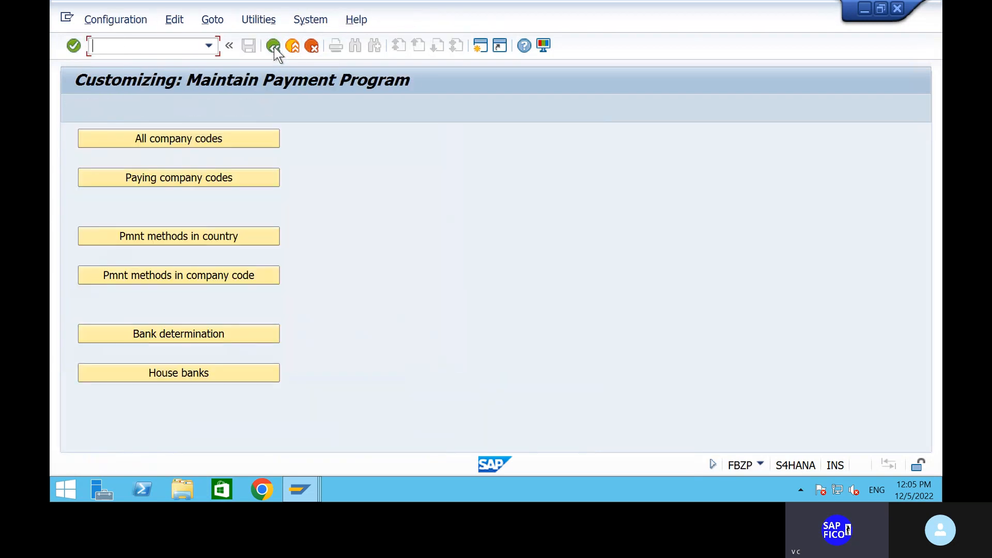
Create paying company code SHIP with 1000 INR minimum incoming and outgoing payment amounts
click(212, 176)
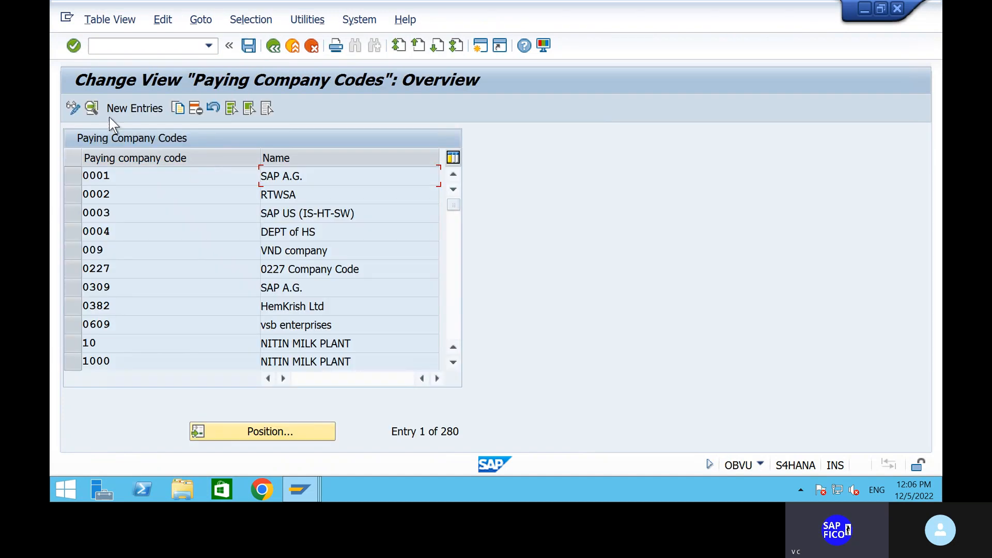
click(138, 108)
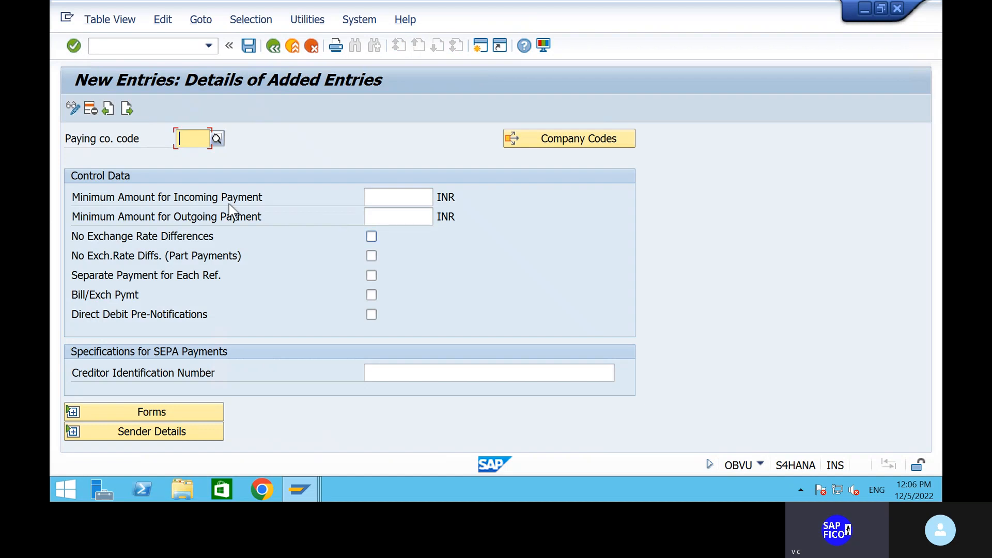
text(SHIP)
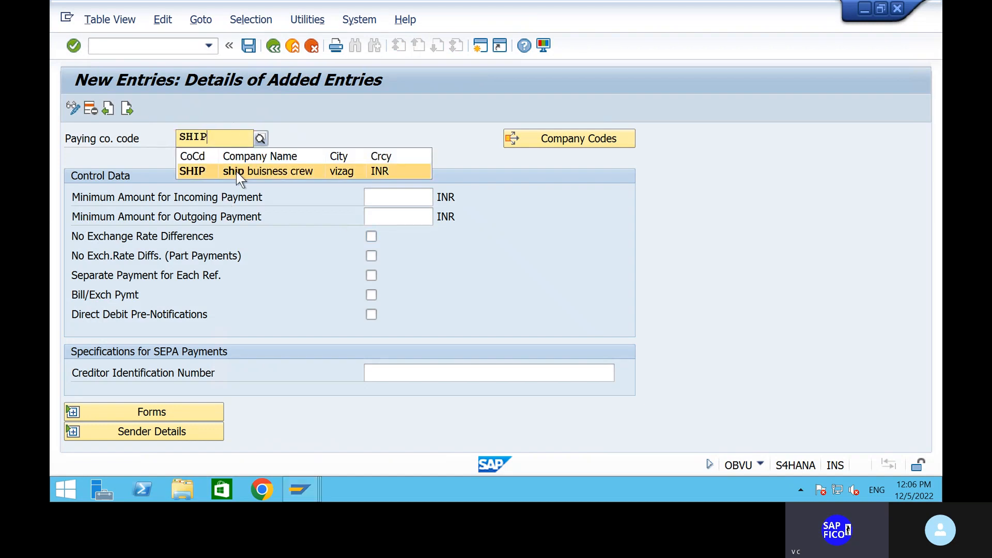
click(237, 171)
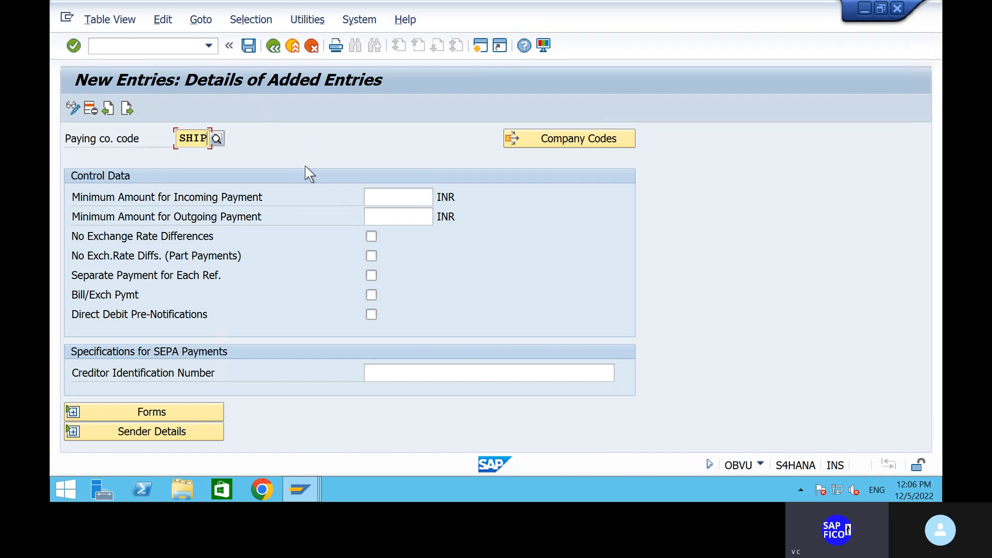
click(396, 196)
text(1)
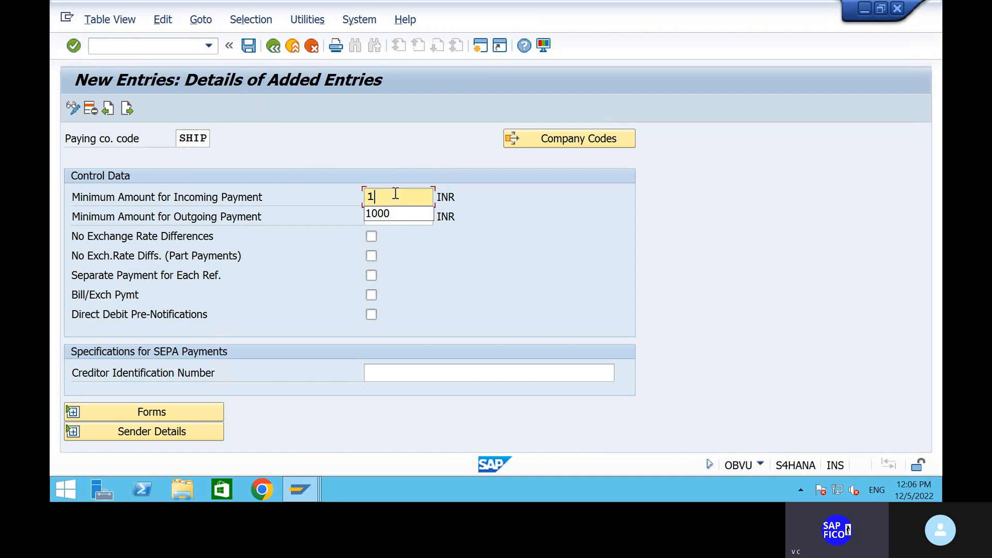
text(000)
click(398, 220)
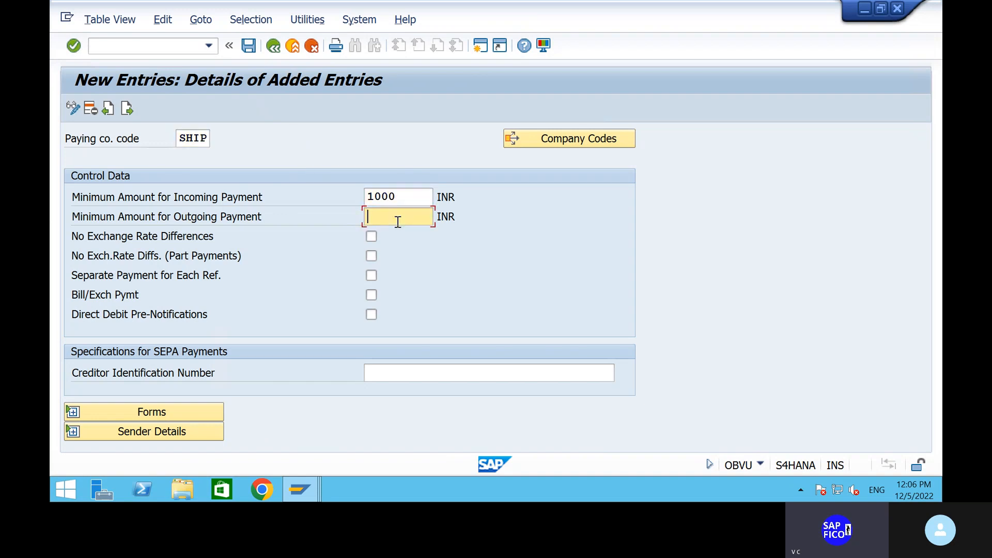
text(1000)
click(72, 412)
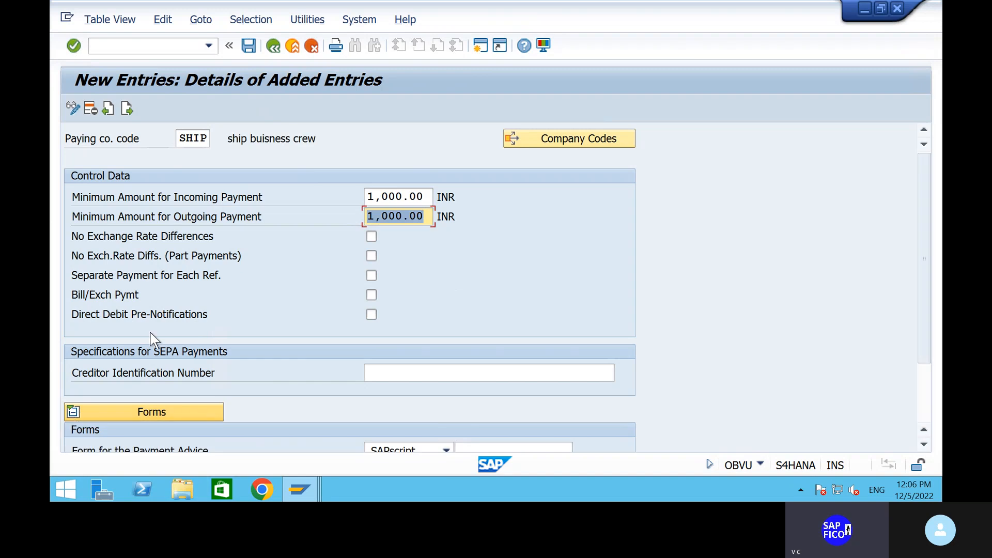
Set the payment advice form to F110_IN_AVIS, adapted from F110_D_AVIS
scroll(317, 281, down, 5)
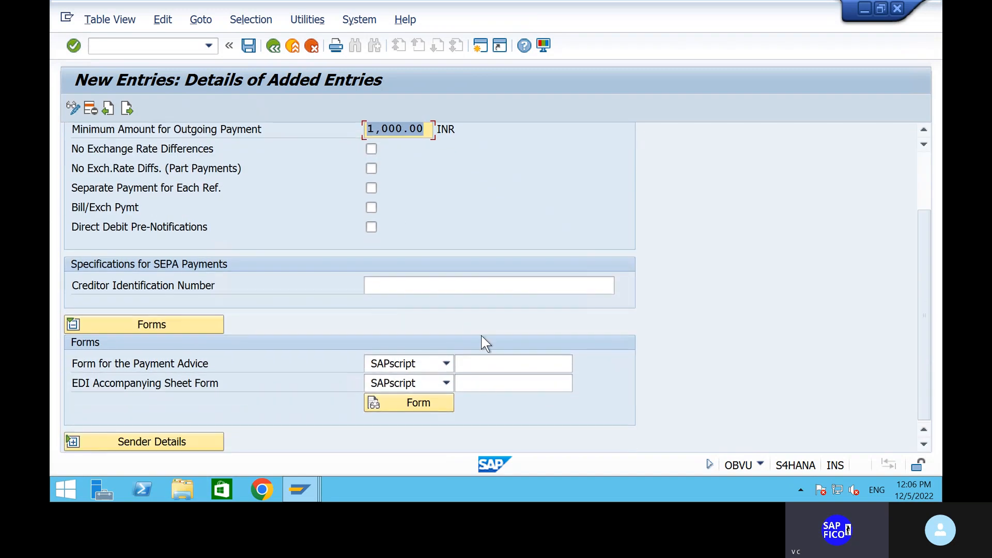
click(480, 367)
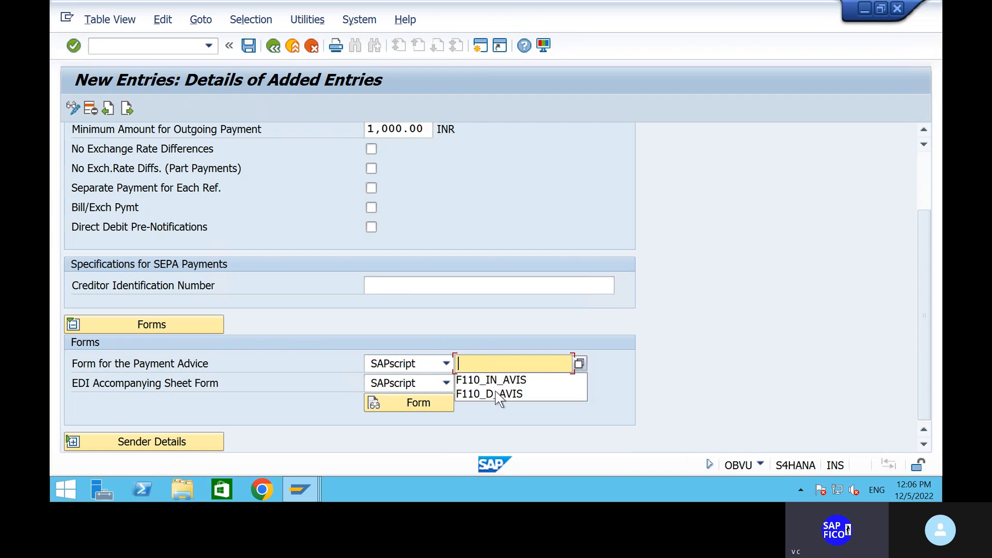
click(503, 395)
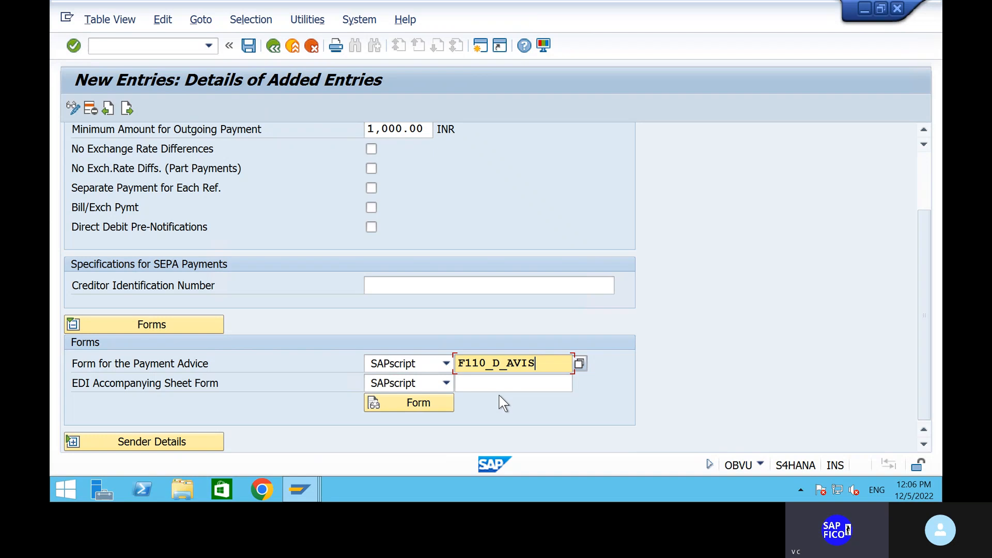
click(496, 364)
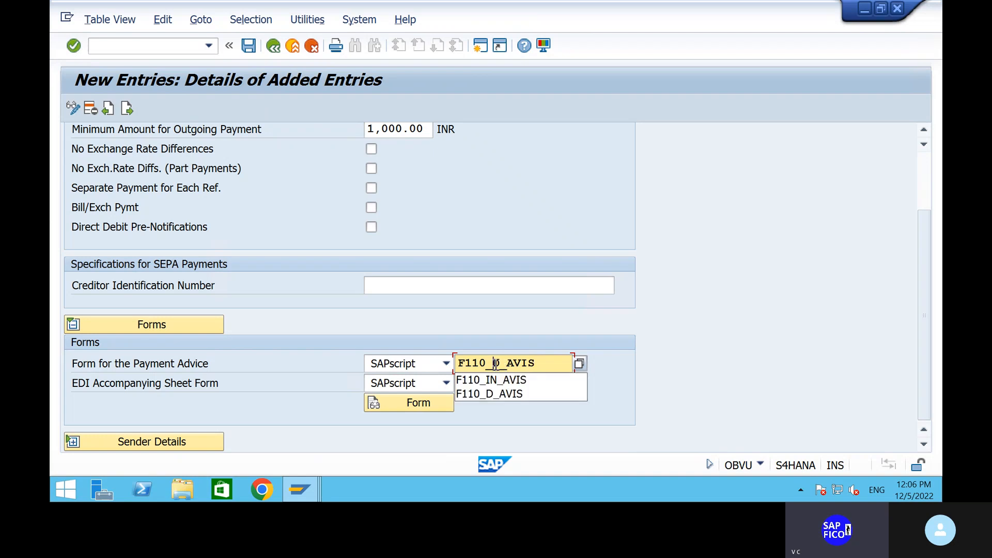
text(IN)
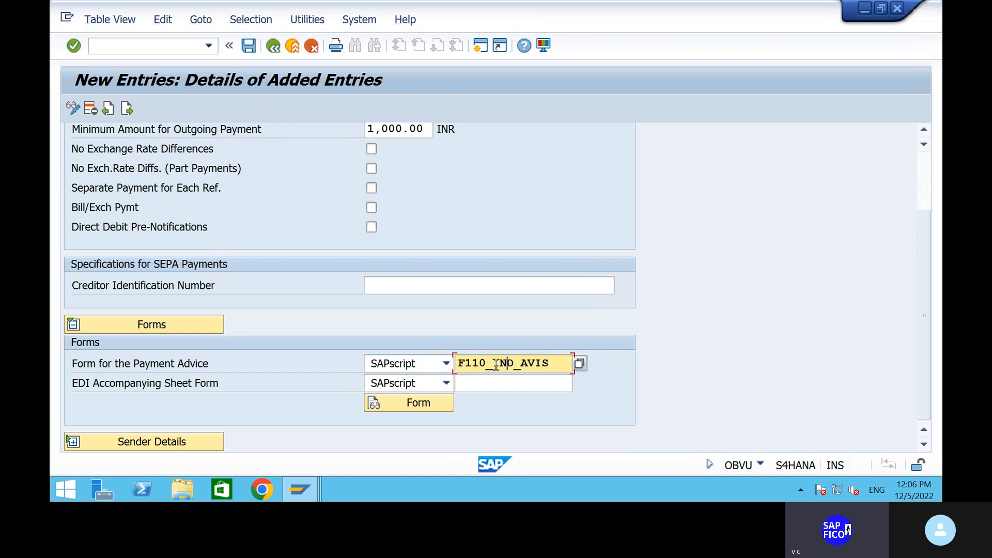
key(Delete)
Choose F110_EDI_01 as the EDI accompanying sheet form
click(521, 388)
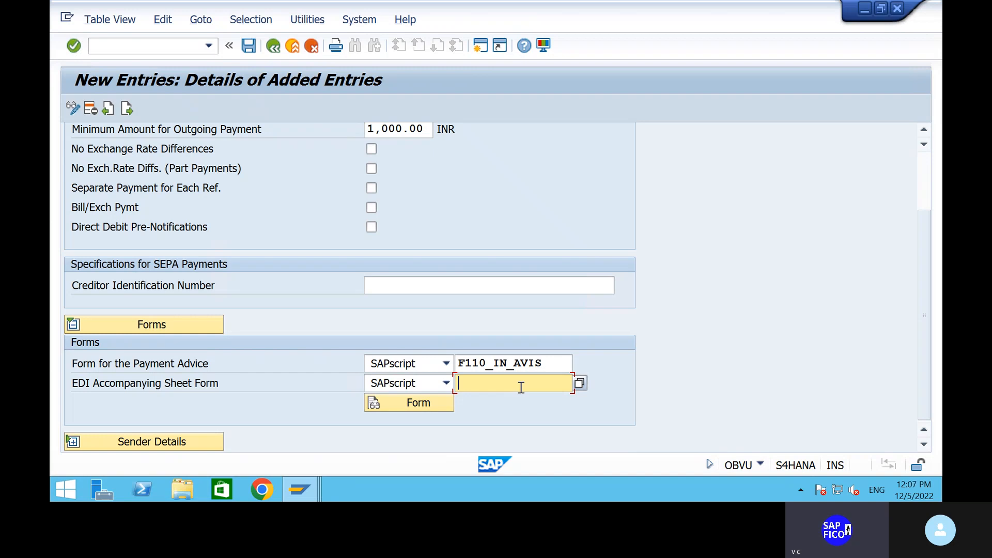
click(521, 387)
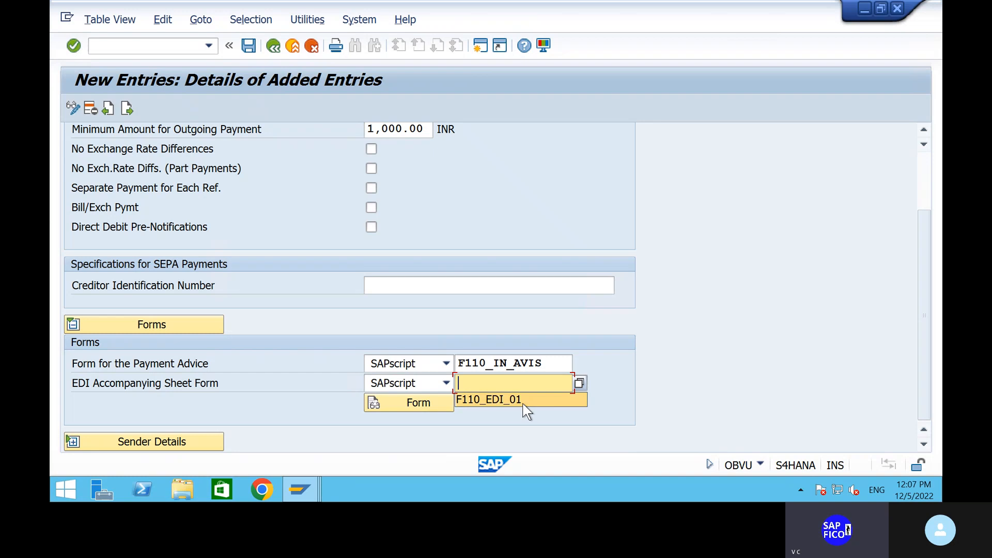
click(525, 401)
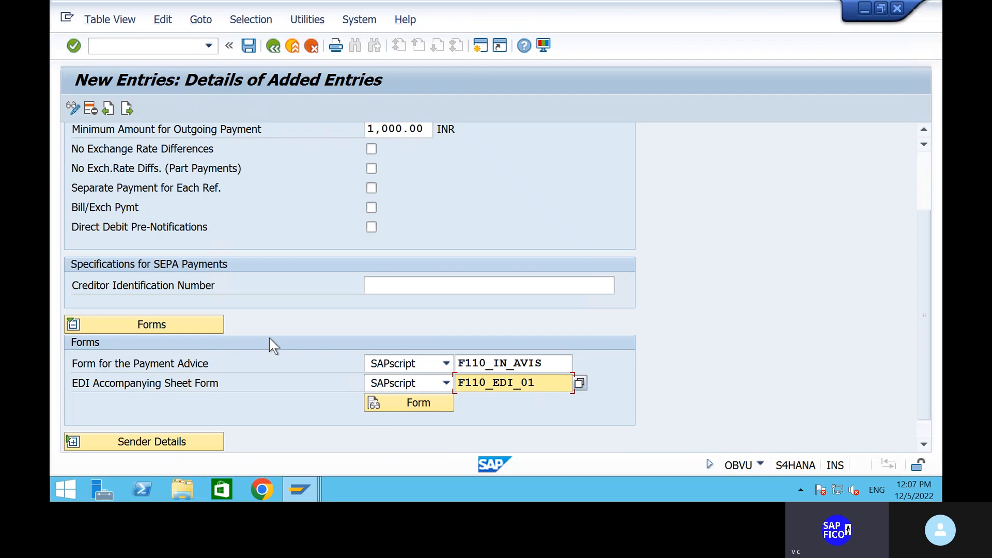
scroll(251, 384, up, 2)
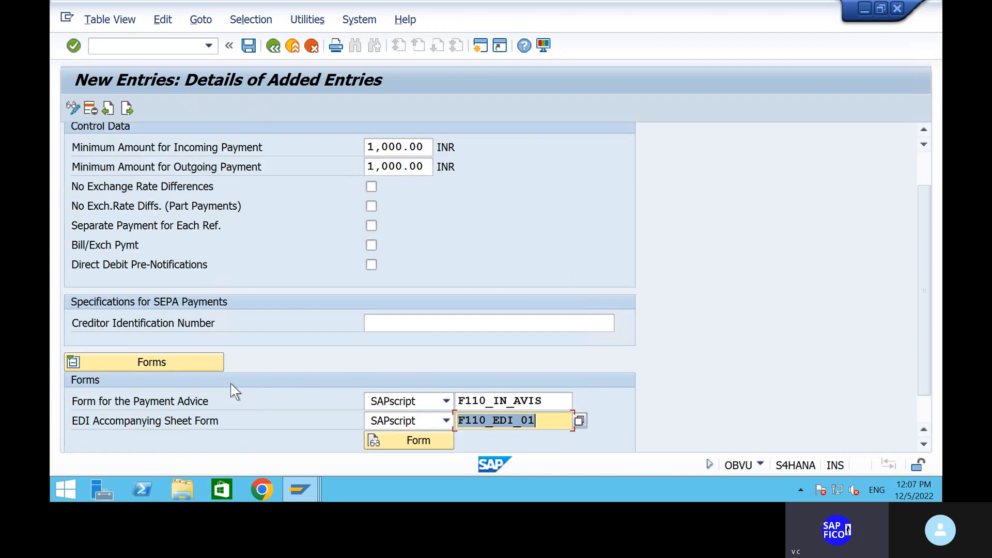
scroll(351, 266, down, 2)
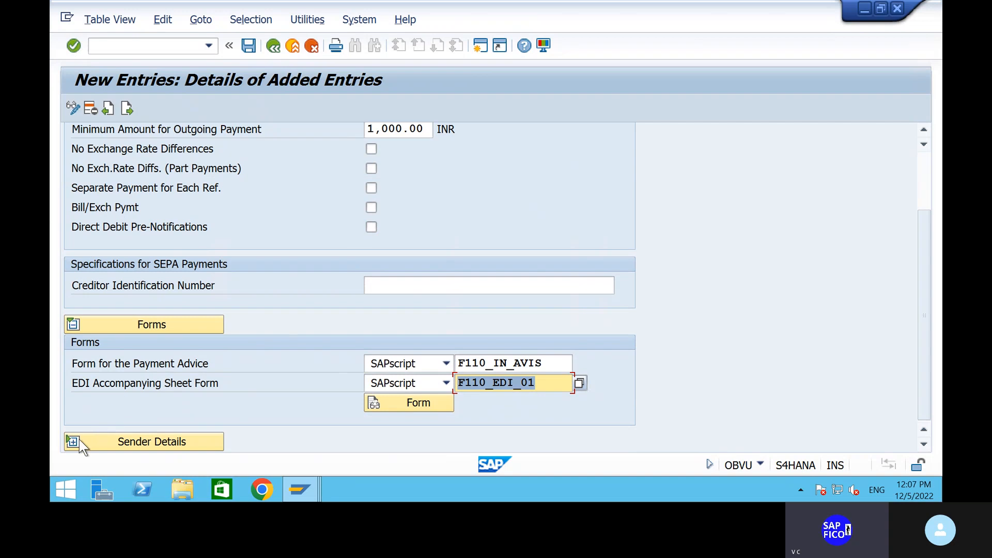
click(73, 444)
scroll(343, 296, down, 5)
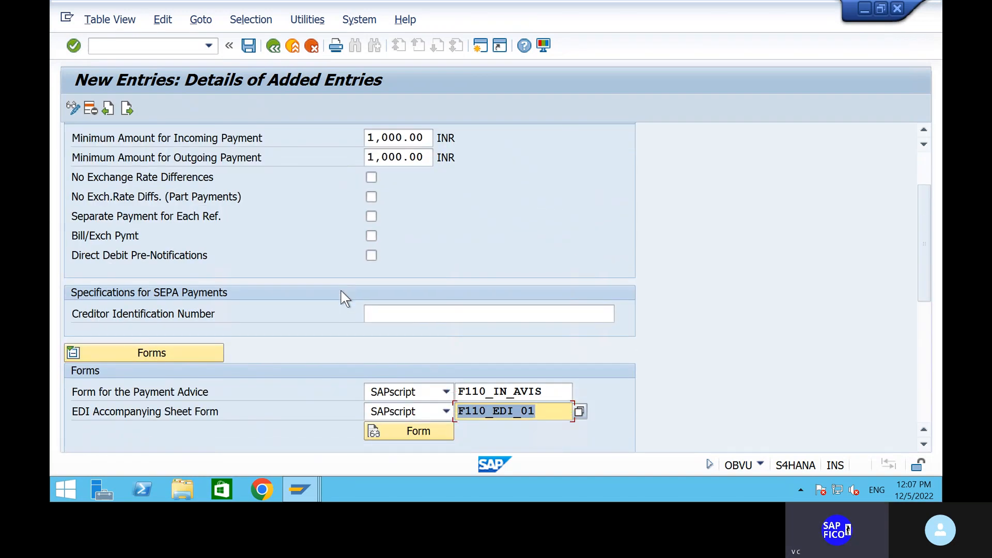
scroll(345, 298, down, 4)
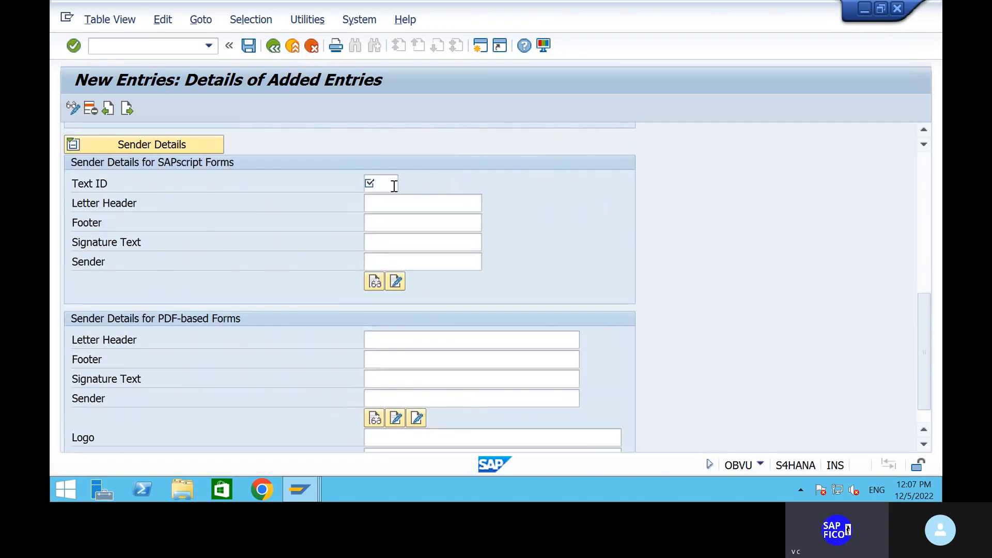
Fill sender details with text ID ADRS and ADRS_HEADER, ADRS_FOOTER, ADRS_SIGNATURE, ADRS_SENDER
click(394, 186)
text(ADRS)
click(383, 200)
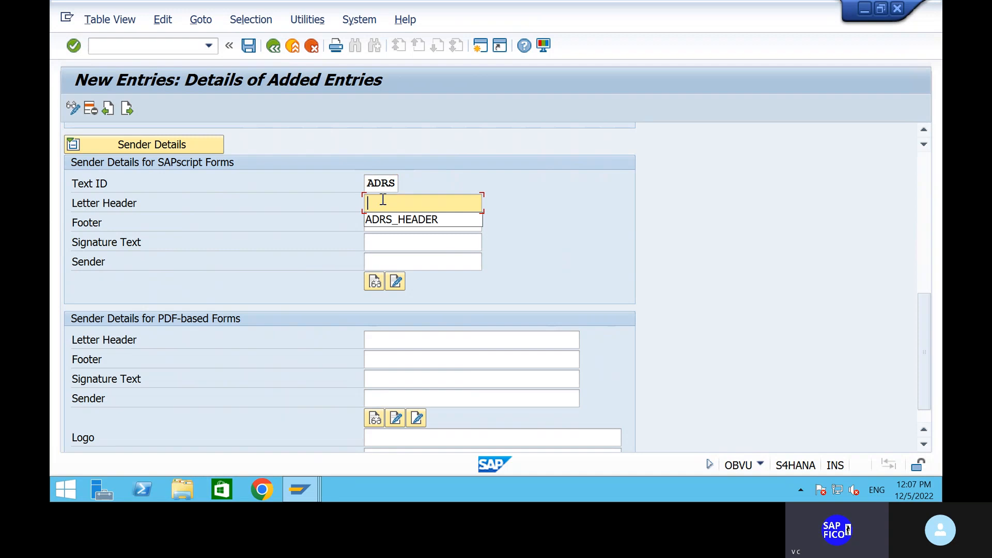
click(395, 222)
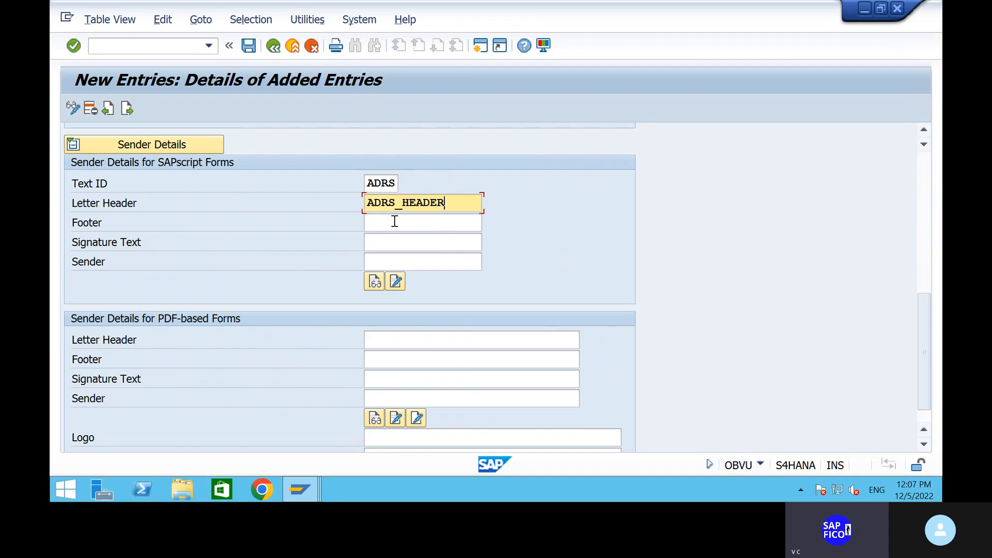
click(395, 221)
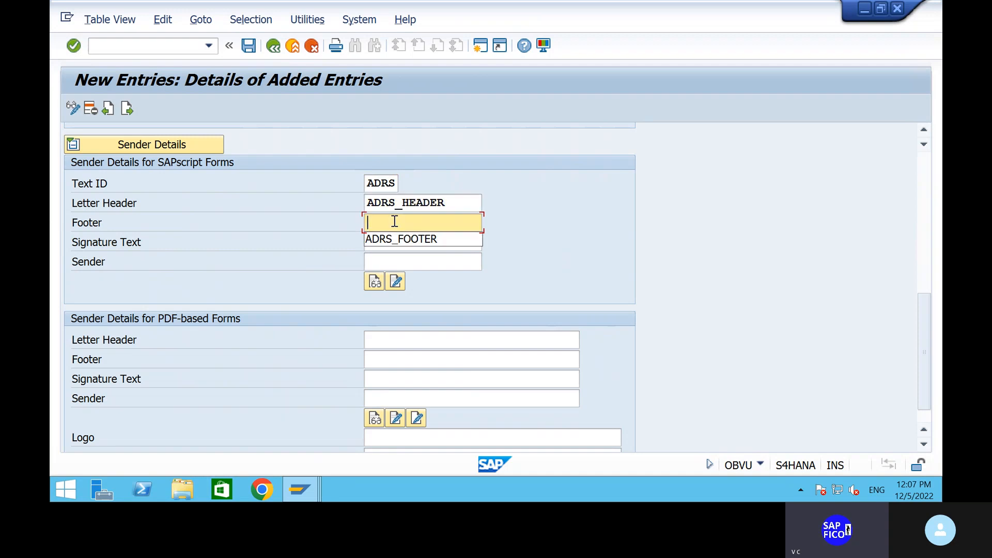
click(401, 241)
click(396, 241)
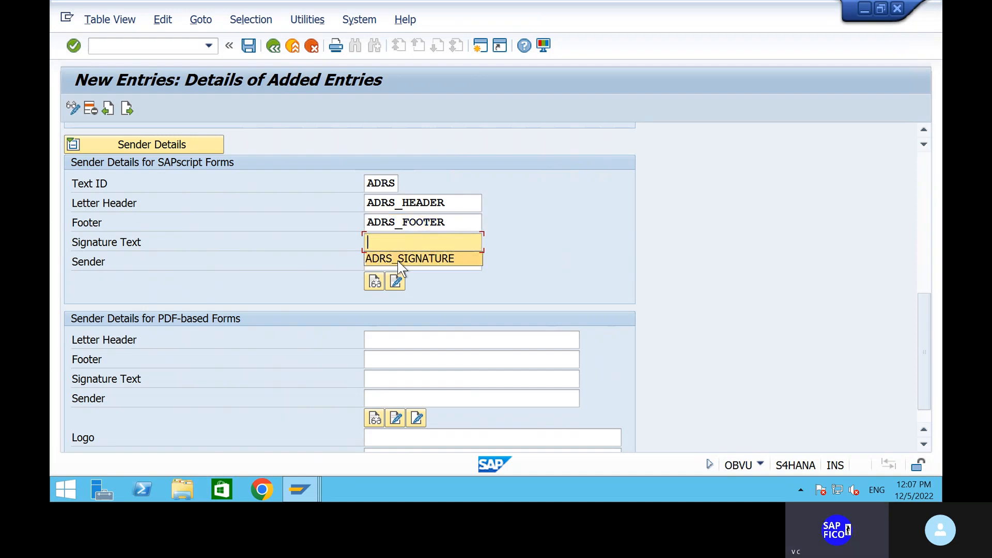
click(399, 259)
click(399, 261)
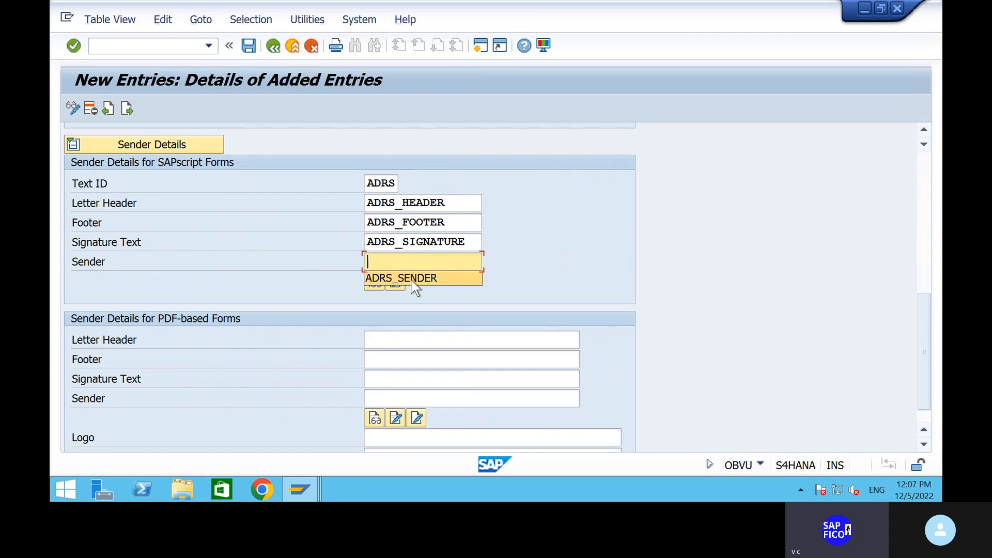
click(414, 282)
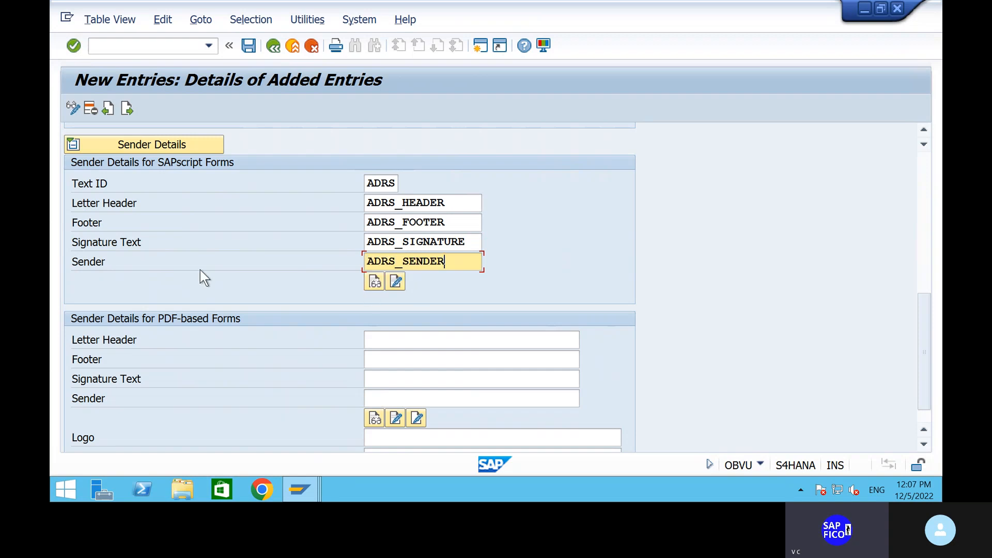
Save the paying company code SHIP entry under the customizing request and leave the details
scroll(200, 270, up, 3)
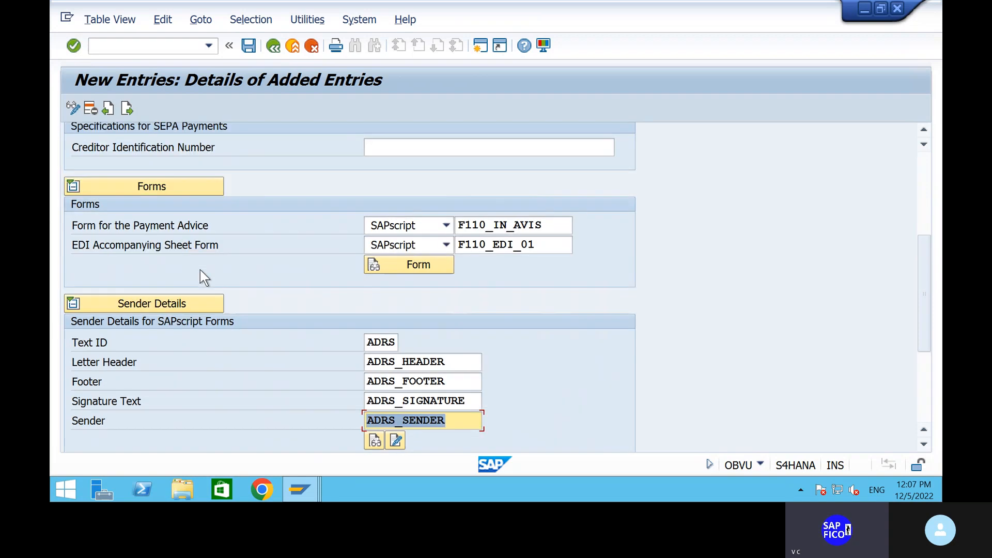
click(249, 46)
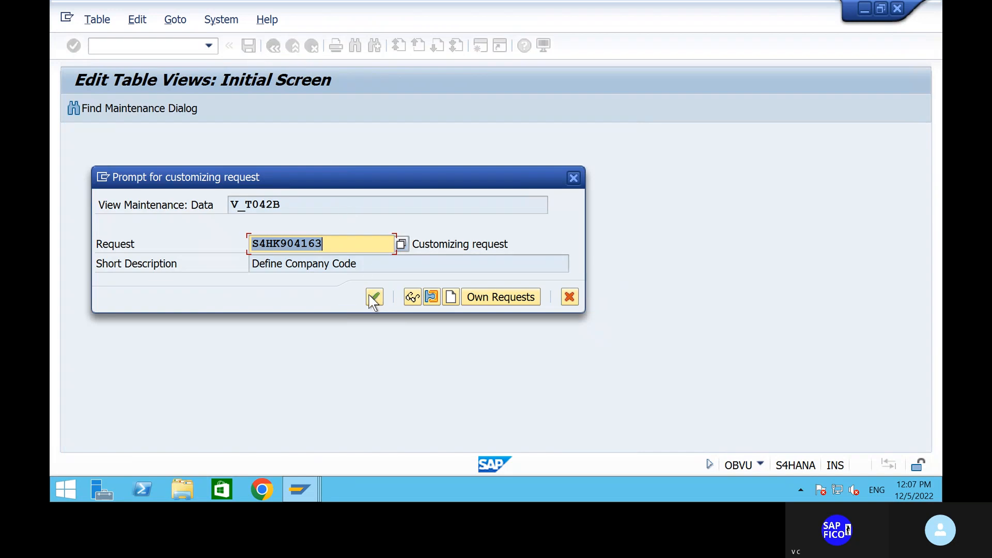
click(375, 296)
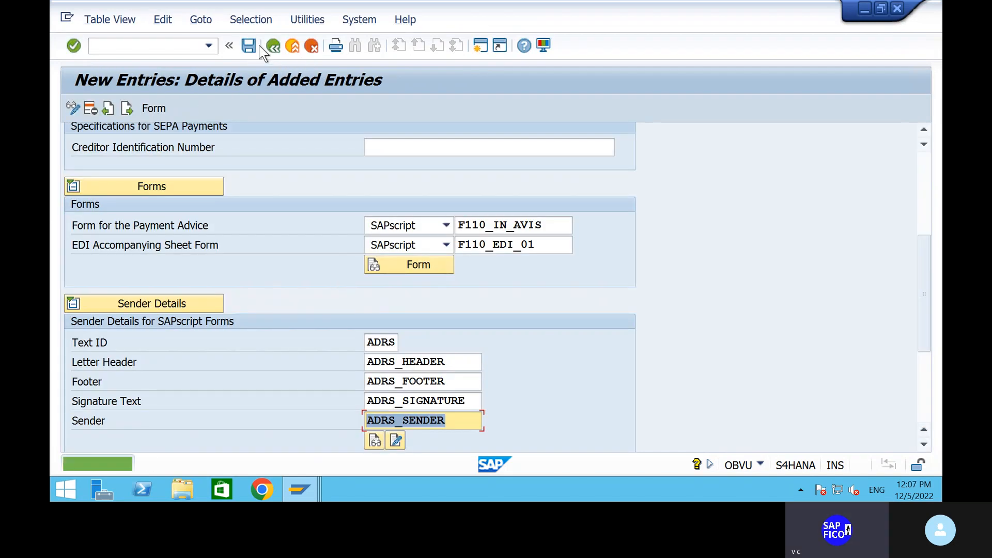
click(274, 47)
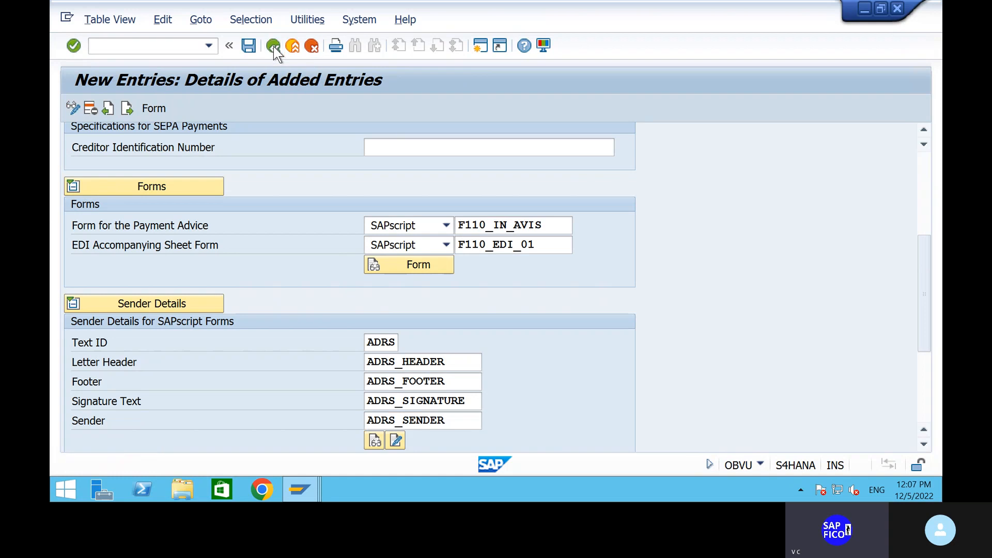
Open Pmnt methods in country and begin a new entry with country code IN
click(274, 45)
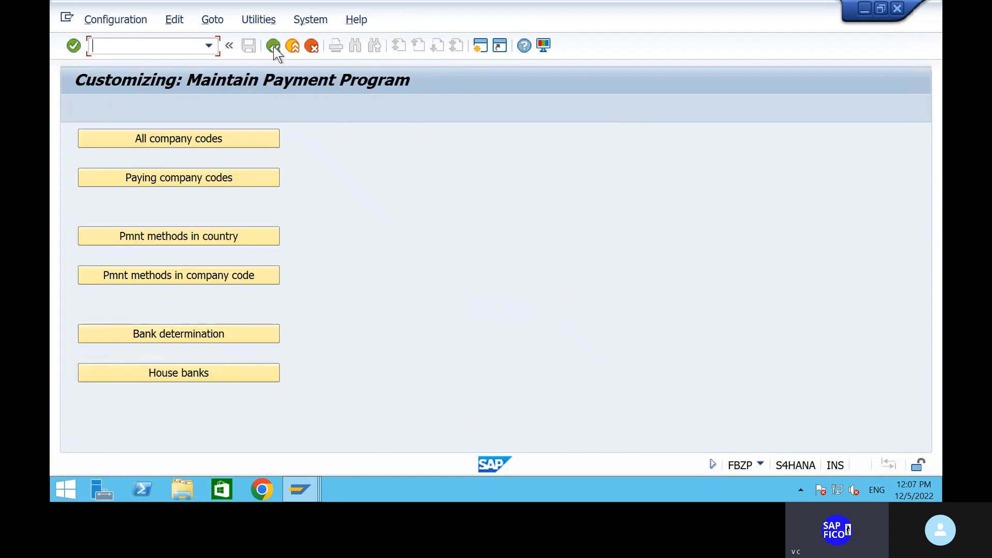
click(184, 239)
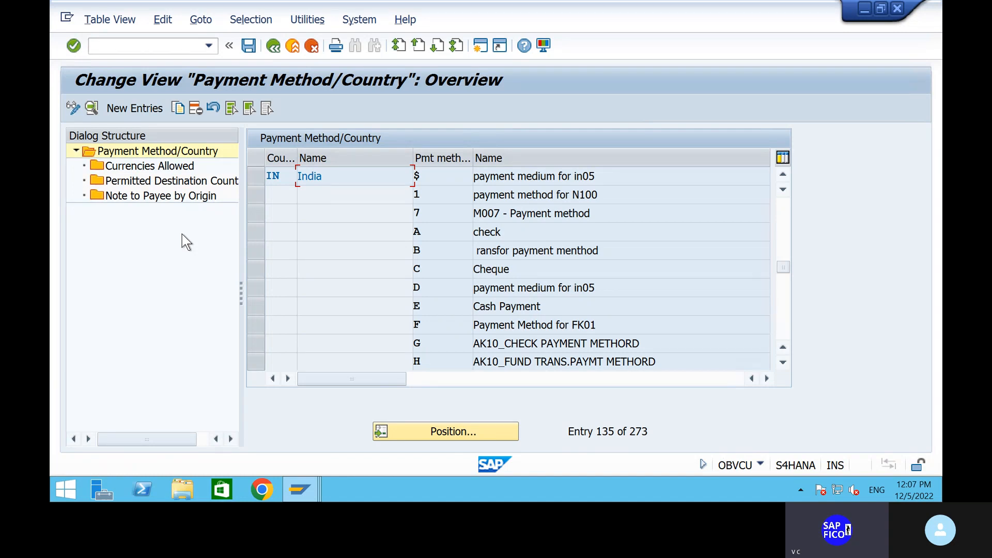
click(135, 115)
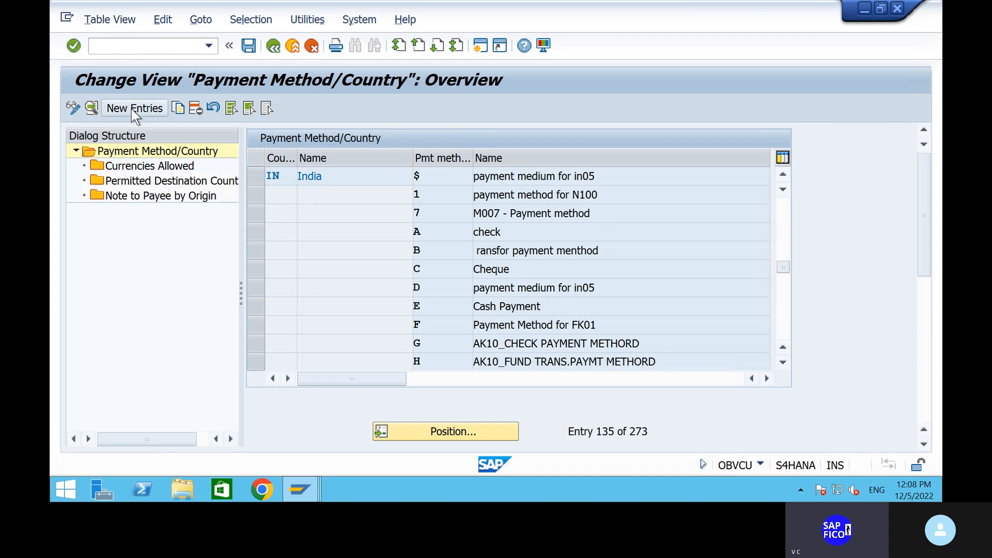
text(IN)
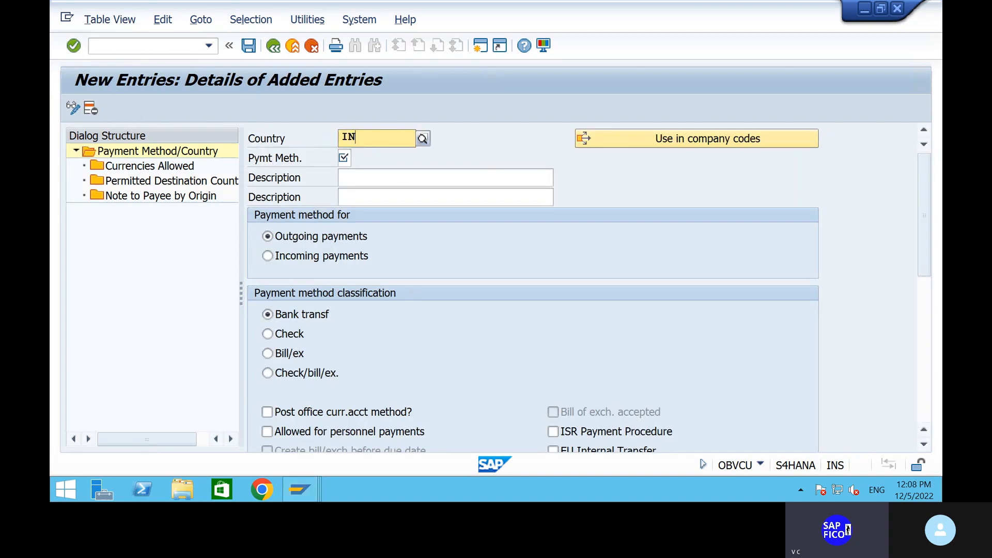
key(Return)
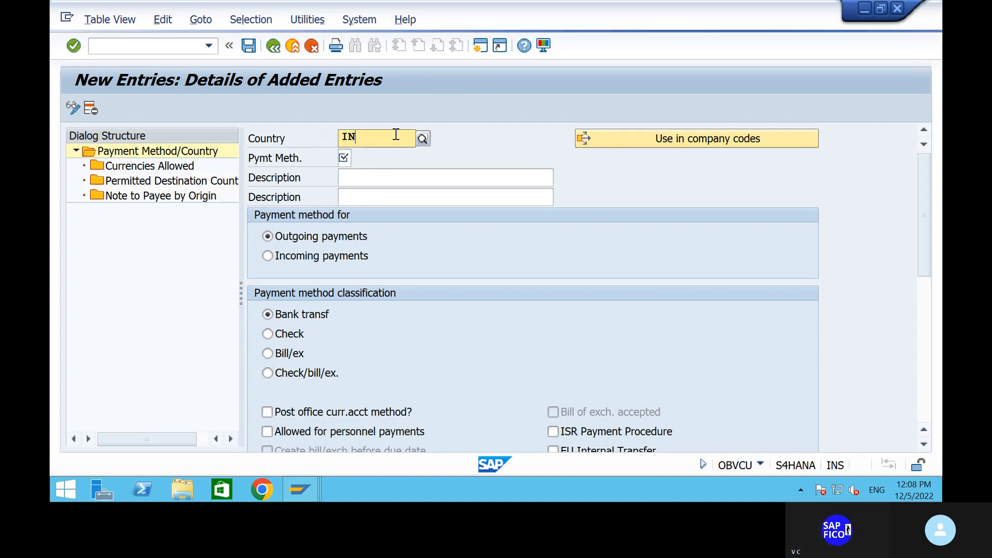
key(Return)
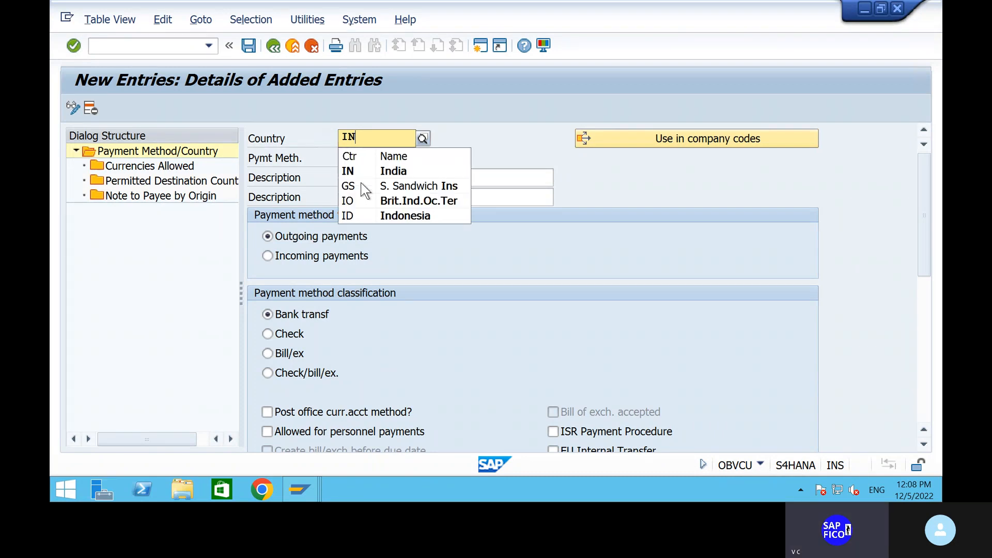
Choose India and define payment method 5 described as 'OUTGOING PAYMENT FOR SHIP'
click(367, 170)
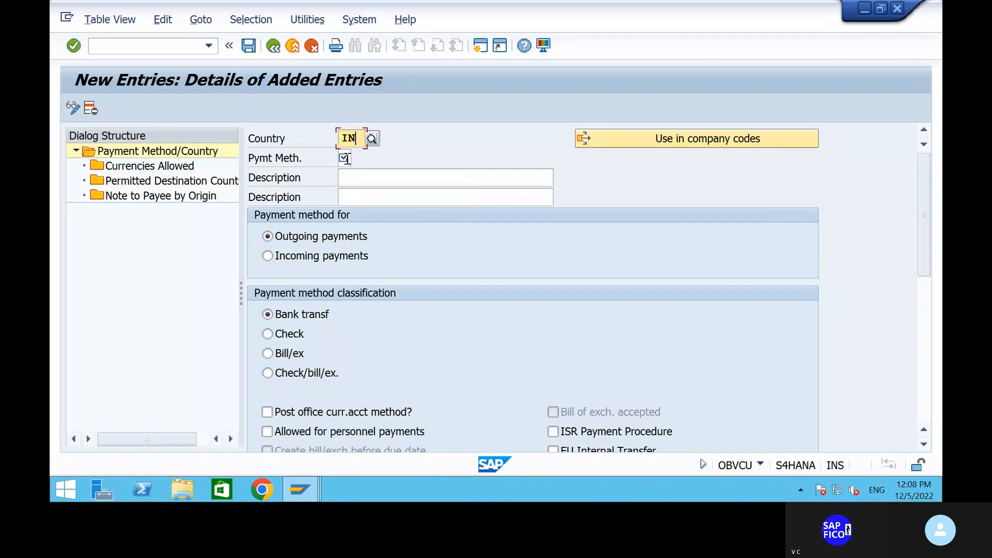
click(346, 158)
text(5)
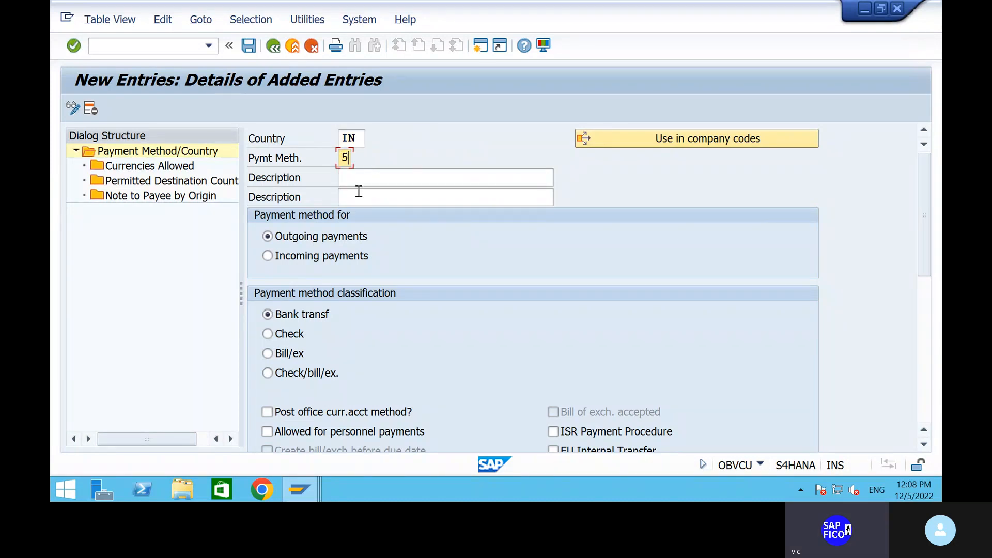
click(349, 181)
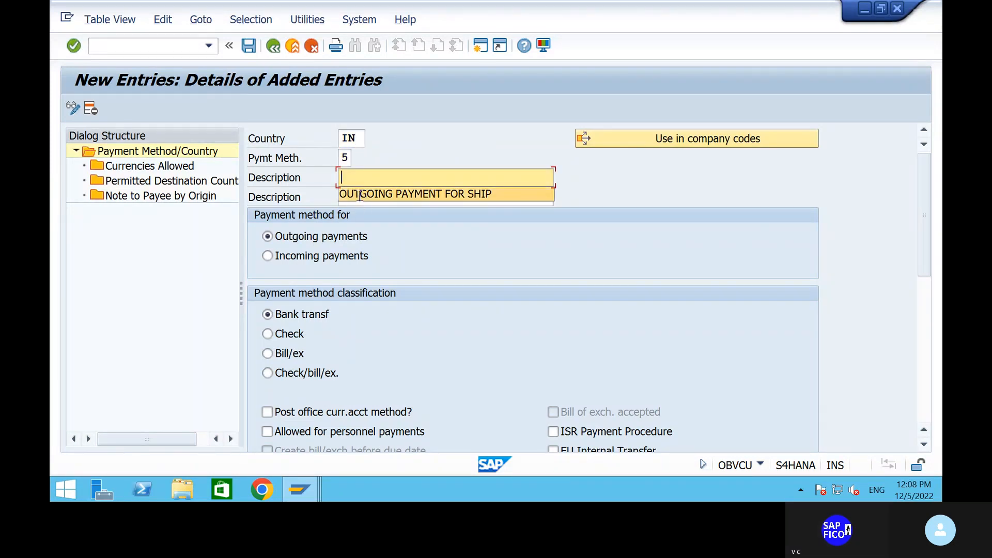
click(359, 195)
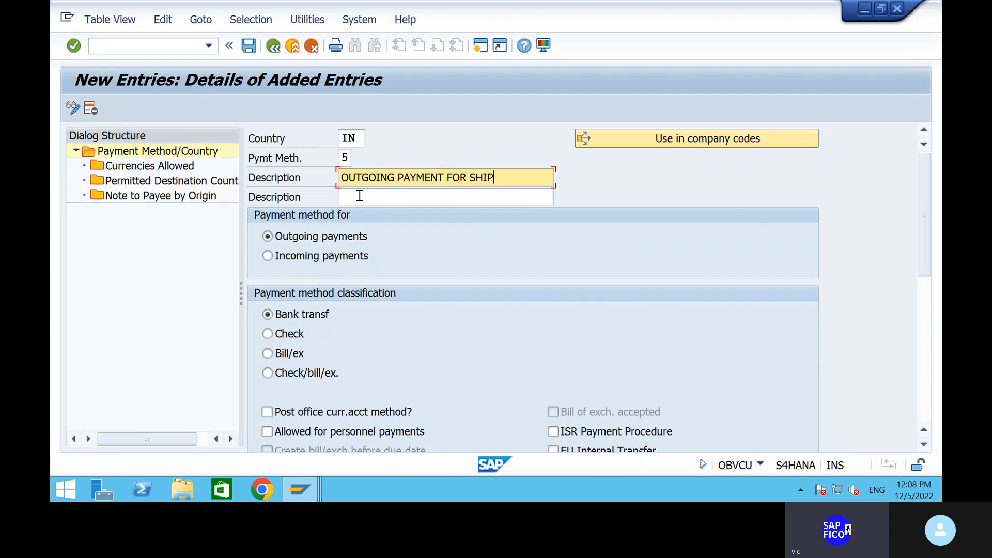
click(360, 196)
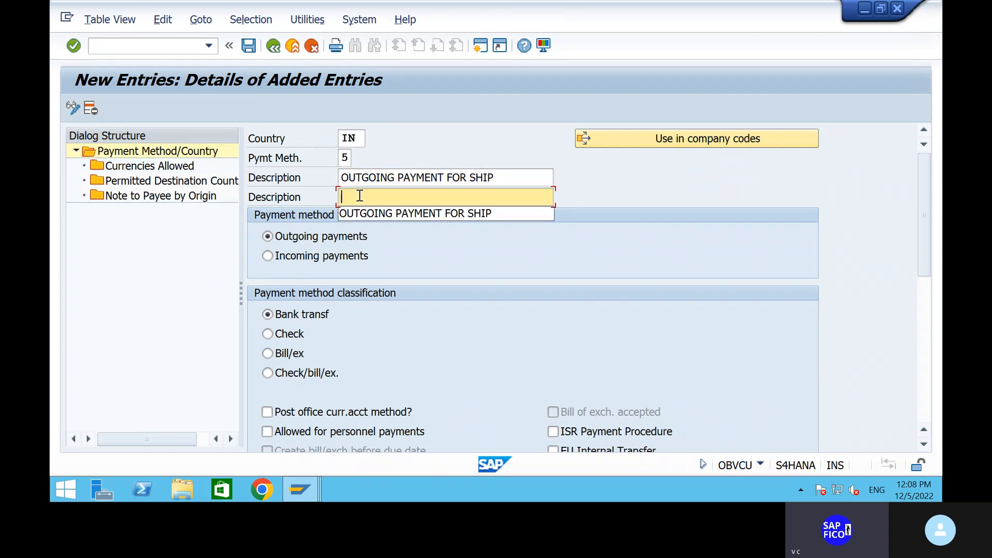
click(374, 216)
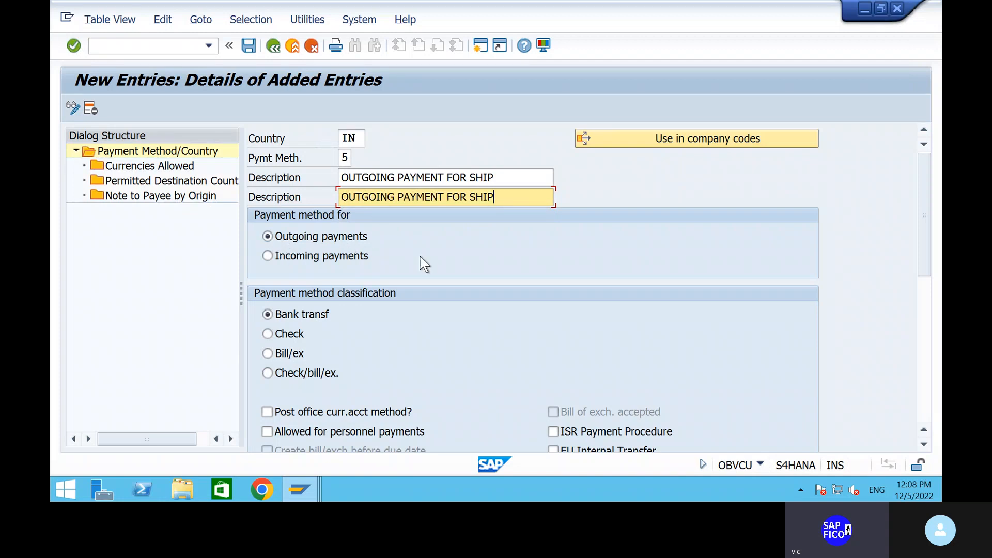
Classify method 5 as bank transfer, allow personnel payments, and require street or P.O. box
scroll(498, 263, down, 2)
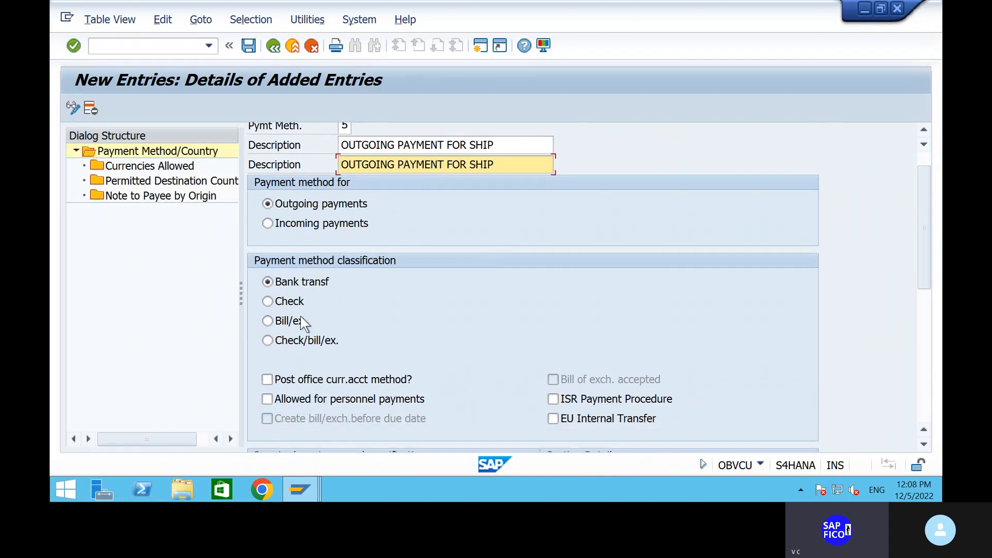
click(266, 304)
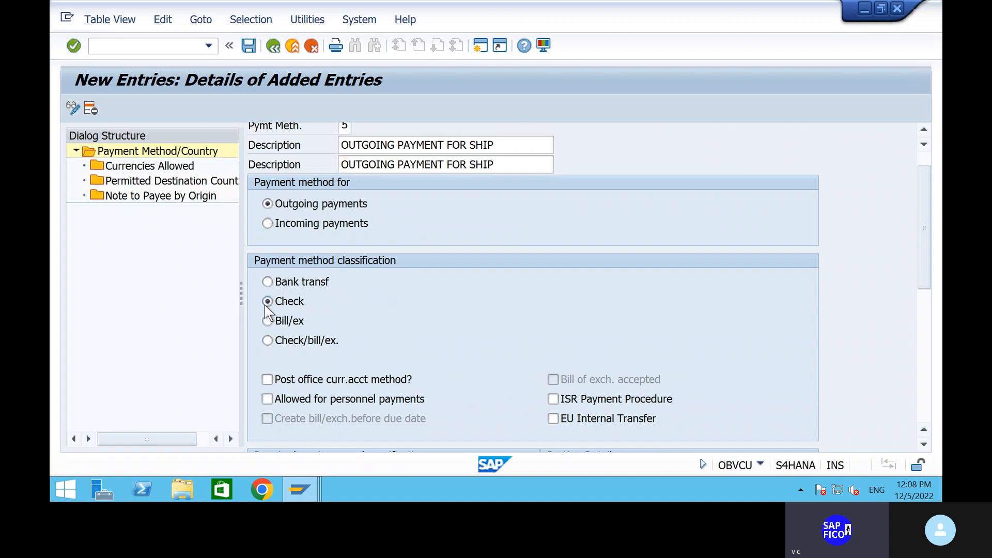
click(271, 296)
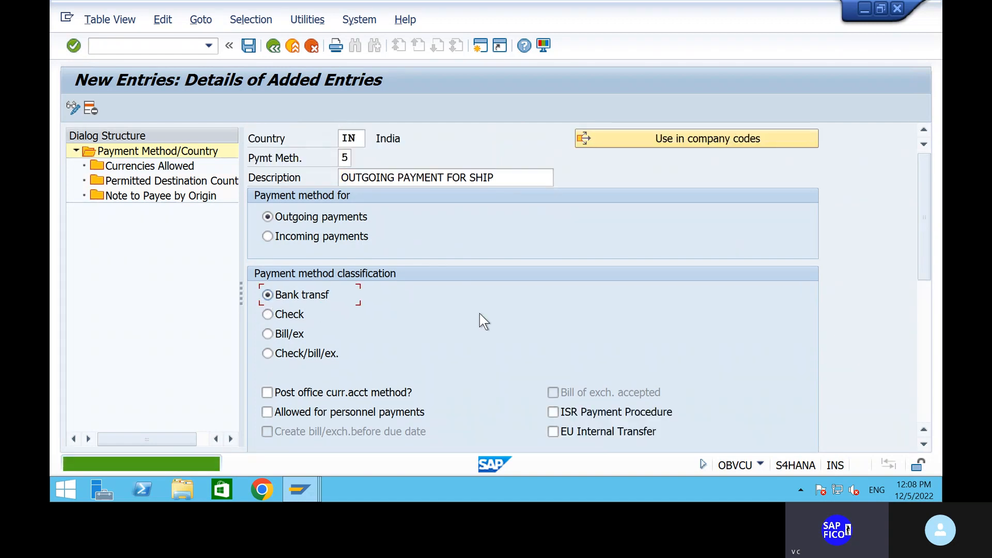
scroll(480, 313, down, 4)
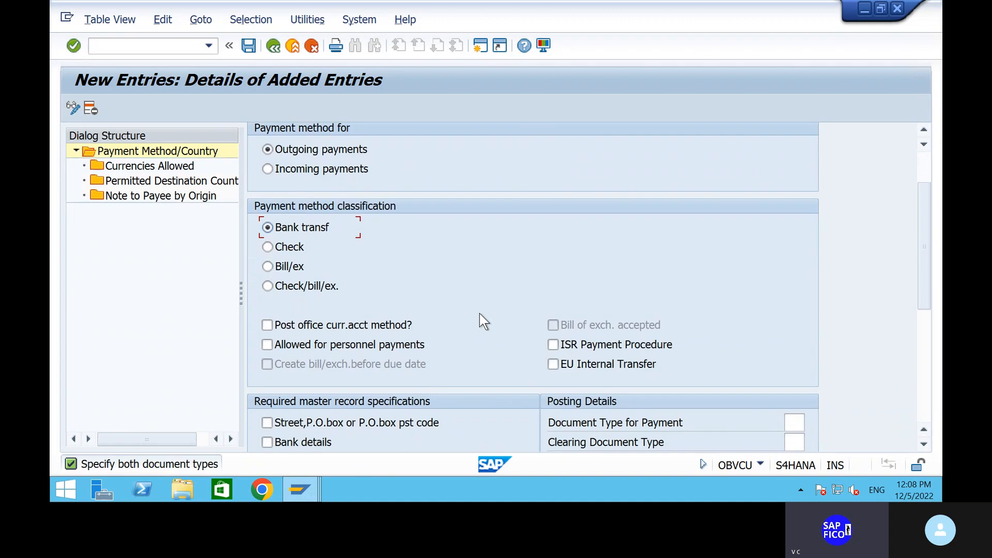
scroll(480, 314, down, 3)
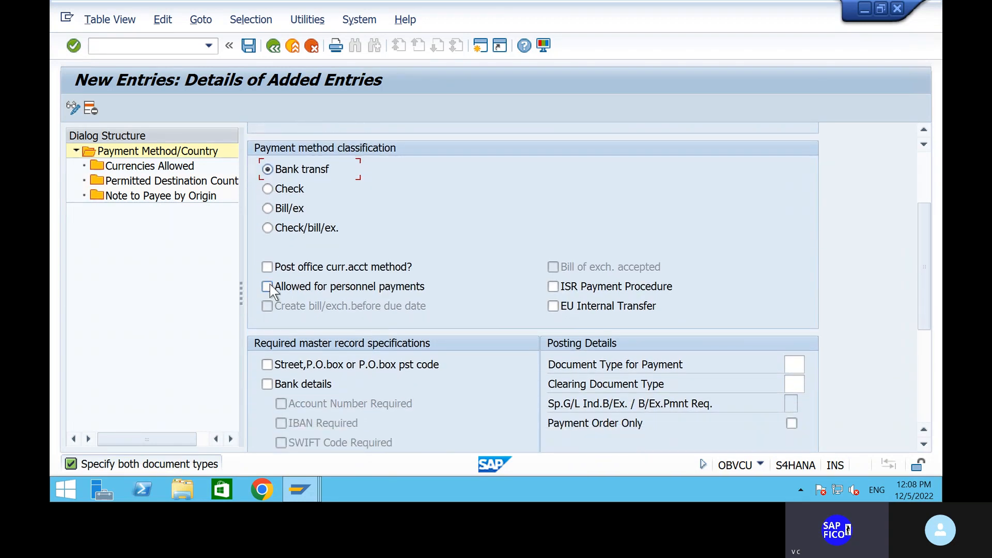
click(268, 286)
scroll(452, 320, down, 2)
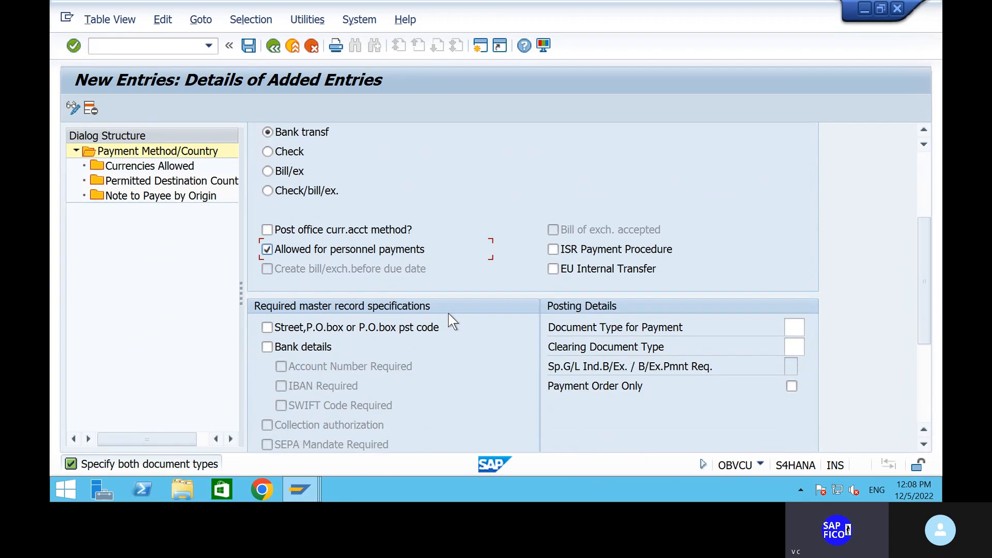
click(268, 328)
scroll(621, 359, up, 1)
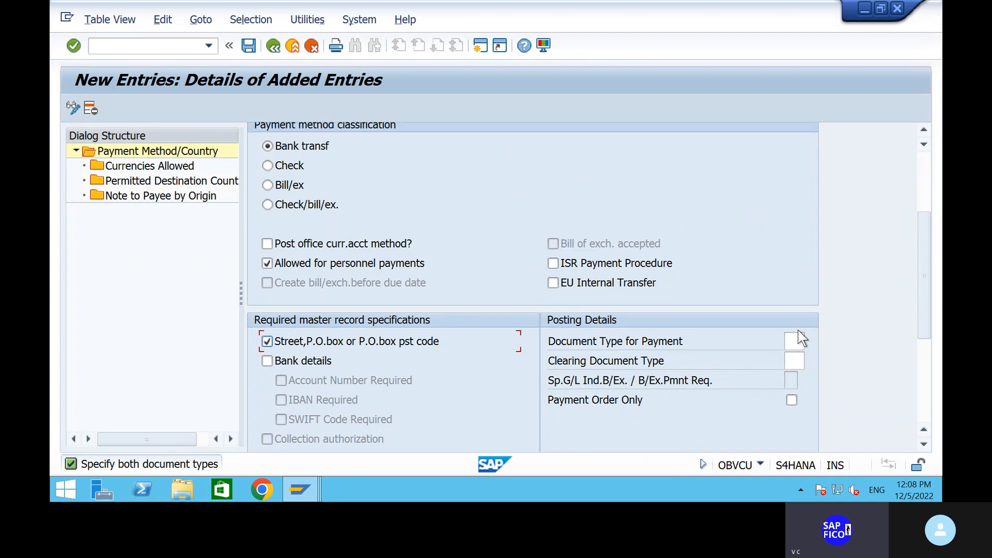
Enter document type ZP for payments and ZV for clearing documents in Posting Details
click(791, 342)
text(ZP)
click(795, 364)
text(ZV)
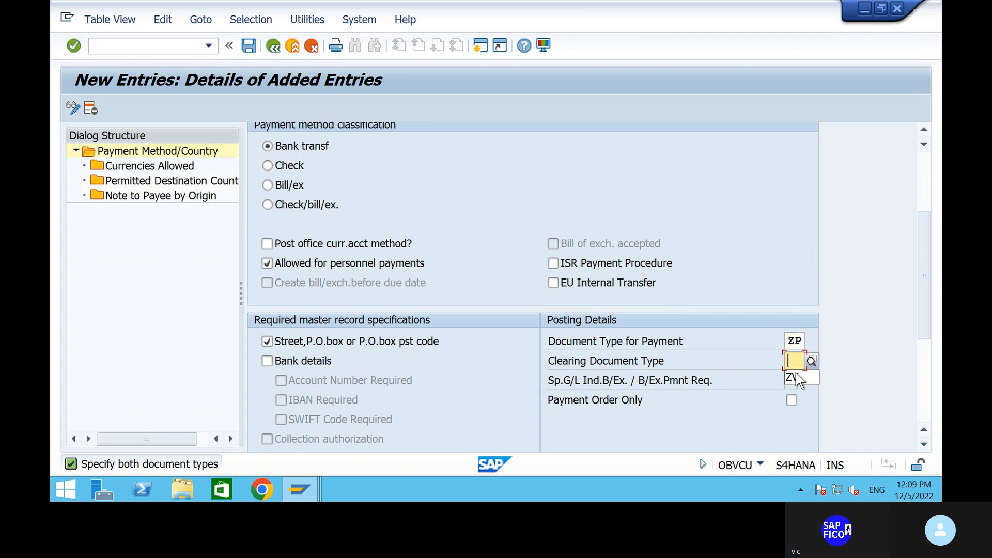
scroll(522, 371, down, 4)
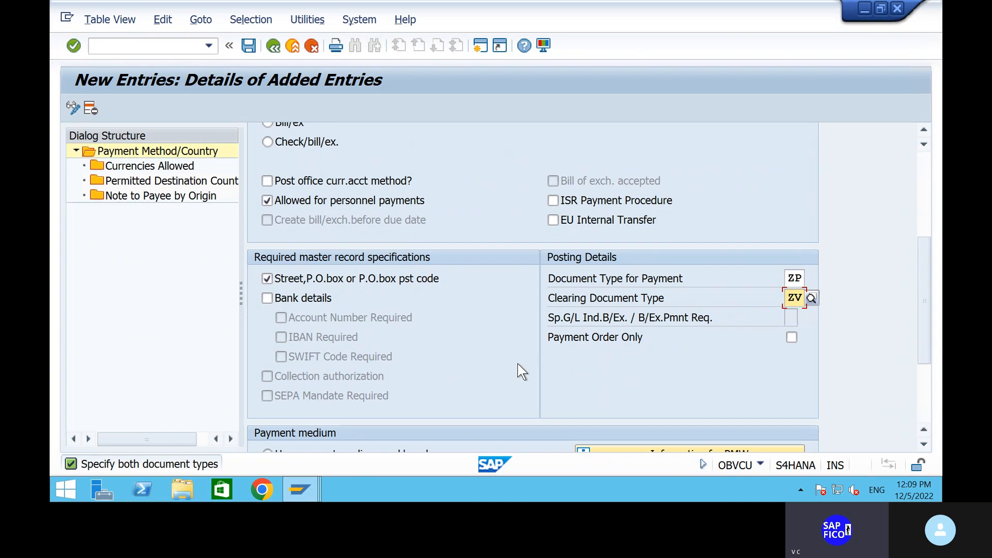
scroll(522, 372, down, 3)
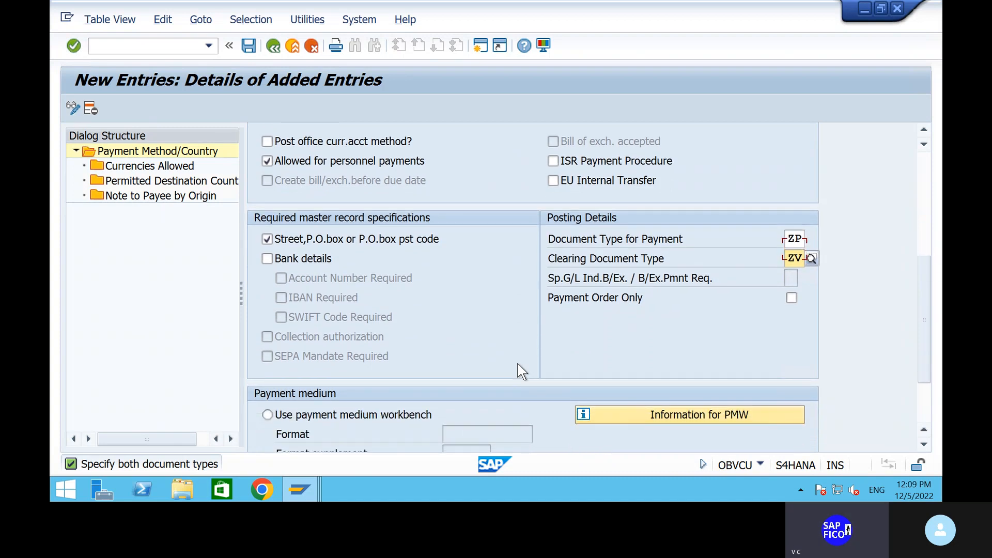
scroll(519, 372, down, 2)
scroll(517, 372, up, 1)
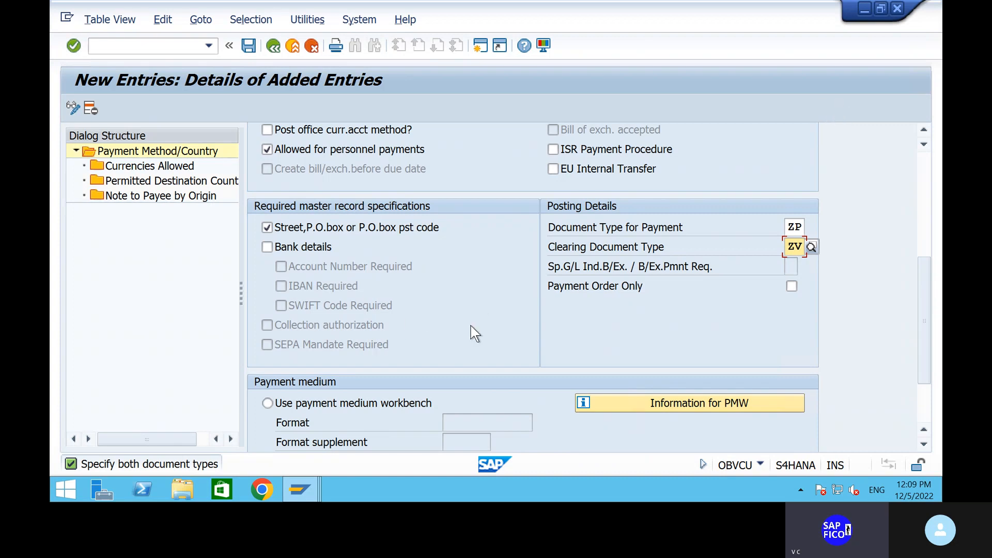
click(924, 445)
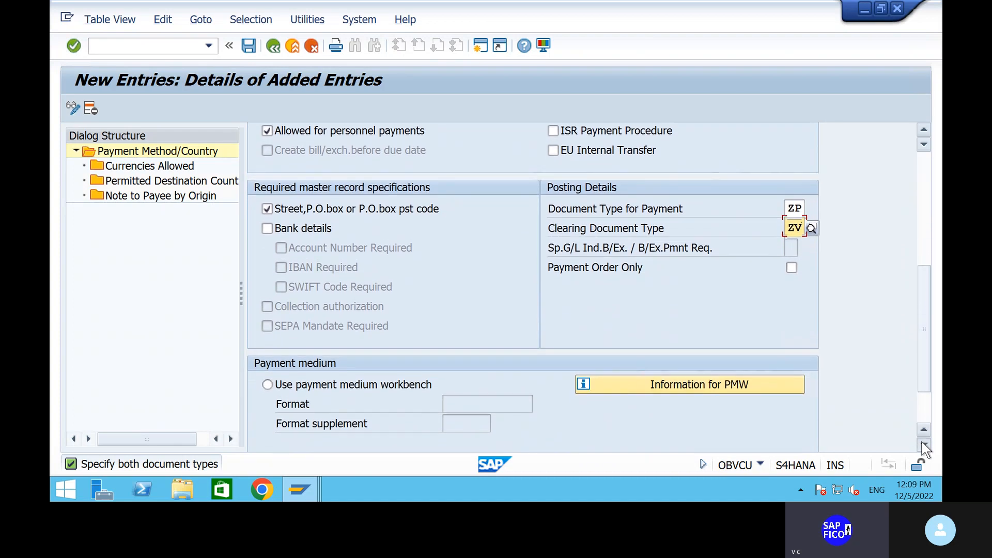
click(926, 415)
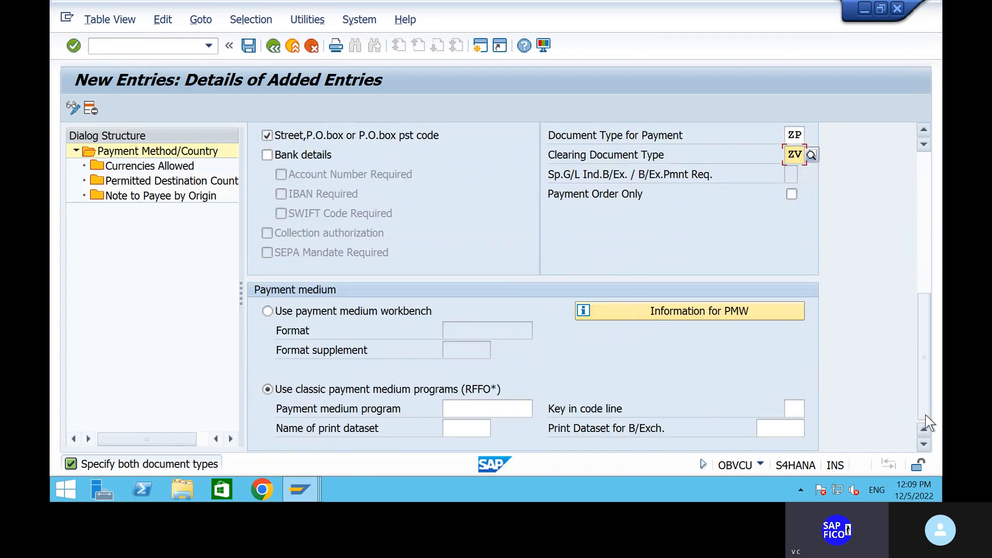
Set payment medium program RFFOUS_C with print dataset LTST1S and save under the customizing request
click(470, 411)
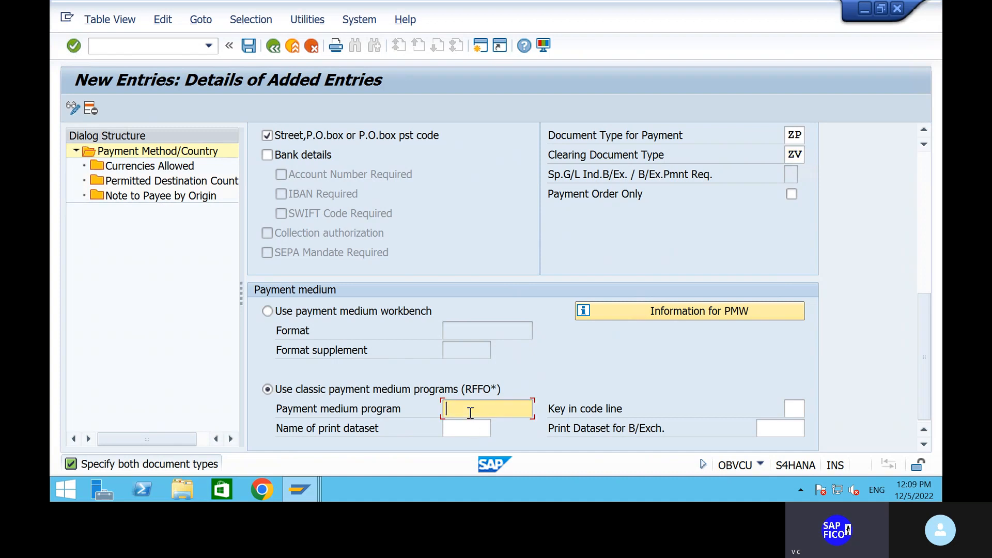
click(472, 425)
click(475, 429)
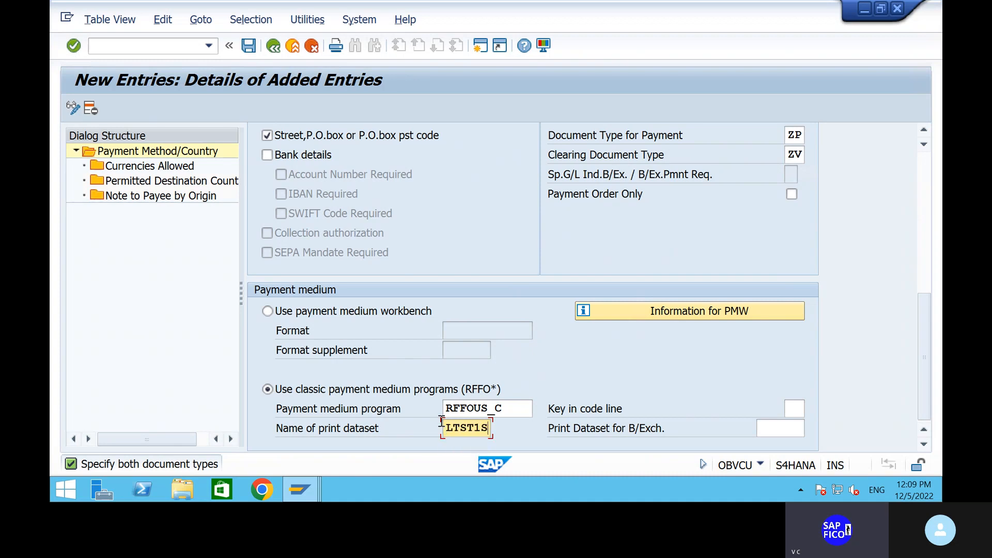
key(Return)
click(249, 45)
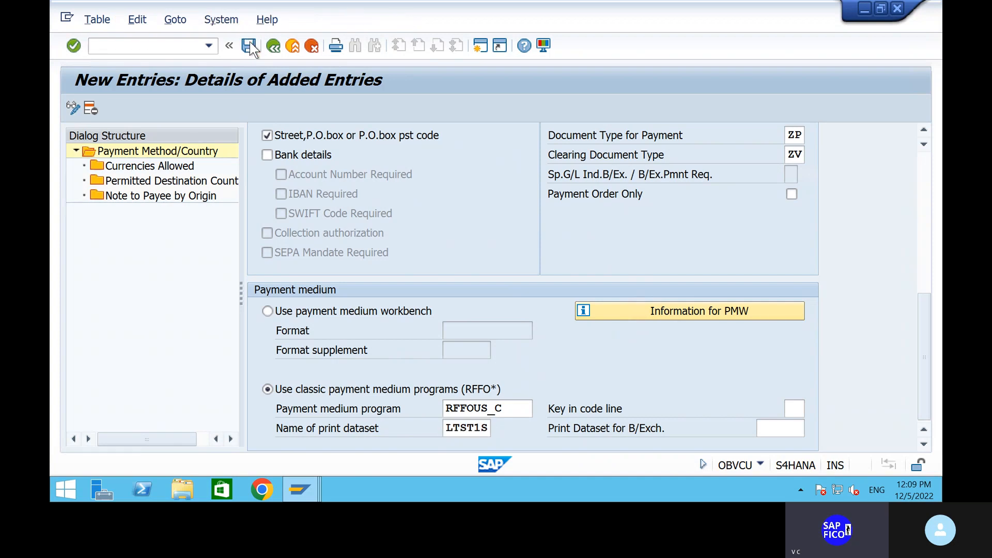
click(369, 296)
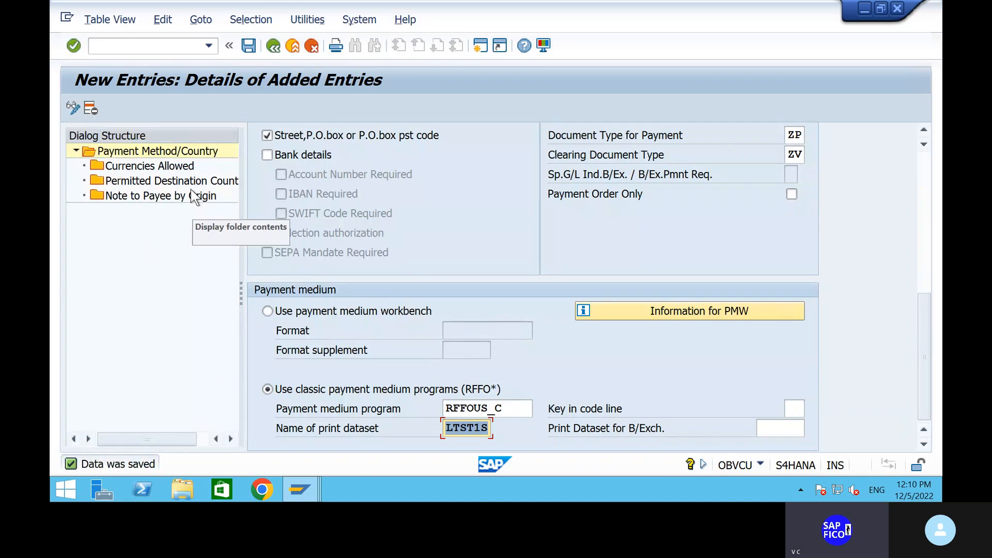
Go back to the company code payment method settings and start a new entry for SHIP, method 5
click(272, 47)
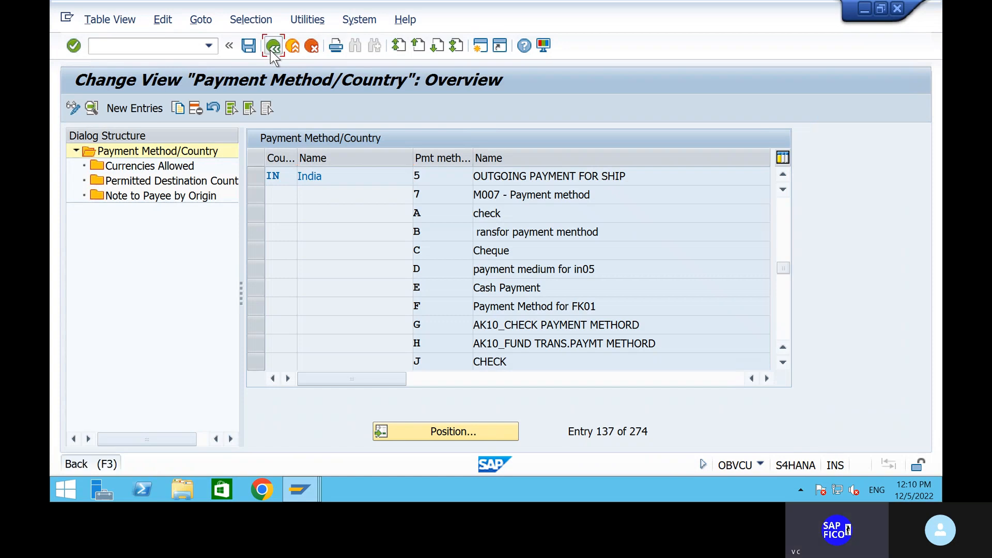
click(272, 47)
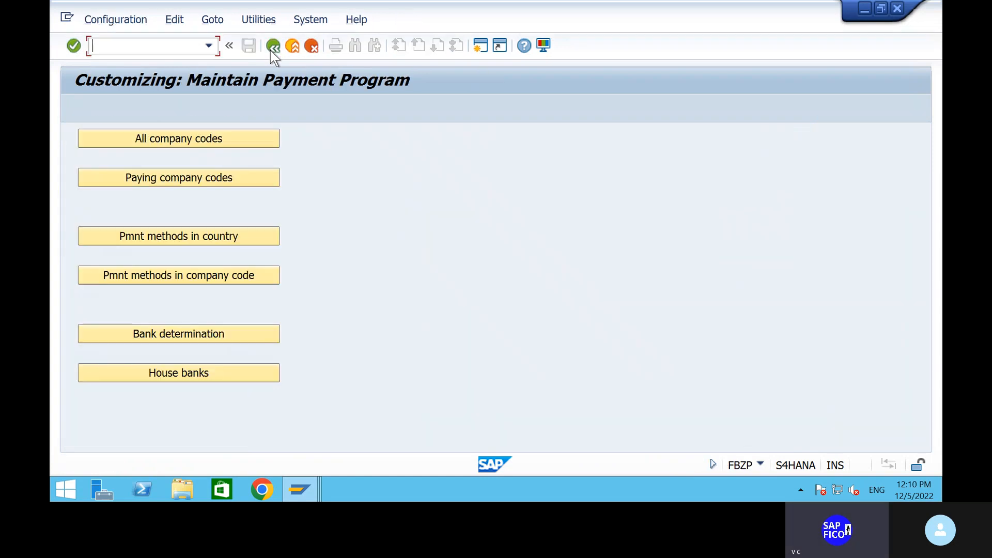
click(199, 277)
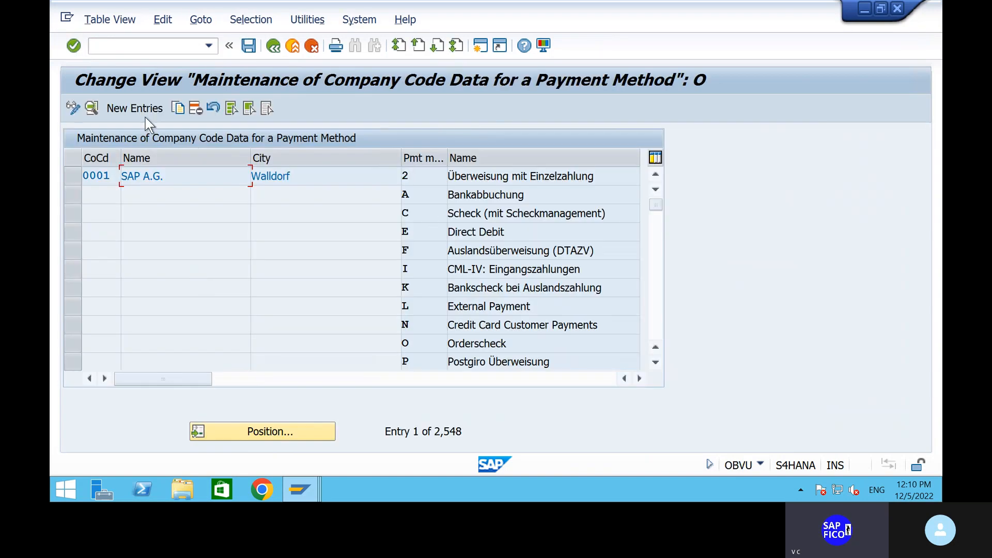
click(143, 111)
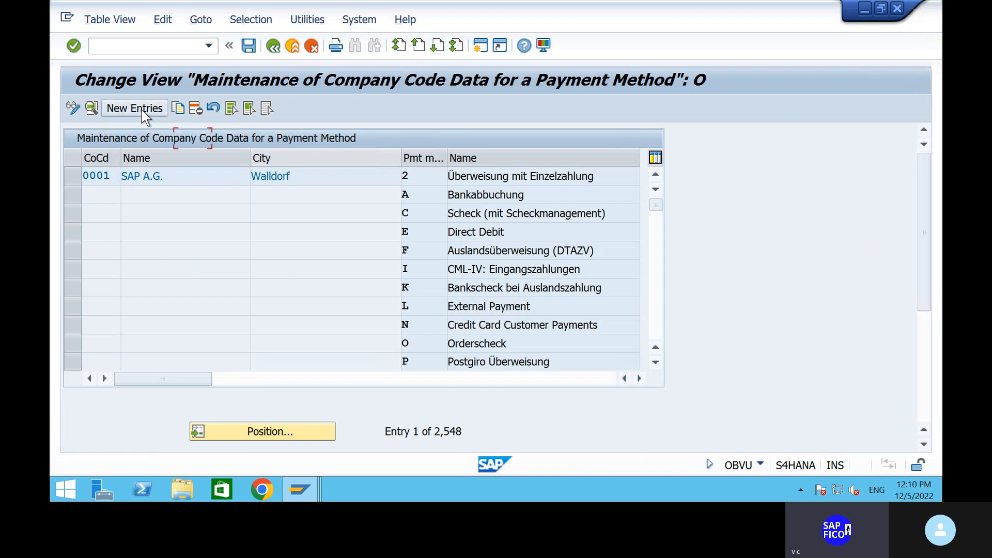
text(S)
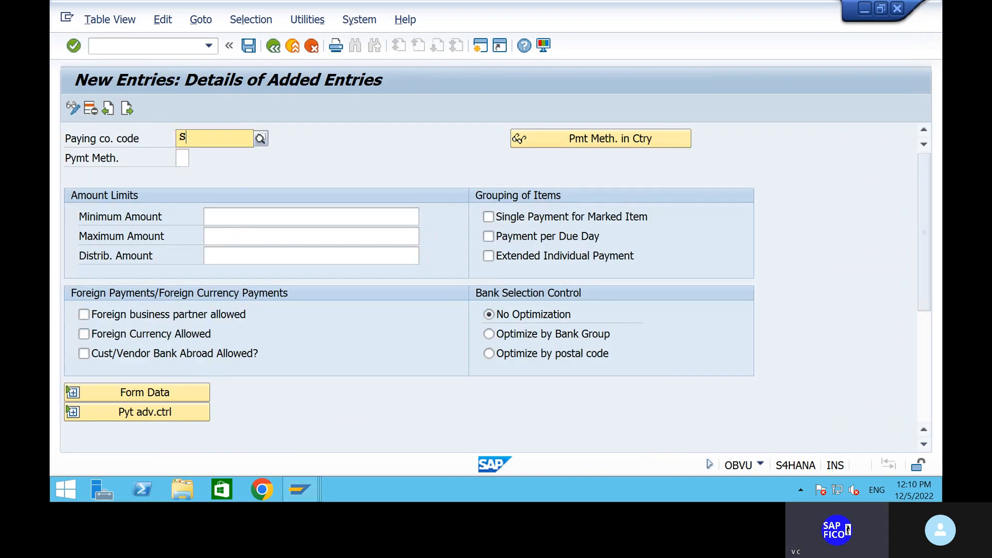
text(HIP)
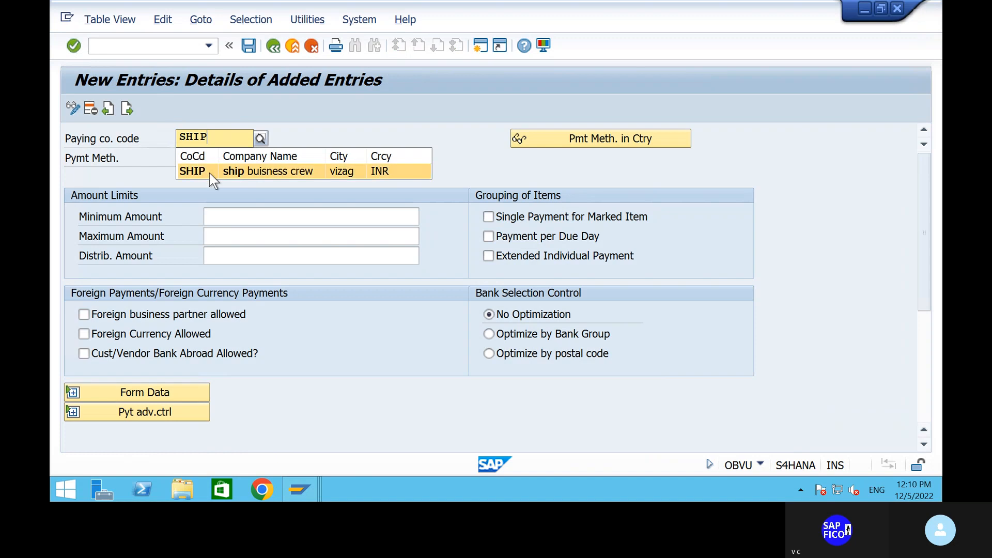
click(209, 170)
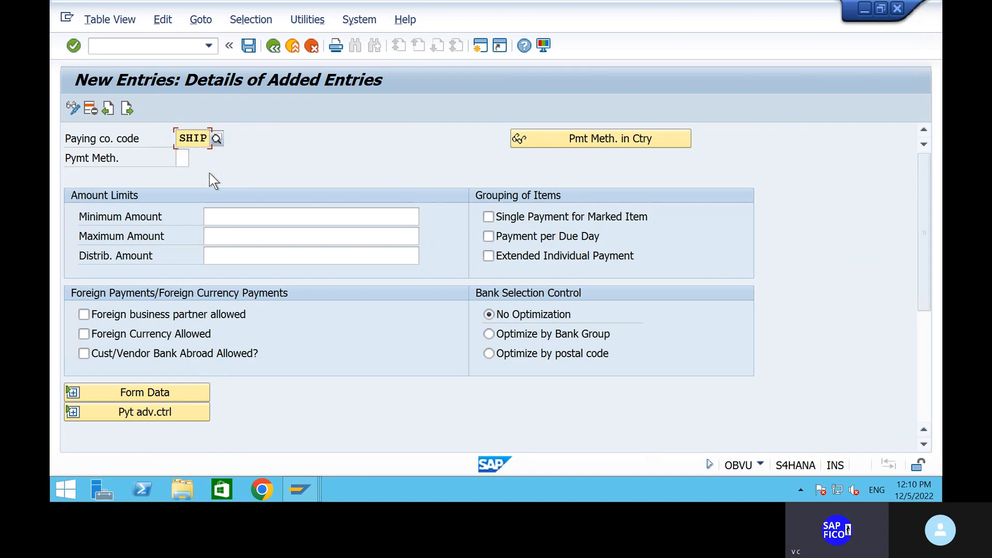
click(182, 159)
text(5)
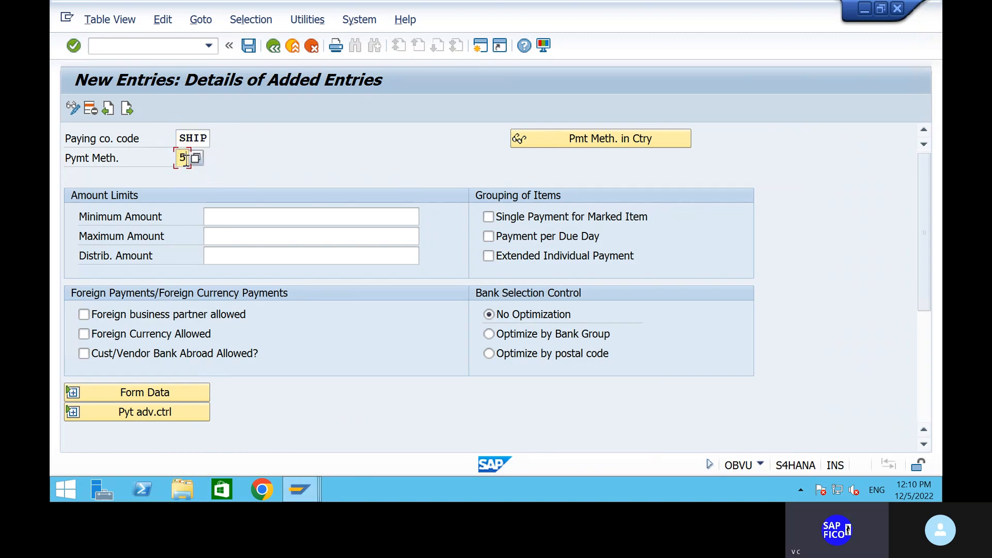
Set the minimum amount to 1,000 and the maximum amount to 9,999,999 INR
click(232, 219)
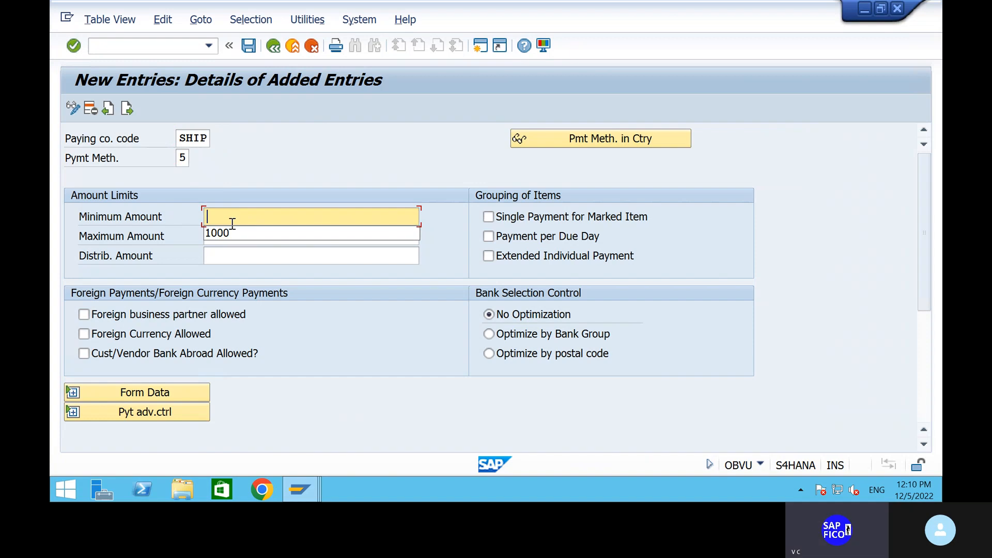
click(231, 232)
click(232, 240)
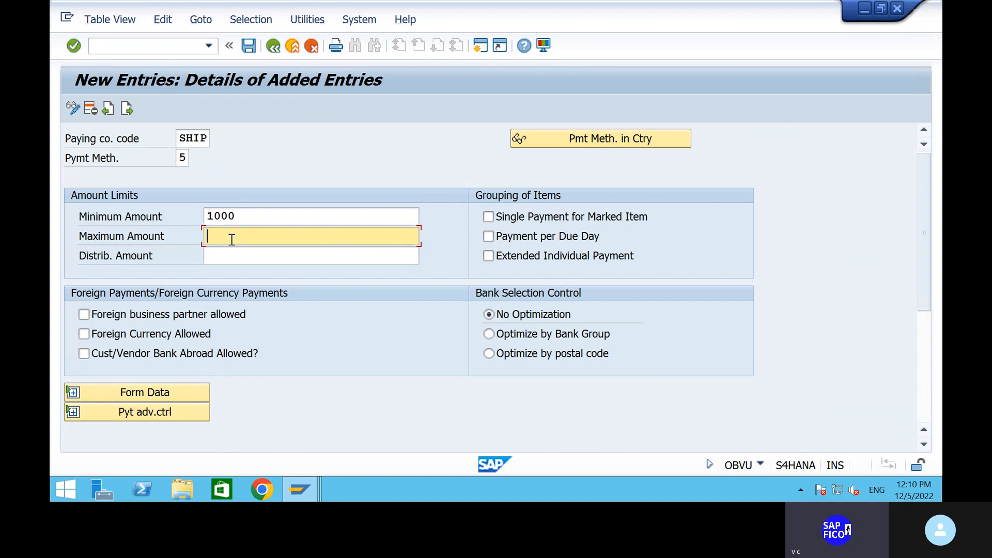
text(9999999)
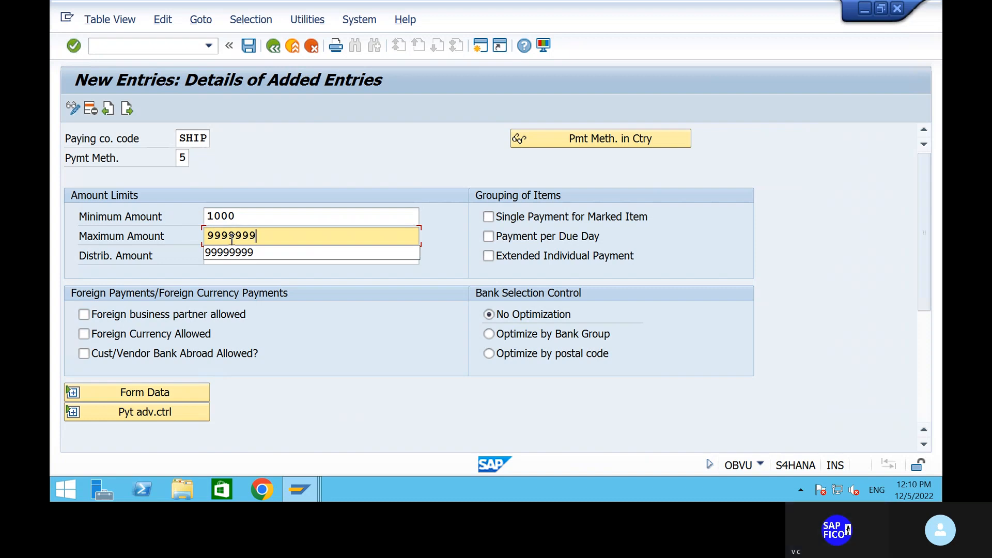
key(Return)
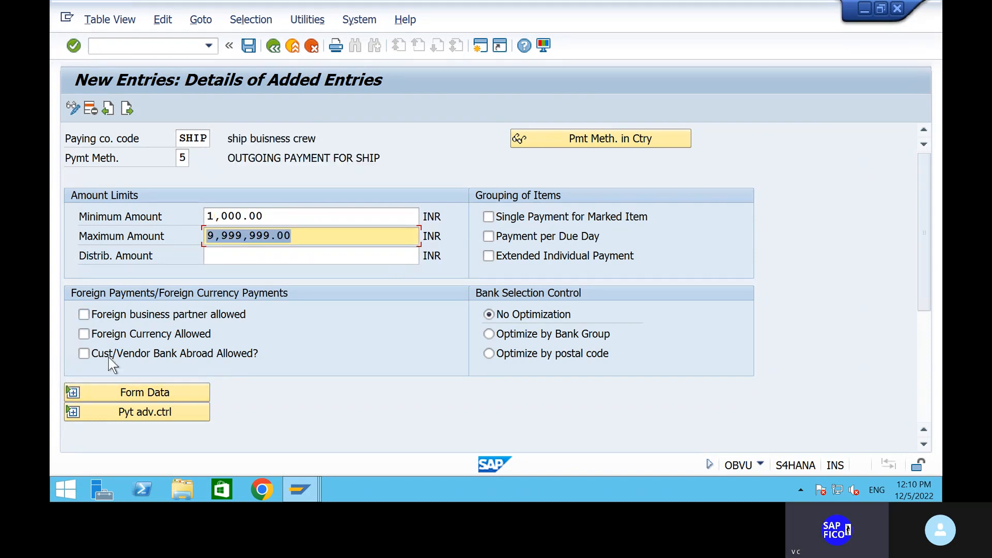
Assign payment form F110_PRENUM_CHCK and review the remaining sections
click(73, 392)
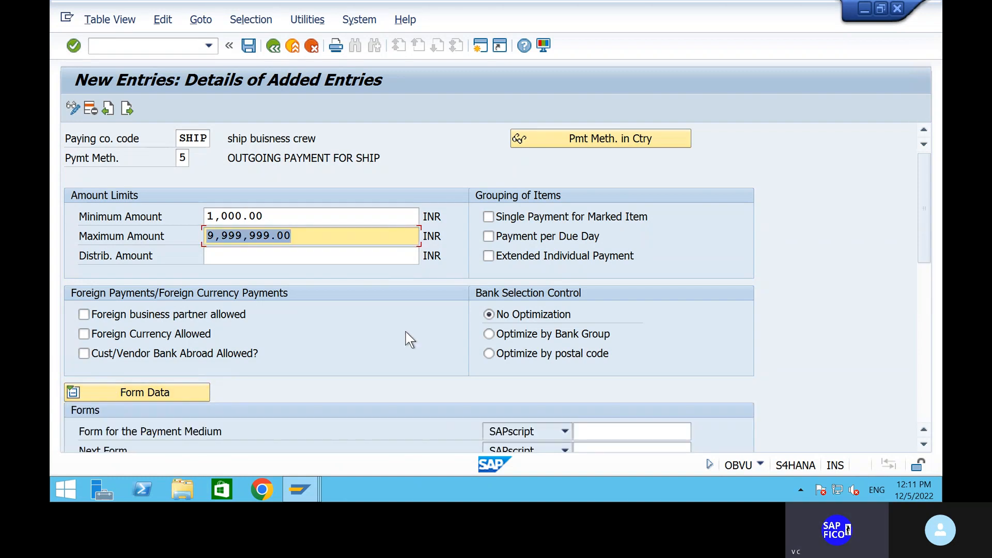
scroll(401, 336, down, 1)
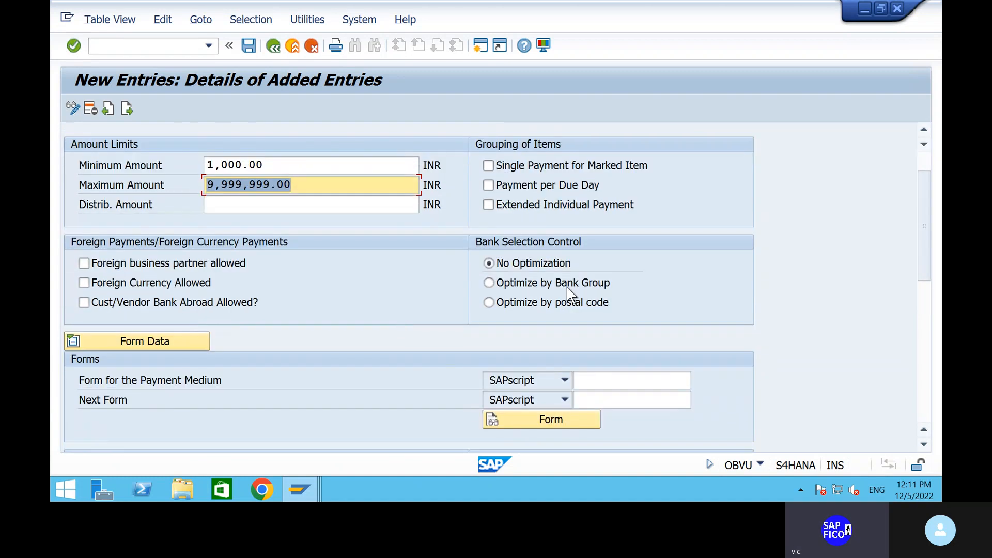
click(606, 381)
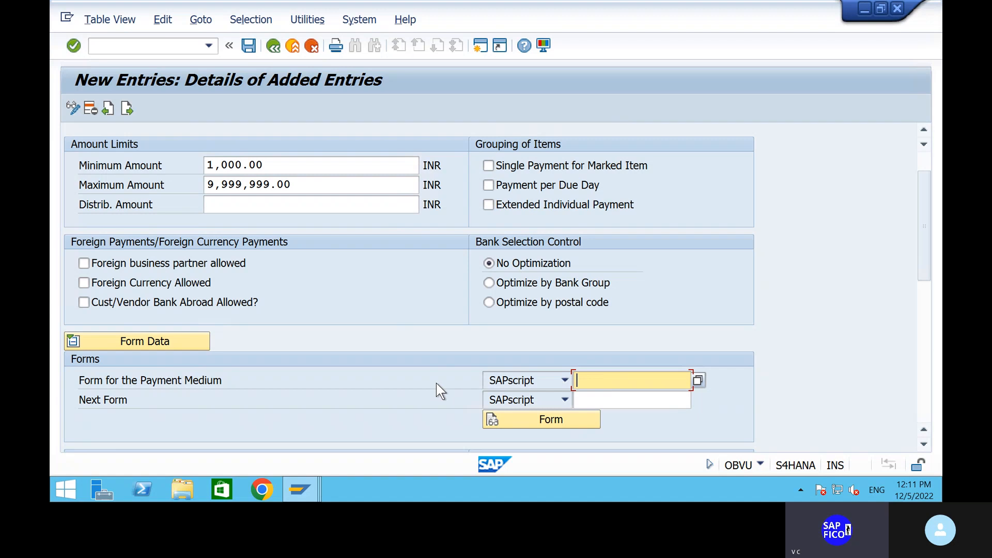
key(BackSpace)
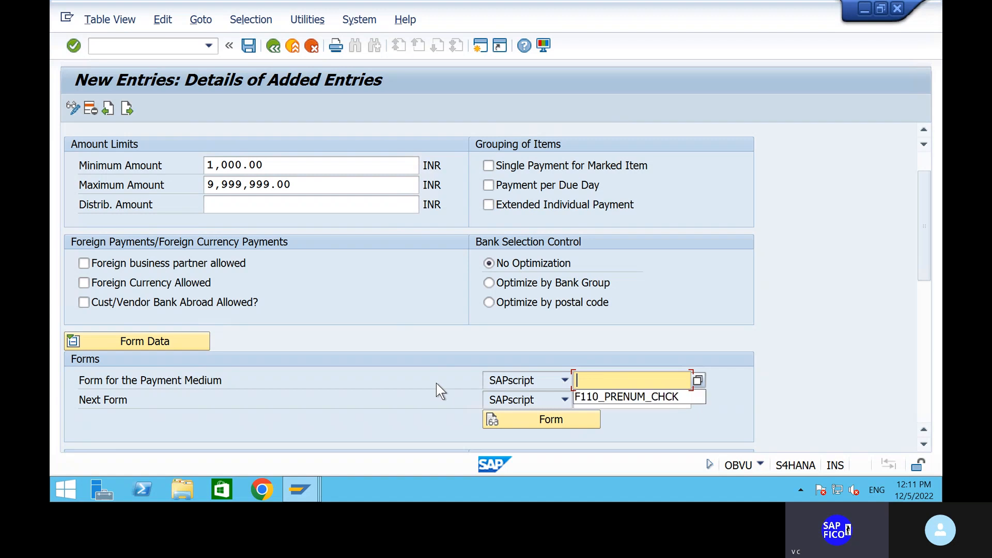
click(626, 398)
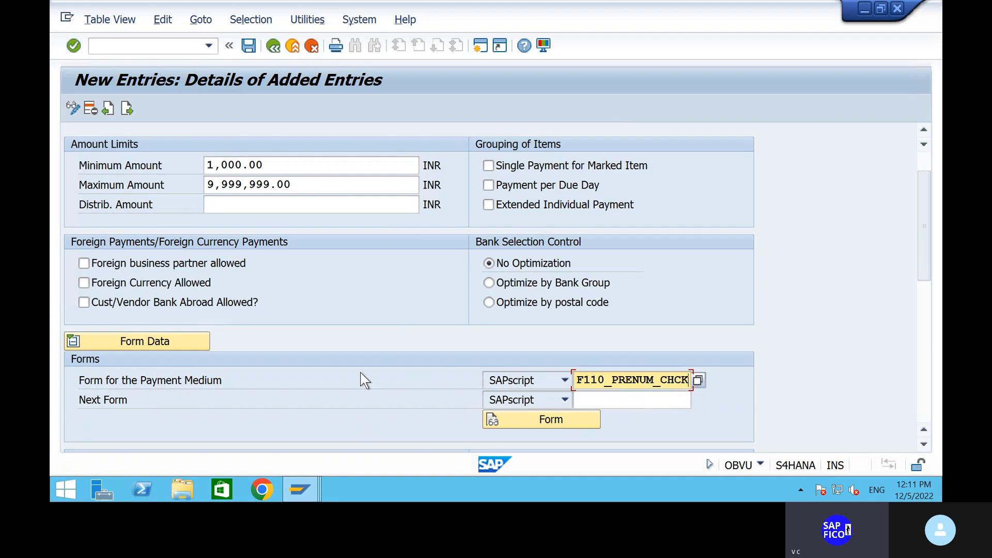
scroll(394, 378, down, 5)
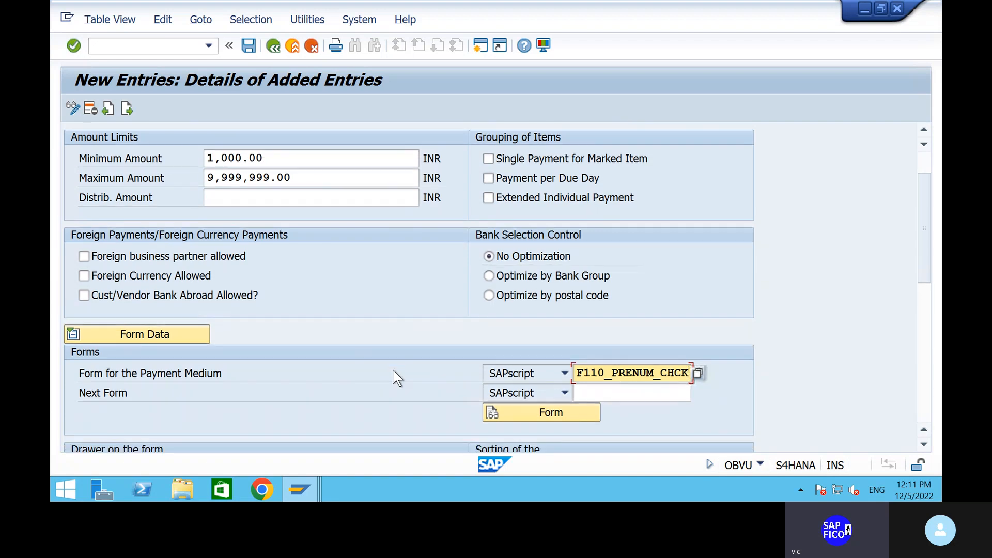
scroll(394, 372, down, 1)
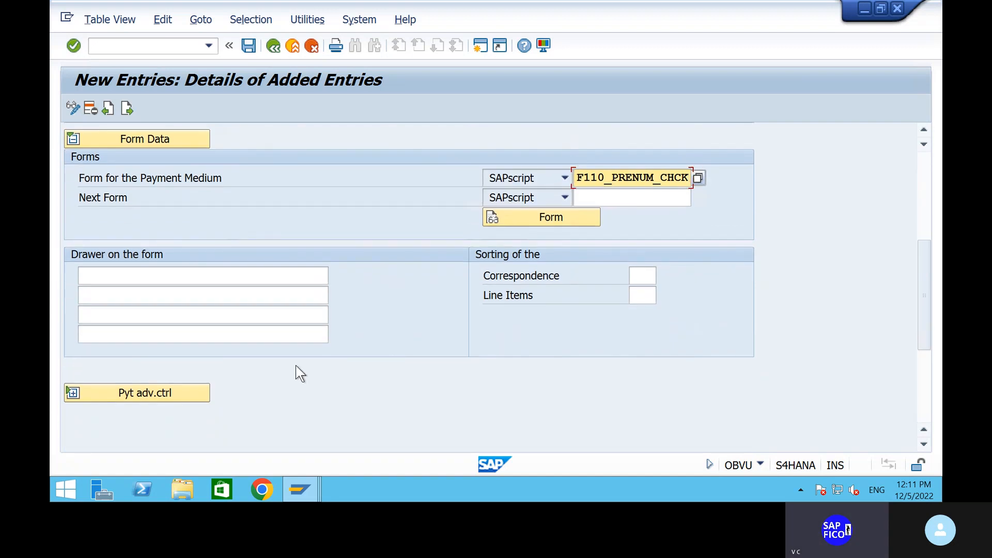
scroll(280, 356, up, 1)
scroll(280, 356, up, 5)
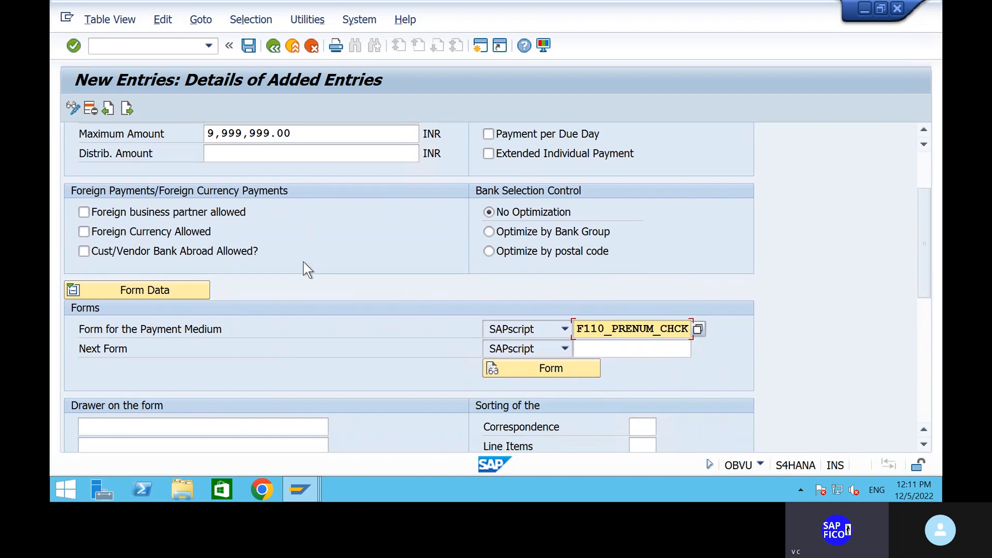
scroll(303, 264, up, 1)
scroll(309, 269, up, 5)
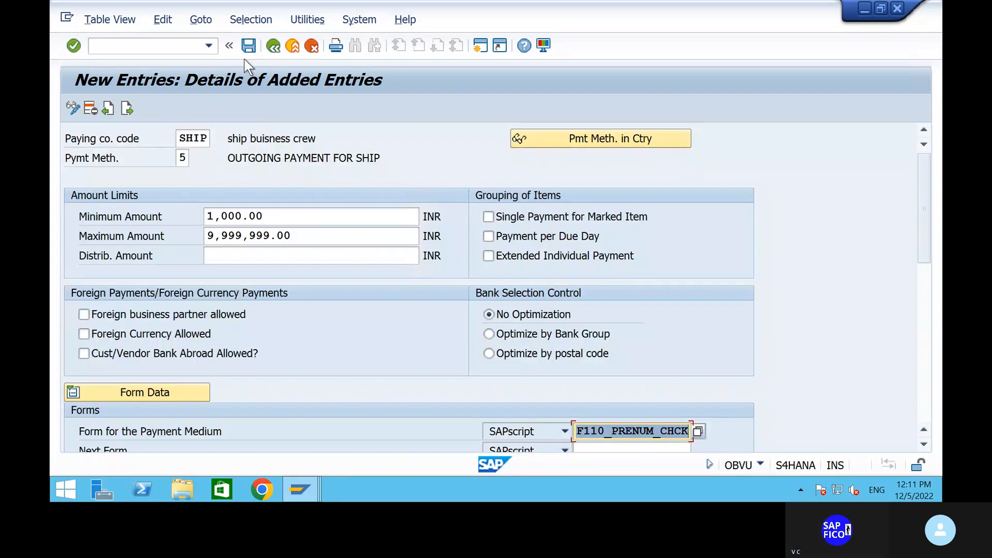
Save SHIP's method 5 entry under the change request and go back twice to the FBZP overview
click(252, 44)
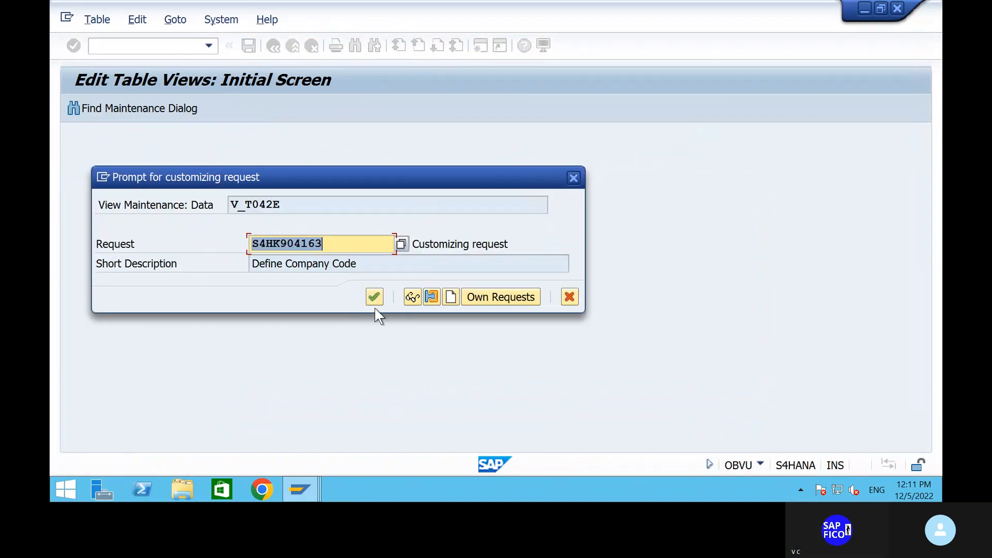
click(375, 302)
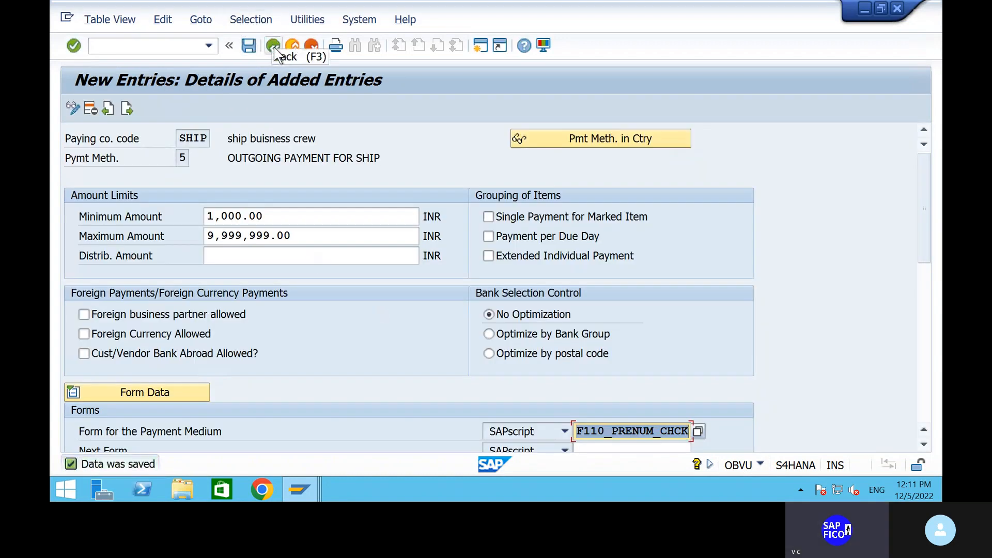
click(274, 47)
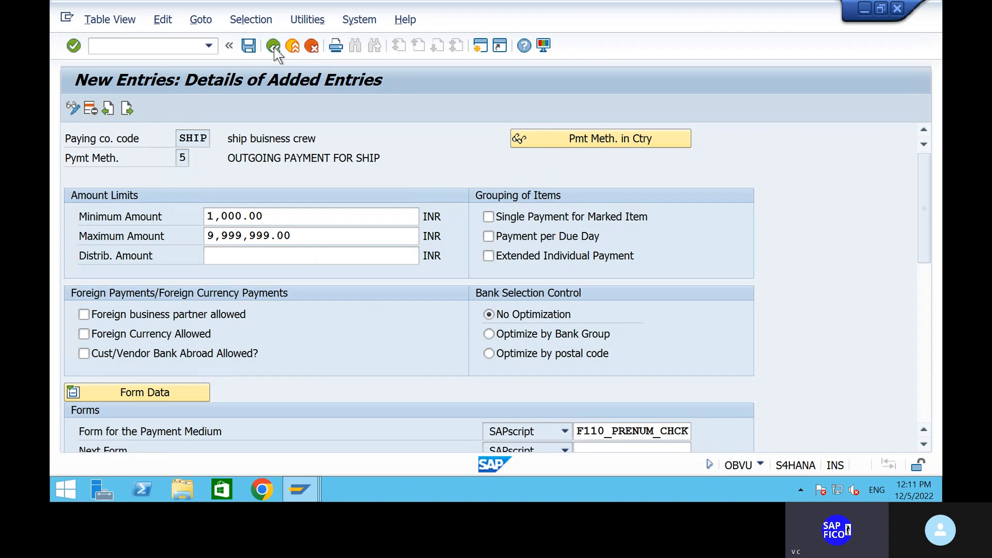
click(274, 48)
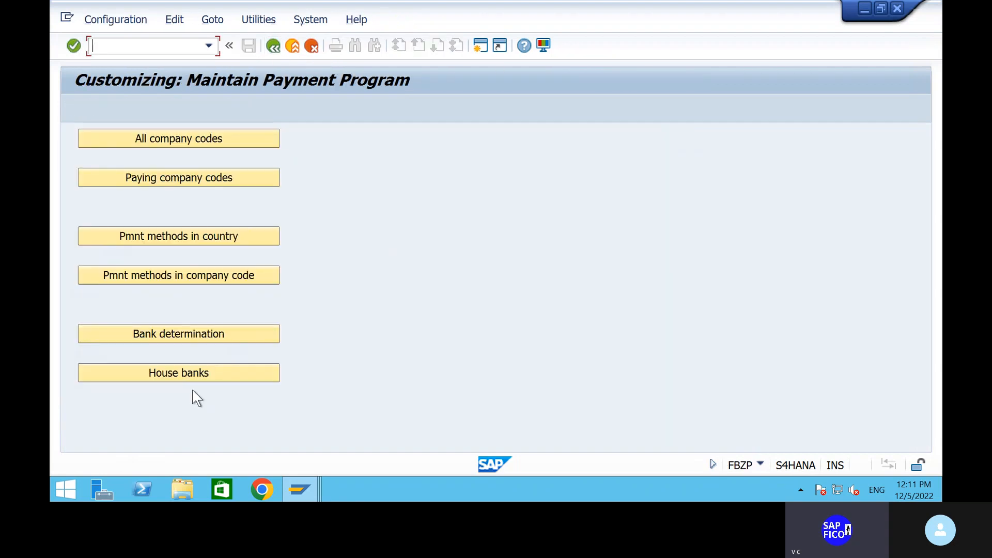
In House banks, locate company code SHIP, show its house banks and start a new entry
click(227, 377)
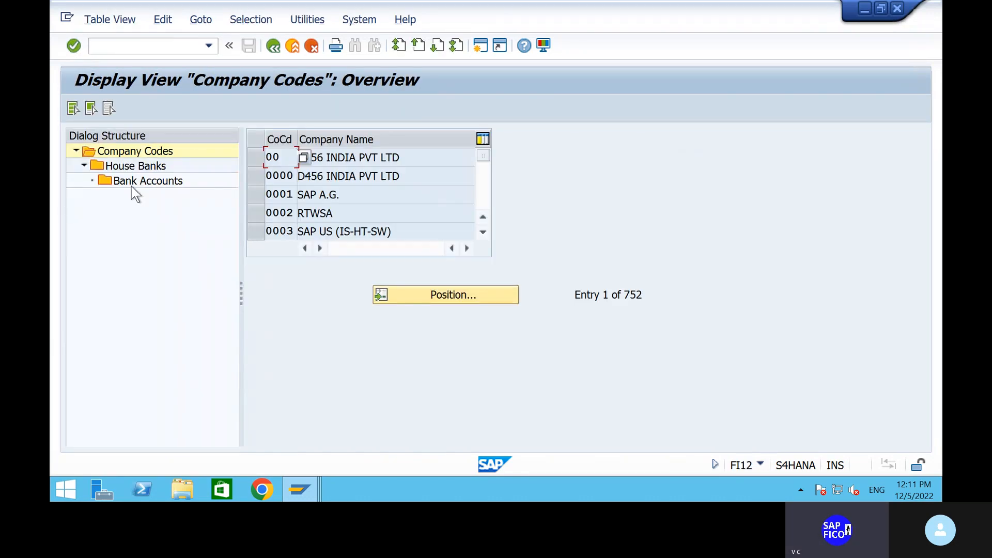
click(413, 297)
text(SHIP)
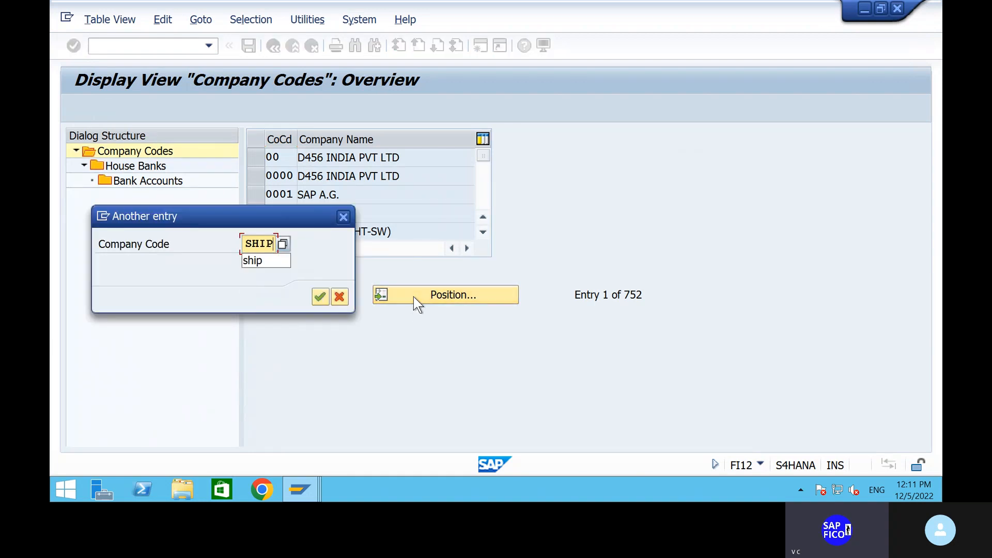
key(Return)
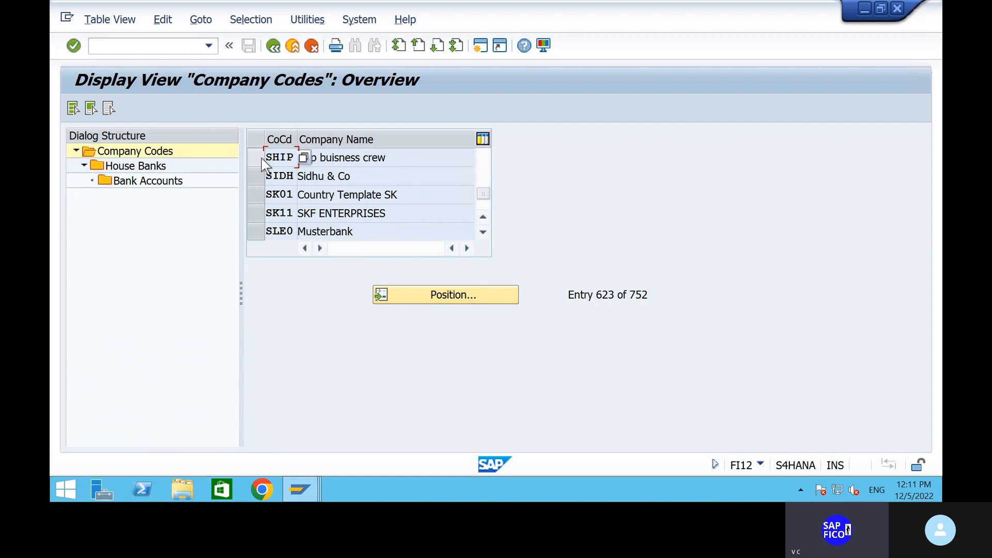
click(261, 158)
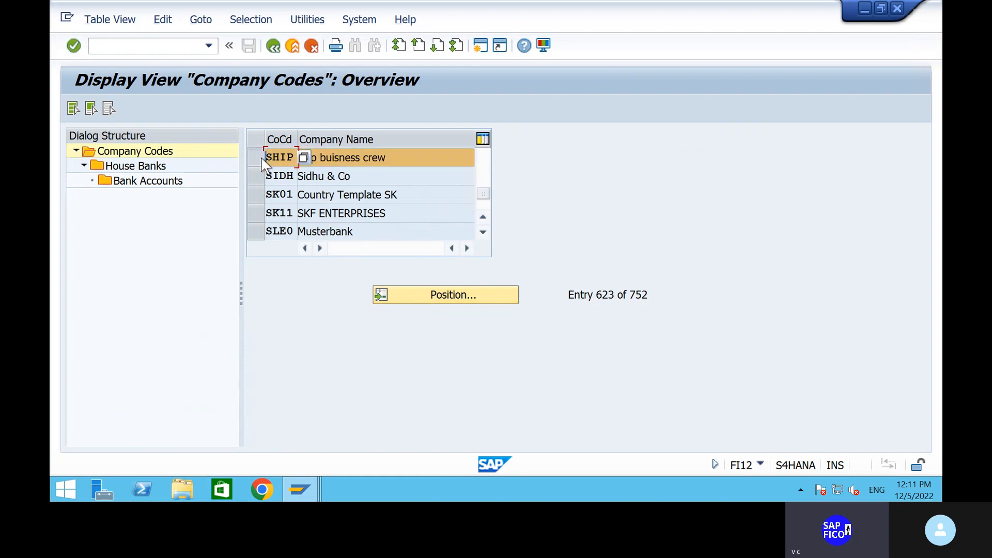
click(121, 167)
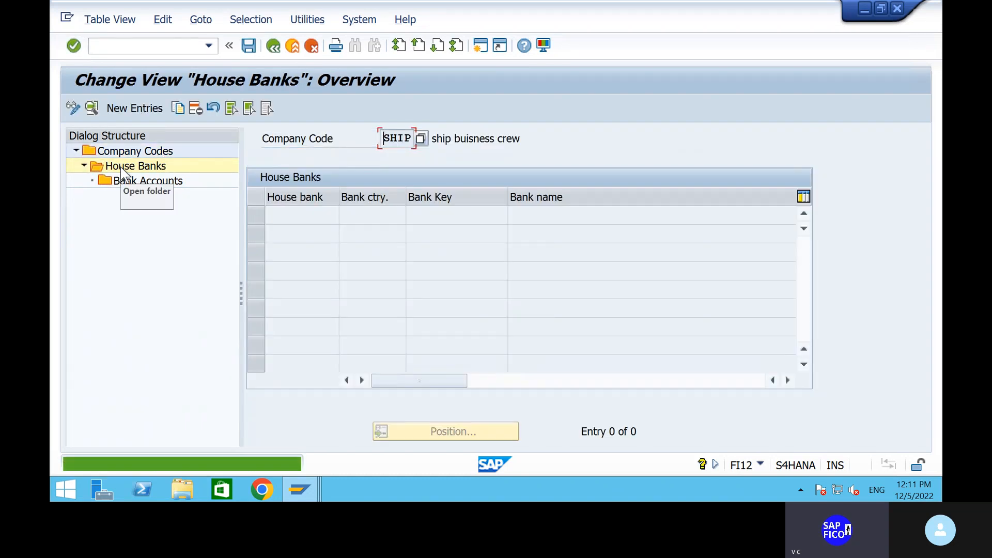
click(135, 108)
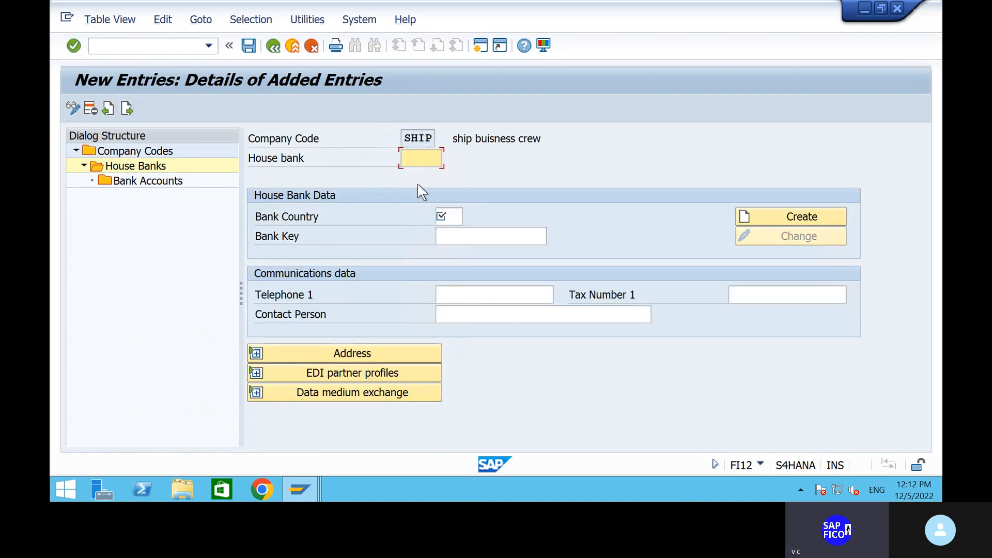
Enter house bank HDFC with bank country IN and bank key HDFC54321
click(417, 176)
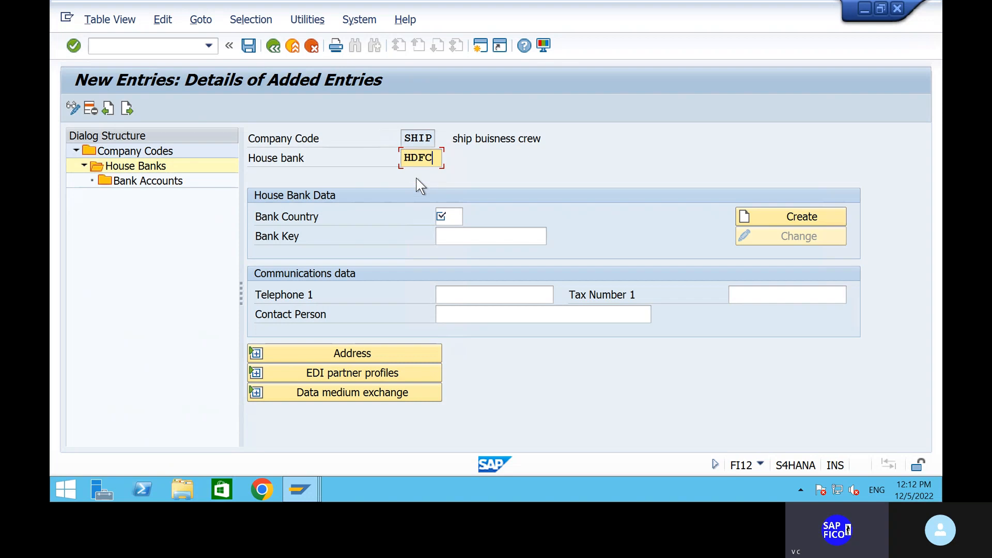
click(454, 222)
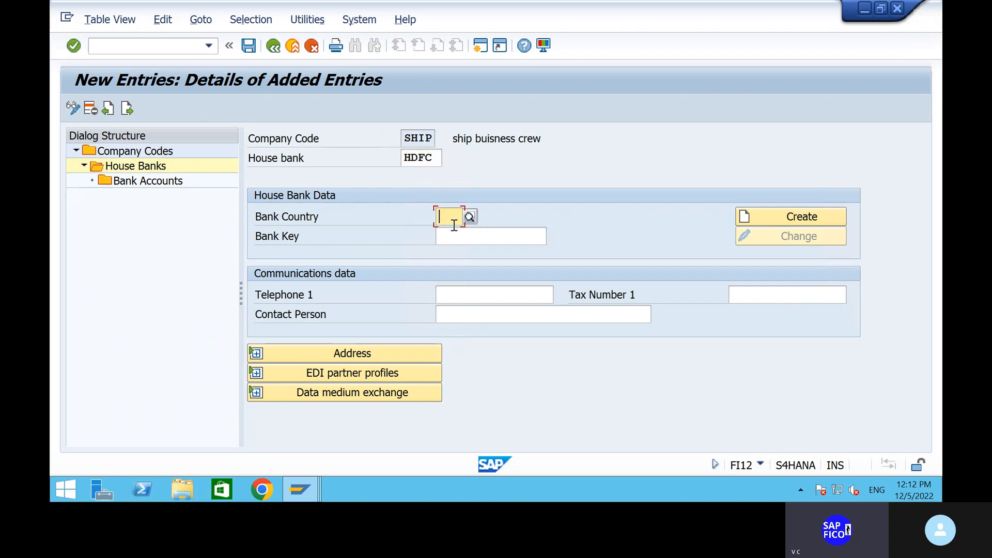
text(IN)
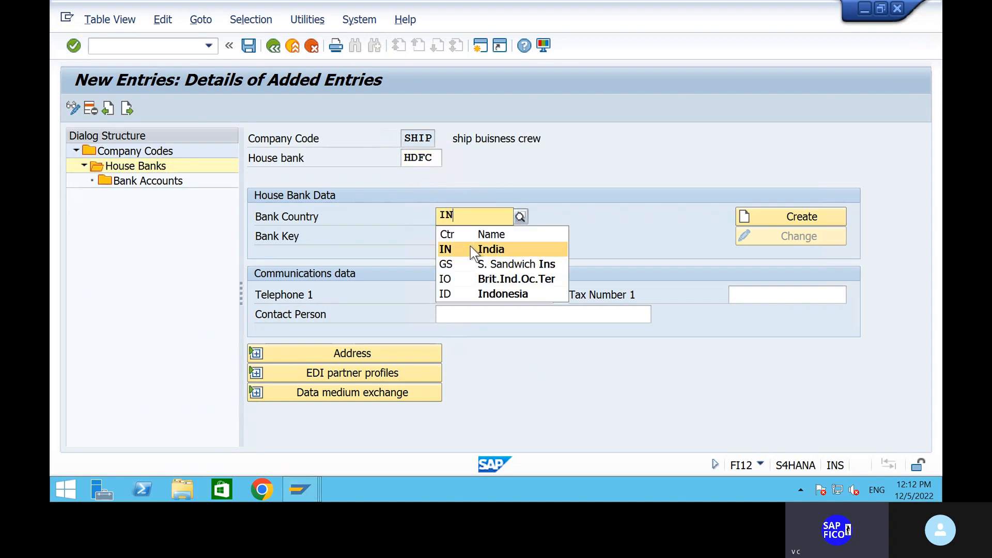
click(471, 248)
click(460, 239)
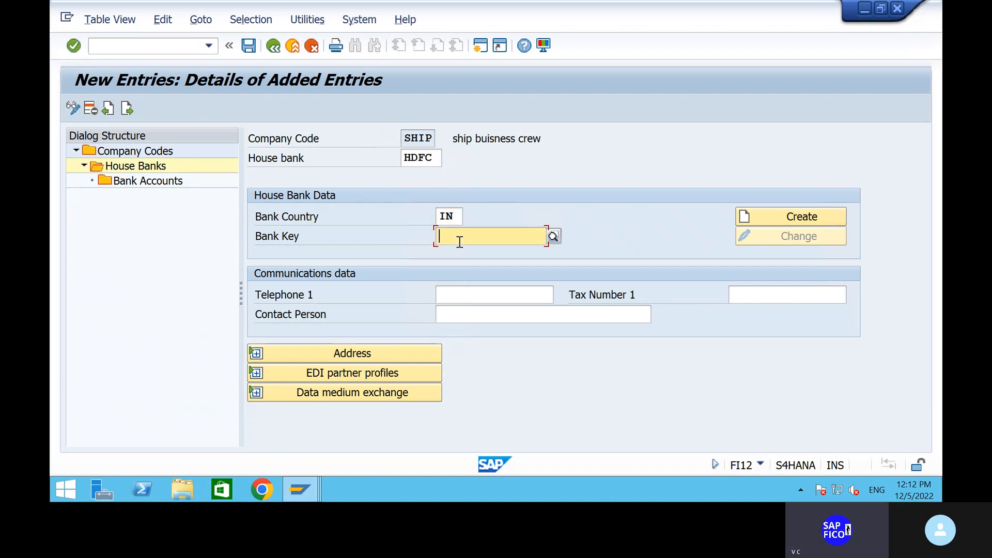
click(460, 241)
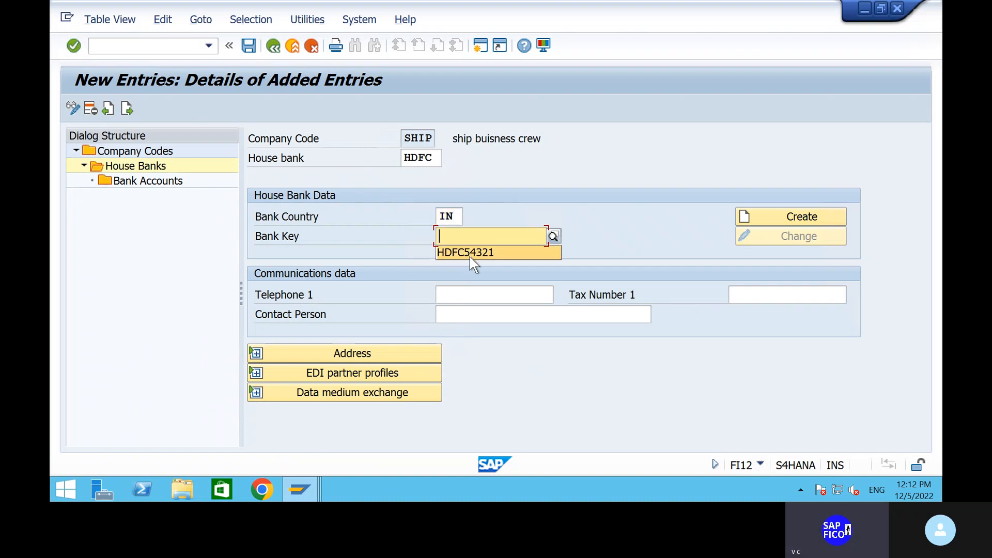
click(470, 257)
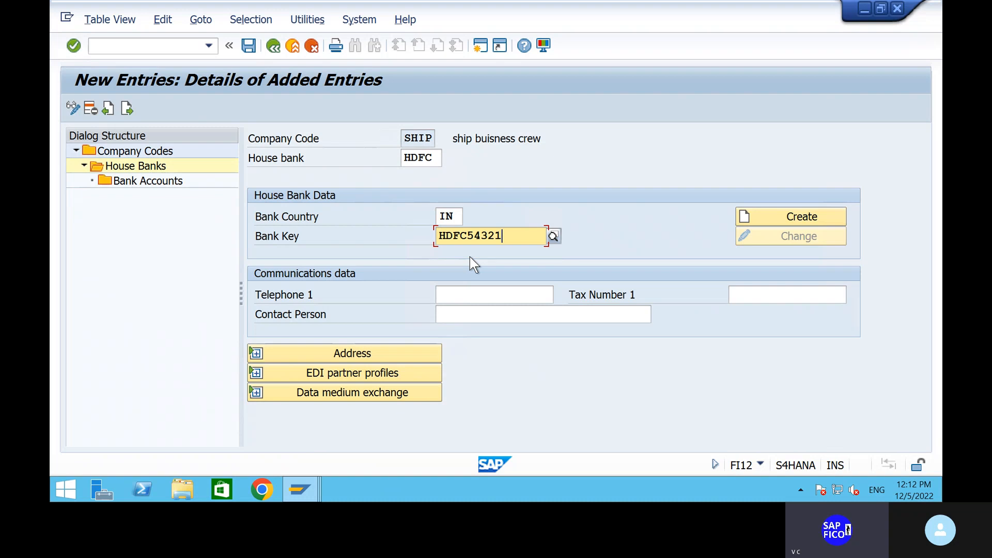
click(749, 217)
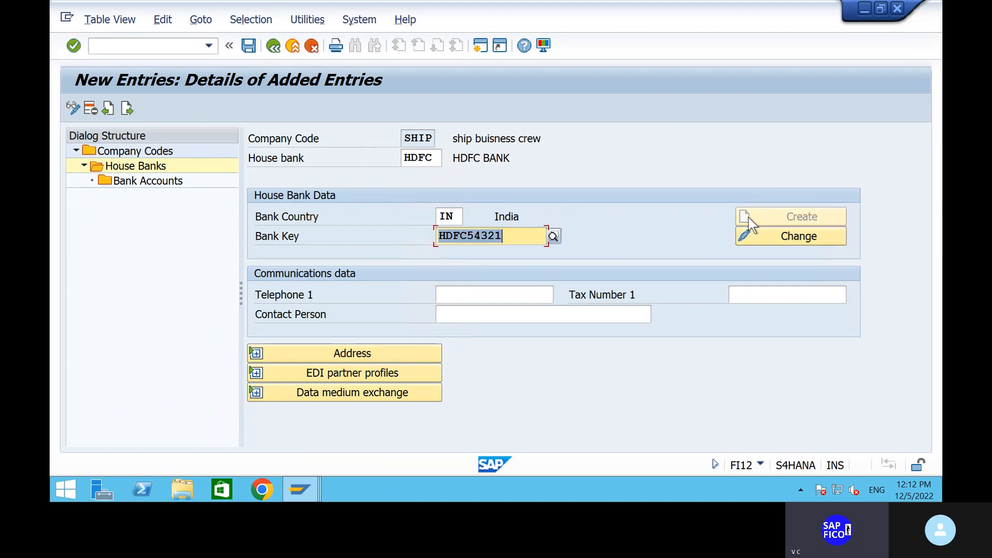
click(770, 228)
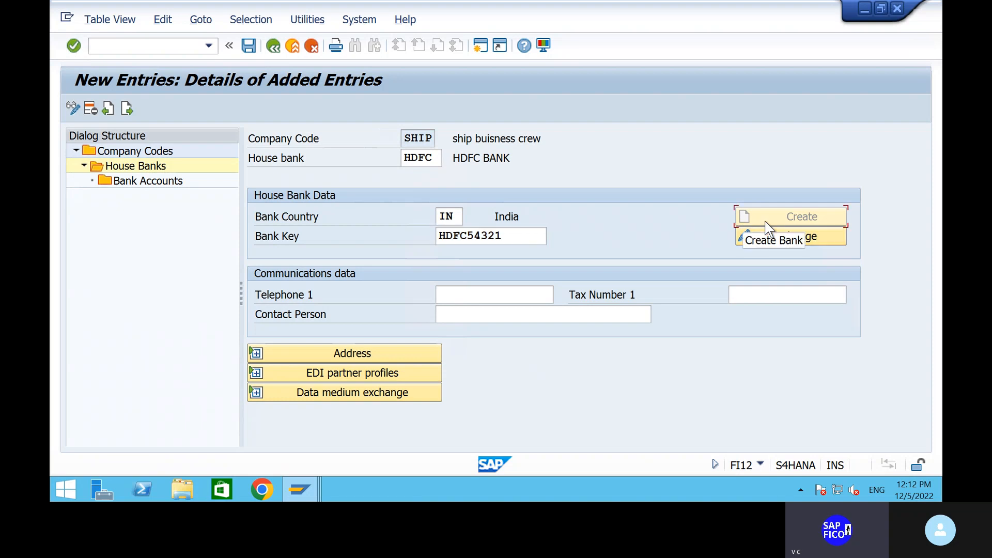
Expand the address to check HDFC BANK, MKP BRANCH, VIZAG
click(382, 353)
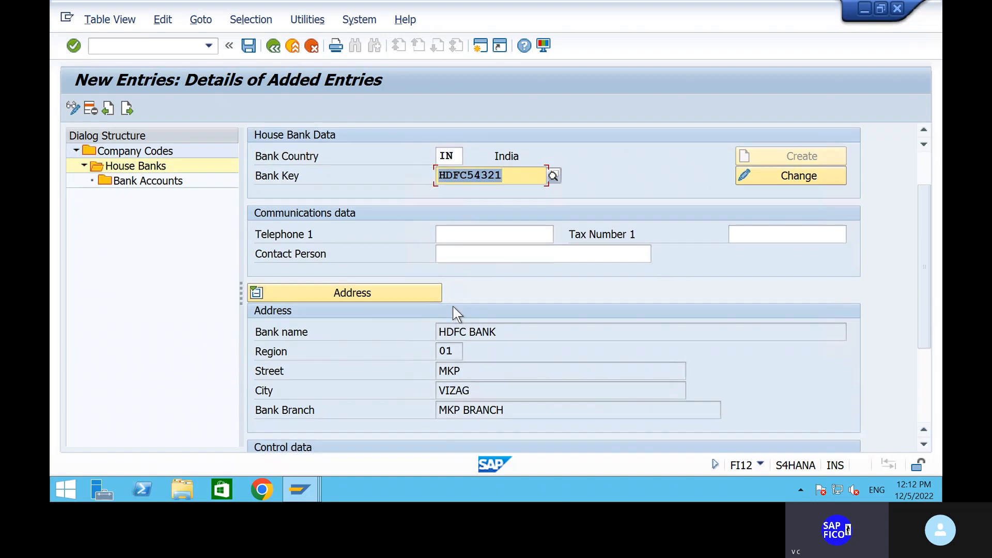
scroll(453, 306, down, 3)
scroll(454, 306, up, 1)
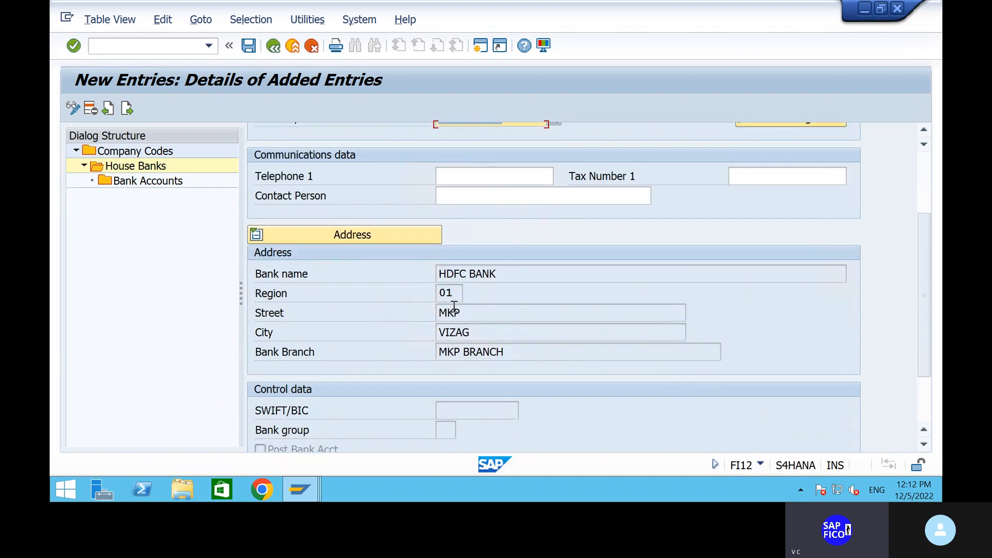
scroll(454, 306, down, 4)
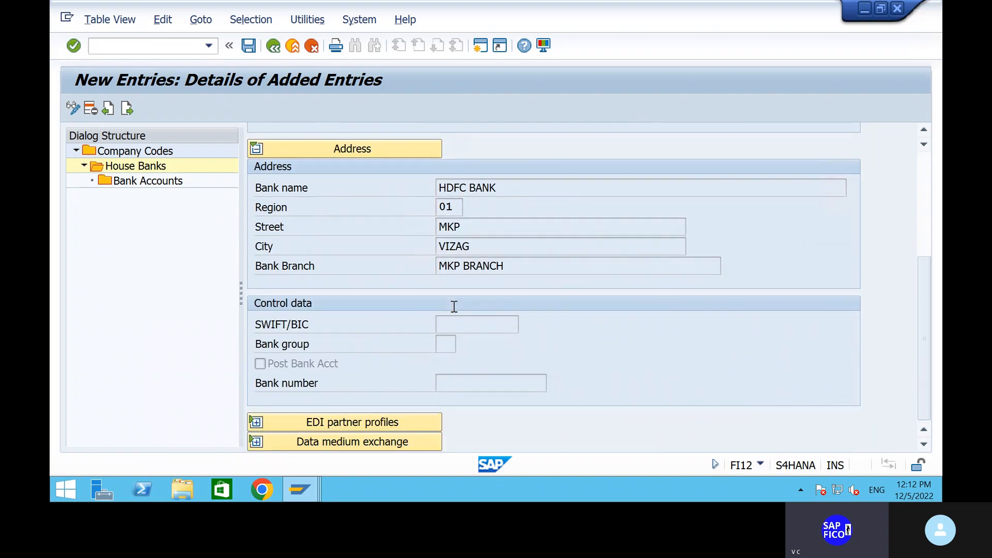
scroll(453, 306, up, 1)
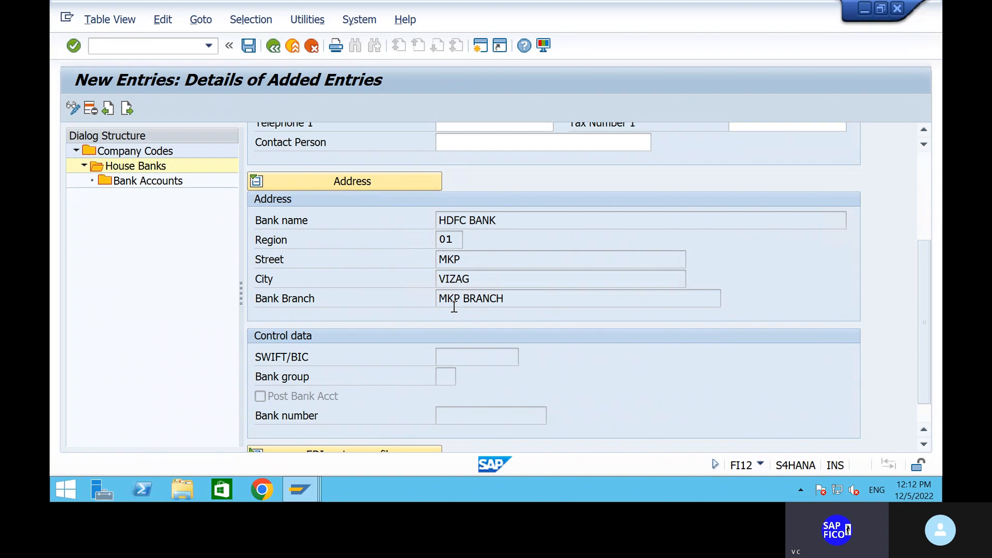
Save the HDFC house bank and try creating a bank account from its Bank Accounts level
click(251, 47)
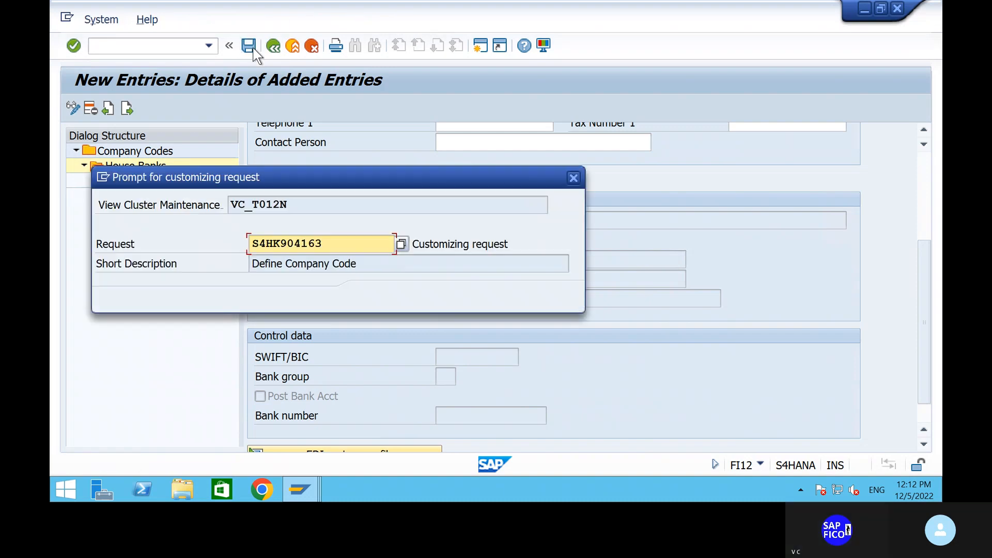
click(368, 299)
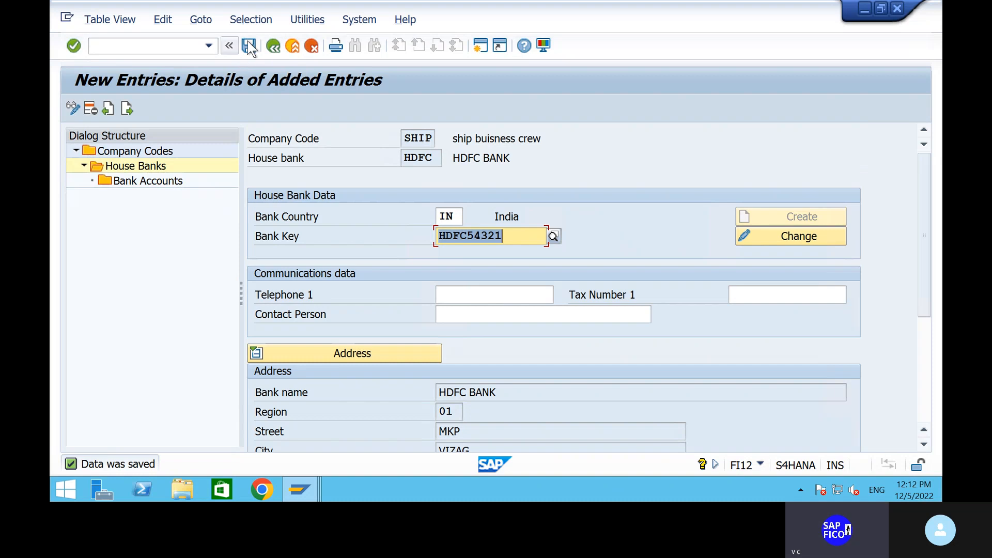
click(141, 185)
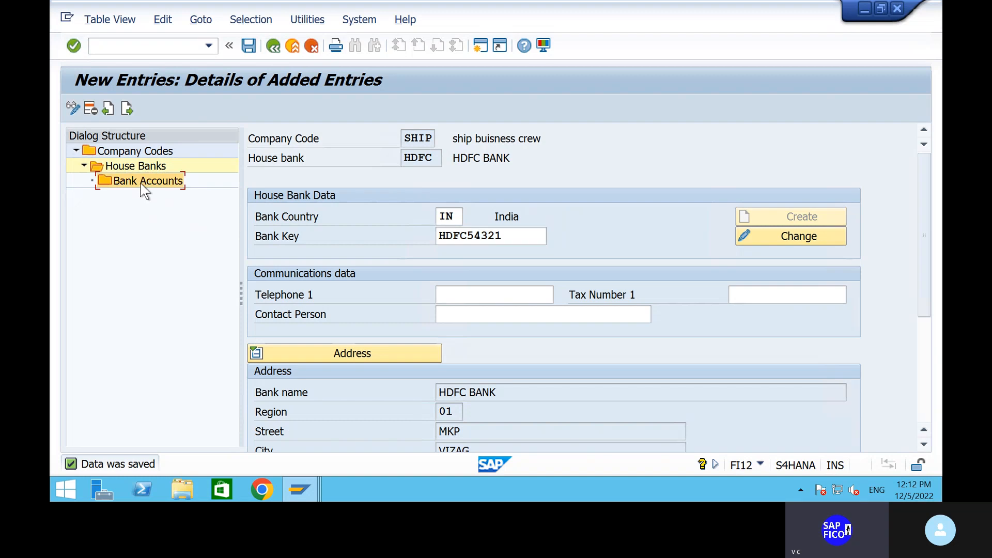
double_click(142, 185)
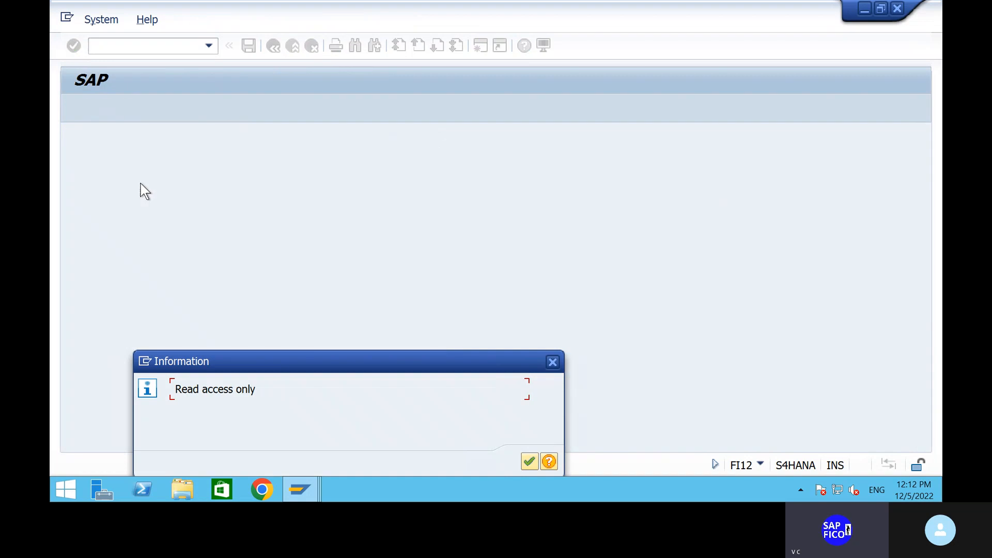
click(537, 465)
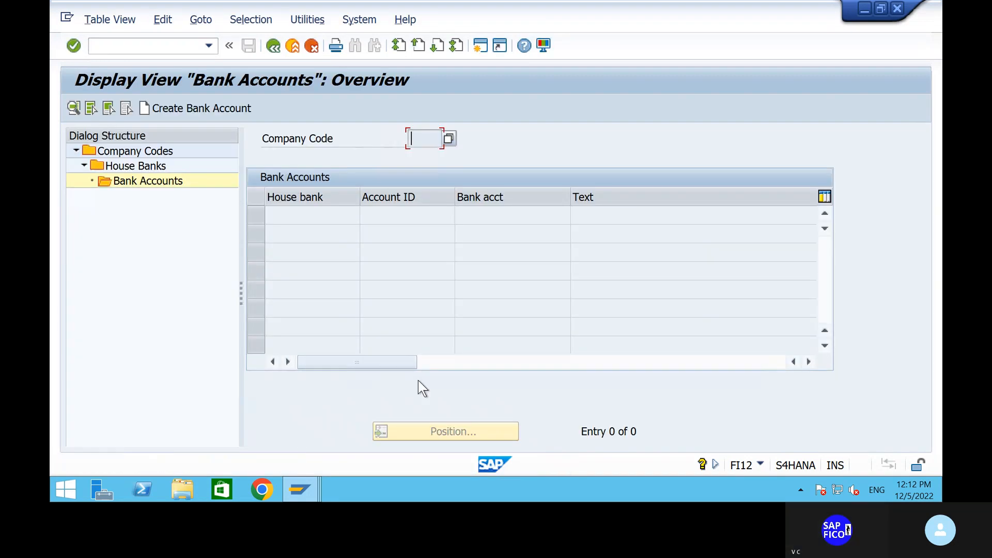
click(223, 119)
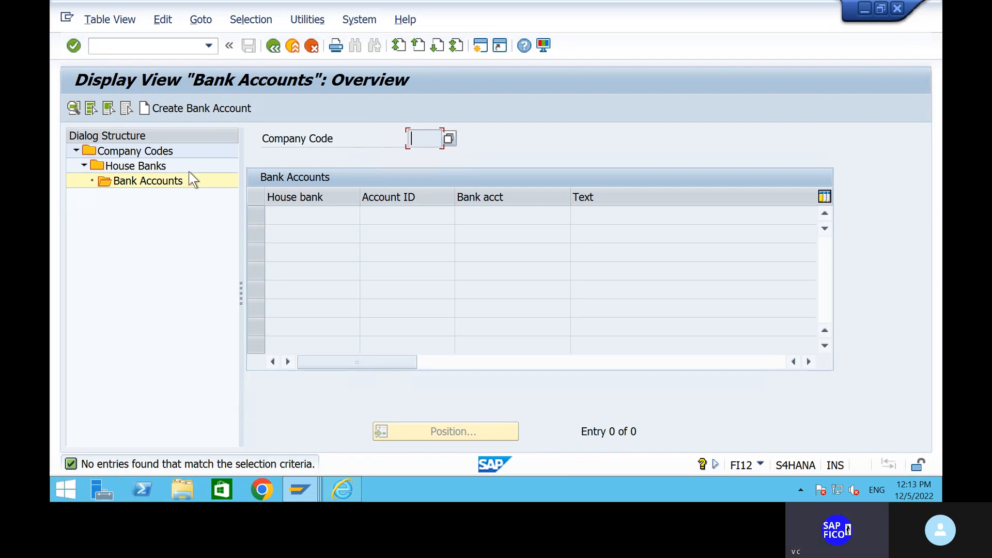
Return to Company Codes, reopen SHIP's HDFC bank accounts and launch Create Bank Account
click(274, 46)
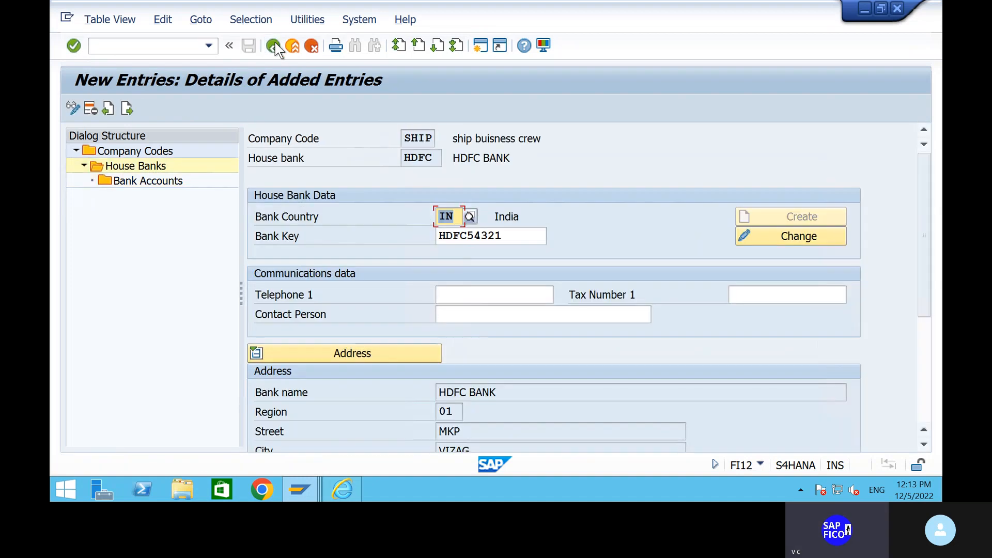
click(279, 51)
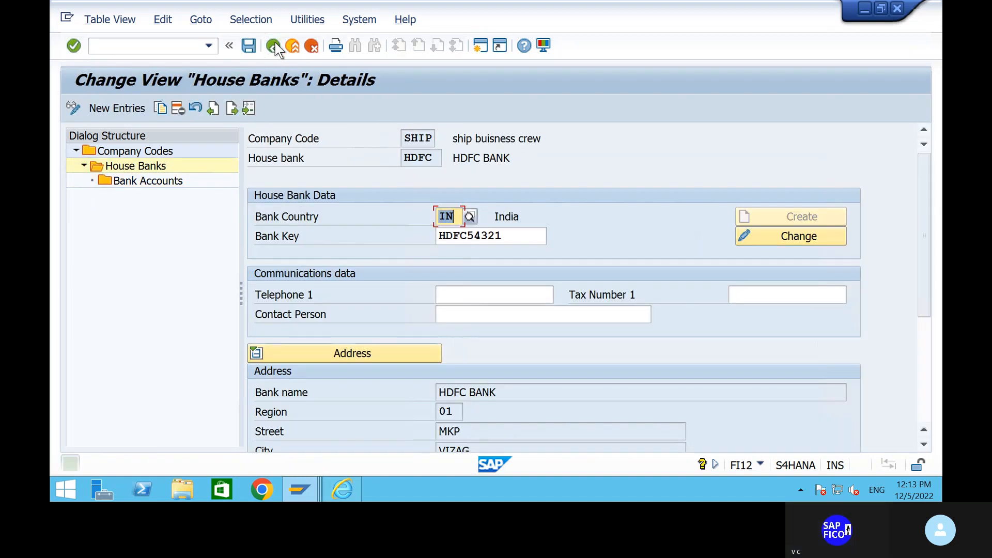
click(274, 46)
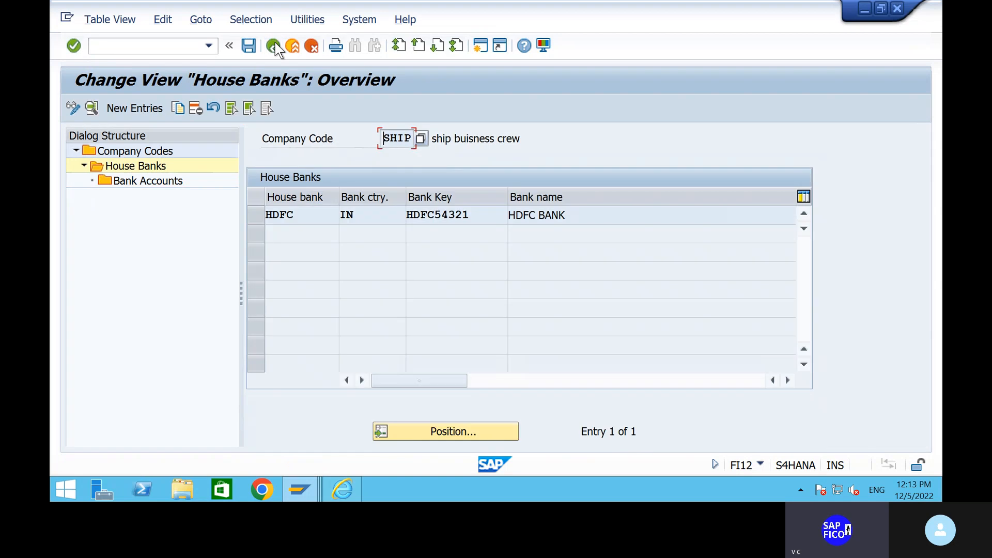
click(274, 46)
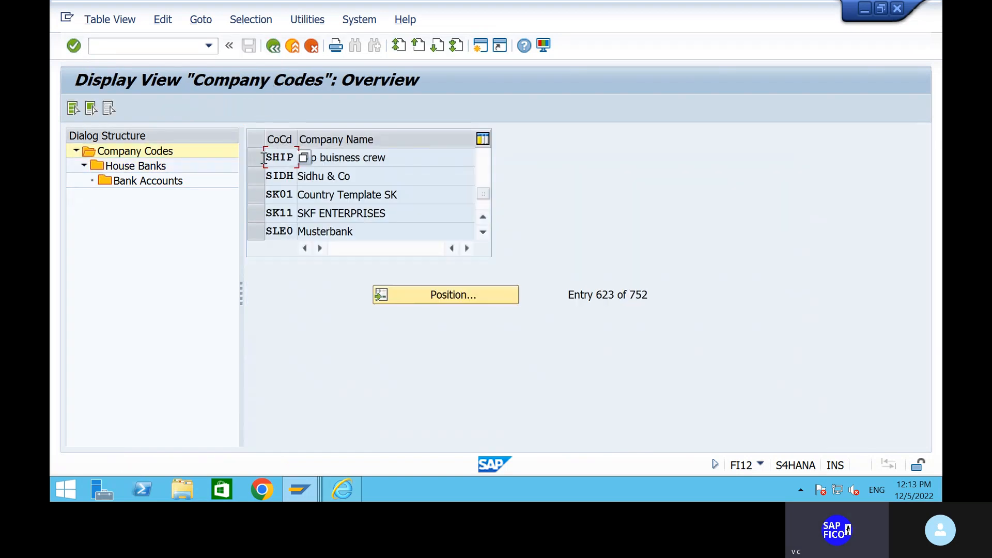
click(253, 156)
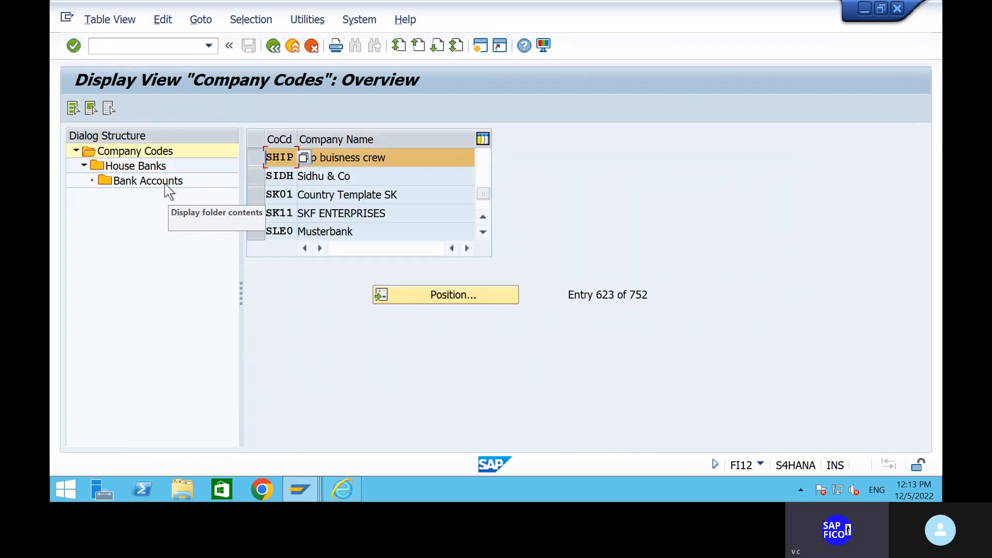
double_click(148, 182)
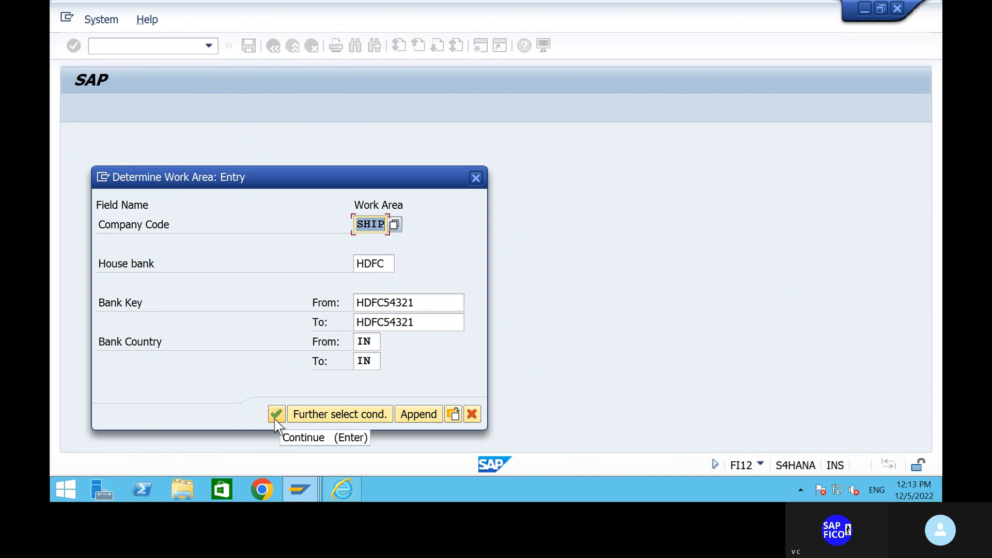
click(275, 415)
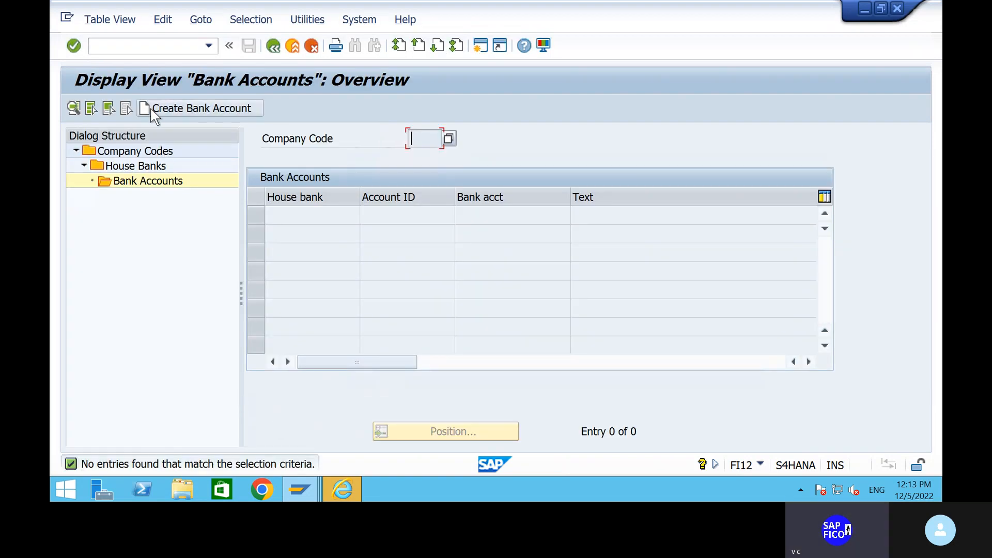
click(155, 113)
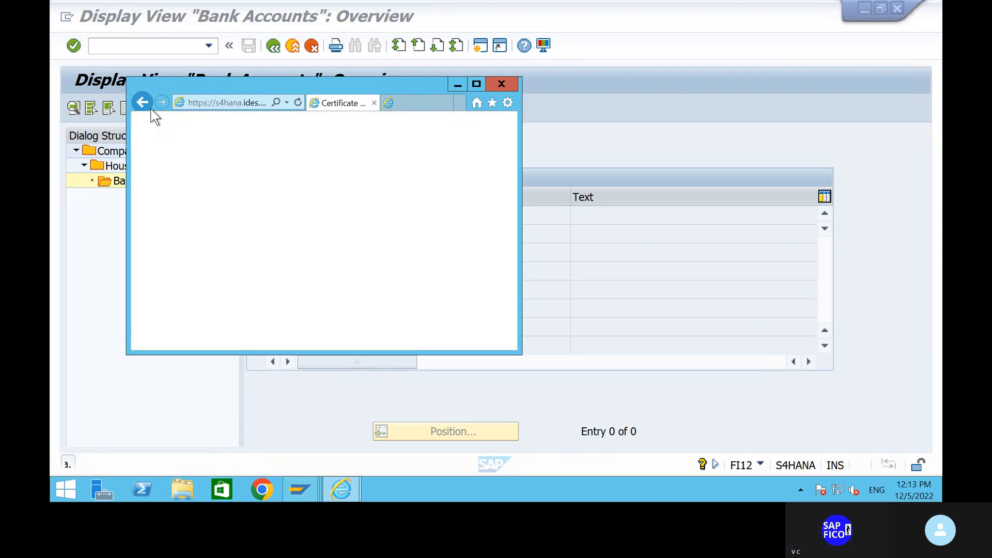
Maximize the browser, pass the certificate warning, and log on with the user name and password
click(473, 81)
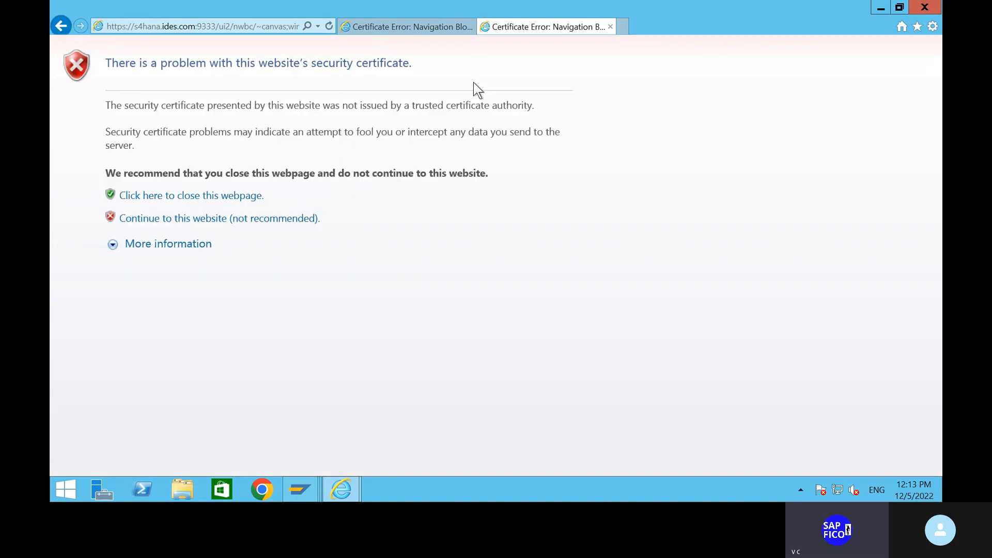
click(151, 223)
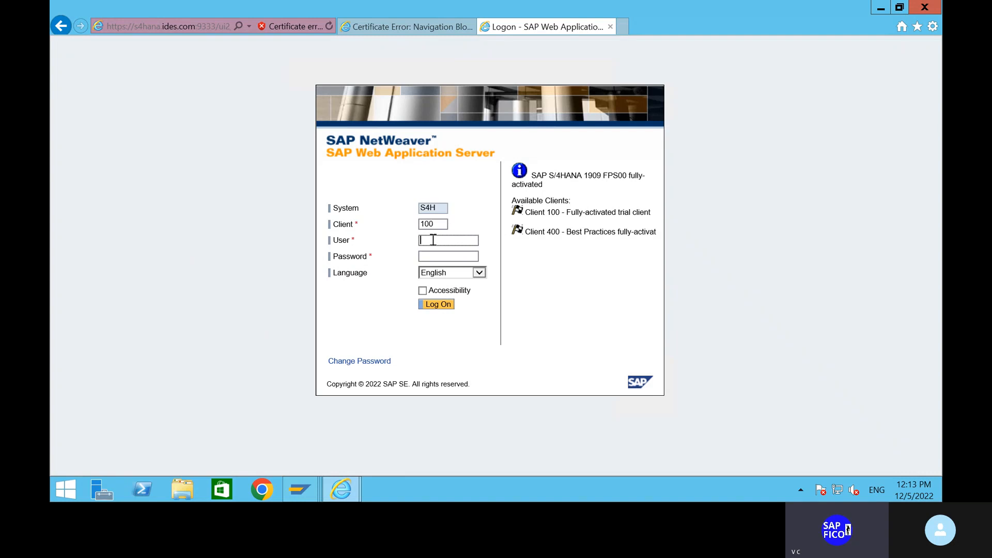
click(428, 256)
key(Caps_Lock)
key(Caps_Lock)
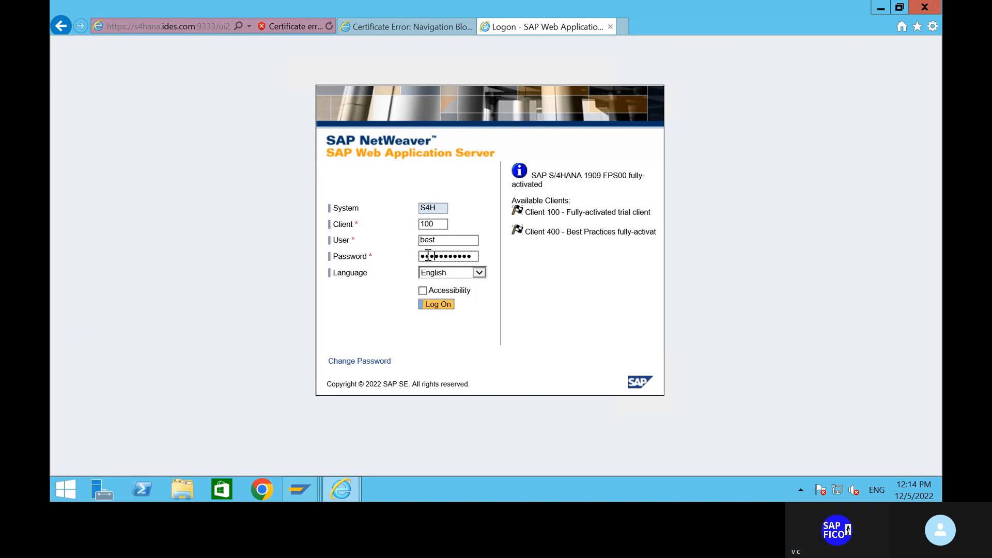
key(BackSpace)
key(BackSpace)
key(BackSpace)
key(BackSpace)
key(BackSpace)
key(BackSpace)
key(BackSpace)
key(BackSpace)
key(BackSpace)
key(BackSpace)
key(BackSpace)
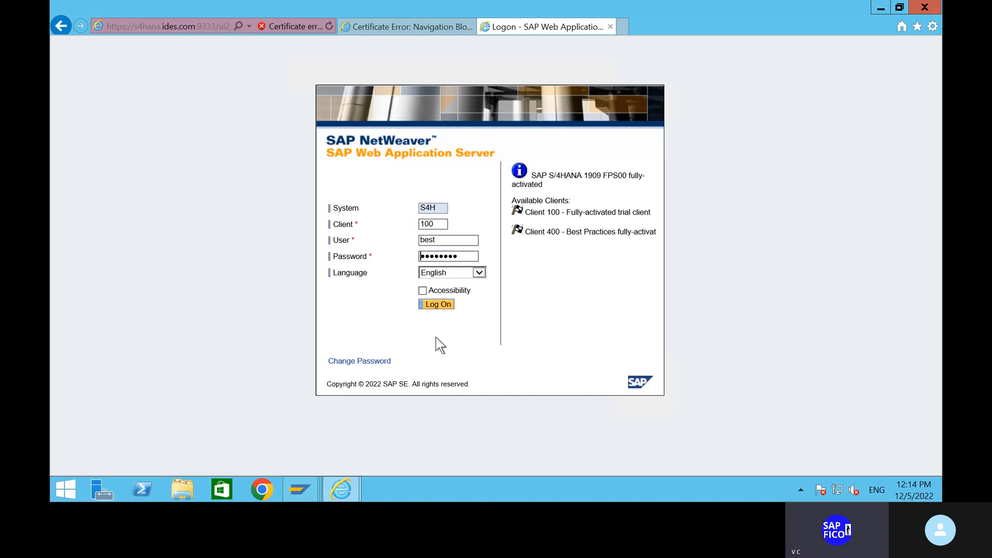
key(BackSpace)
key(BackSpace)
key(BackSpace)
key(BackSpace)
key(BackSpace)
key(BackSpace)
key(BackSpace)
key(BackSpace)
key(Caps_Lock)
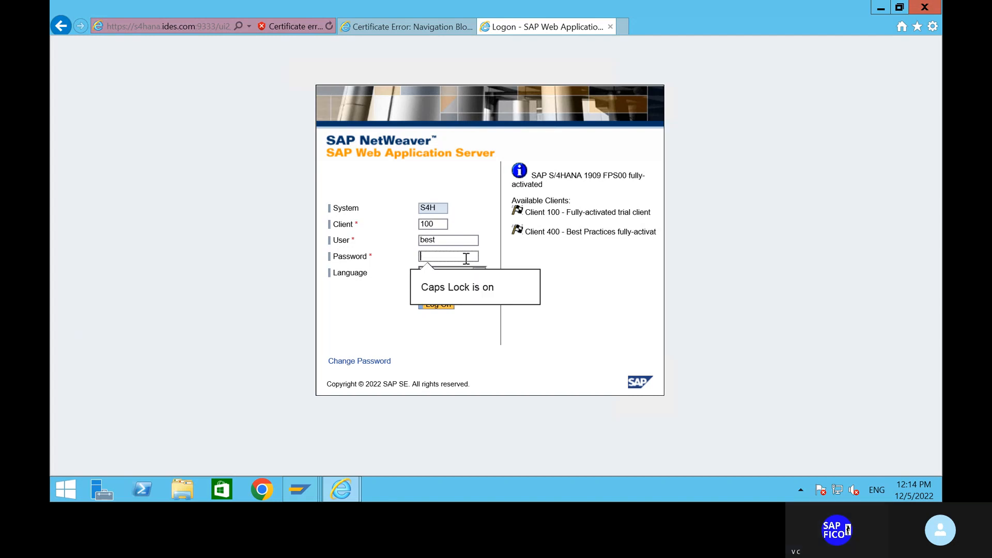
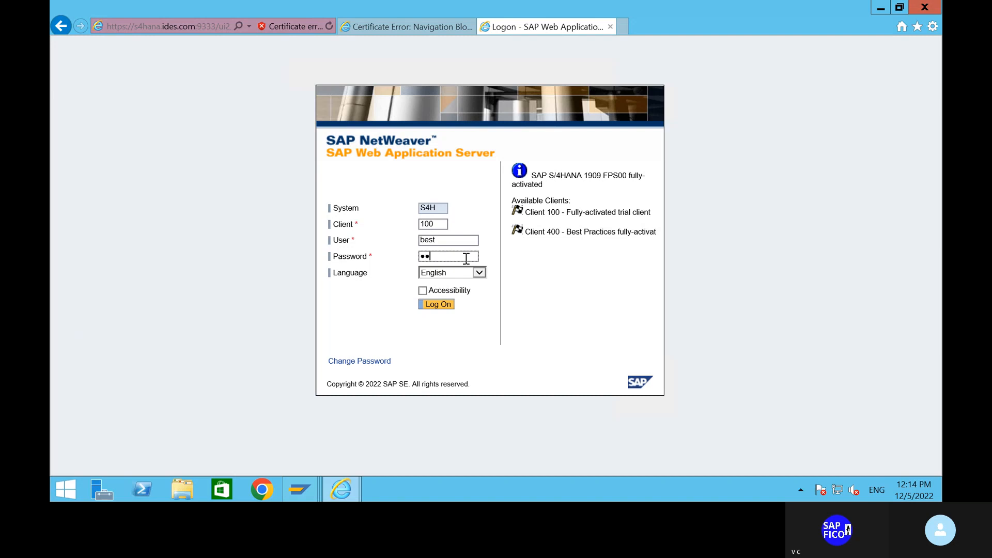
click(442, 306)
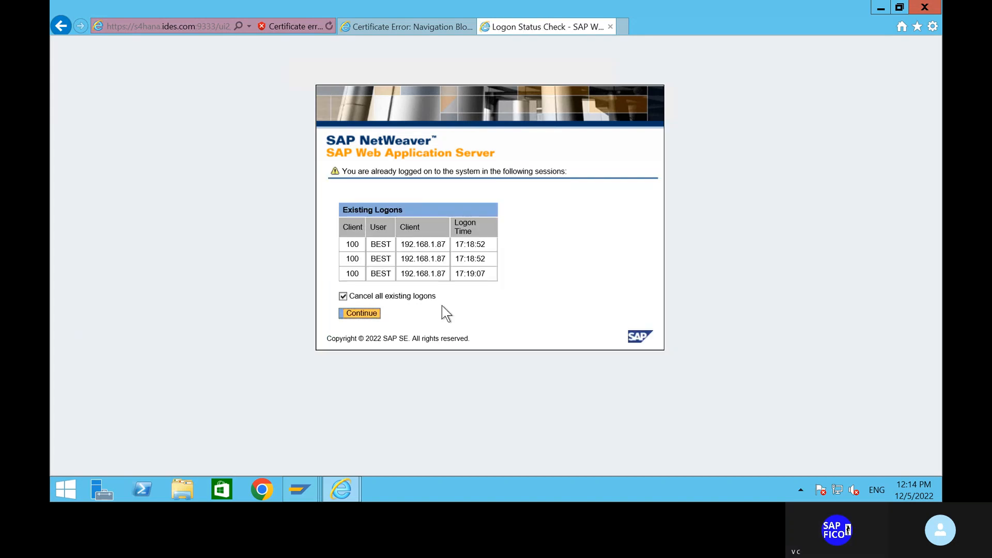
Continue past the logon check and enter opening date 05.12.2022, company code ship and the account holder
click(362, 314)
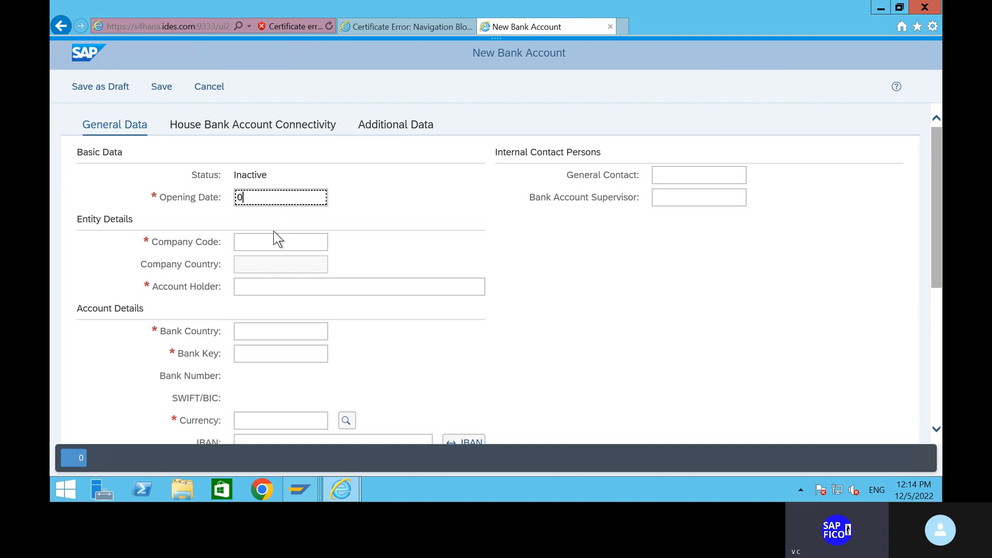
text(5.12.2022)
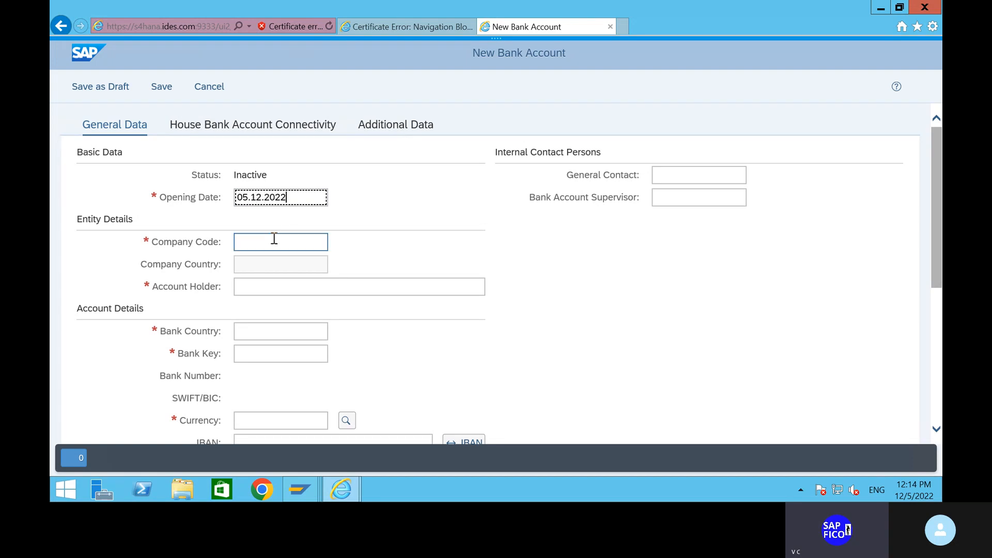
click(274, 240)
text(ship)
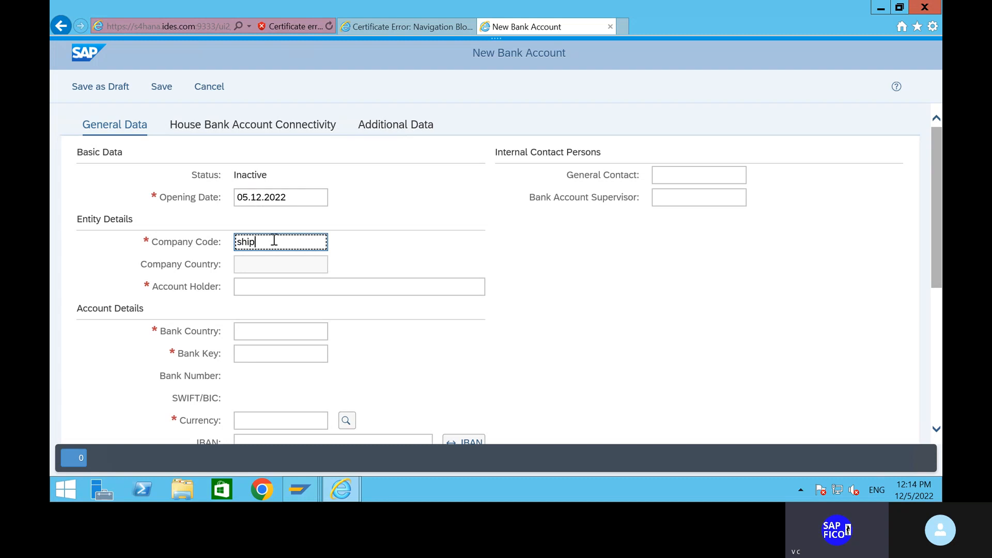
click(363, 228)
click(278, 285)
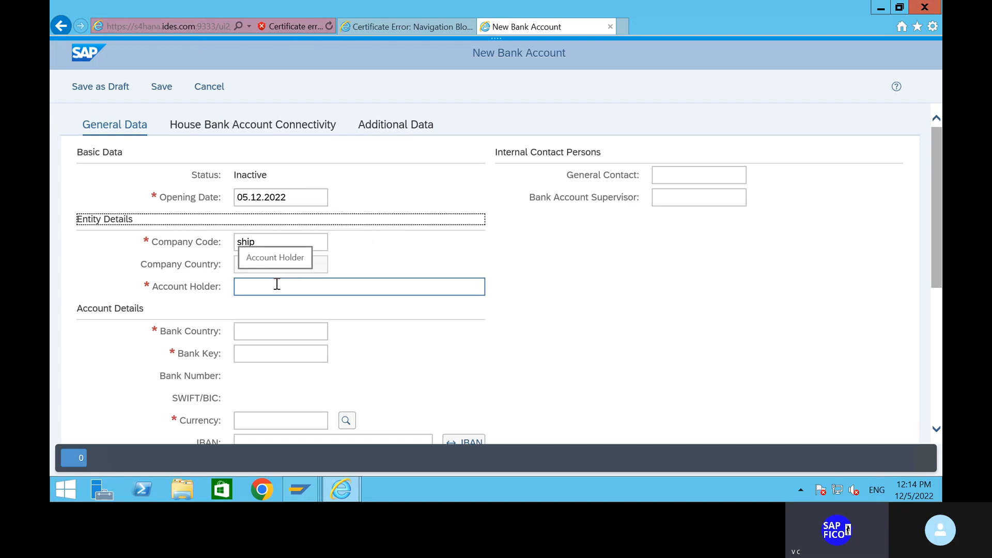
click(280, 281)
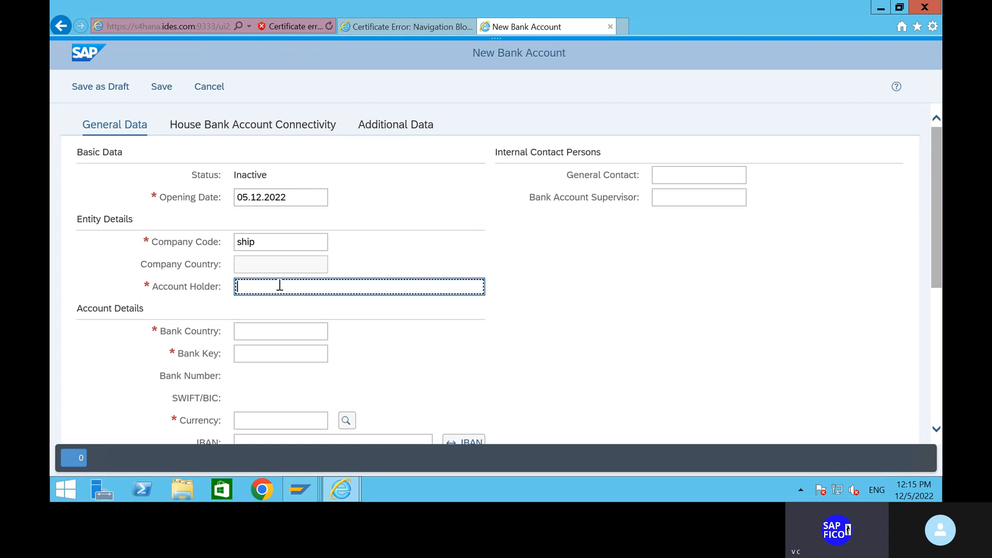
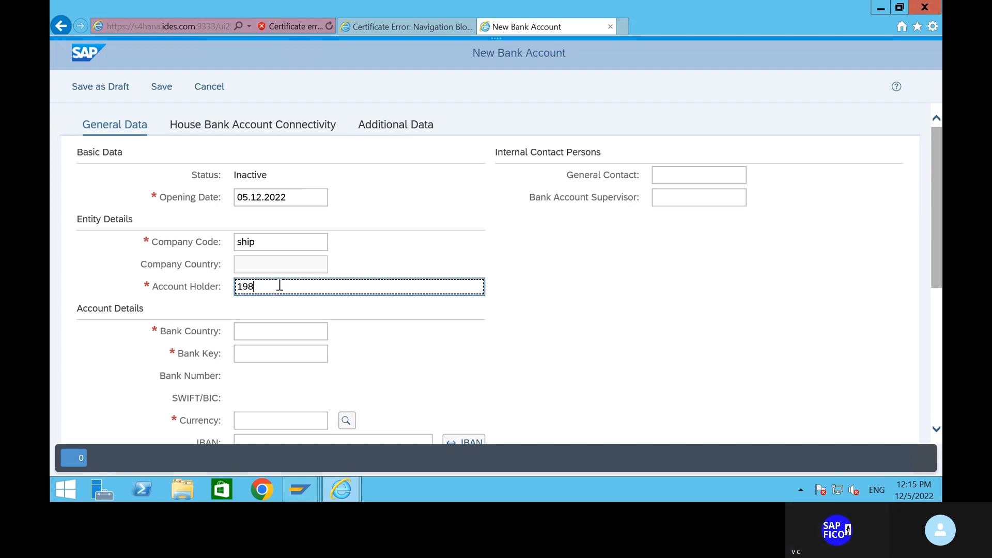
Choose bank country IN and start entering bank key hdfc
click(284, 329)
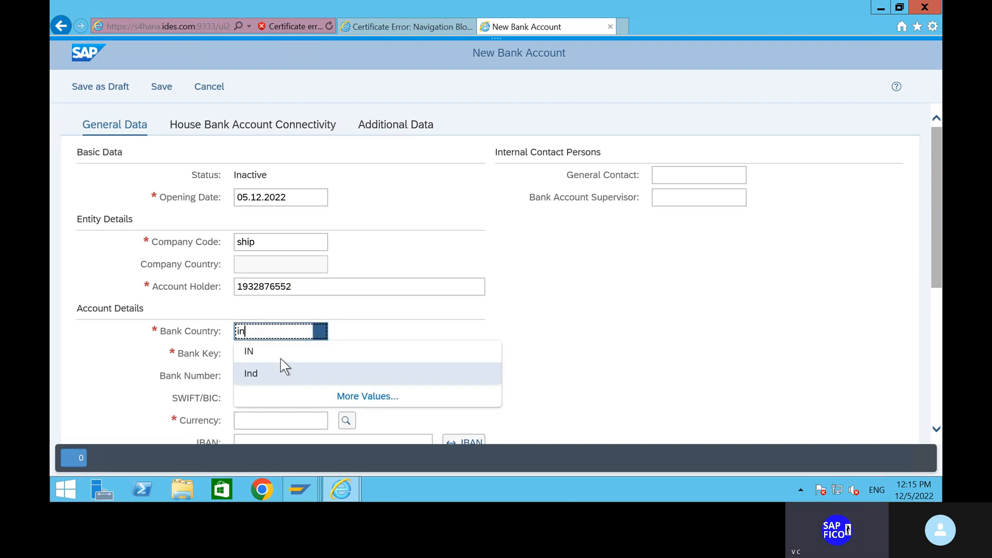
click(279, 356)
click(273, 353)
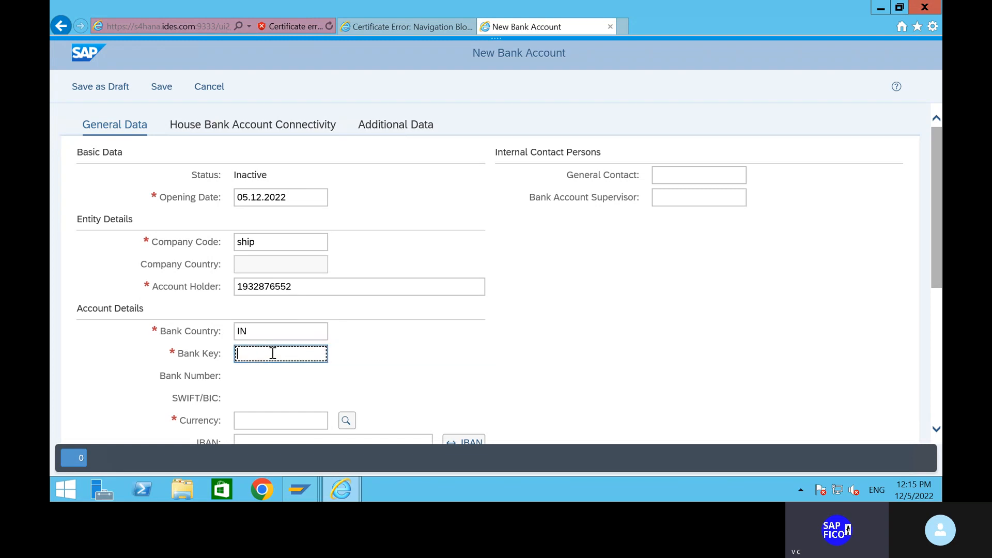
text(hdfc)
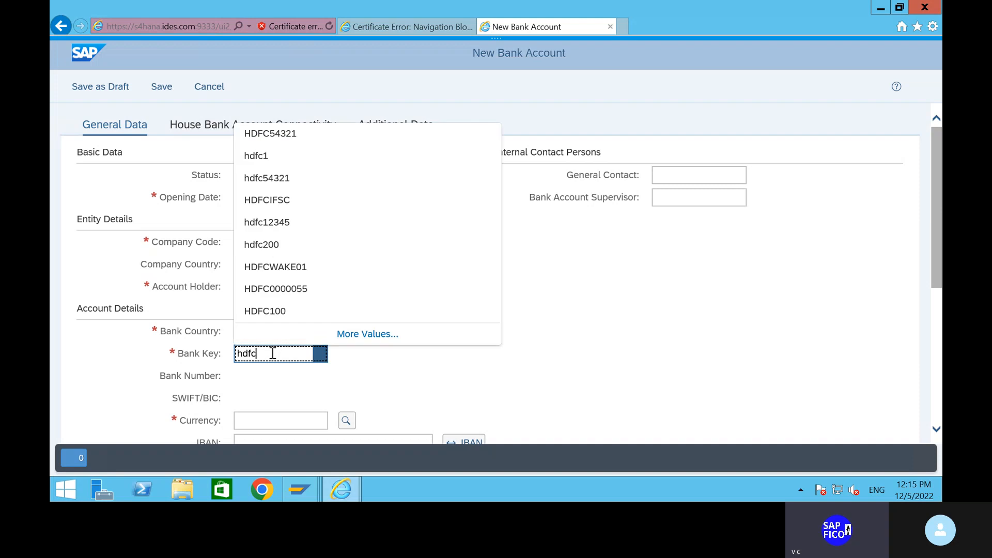
Pick bank key hdfc54321 and set the account currency to INR
click(288, 179)
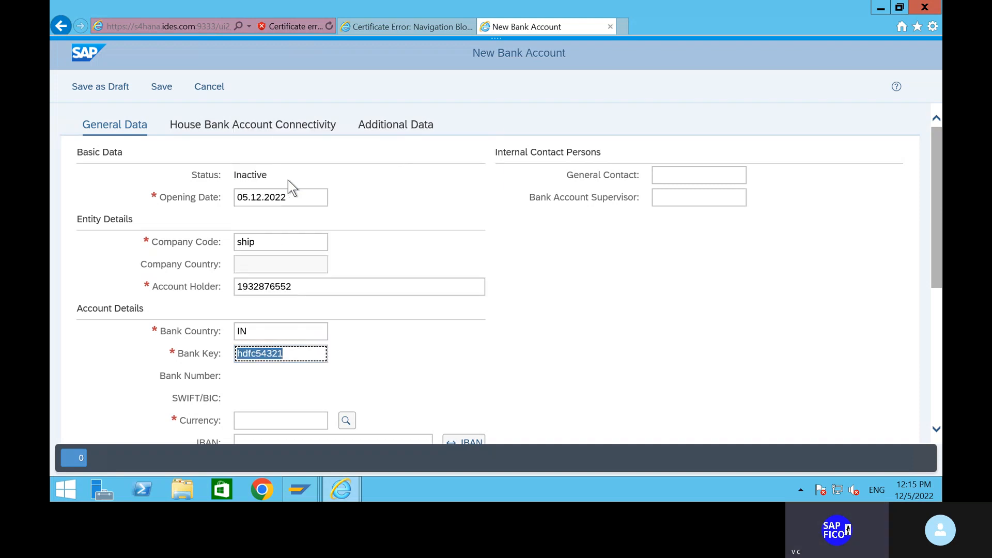
scroll(400, 383, down, 3)
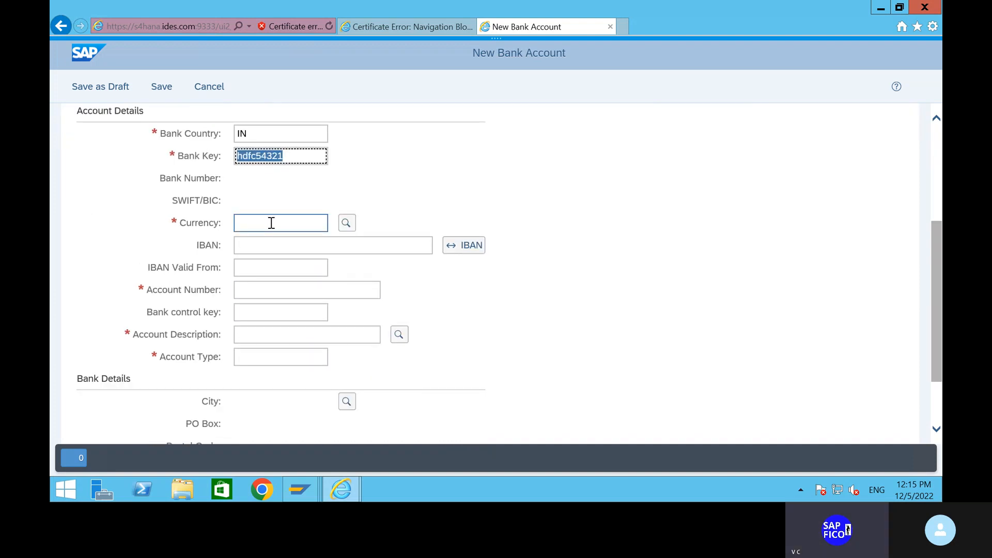
key(Return)
scroll(280, 203, up, 3)
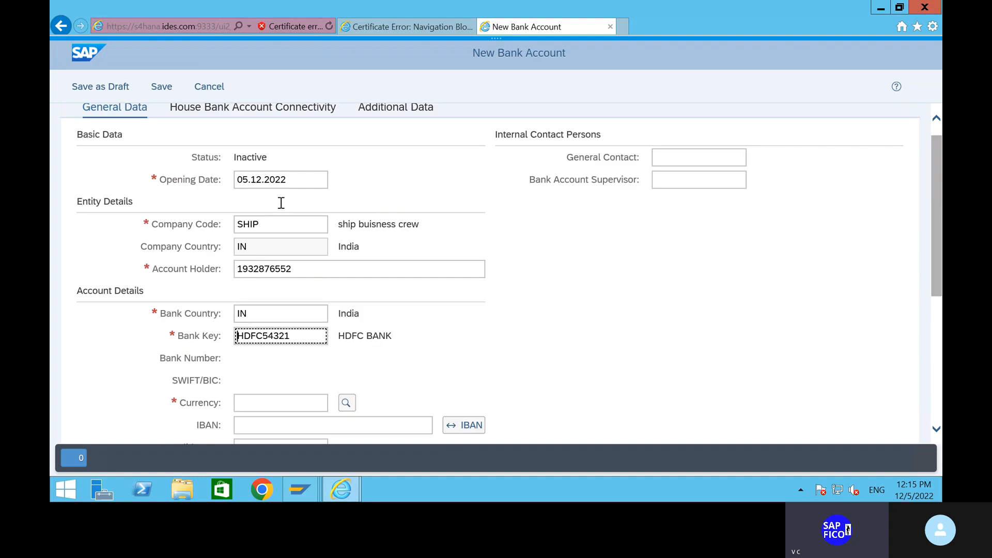
scroll(421, 320, down, 3)
scroll(312, 226, down, 2)
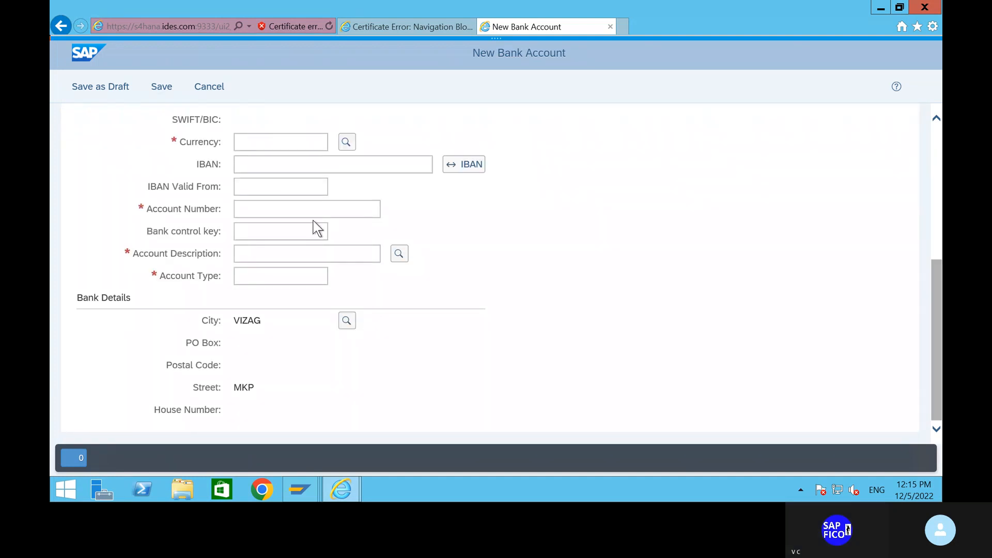
scroll(312, 226, up, 2)
click(271, 240)
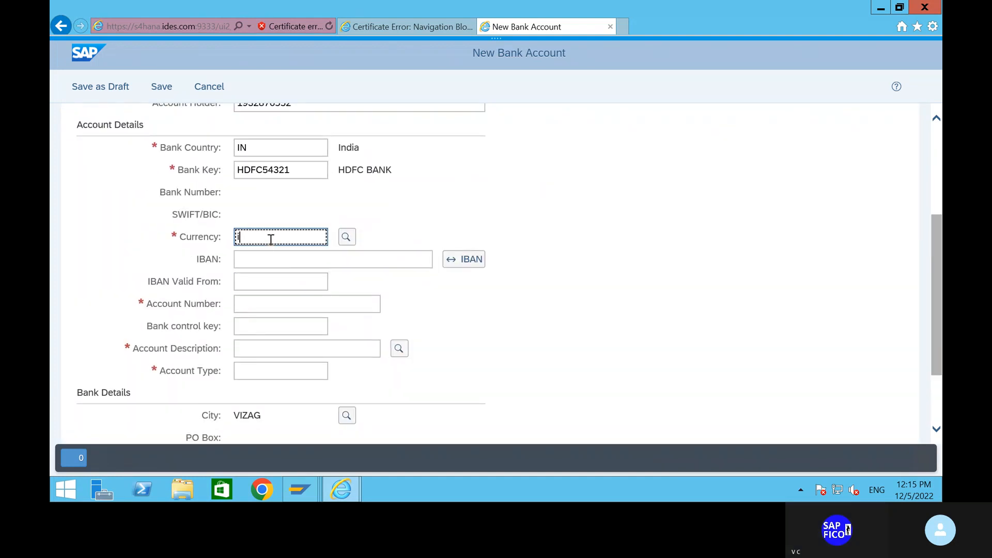
text(in)
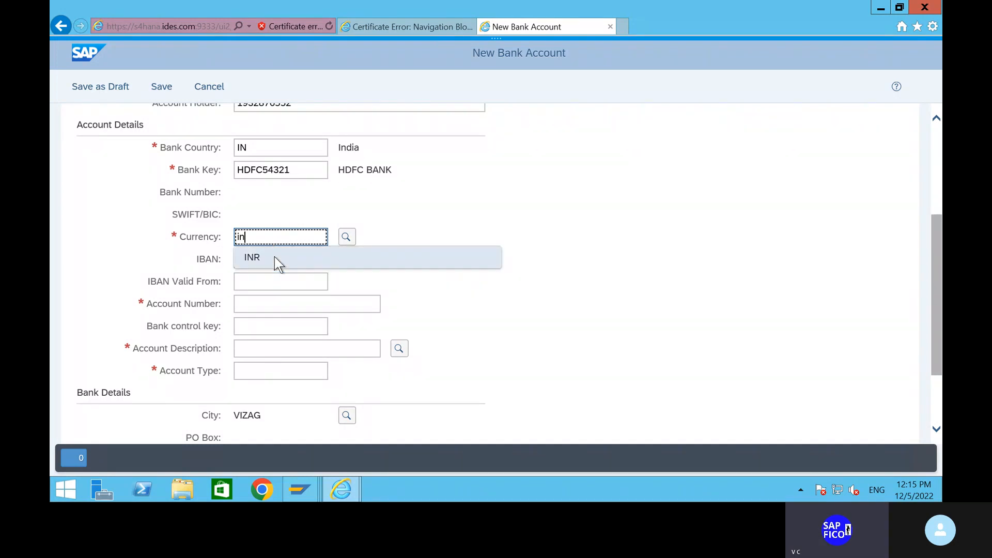
click(275, 256)
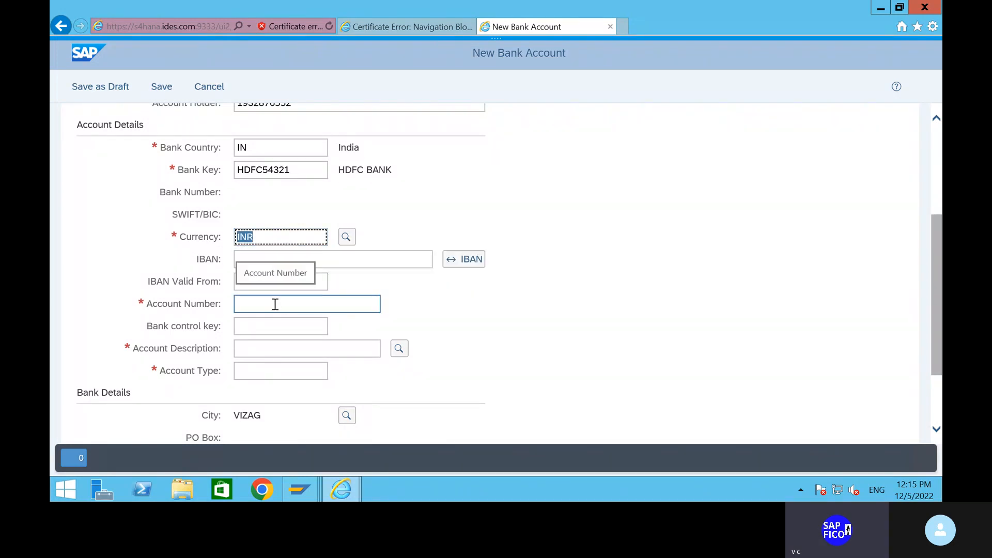
Paste the bank account number into the Account Number field
click(275, 305)
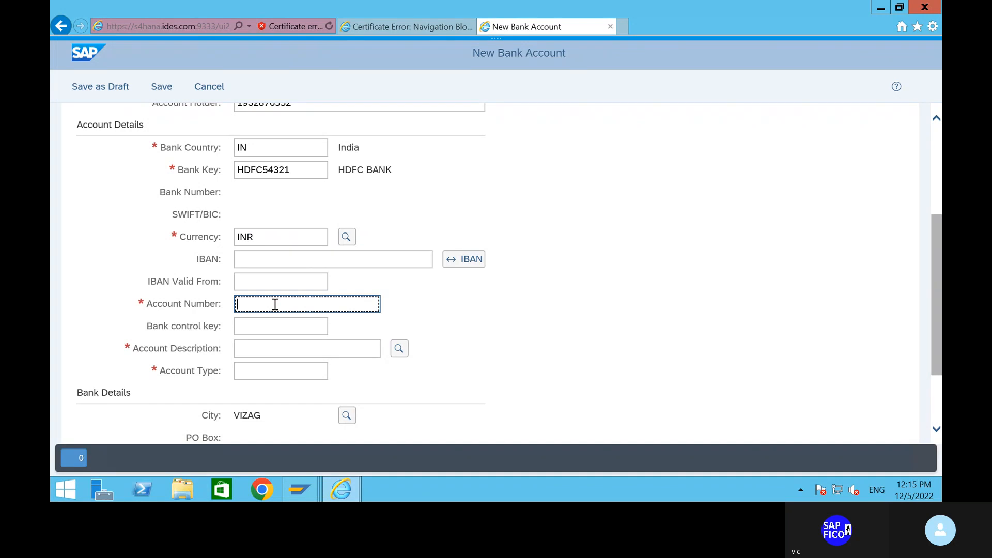
scroll(290, 279, up, 4)
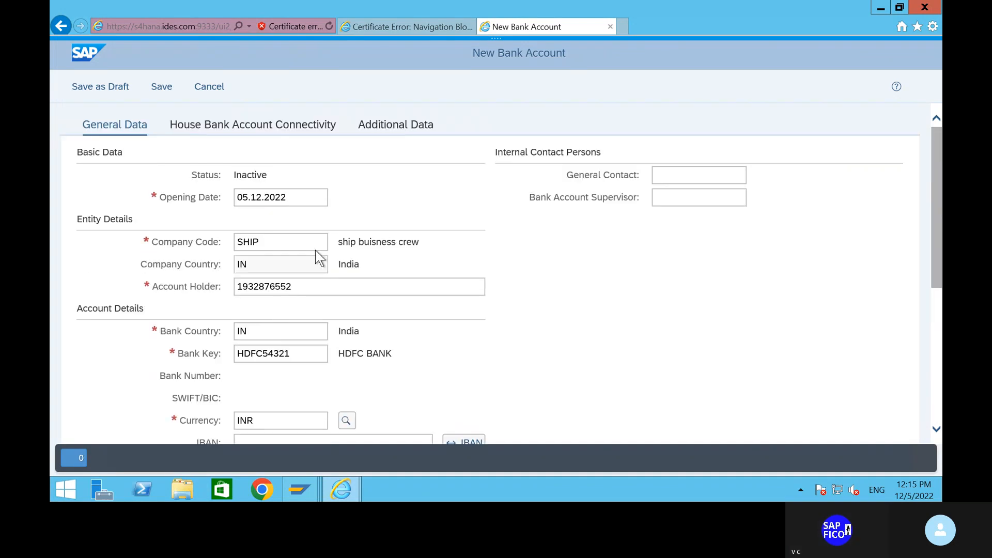
click(293, 287)
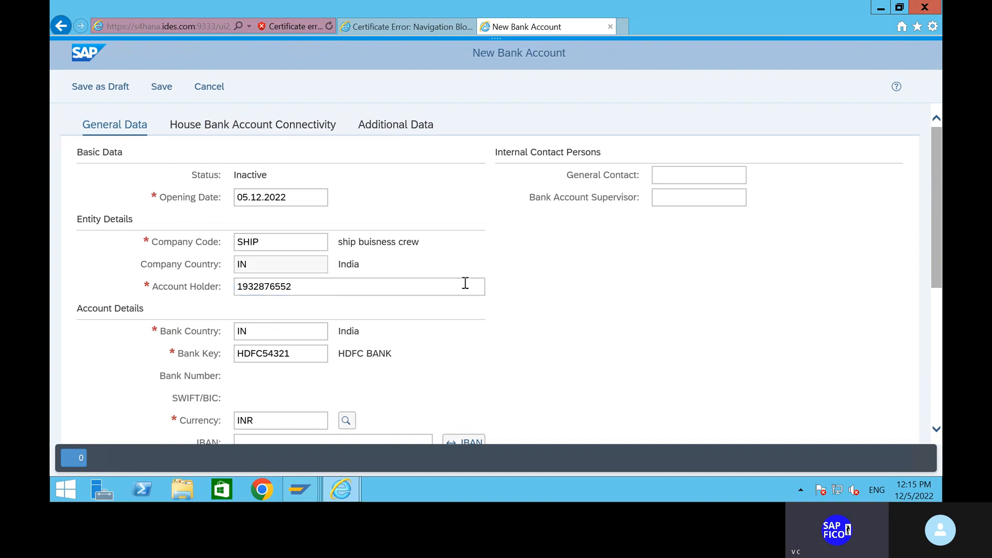
click(286, 291)
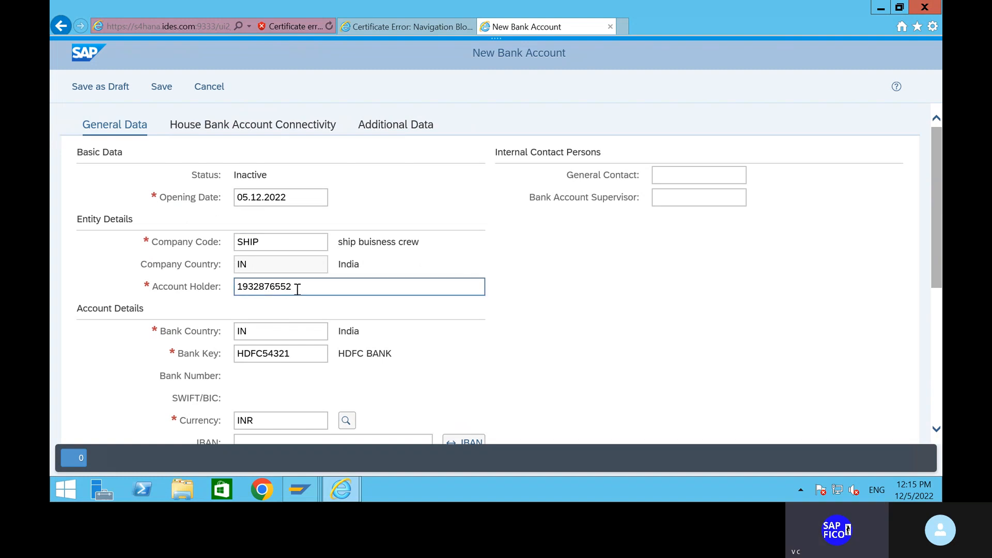
scroll(298, 290, down, 1)
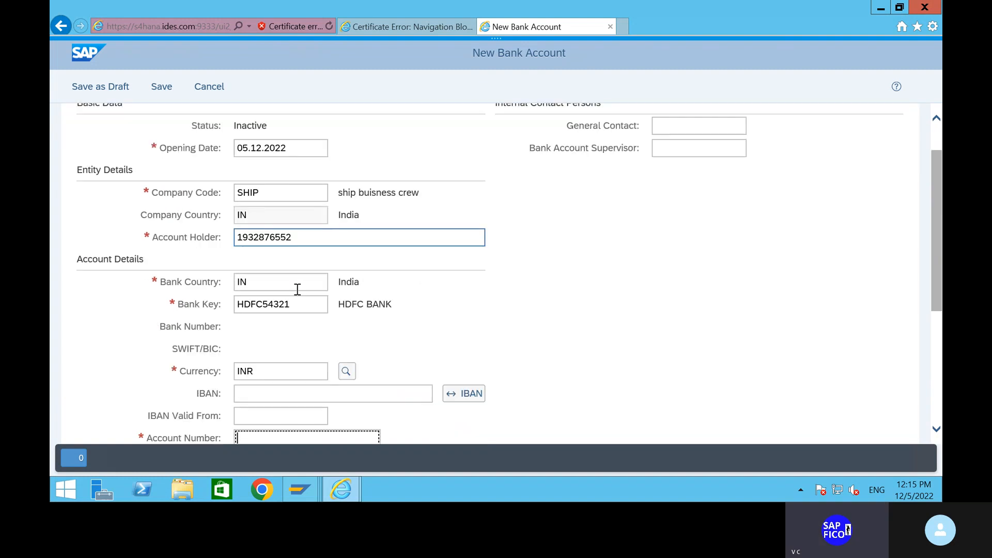
click(304, 239)
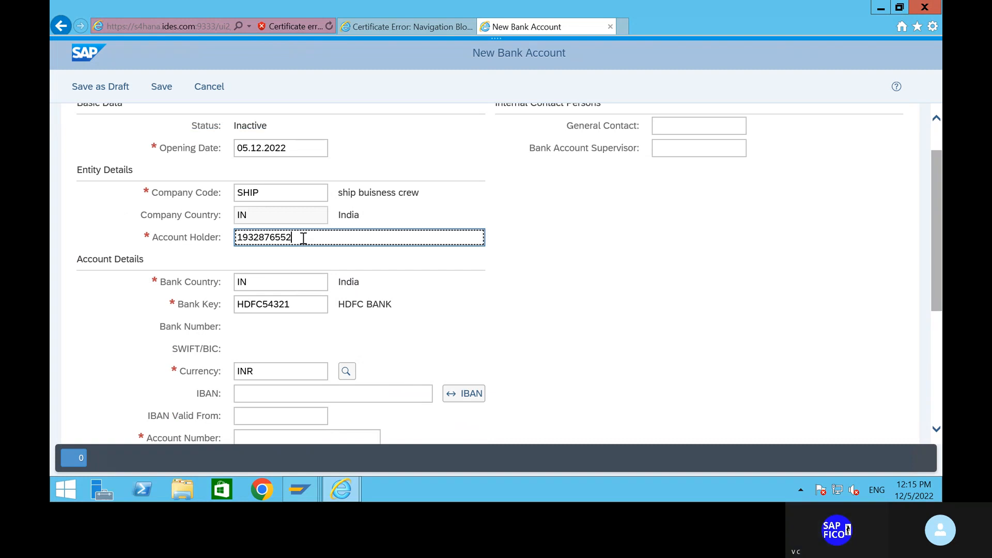
drag(304, 239, 231, 239)
click(300, 236)
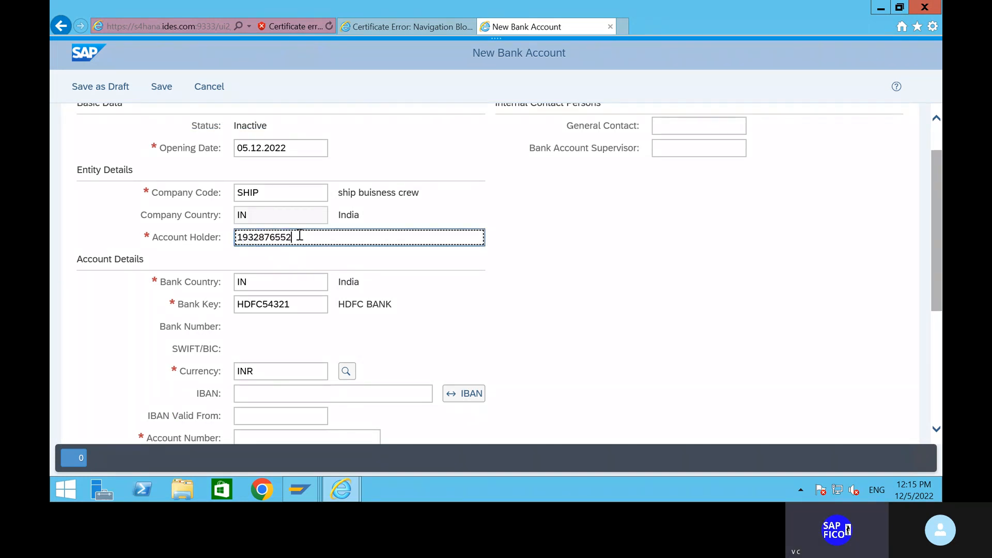
drag(300, 236, 215, 237)
key(ctrl+c)
click(325, 234)
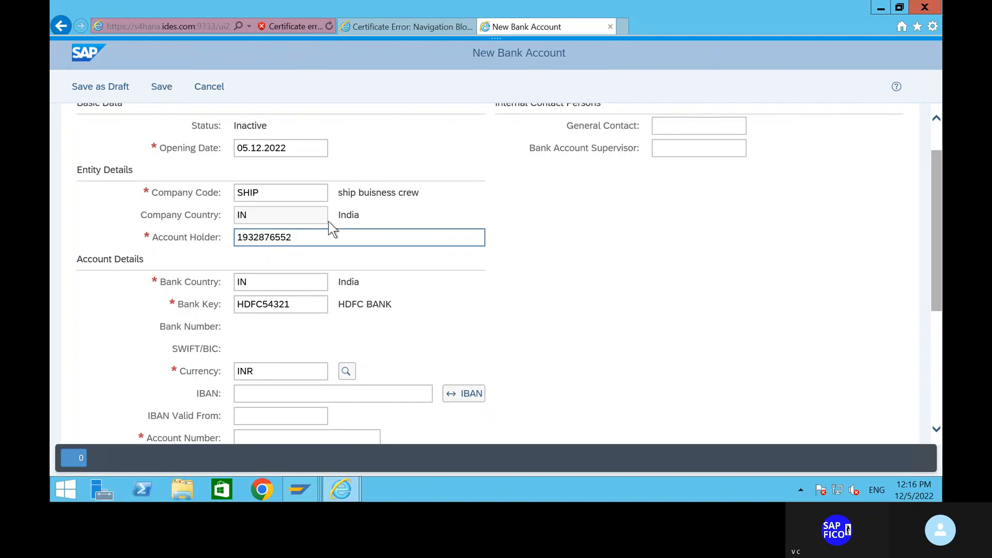
scroll(391, 318, down, 5)
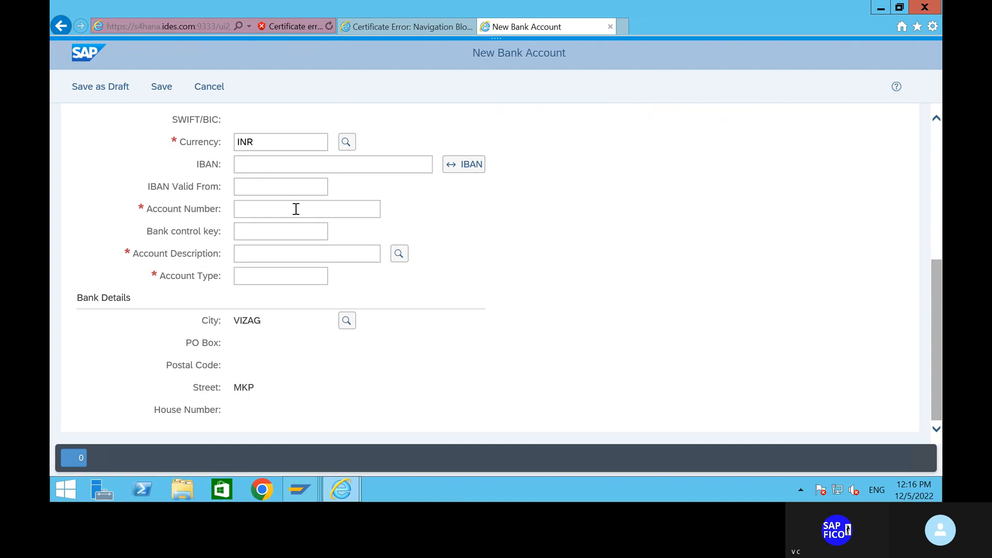
scroll(300, 215, up, 4)
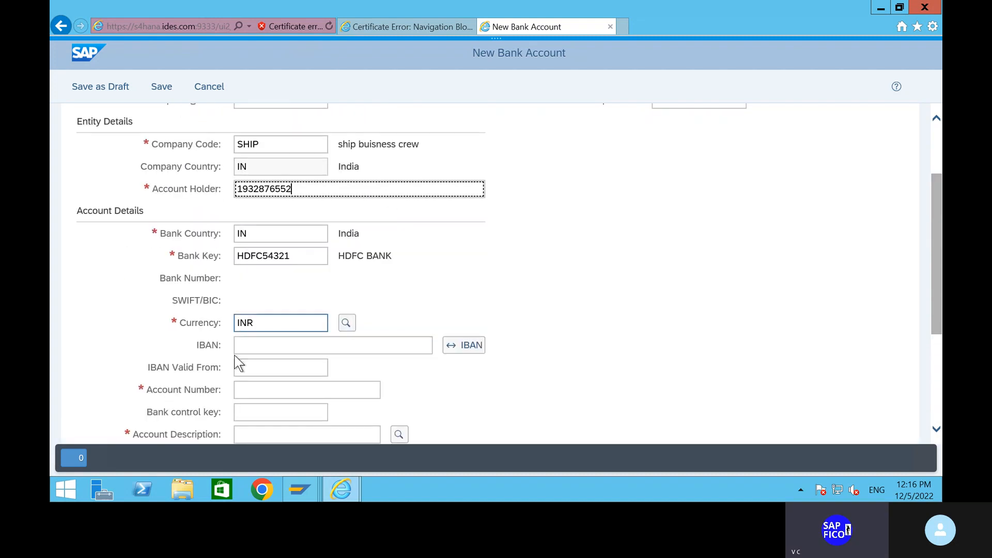
click(261, 385)
key(ctrl+v)
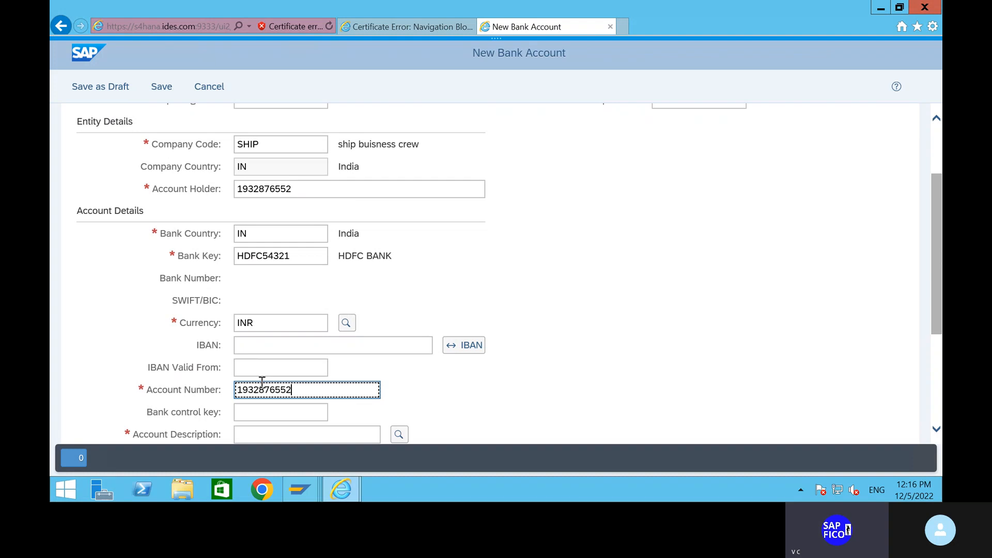
Replace the account holder with the holder's name from the suggestions
click(316, 191)
key(BackSpace)
key(BackSpace)
key(BackSpace)
key(BackSpace)
key(BackSpace)
key(BackSpace)
key(BackSpace)
key(BackSpace)
key(BackSpace)
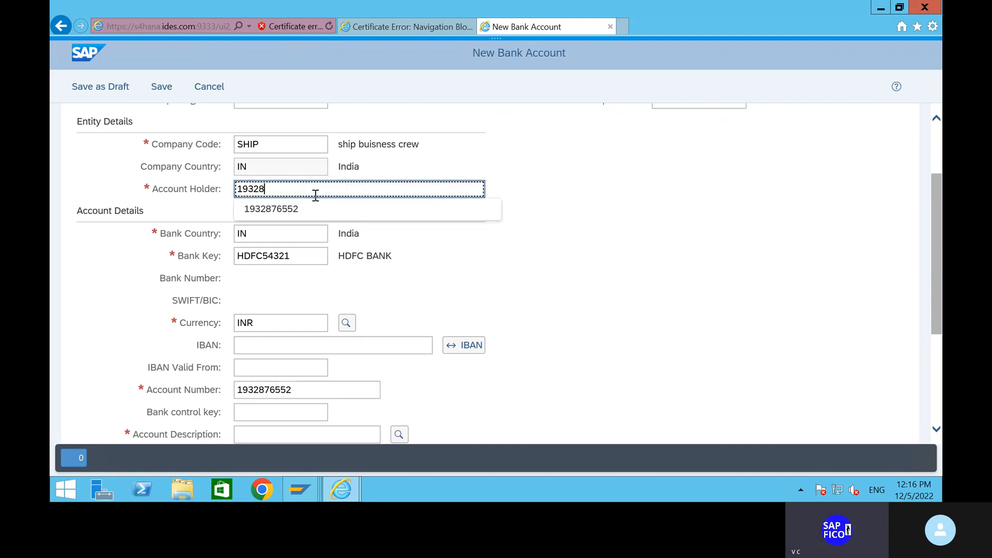
text(pavan)
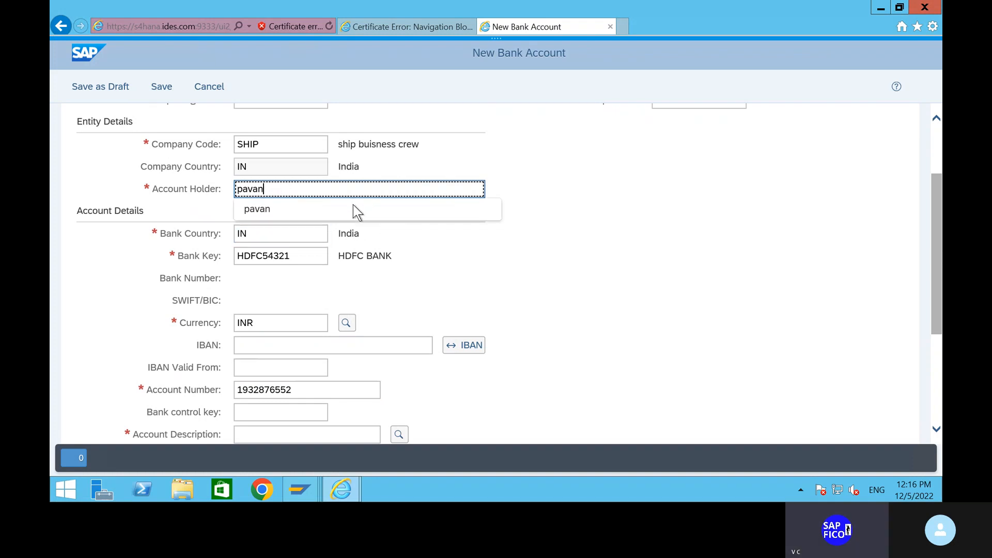
key(Return)
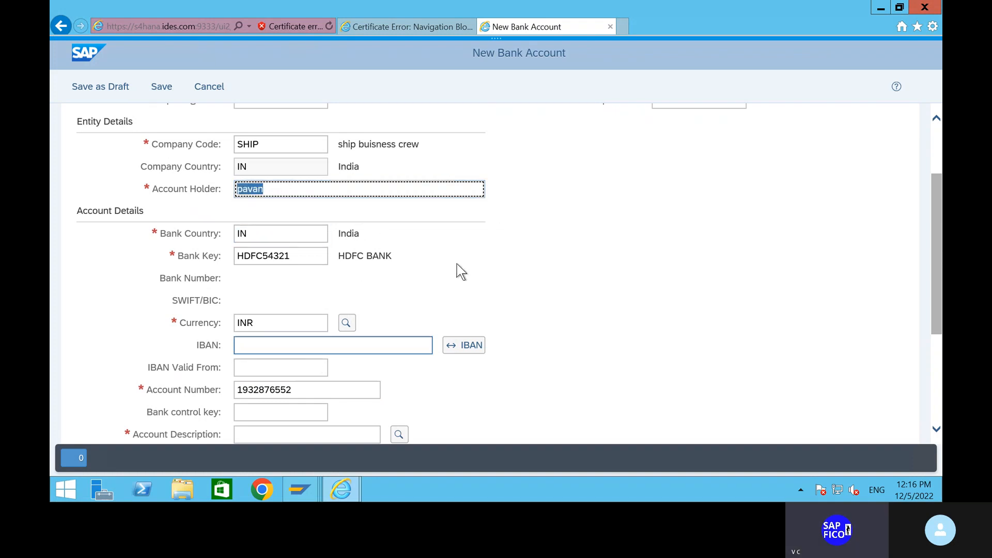
Set description 'Current Account' and account type 01, then save the bank account
scroll(458, 264, down, 3)
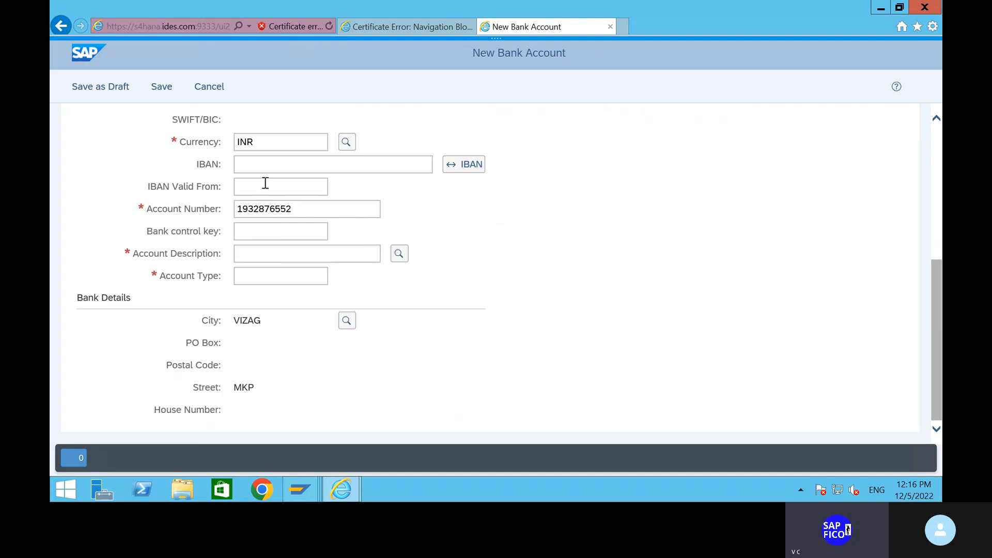
click(270, 278)
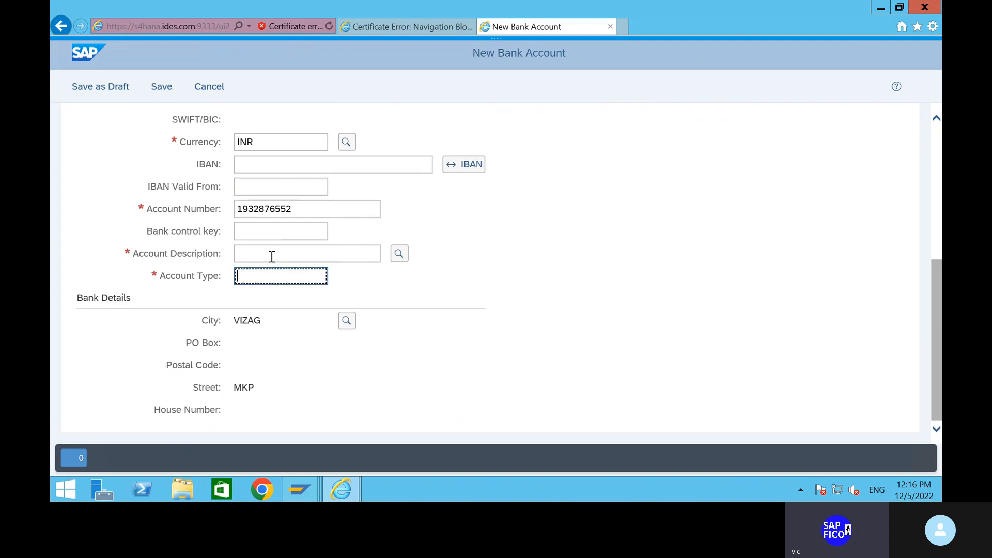
click(271, 254)
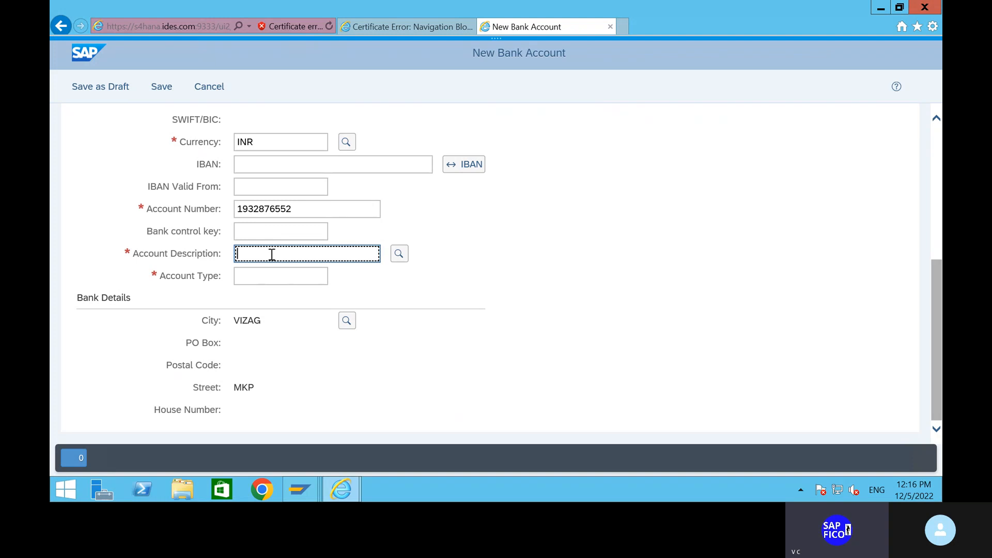
text(curren)
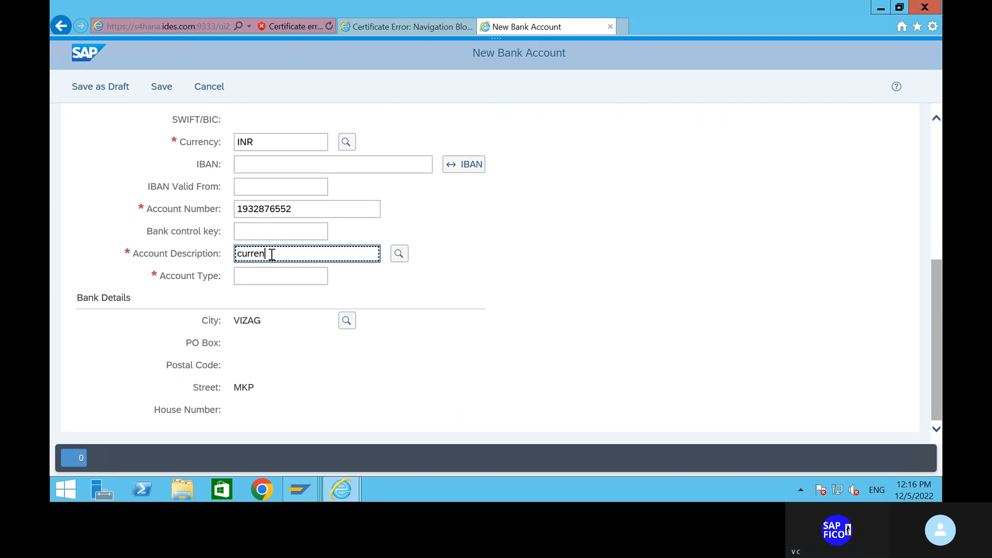
text(t accou)
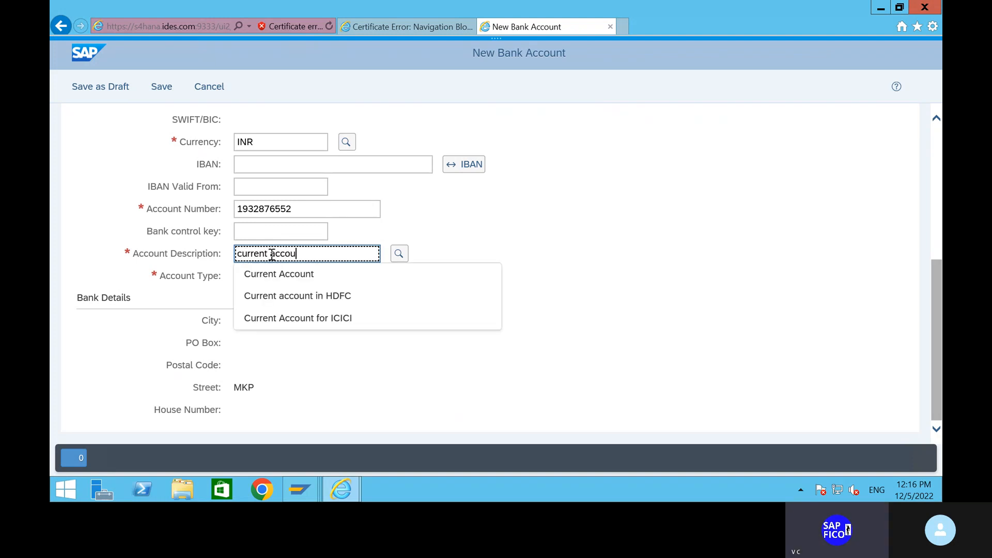
text(nt)
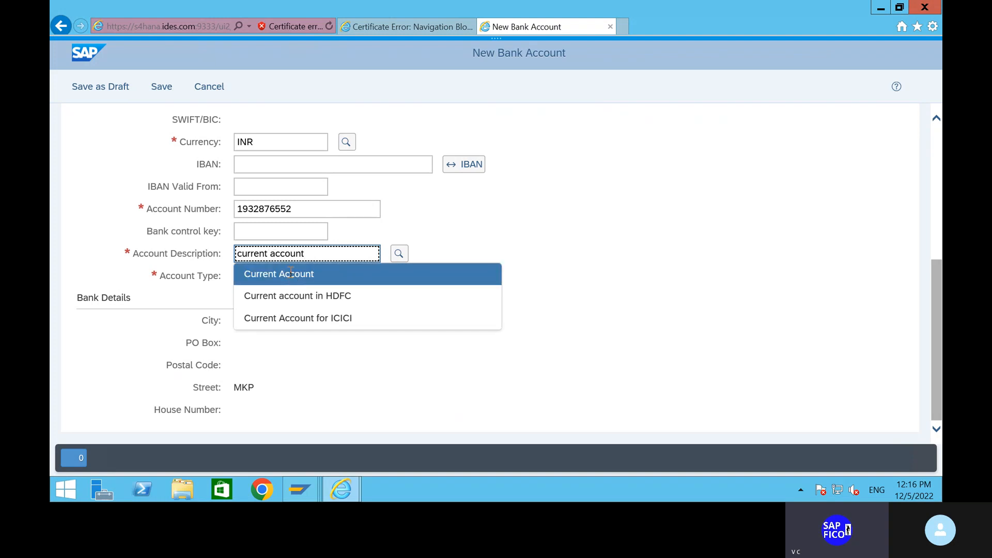
click(287, 274)
click(285, 277)
text(01)
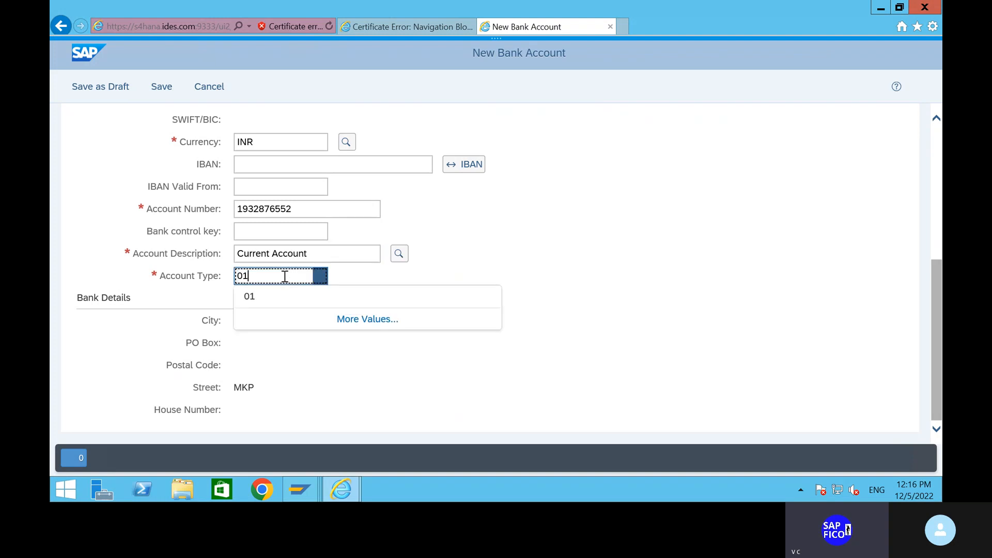
click(284, 300)
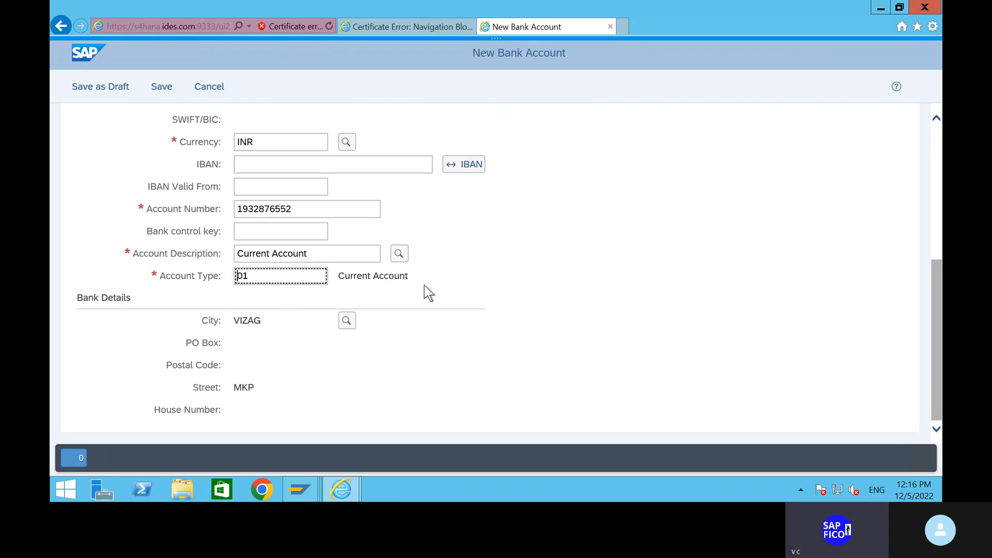
scroll(406, 284, up, 5)
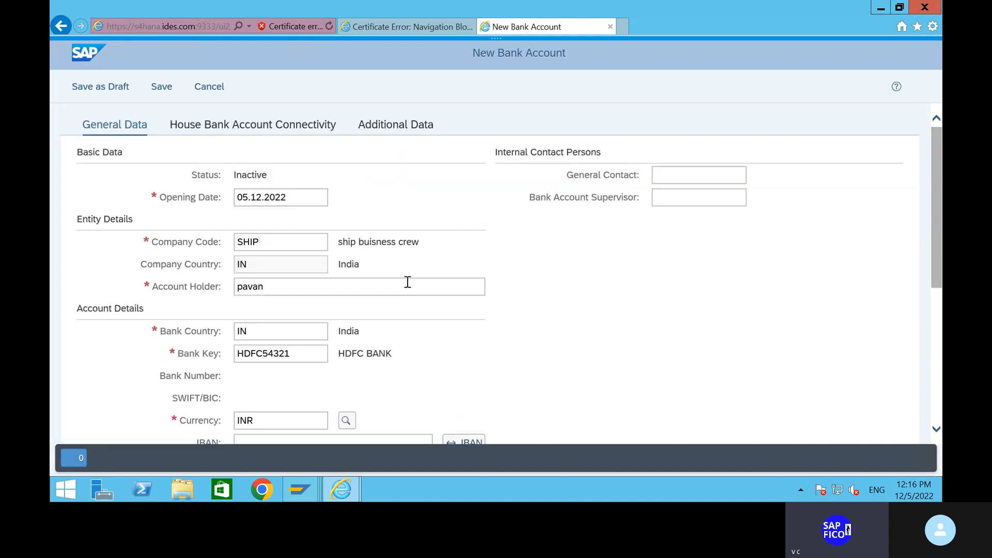
click(159, 87)
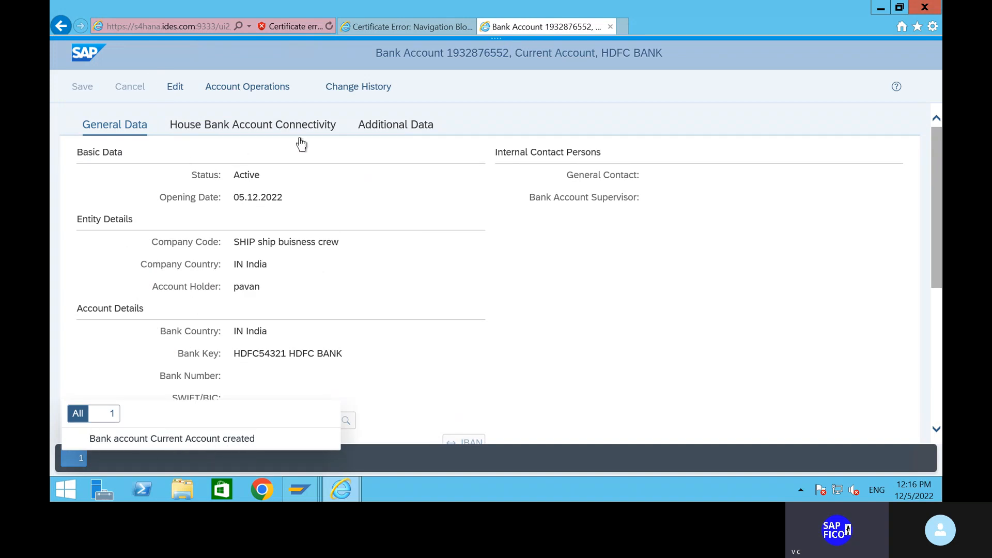
In edit mode, add a house bank link row with house bank account HDFC1
click(273, 130)
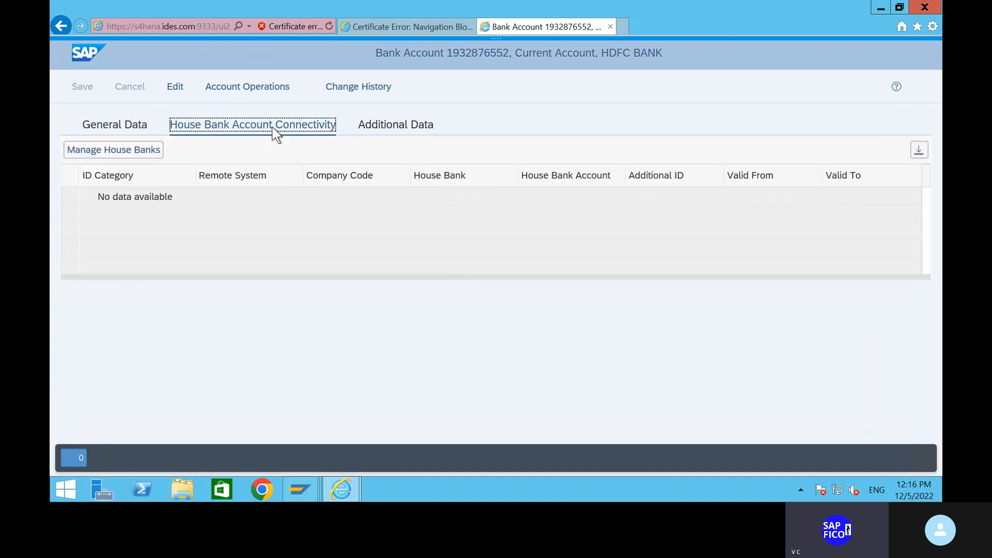
click(171, 90)
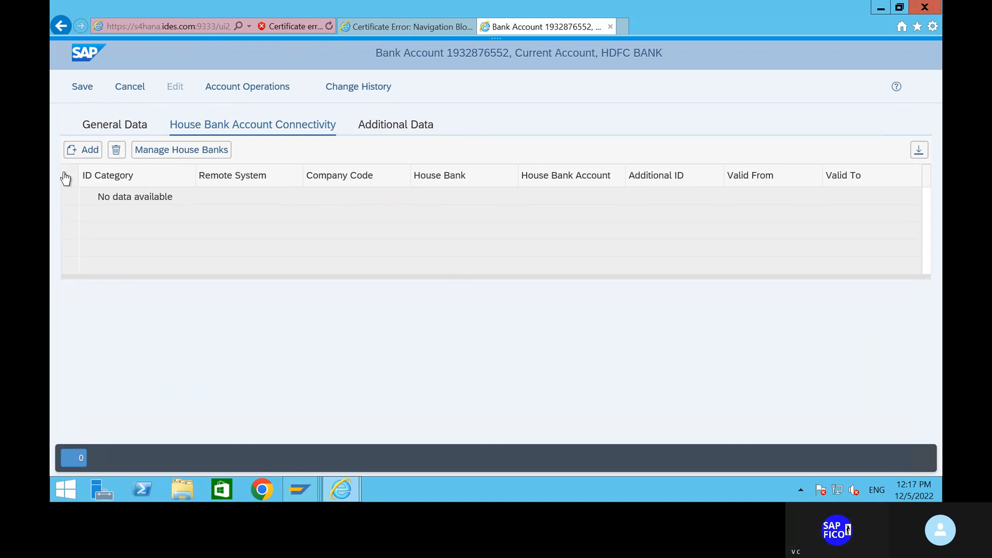
click(89, 151)
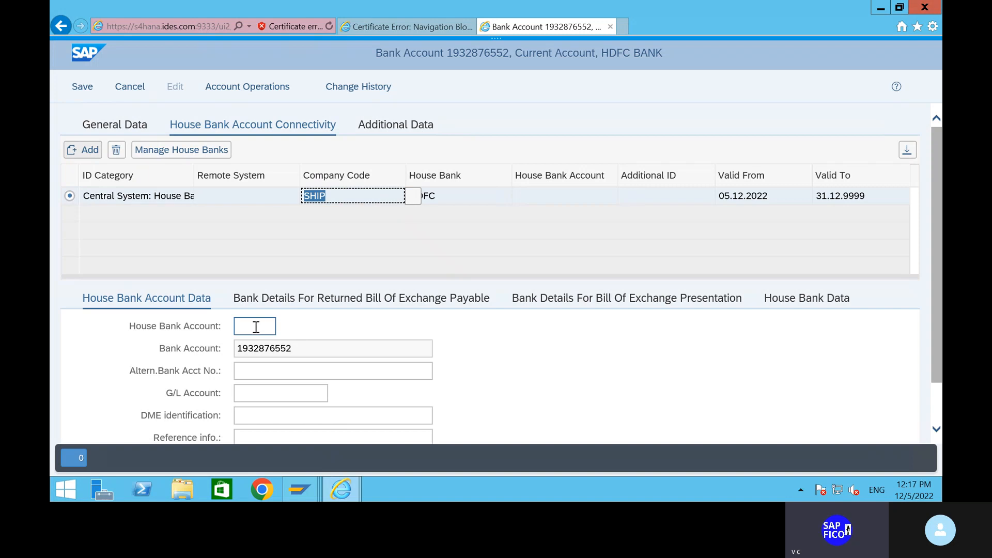
click(256, 327)
text(hdfc)
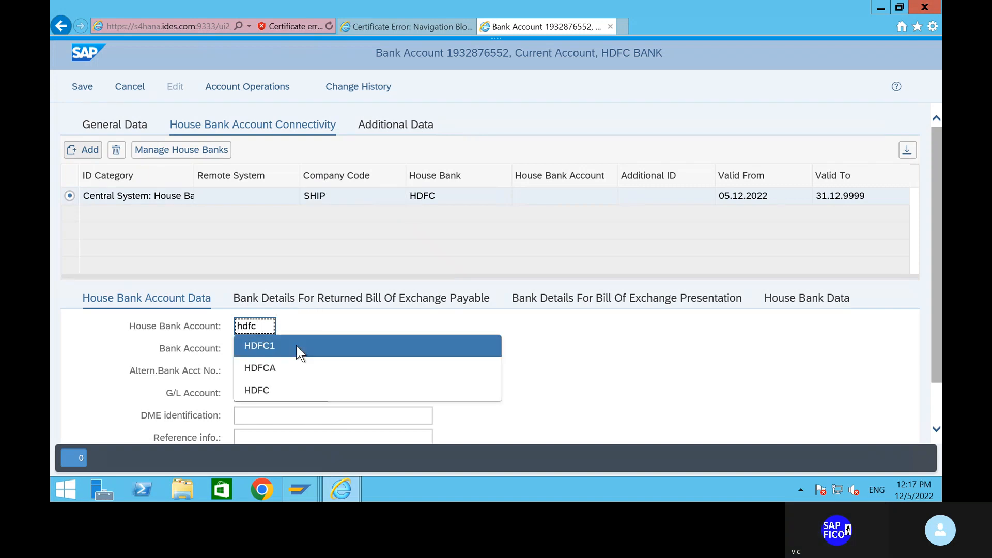
click(297, 346)
scroll(381, 326, down, 1)
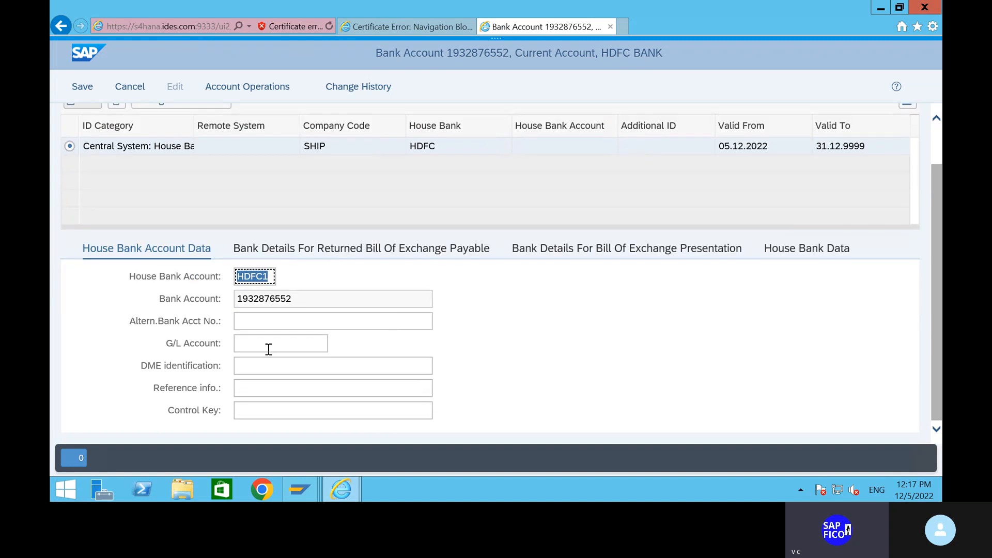
click(278, 320)
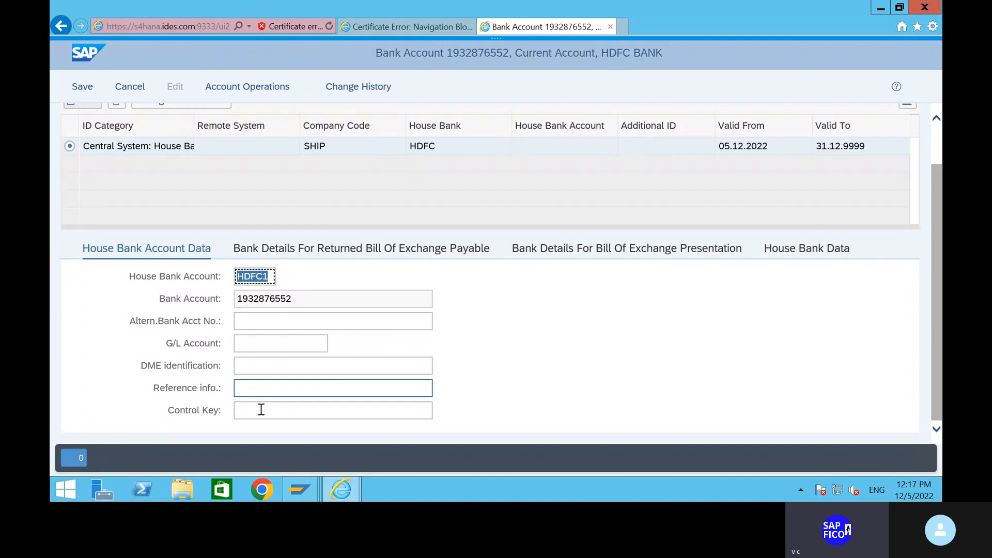
Enter G/L account 200100 in the house bank data, then erase it again
click(267, 343)
text(200)
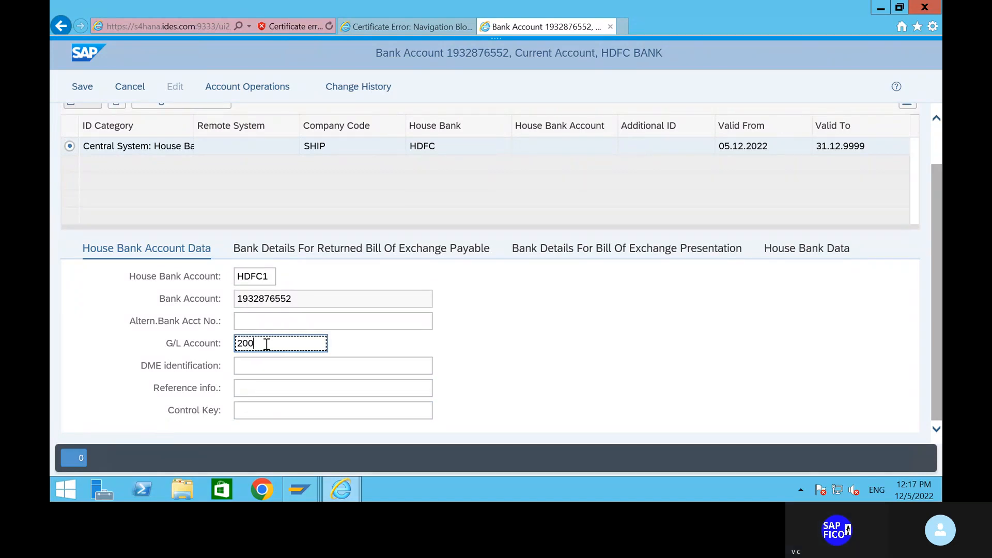
text(100)
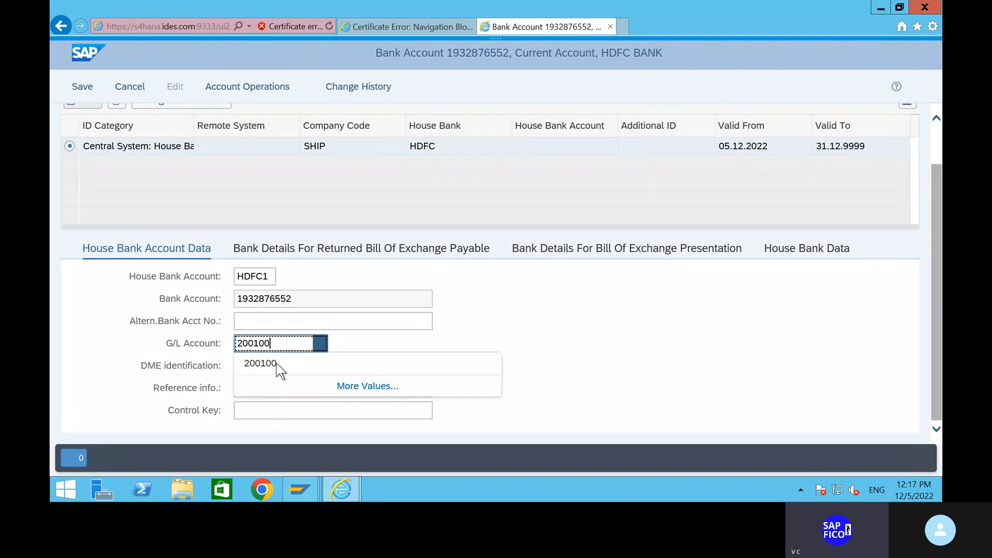
click(276, 363)
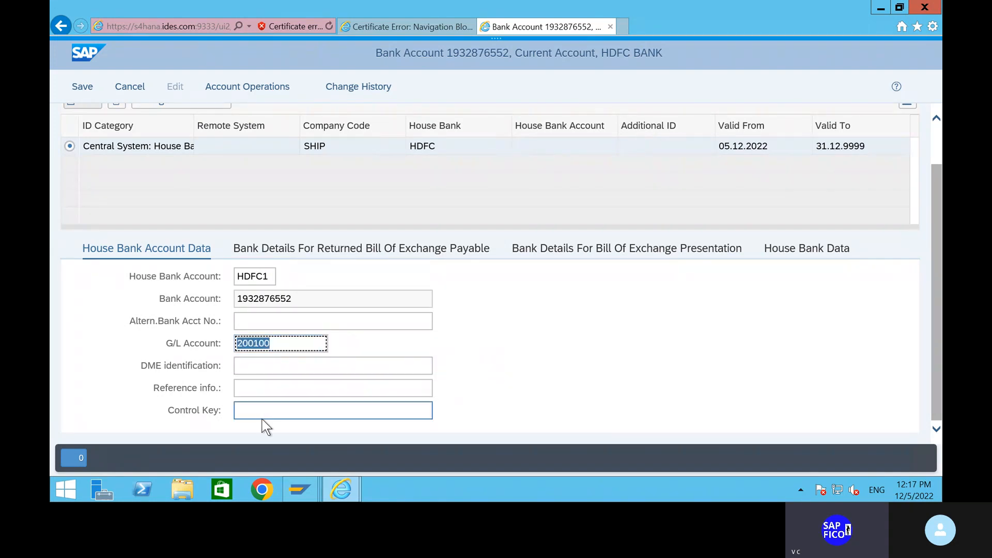
click(302, 344)
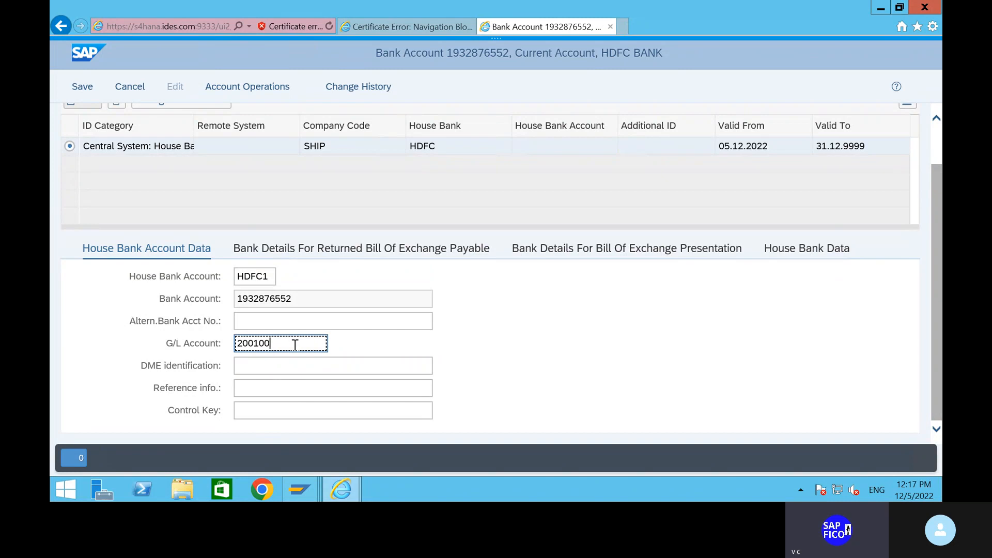
key(BackSpace)
key(BackSpace)
key(BackSpace)
key(BackSpace)
key(BackSpace)
Look up chart of accounts SHOC's G/L accounts and assign 200100 HDFC BANK ACCOUNT
click(320, 343)
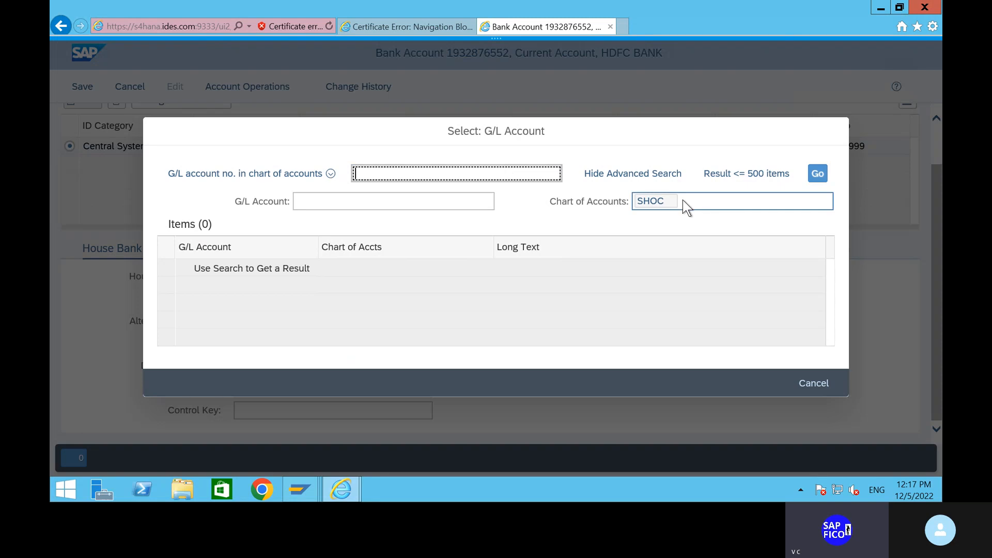
click(411, 177)
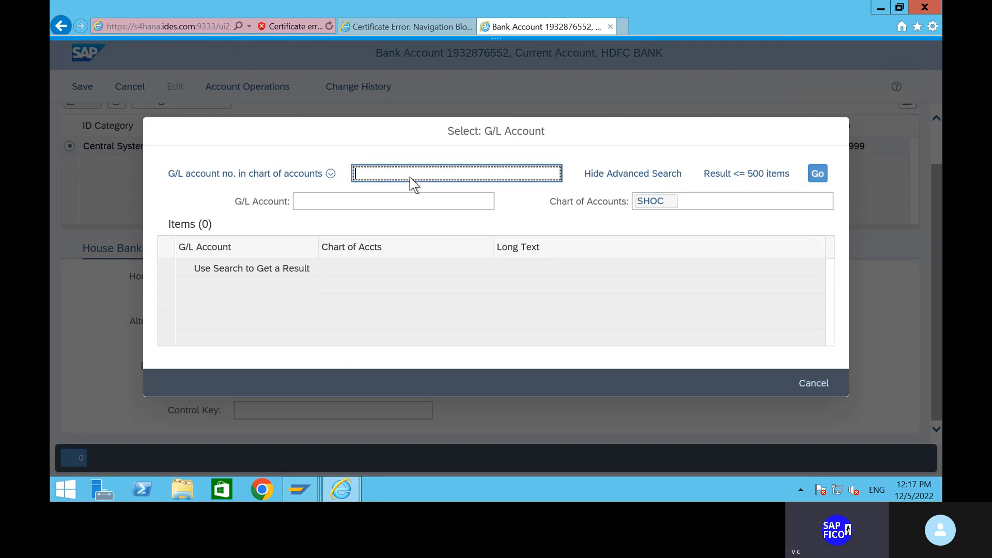
click(818, 174)
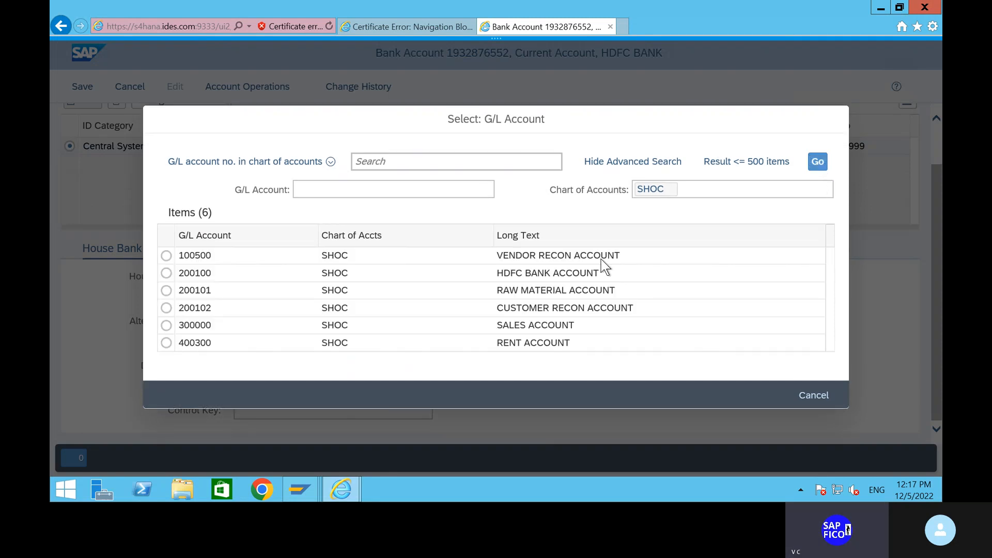
click(165, 273)
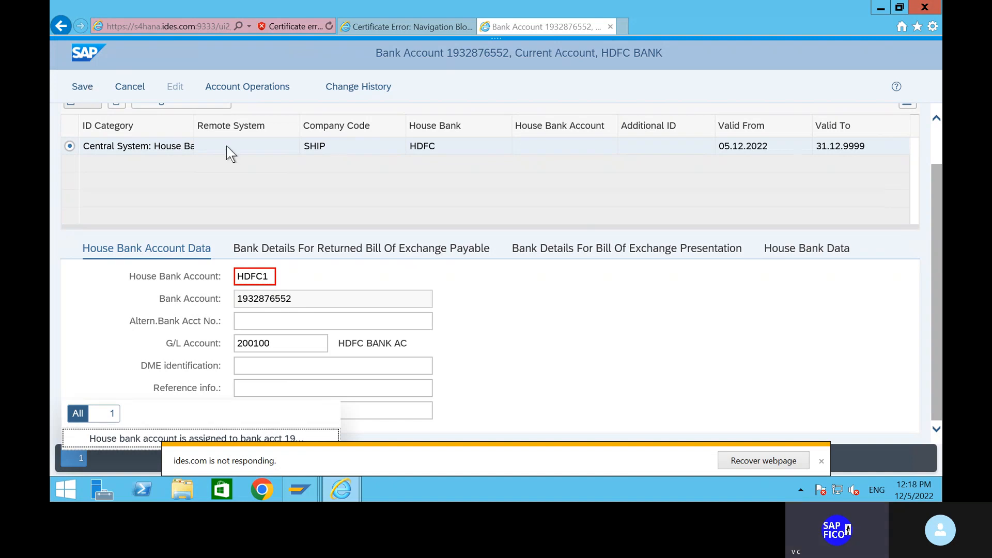
Try saving the bank account three times
click(84, 88)
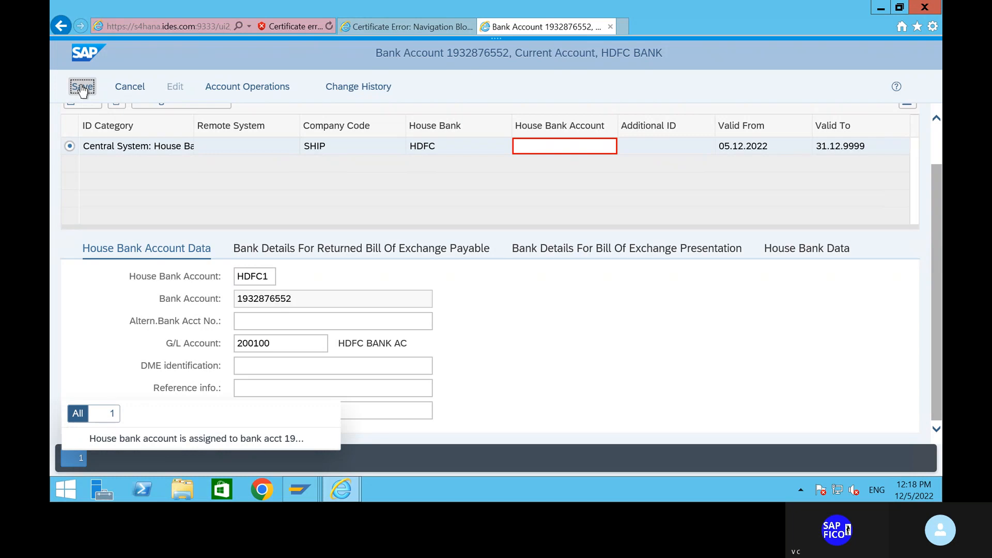
click(83, 88)
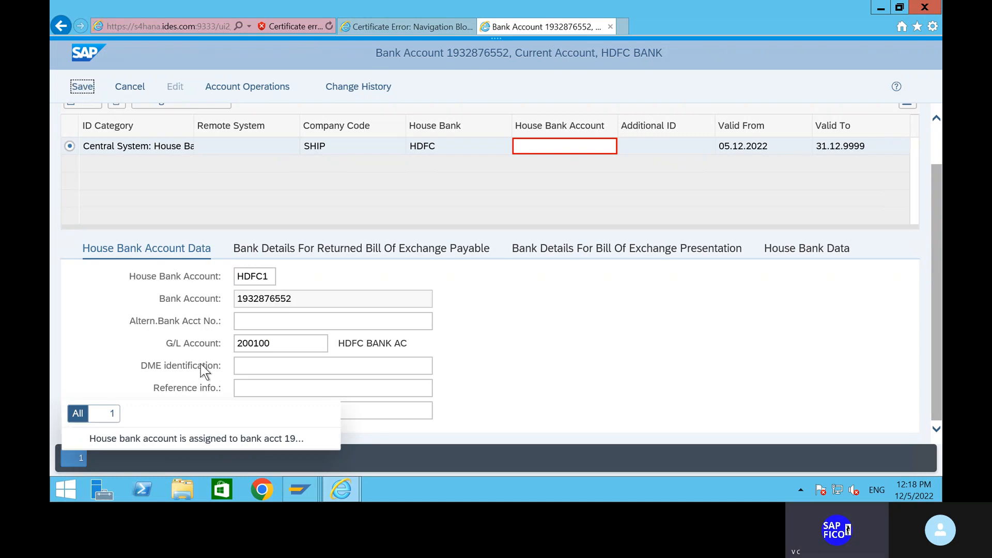
click(83, 87)
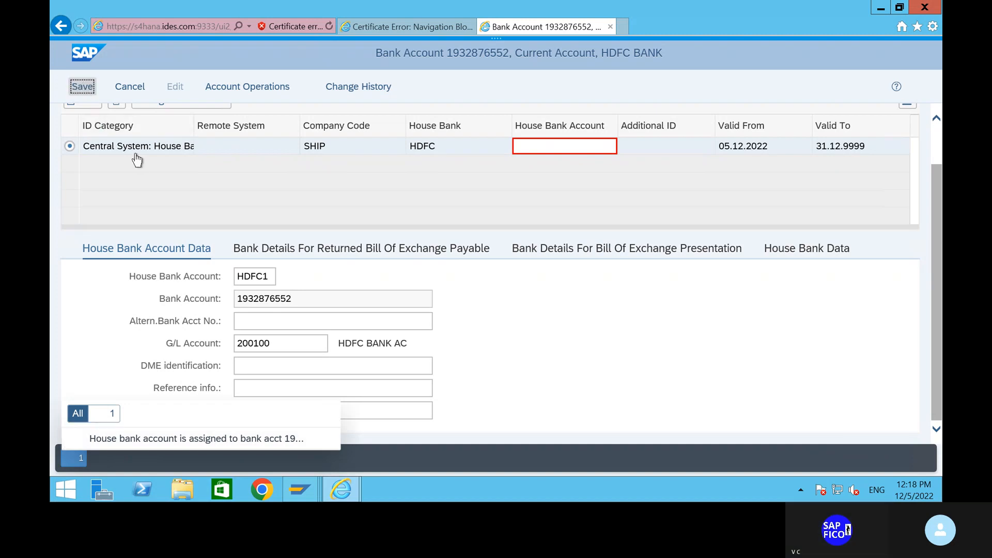
Test and remove a value in the erroring House Bank Account cell, then read and dismiss the already-assigned error
click(142, 439)
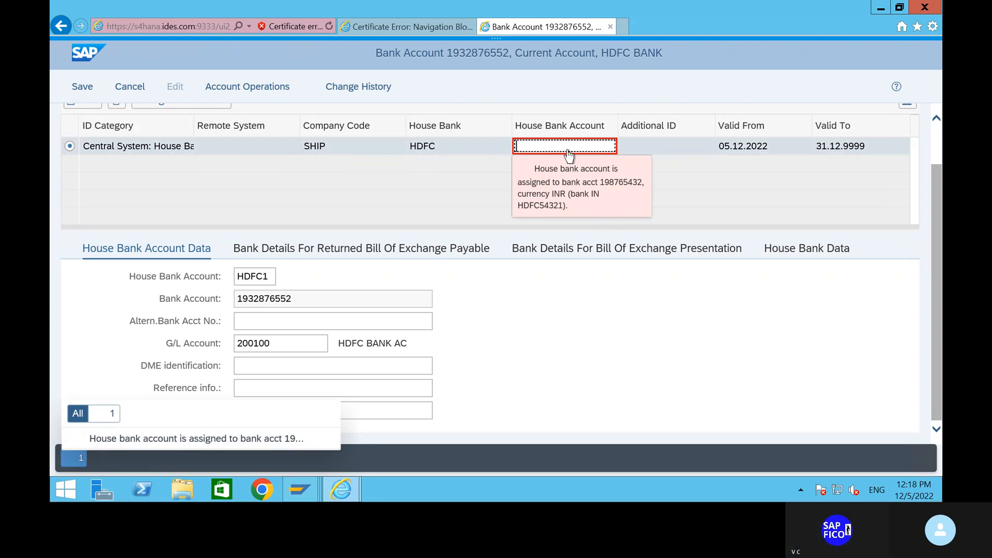
text(1)
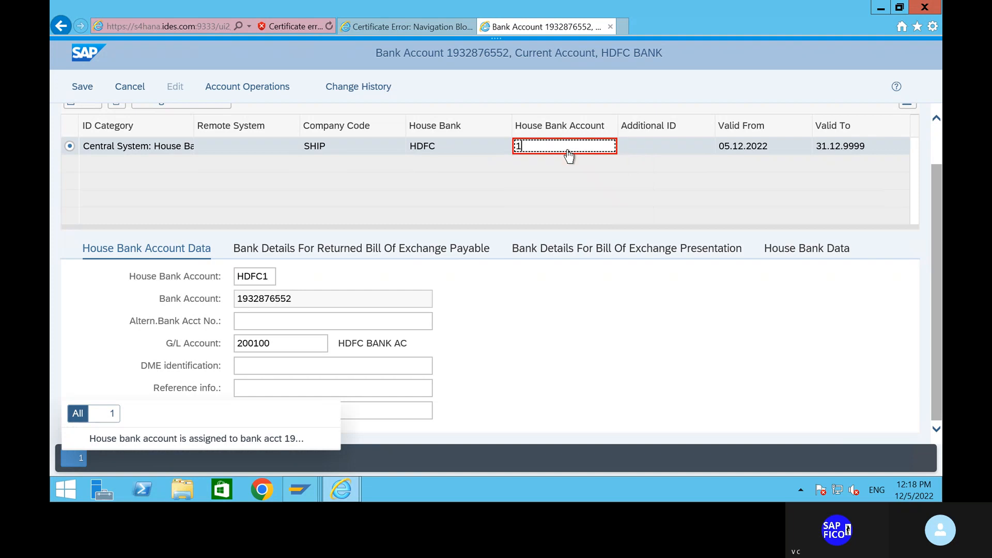
key(BackSpace)
click(289, 439)
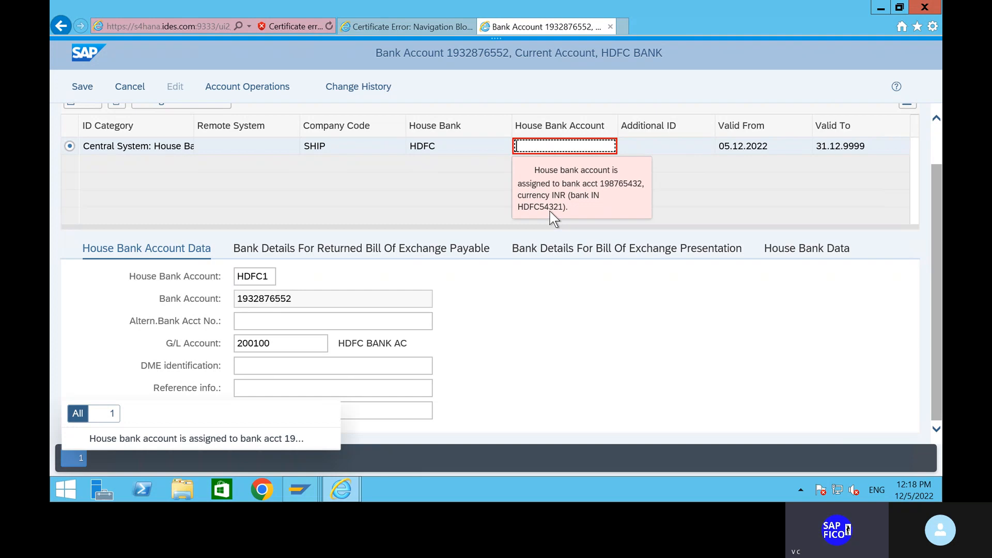
click(467, 364)
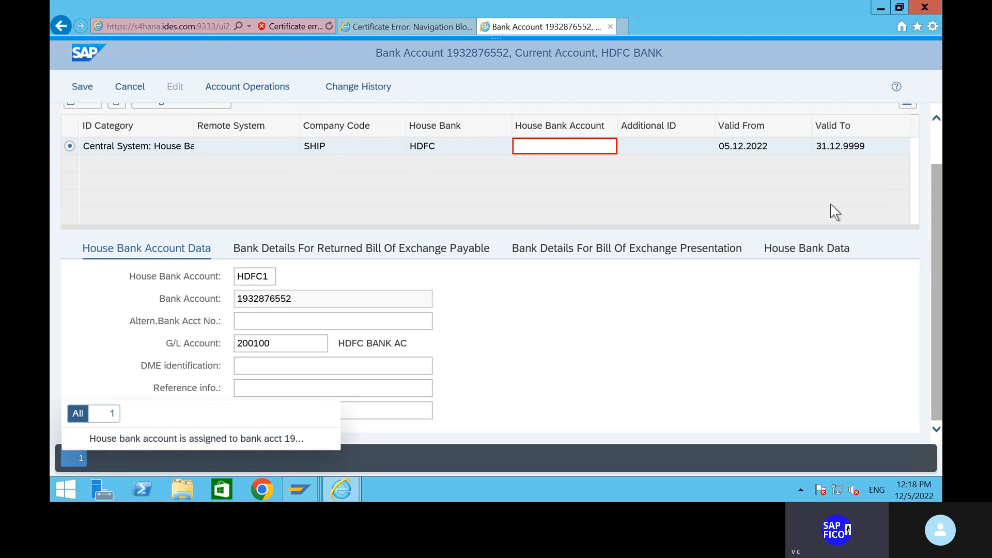
Review the HDFC house bank data (HDFC54321, VIZAG branch) and retry saving, which still errors
click(799, 254)
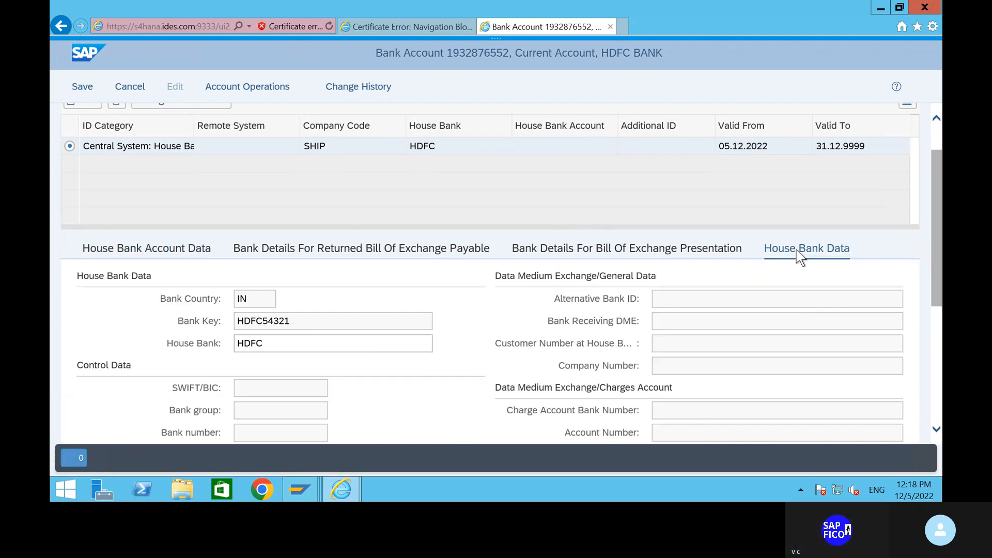
scroll(371, 356, down, 5)
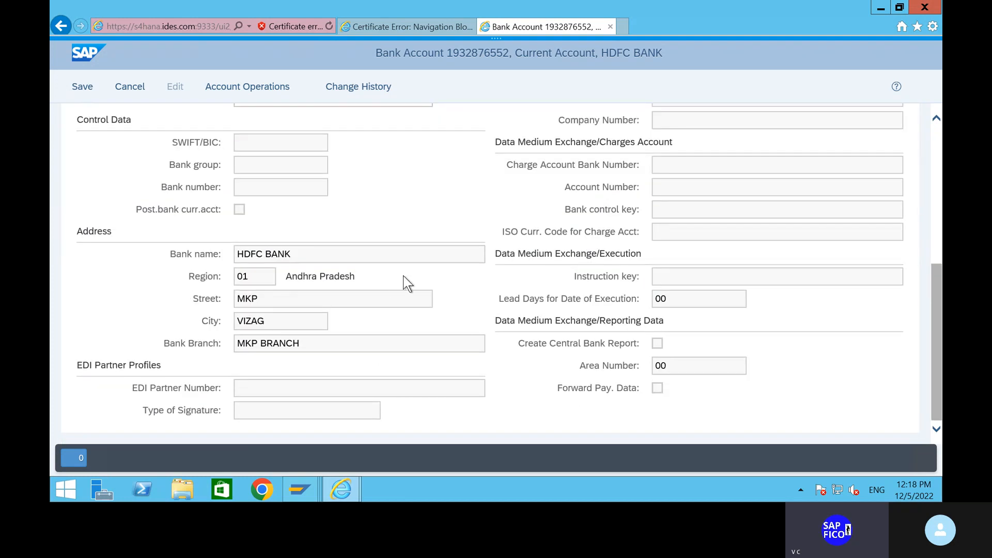
scroll(403, 275, up, 6)
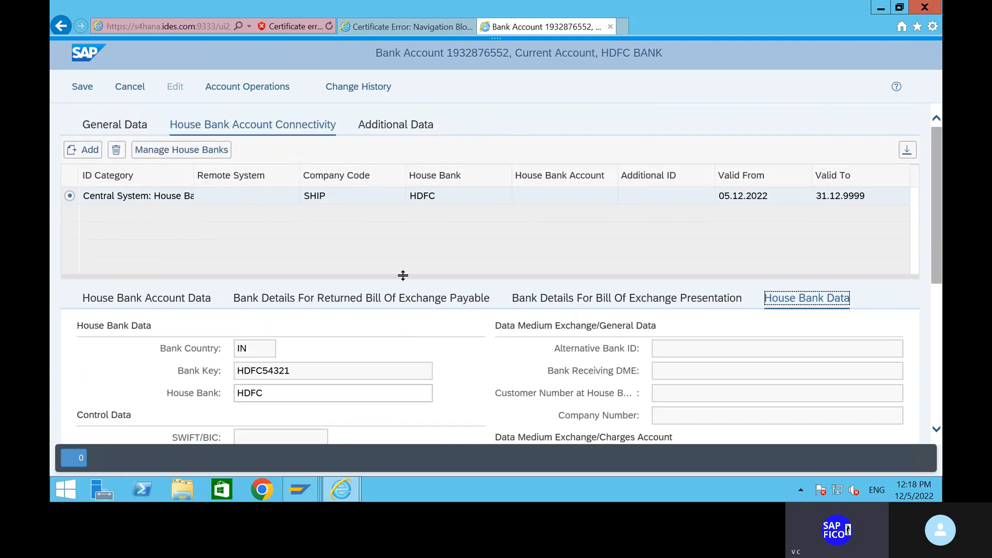
click(83, 87)
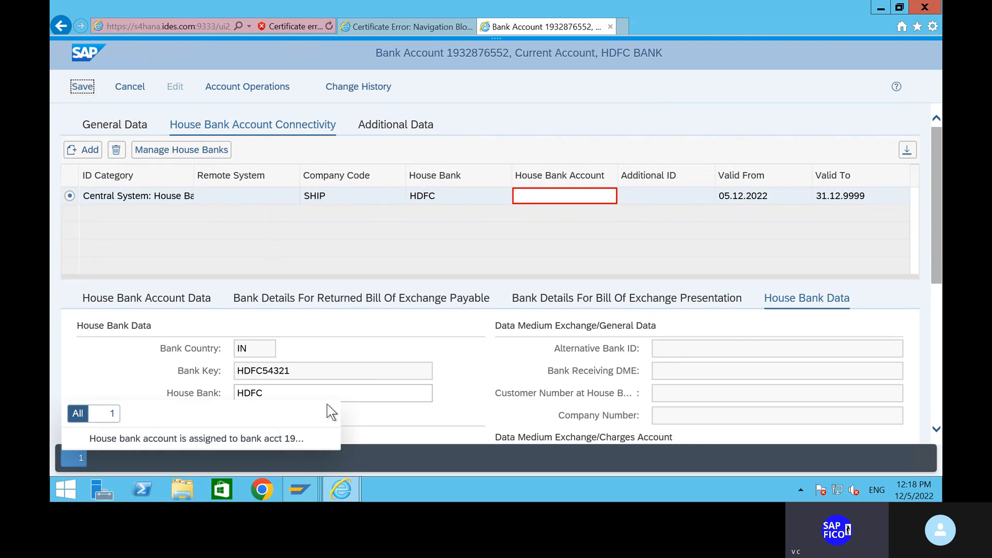
mouse_move(351, 497)
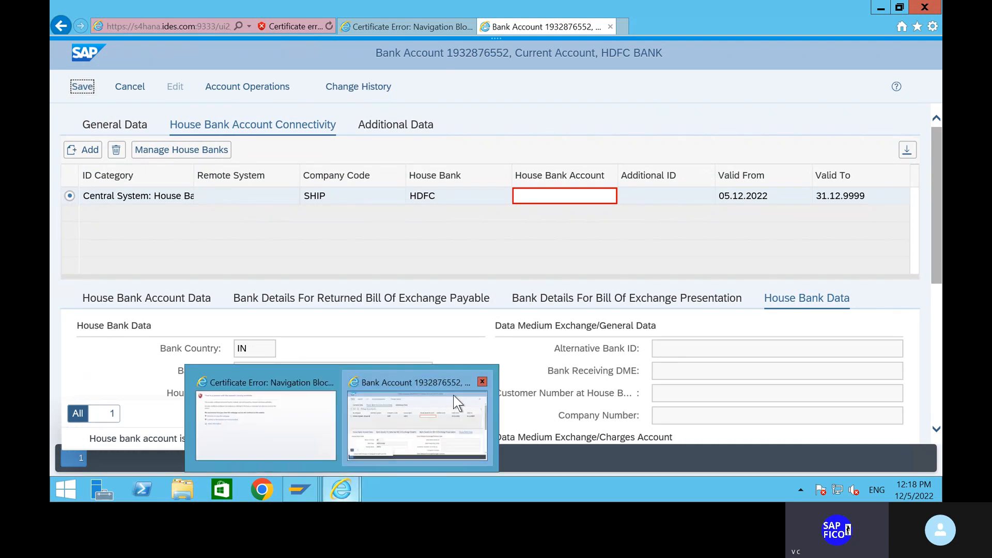
click(477, 378)
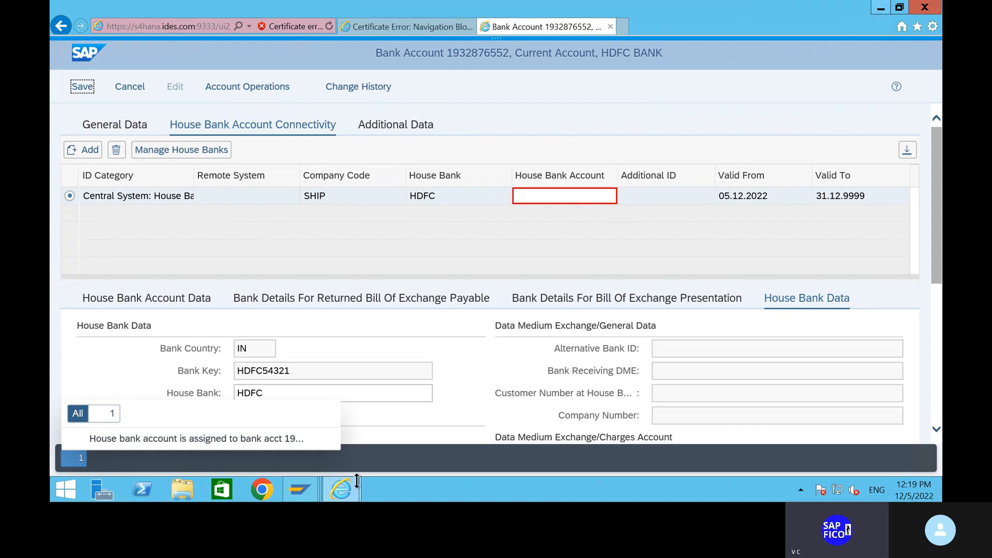
mouse_move(345, 493)
Close the browser with all its tabs, discarding the unsaved bank account
click(923, 10)
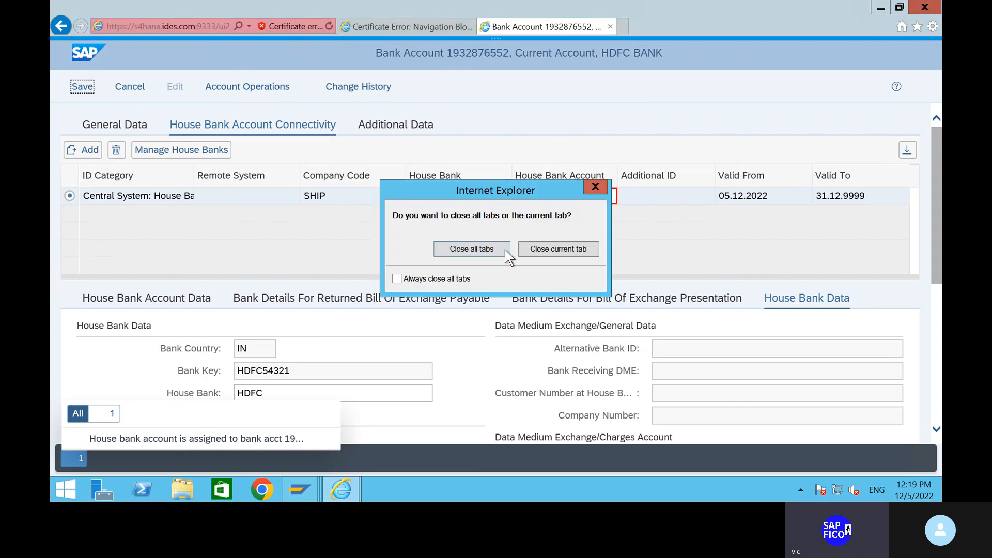
click(478, 251)
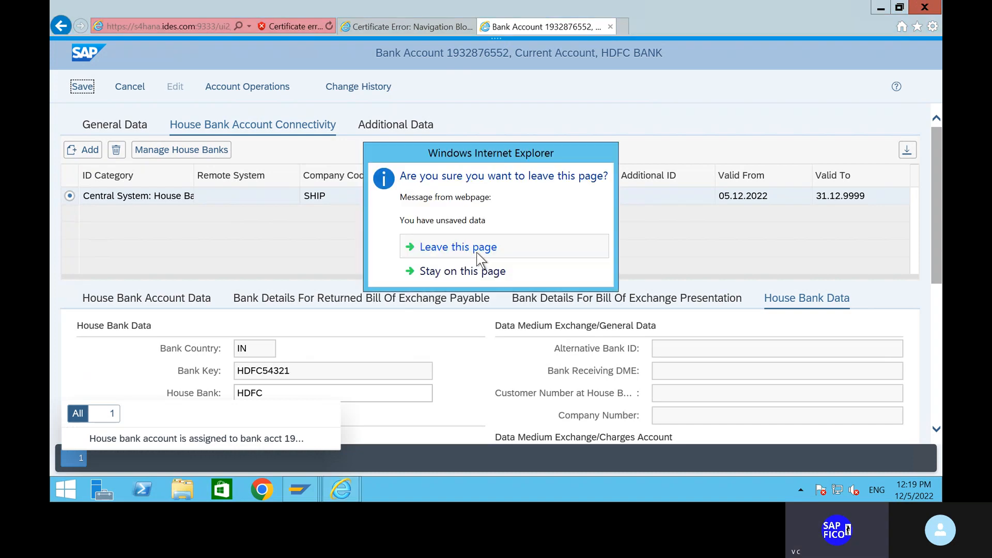
click(446, 253)
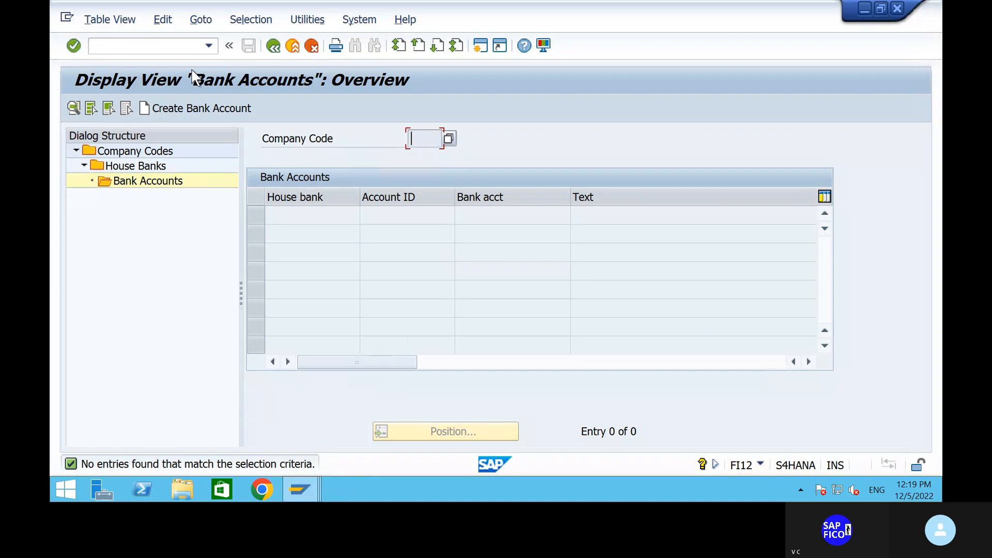
Exit the Bank Accounts overview transaction with /n
click(181, 47)
text(/n)
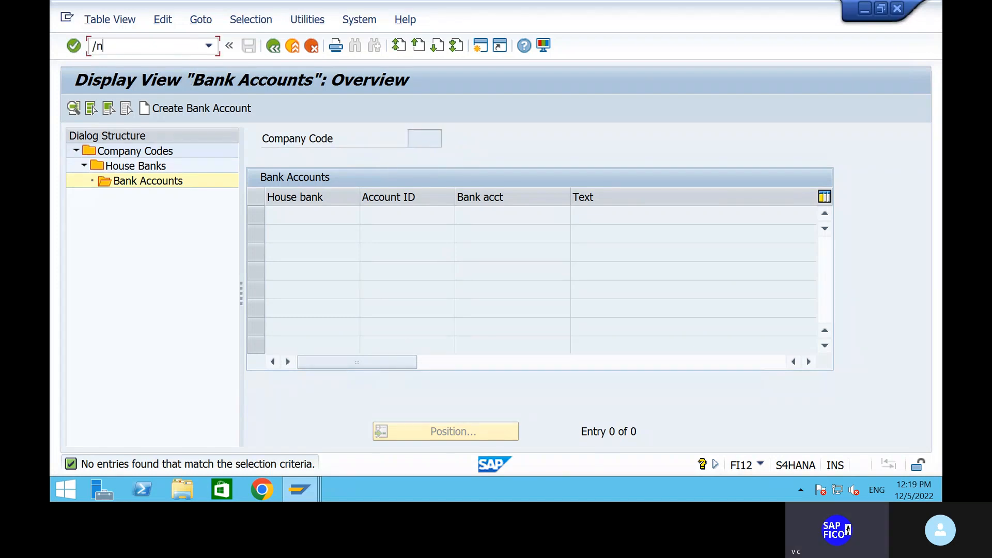
key(Return)
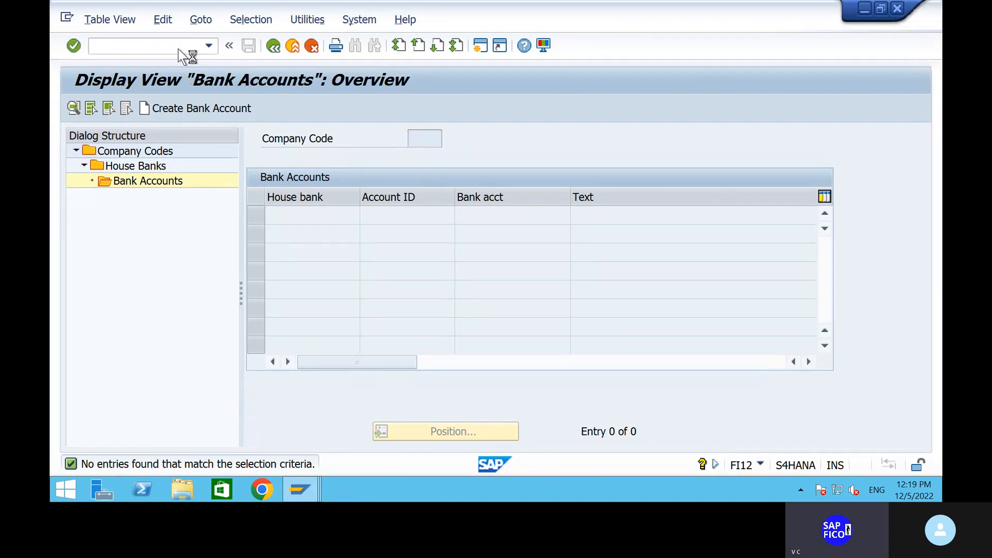
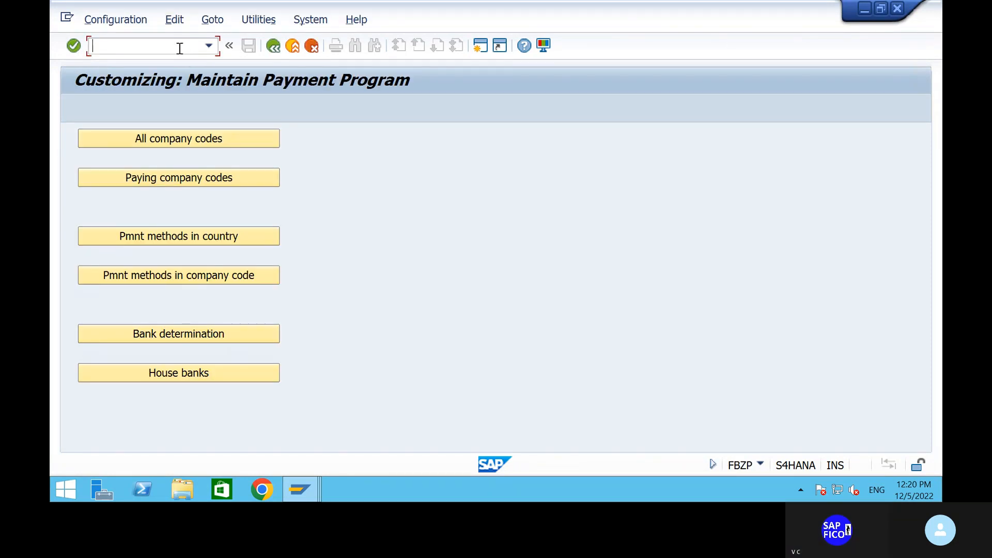
Locate company code SHIP in the FBZP house banks list and view its house bank HDFC
click(176, 379)
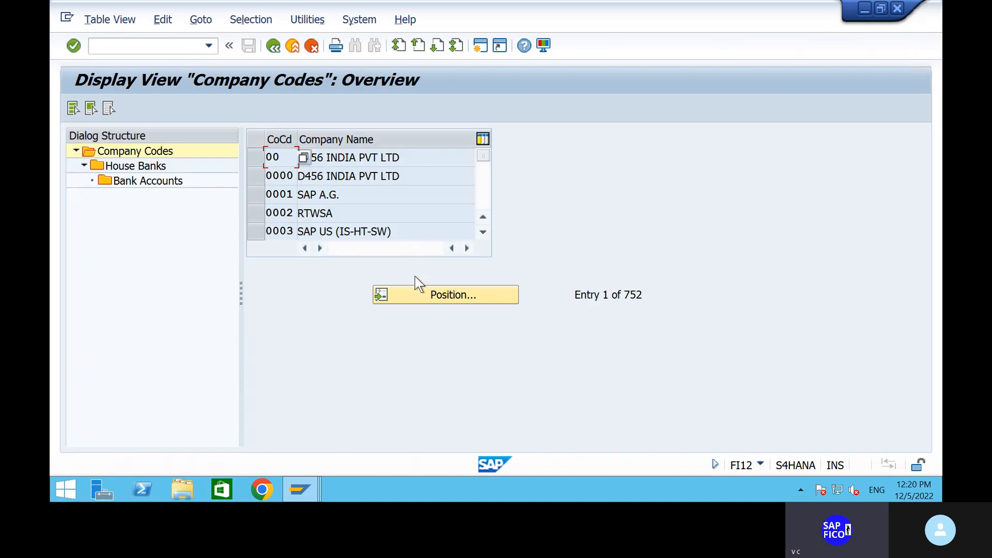
click(419, 290)
text(s)
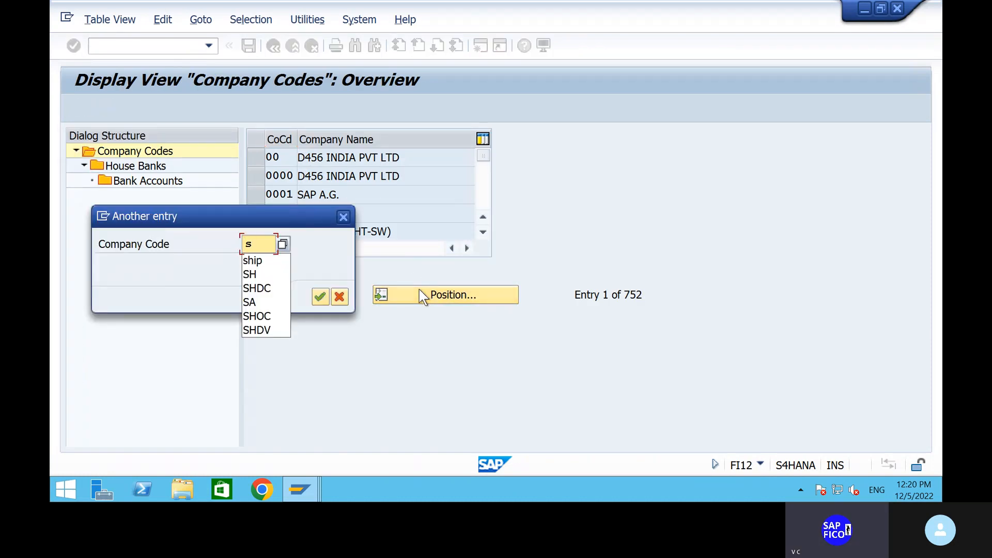
text(hip)
key(Return)
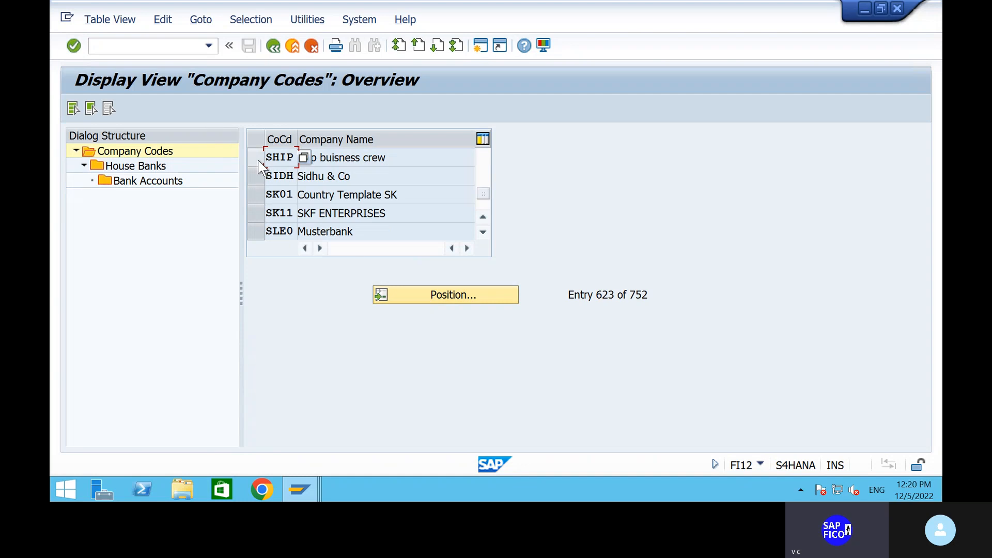
click(259, 162)
double_click(148, 168)
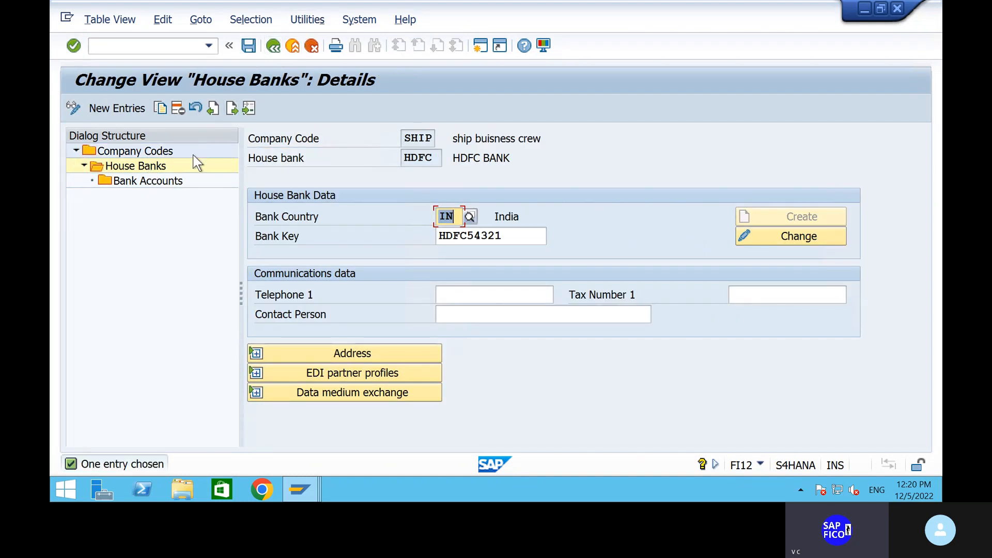
Open the bank accounts level for SHIP, which shows no entries found
click(270, 46)
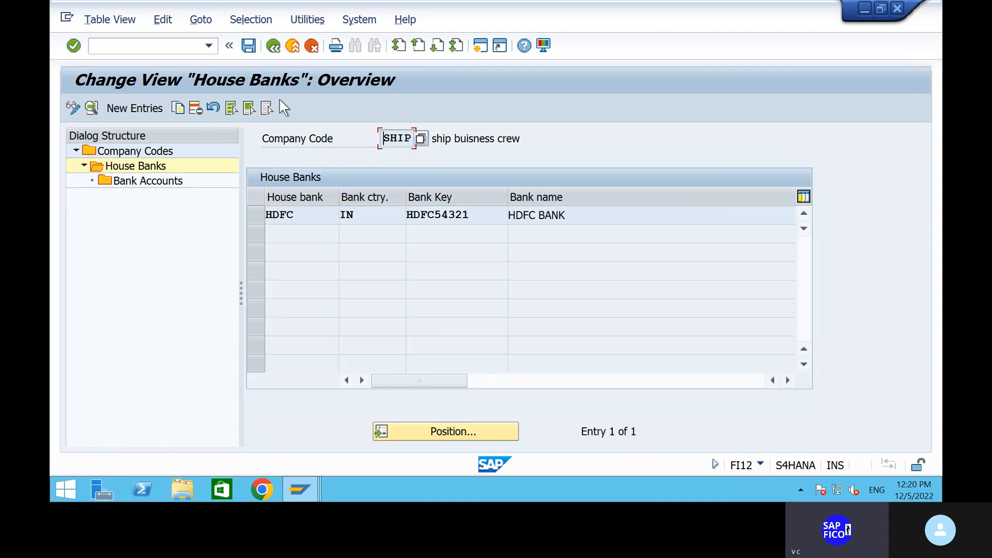
click(272, 46)
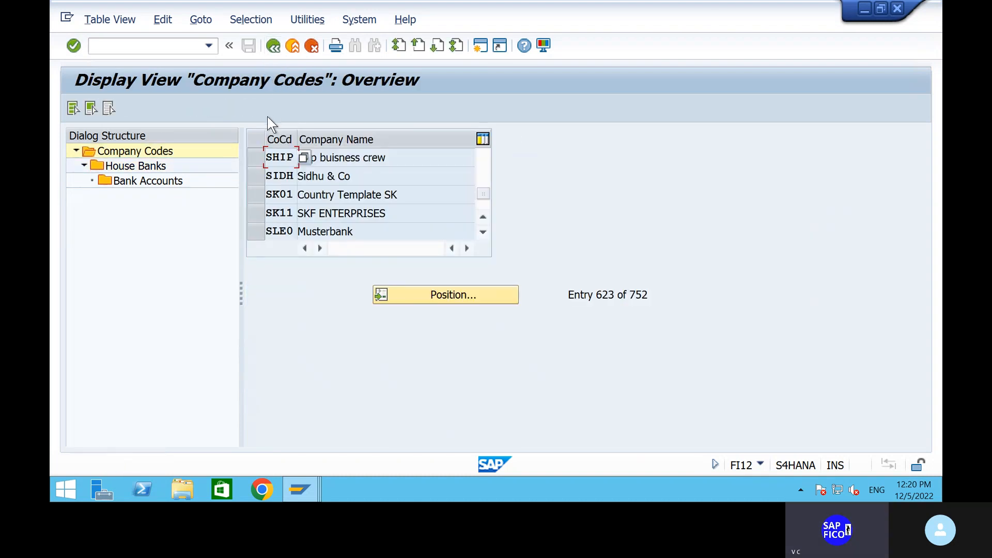
click(256, 157)
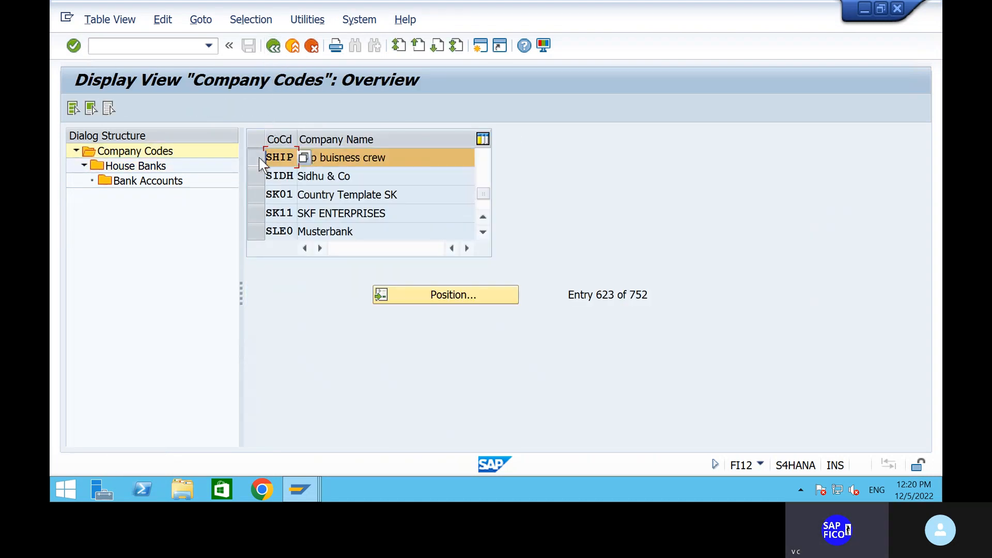
double_click(135, 182)
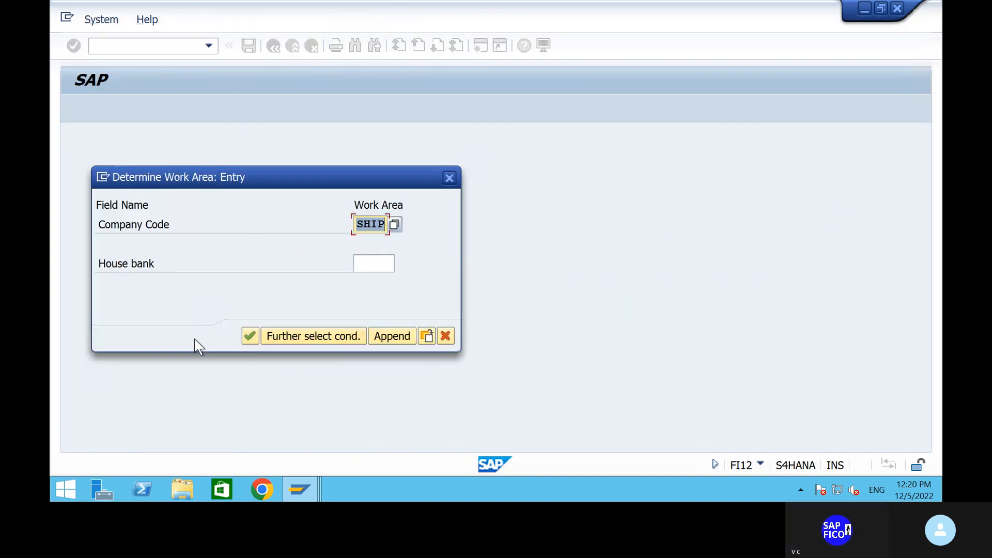
click(250, 336)
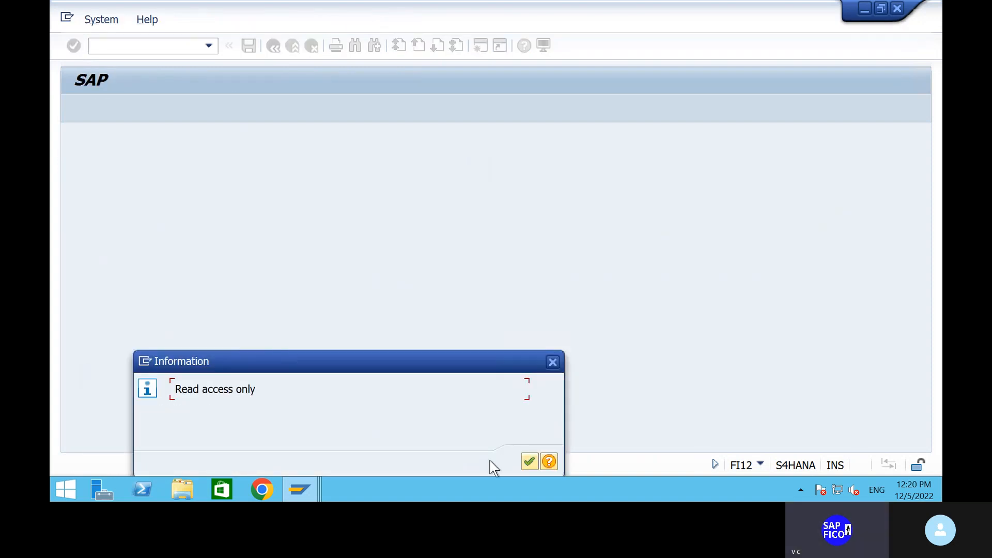
click(529, 461)
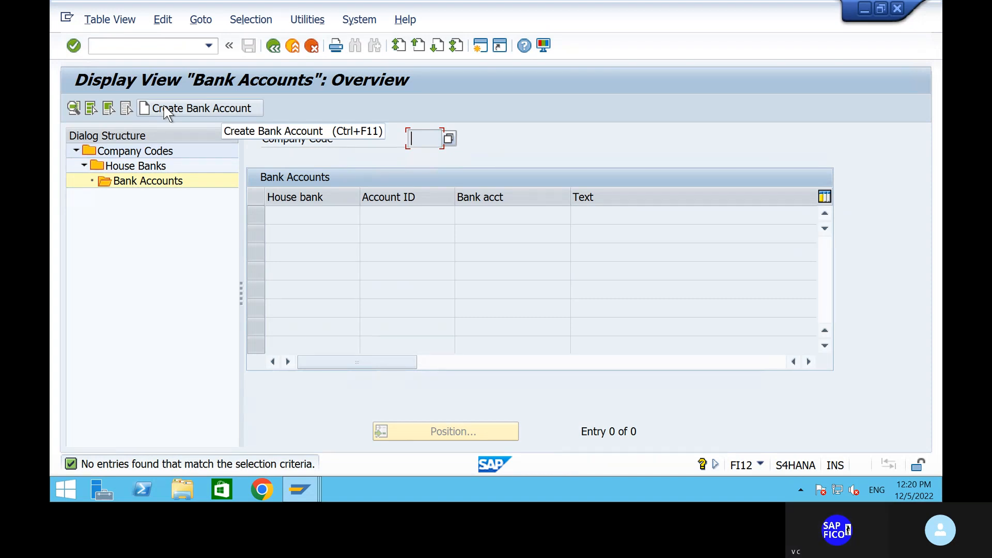
Reopen SHIP's bank accounts with house bank HDFC as the work area
click(274, 48)
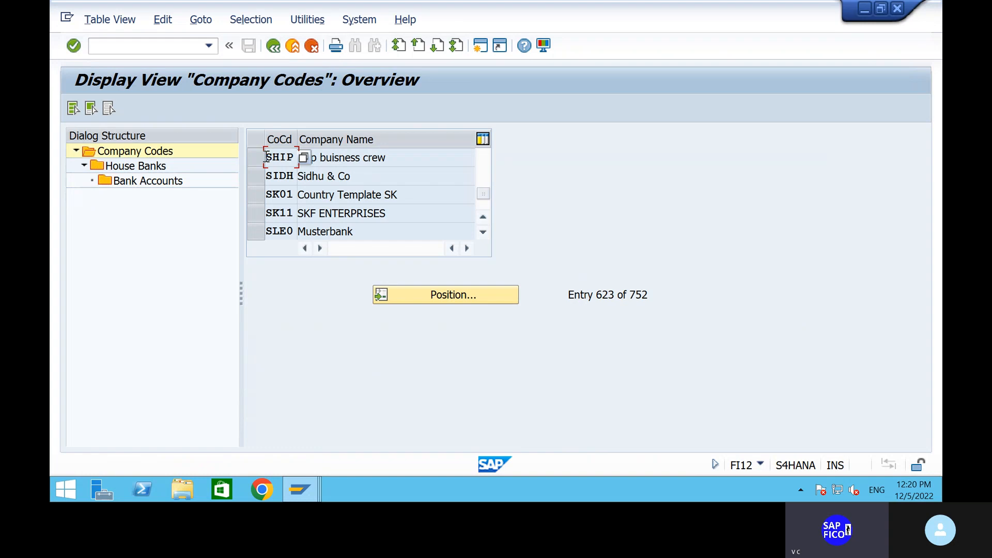
click(261, 160)
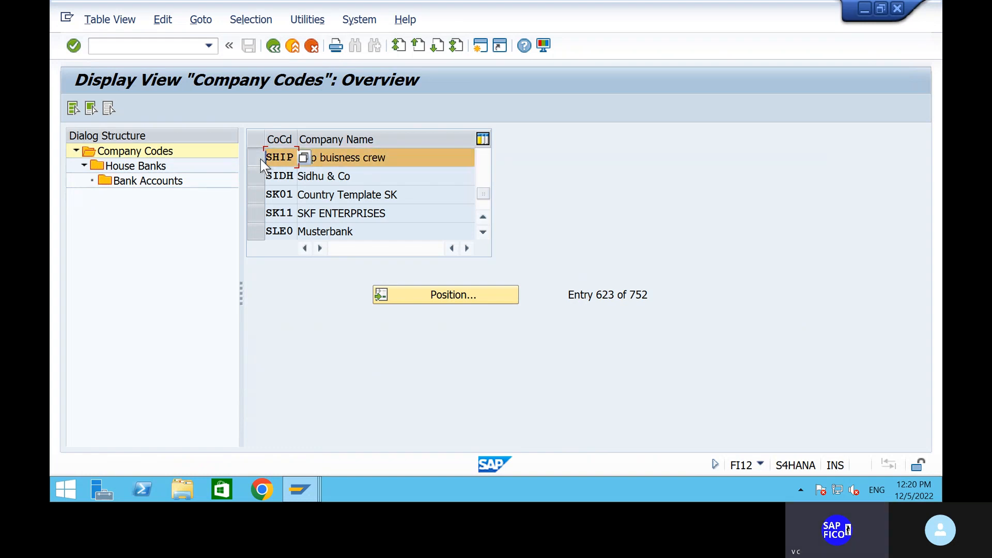
click(148, 182)
double_click(148, 182)
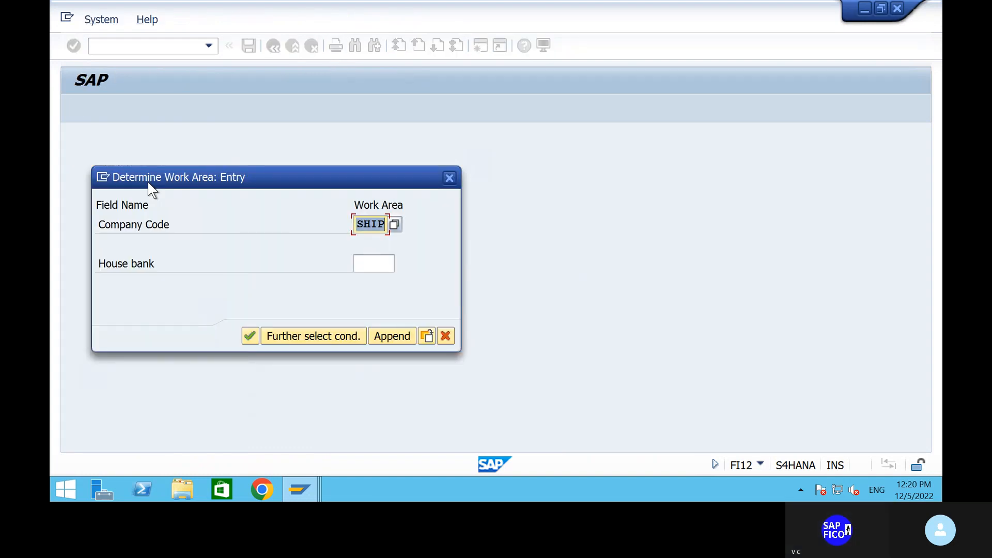
click(371, 262)
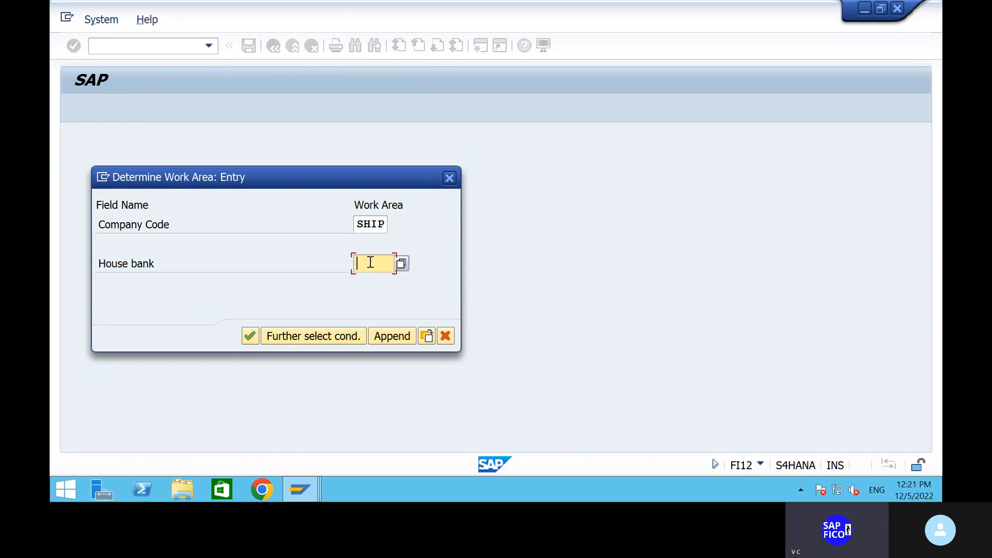
text(hdfc)
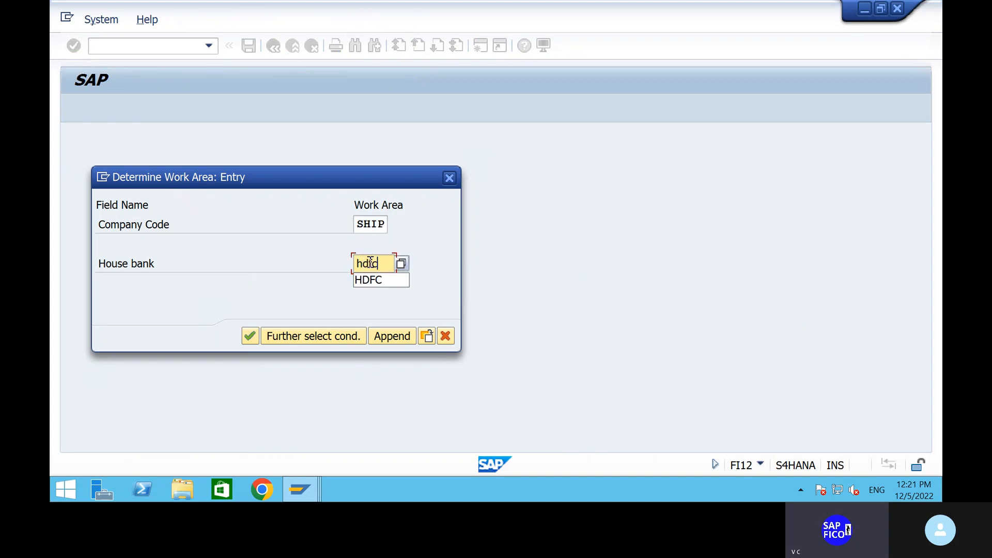
click(383, 280)
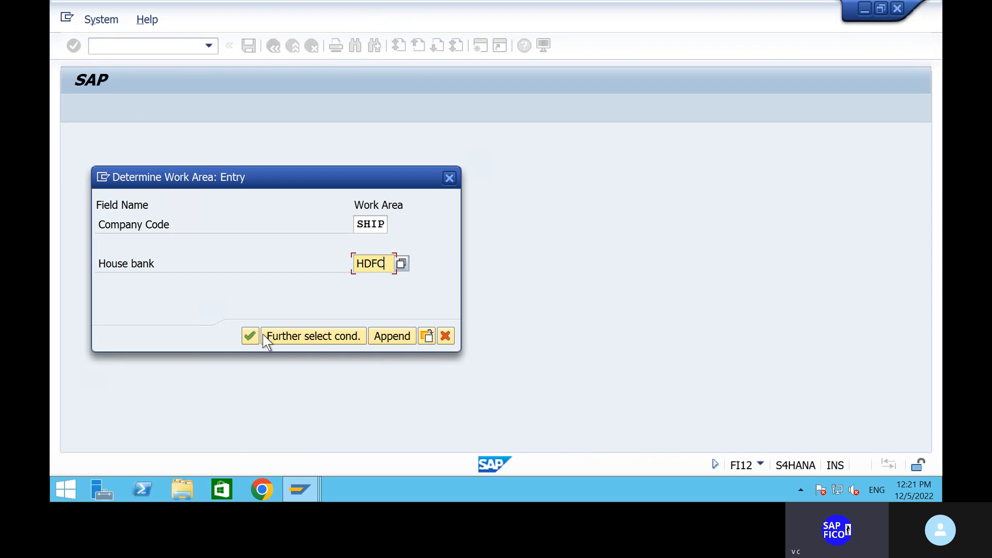
click(249, 337)
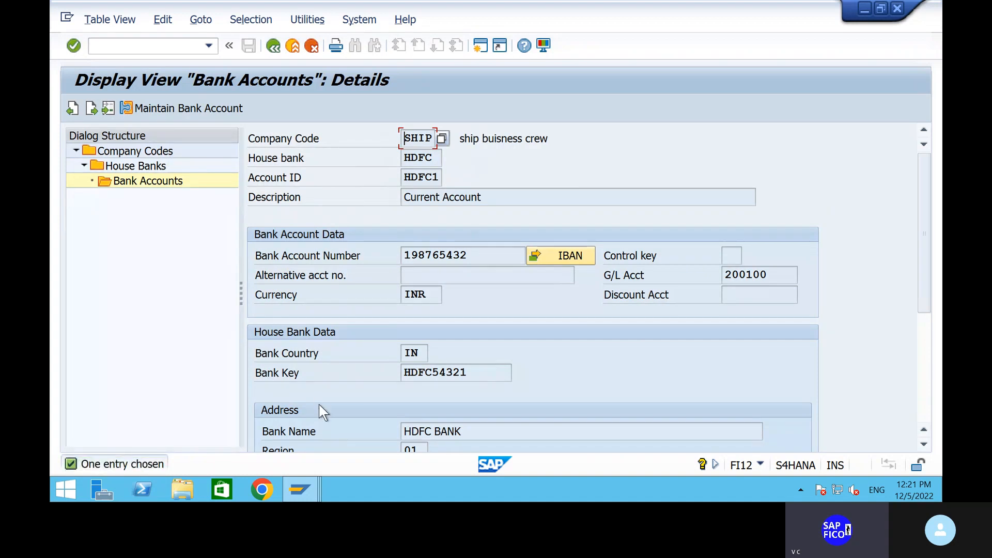
Check the HDFC Current Account HDFC1 in INR with G/L account 200100, then return to the overview
scroll(319, 405, down, 5)
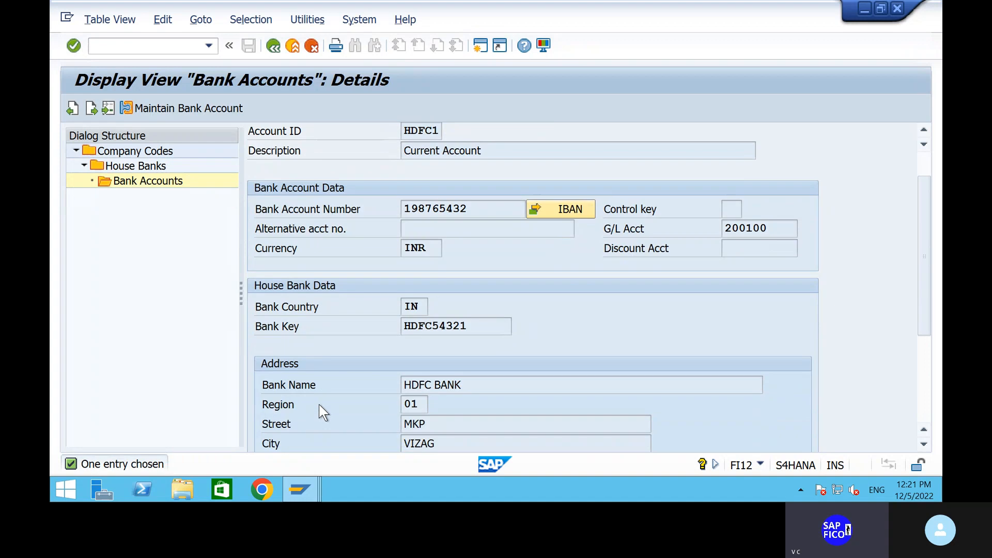
scroll(318, 404, up, 5)
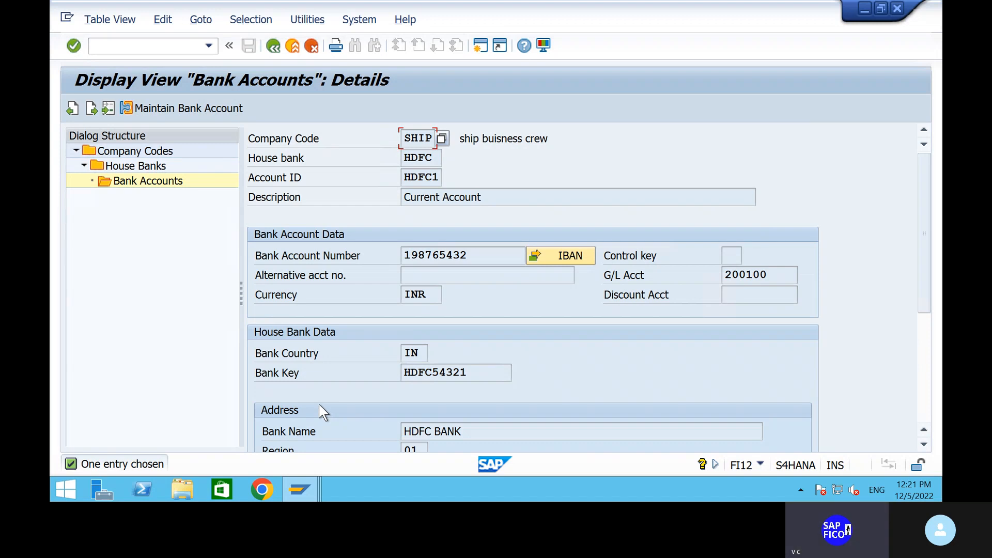
click(271, 47)
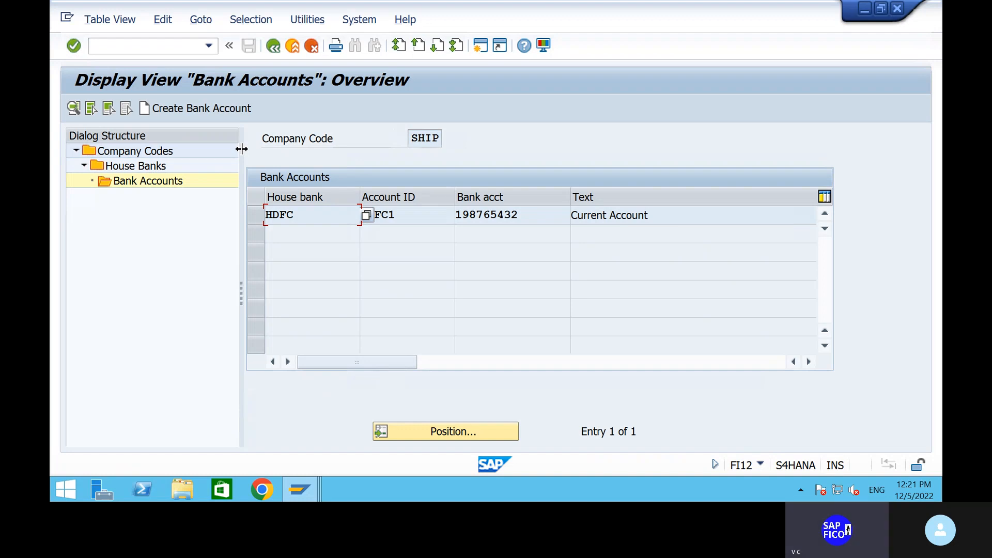
Go to FBZP bank determination, find paying company code SHIP and open its empty Ranking Order
click(273, 46)
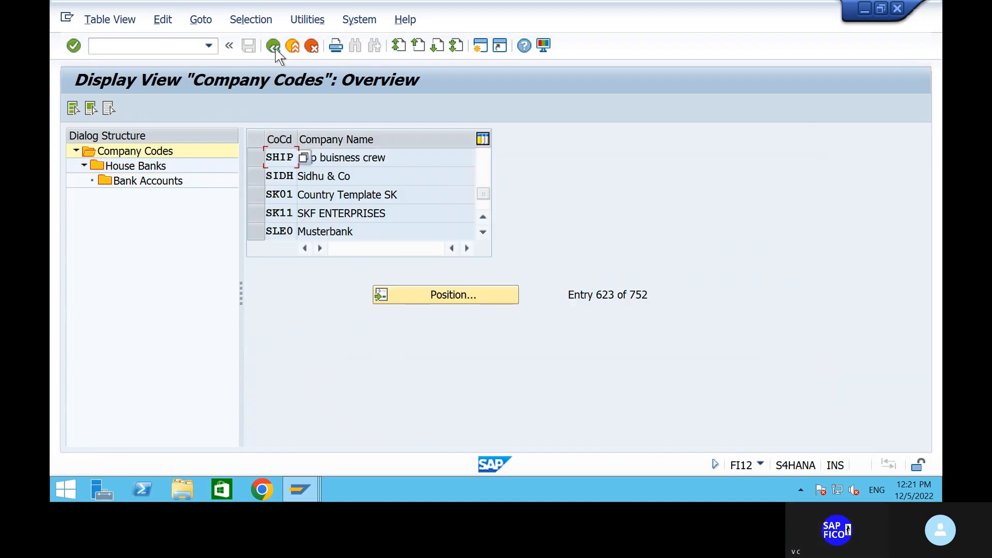
click(274, 48)
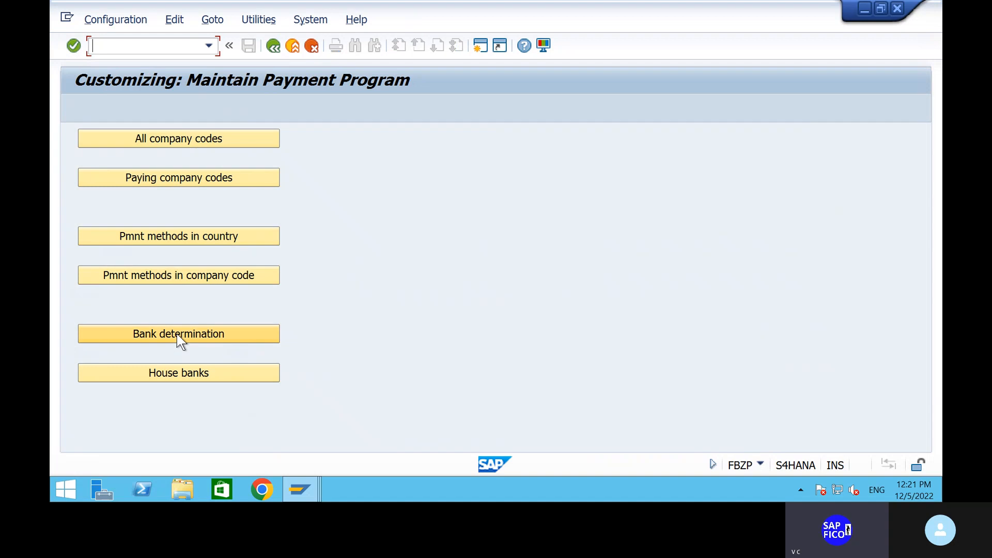
click(177, 335)
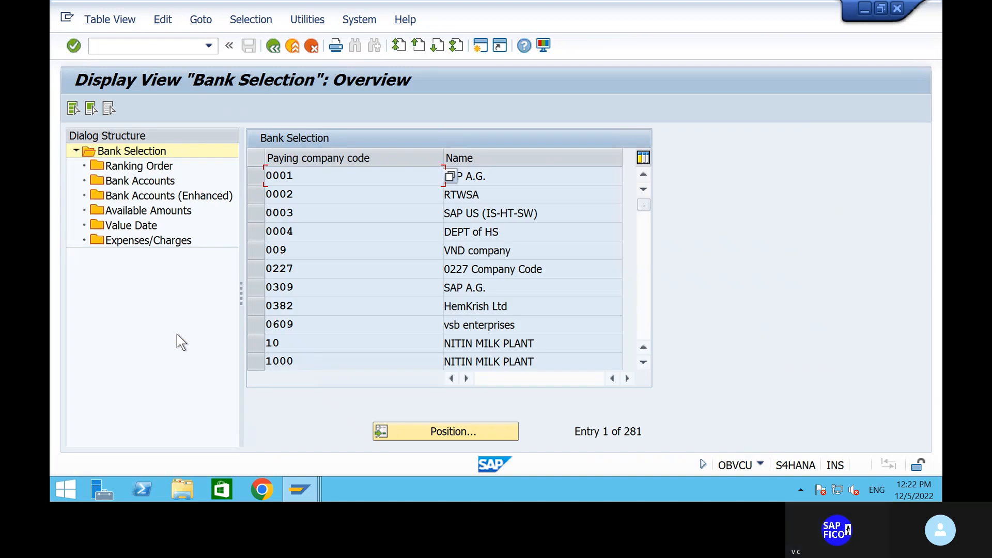
click(476, 435)
text(ship)
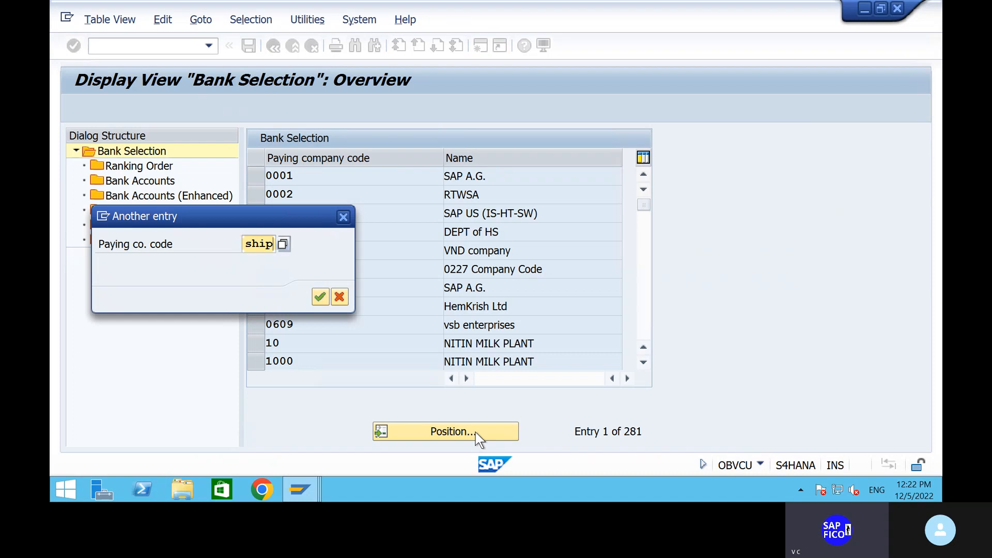
key(Return)
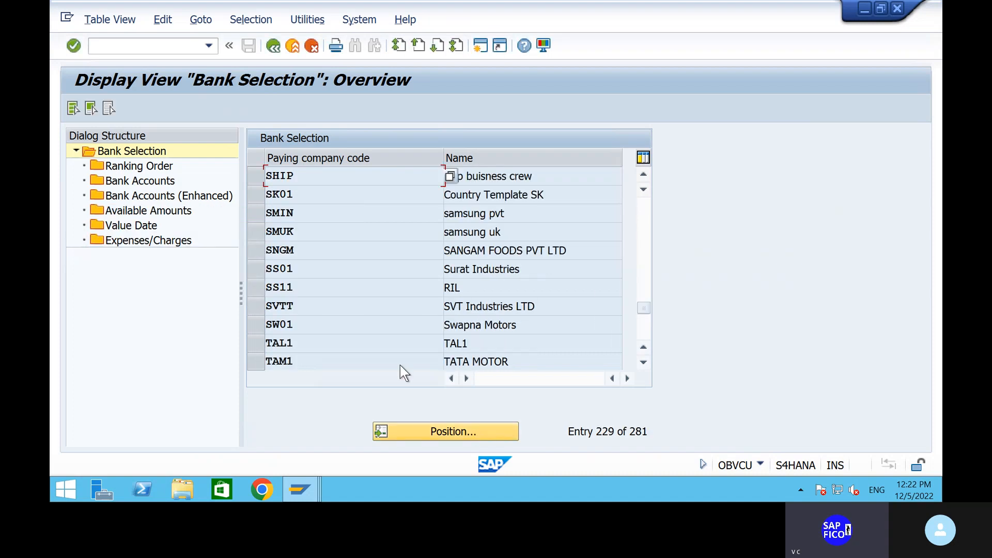
click(253, 175)
double_click(154, 165)
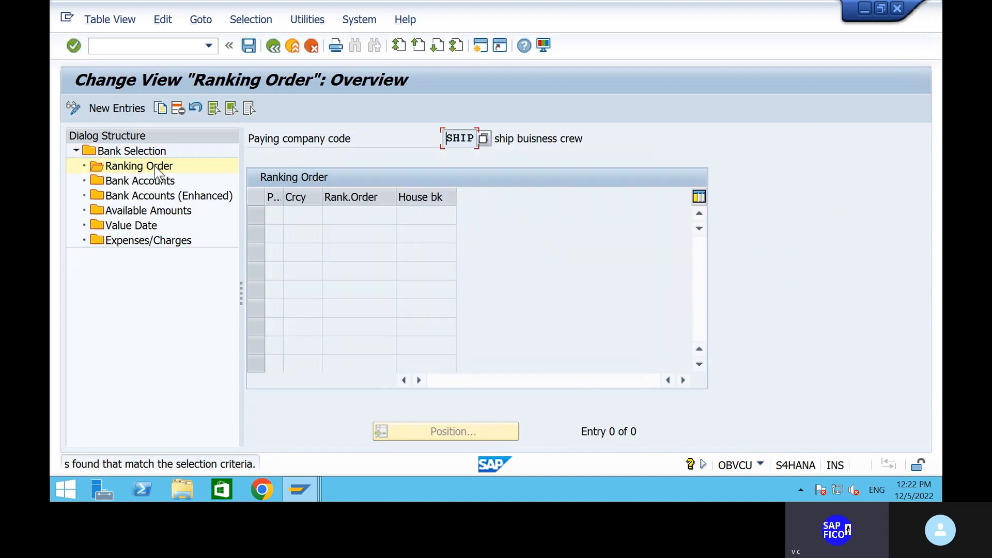
Add a ranking order entry with payment method 5 and currency INR
click(122, 110)
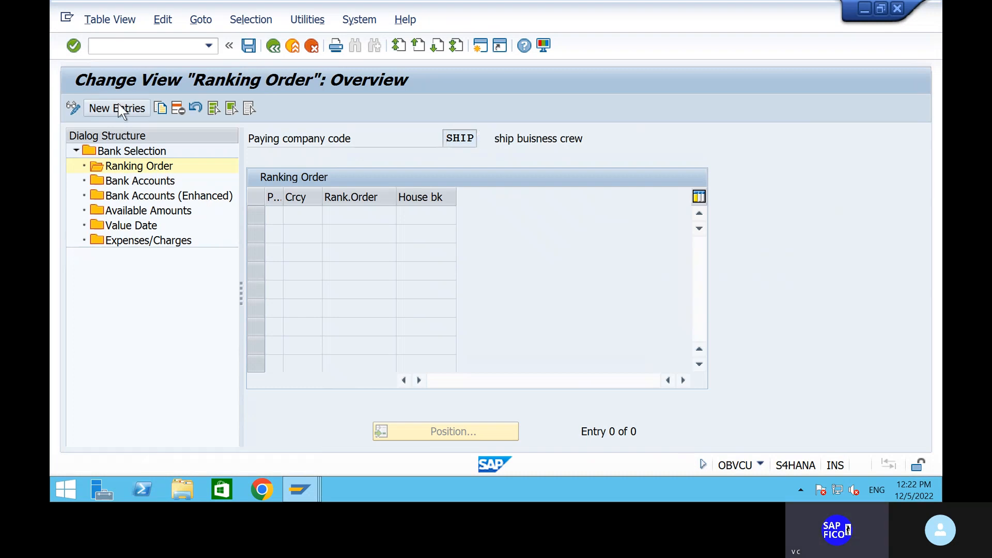
text(5)
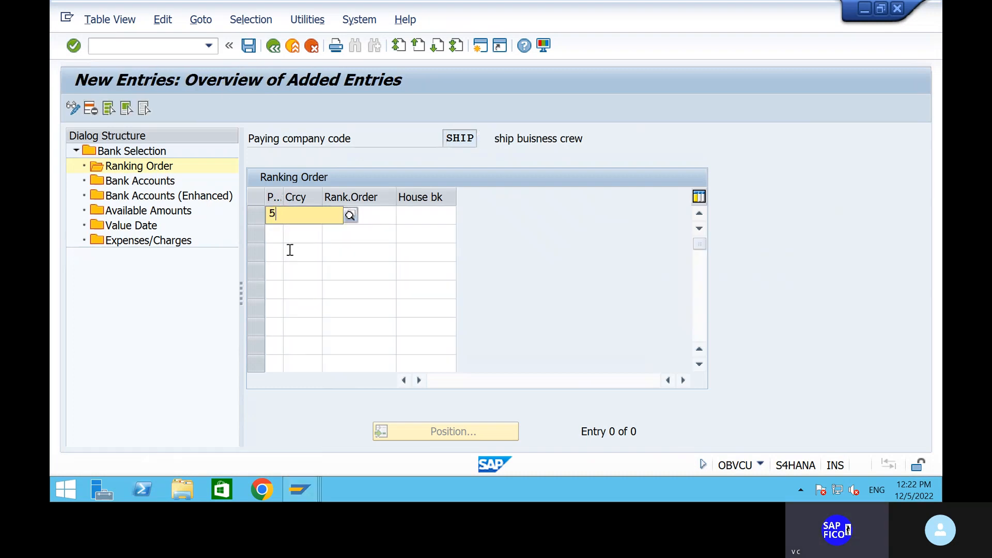
click(290, 250)
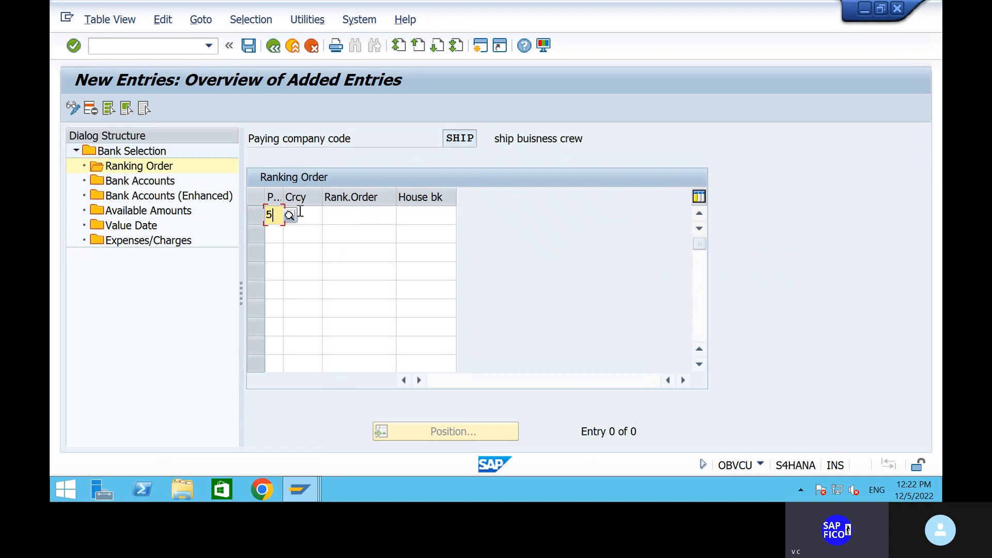
click(301, 215)
text(inr)
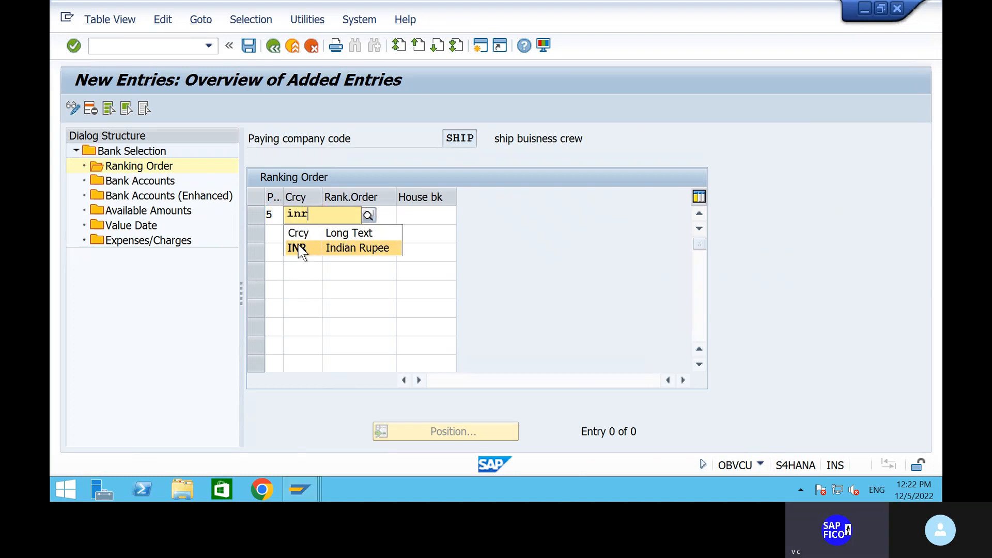
click(298, 248)
Set rank 1 with house bank HDFC and save under the customizing request
click(355, 217)
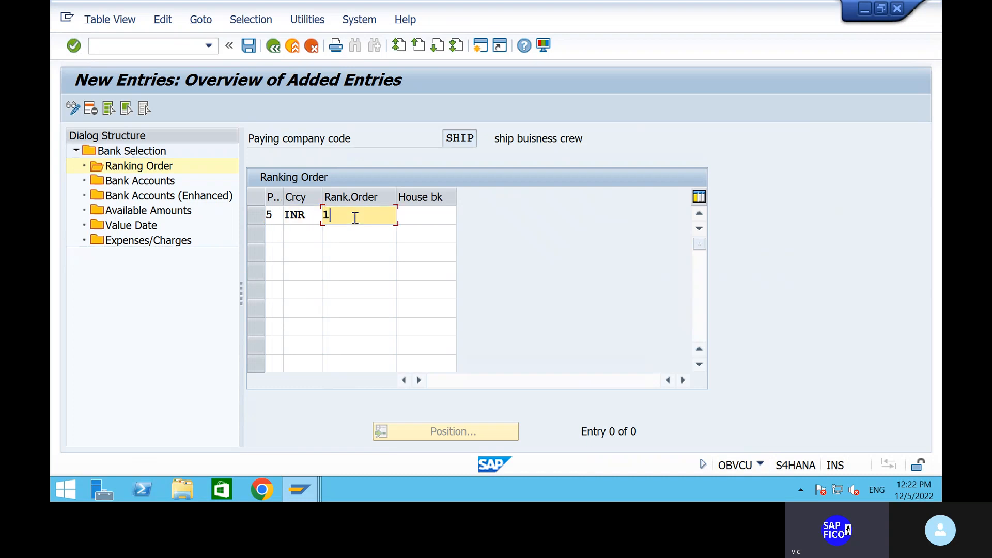
text(1)
click(426, 215)
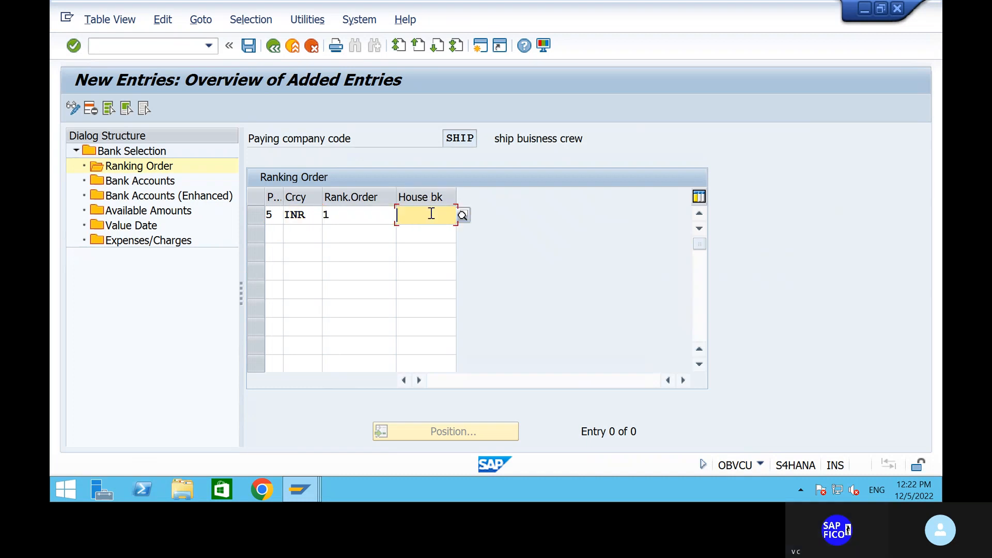
click(462, 215)
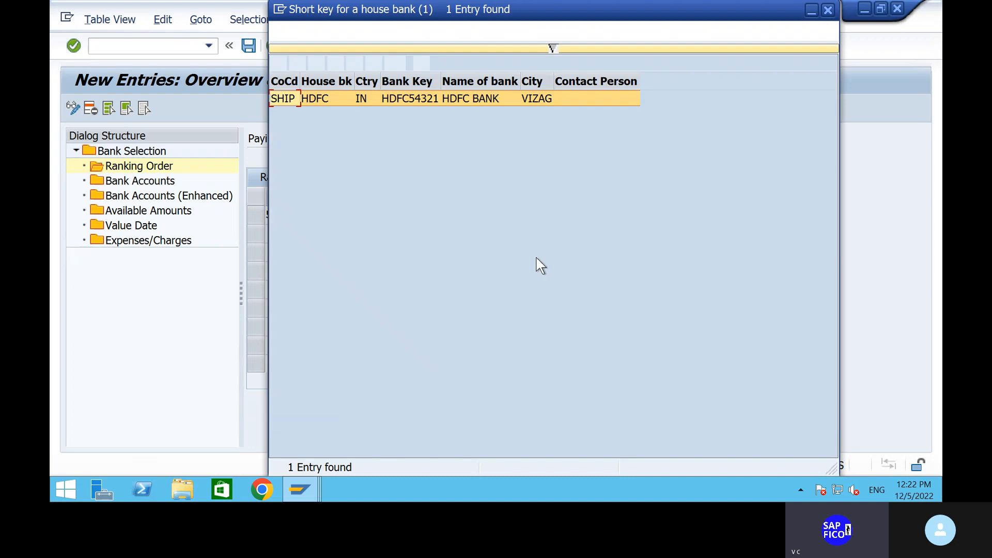
click(277, 63)
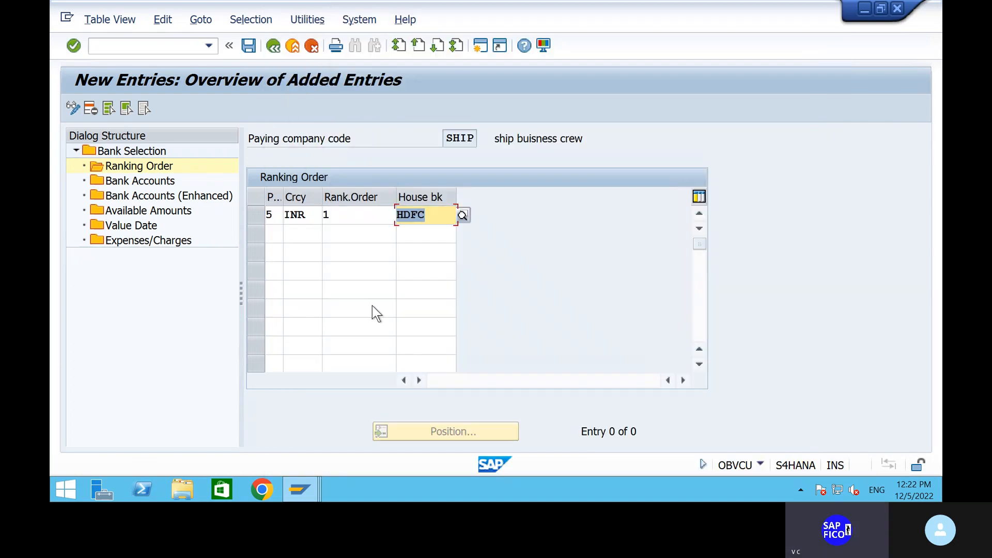
key(Return)
click(249, 46)
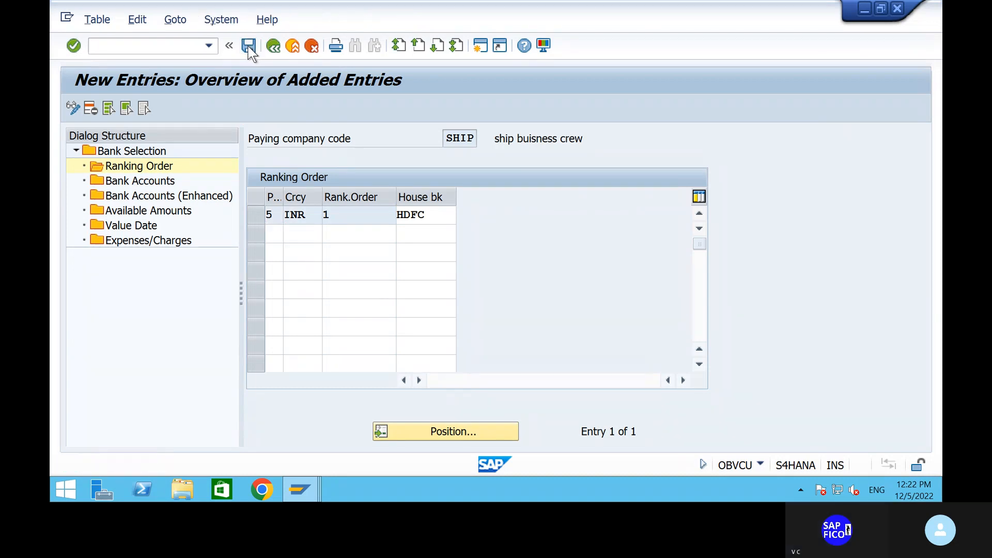
click(374, 298)
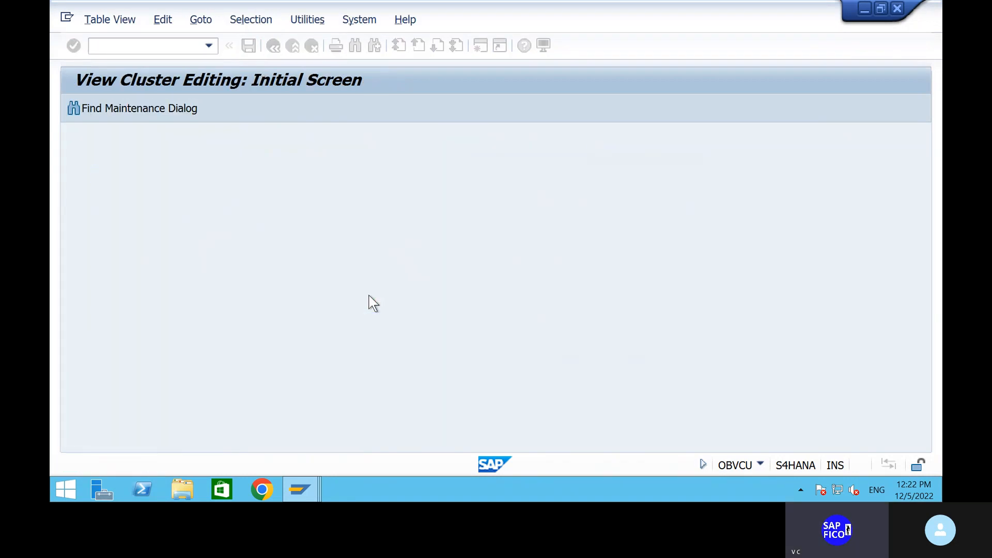
Start a new SHIP bank accounts entry with house bank HDFC and payment method 5
double_click(157, 185)
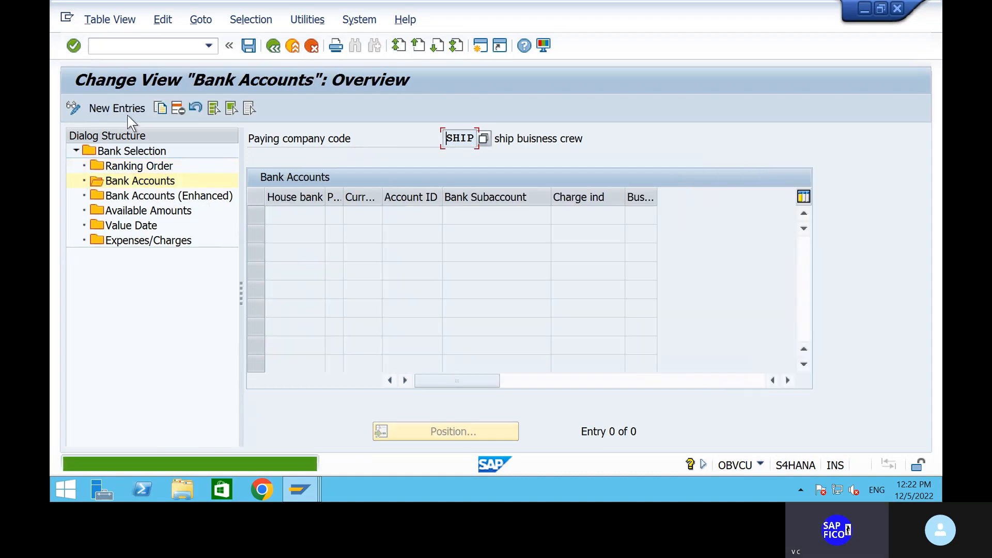
click(123, 110)
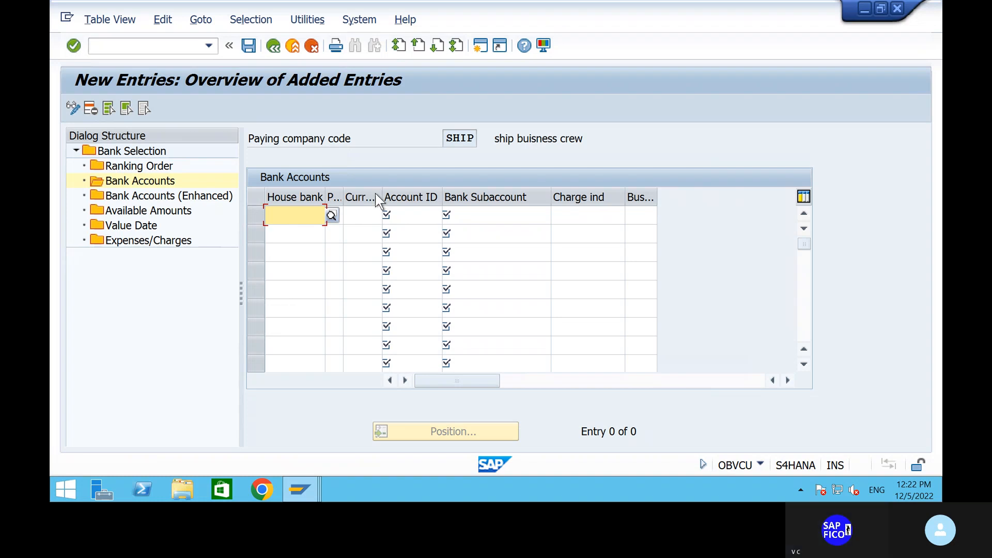
click(328, 217)
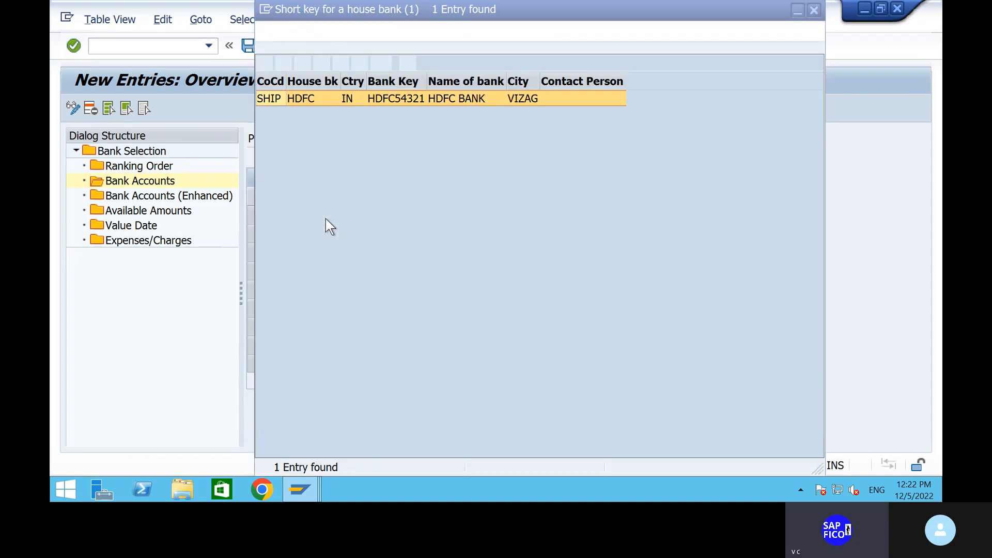
click(265, 63)
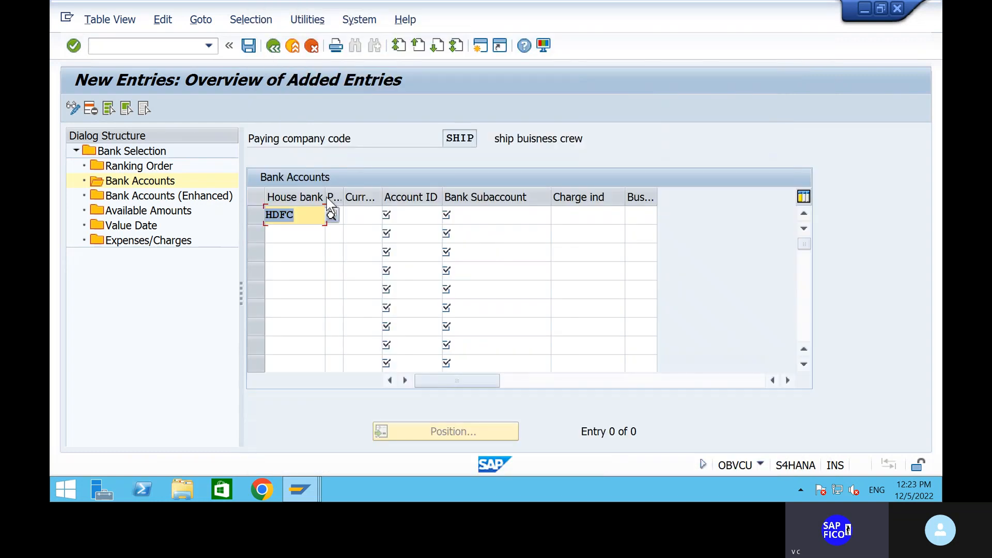
click(348, 215)
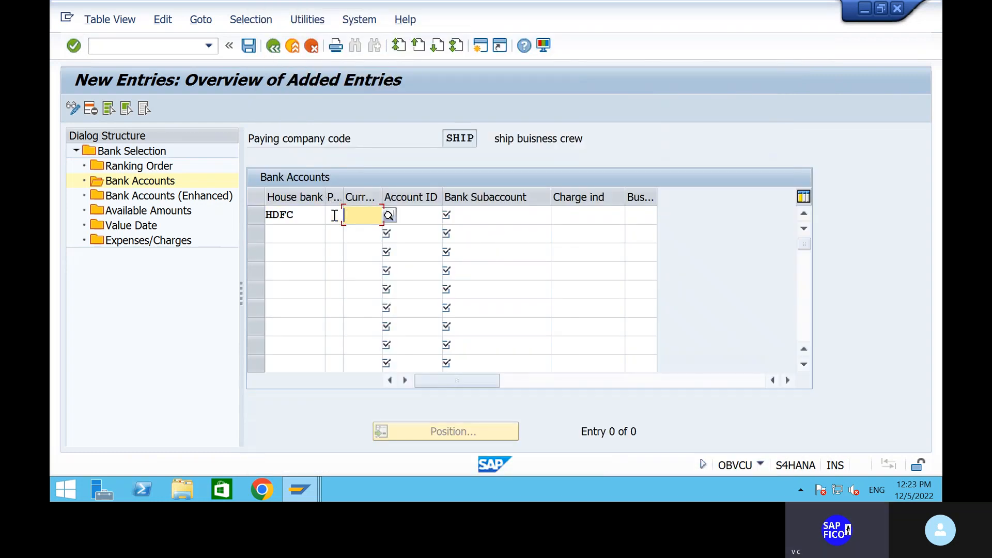
click(335, 215)
text(5)
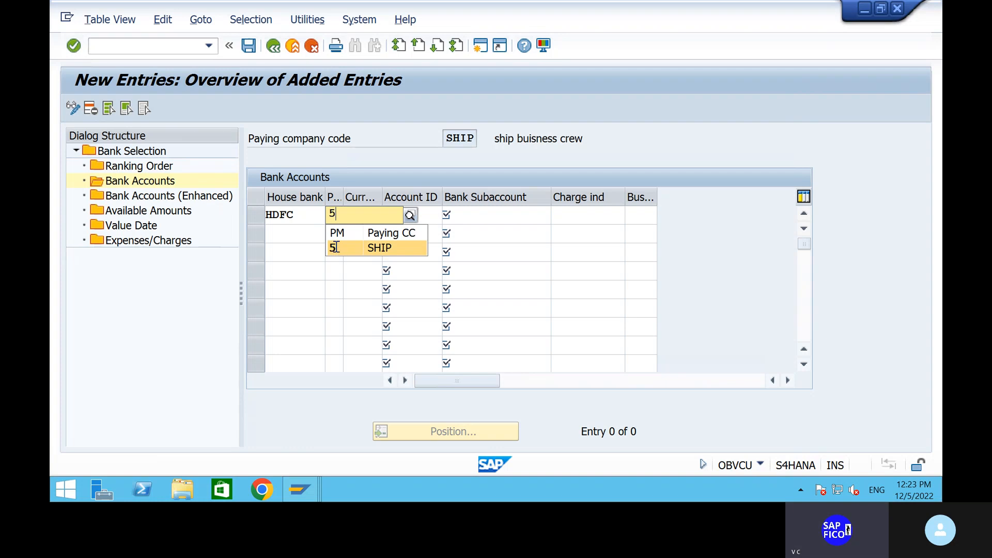
click(335, 248)
Set the entry's currency to INR and account ID to HDFC1
click(361, 215)
text(in)
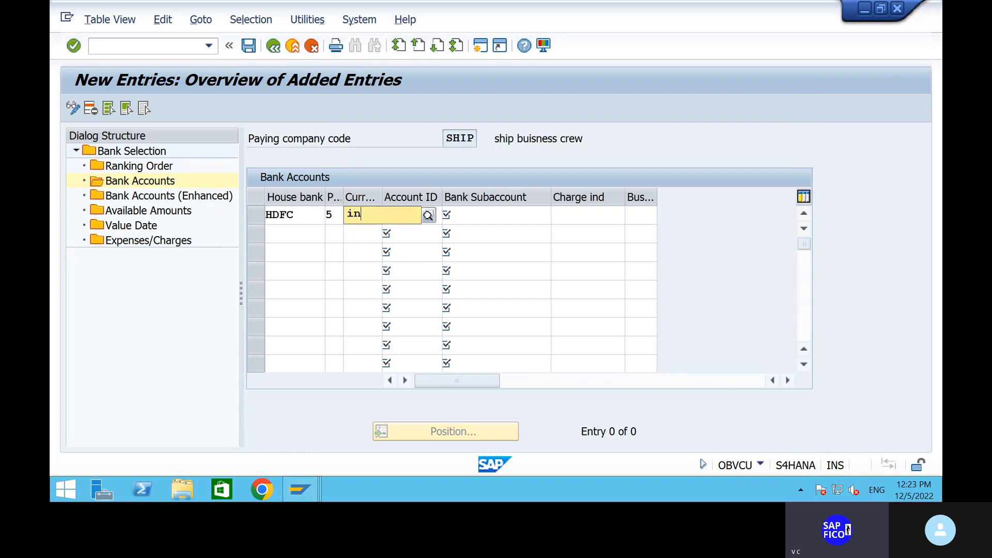
click(393, 247)
click(422, 216)
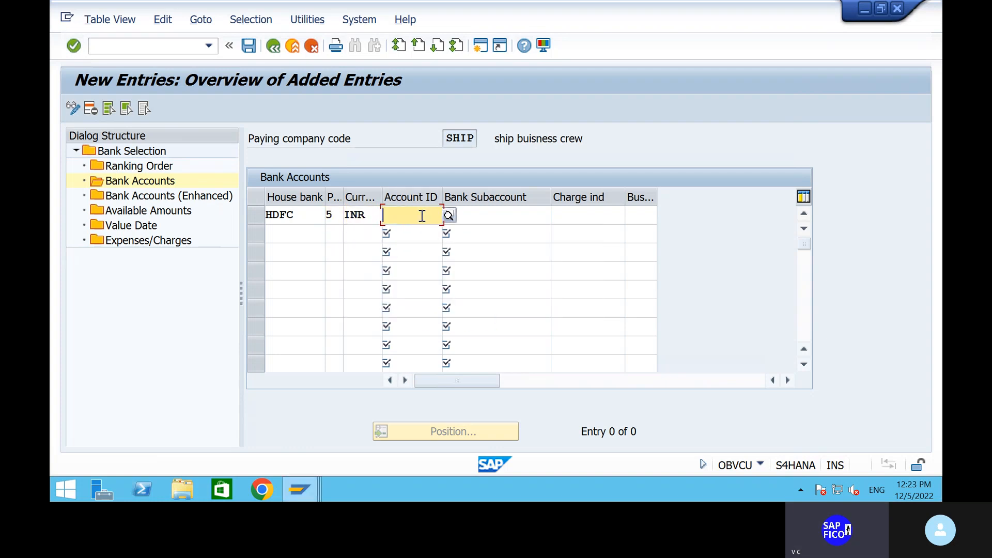
click(448, 216)
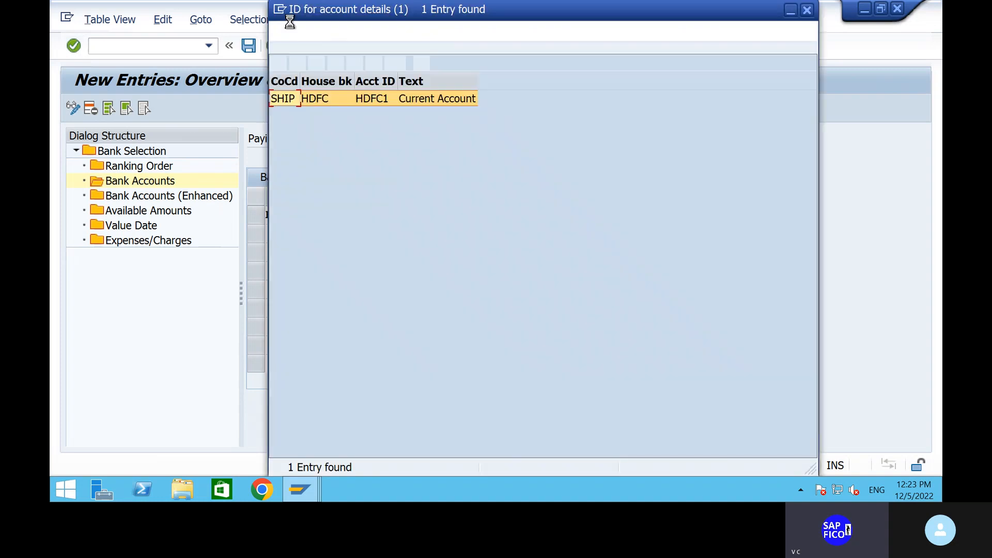
click(277, 64)
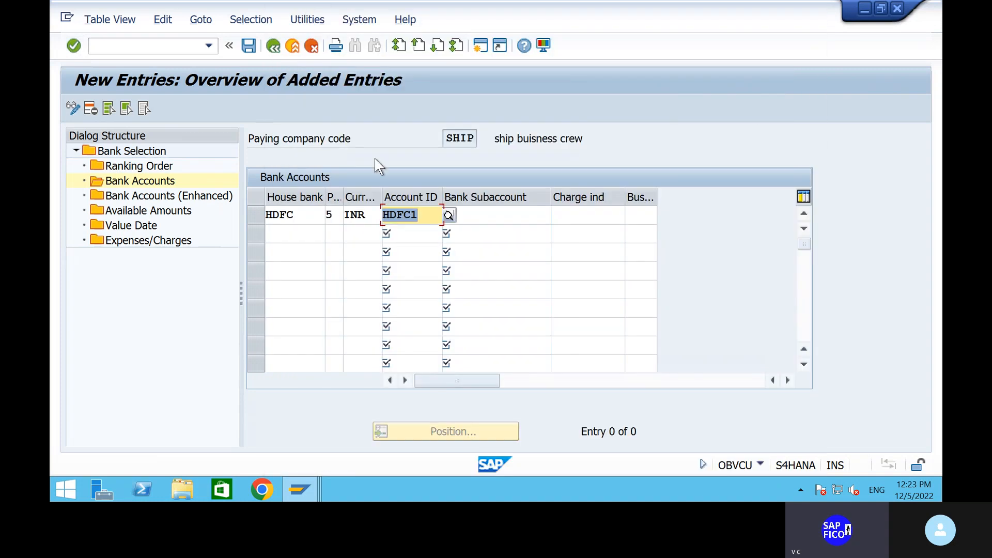
Set bank subaccount 200100 from chart SHOC's G/L accounts and save the entry
click(492, 214)
click(568, 219)
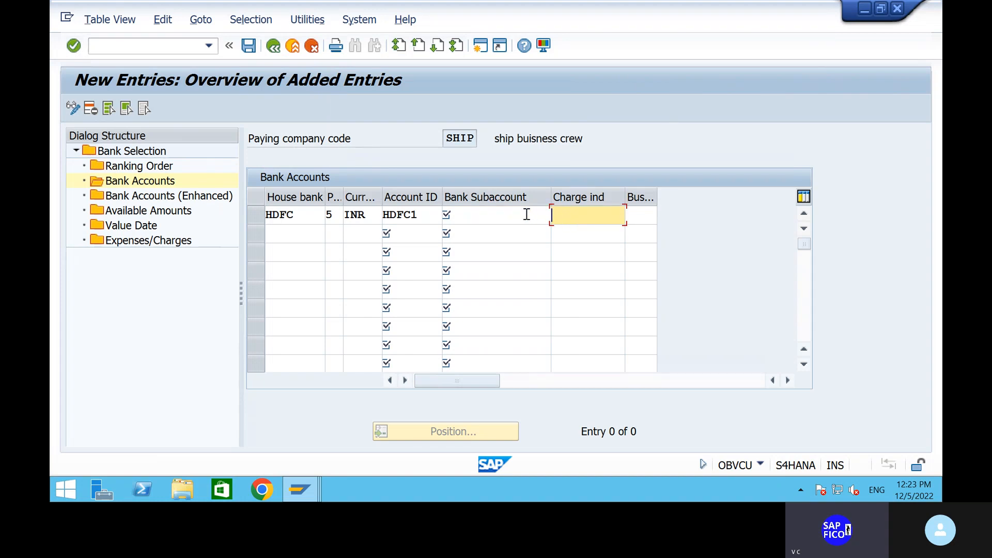
click(527, 214)
click(556, 217)
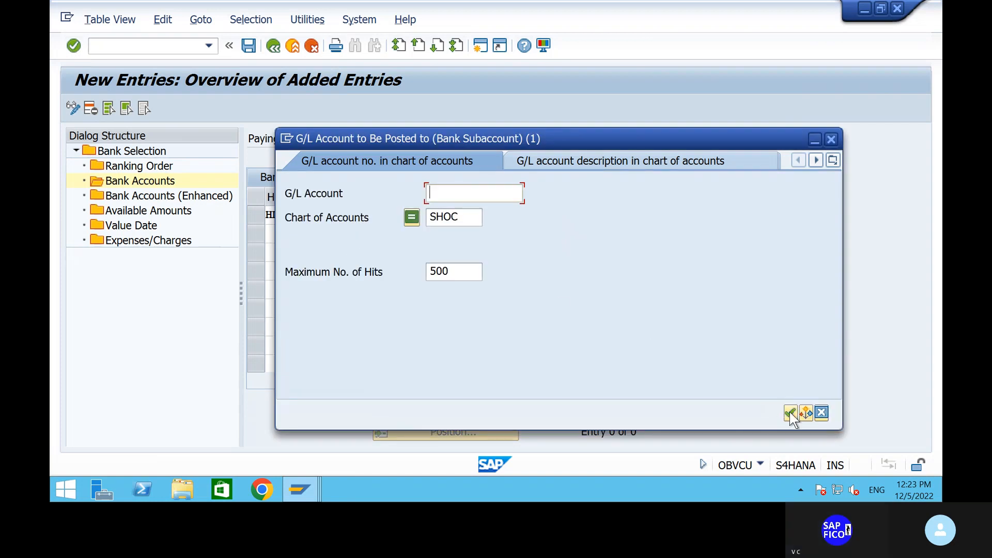
click(792, 412)
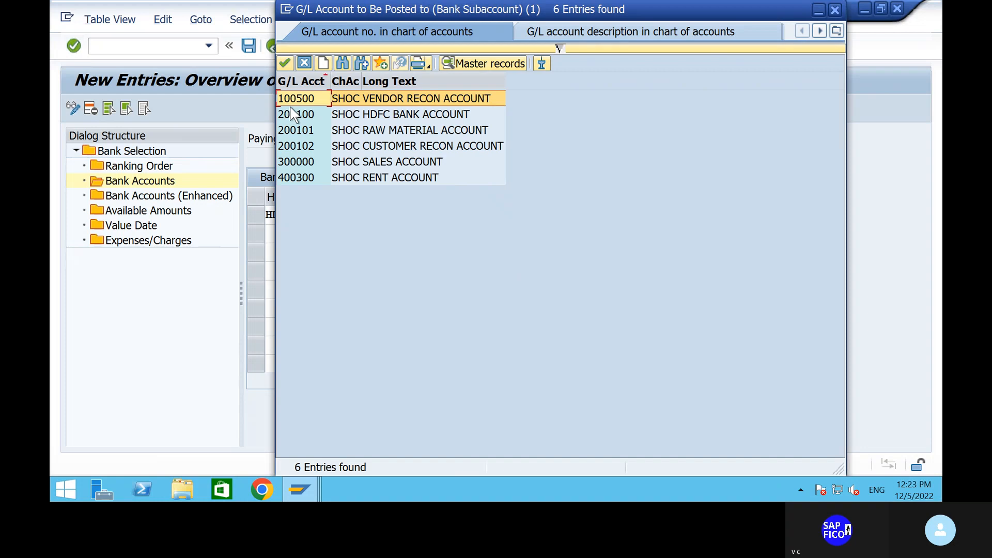
click(293, 113)
click(285, 63)
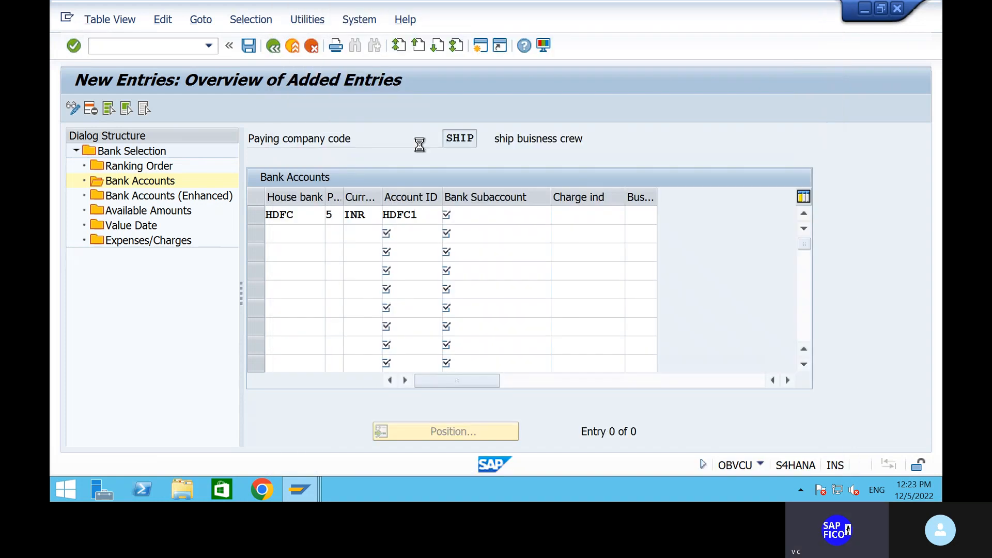
key(Return)
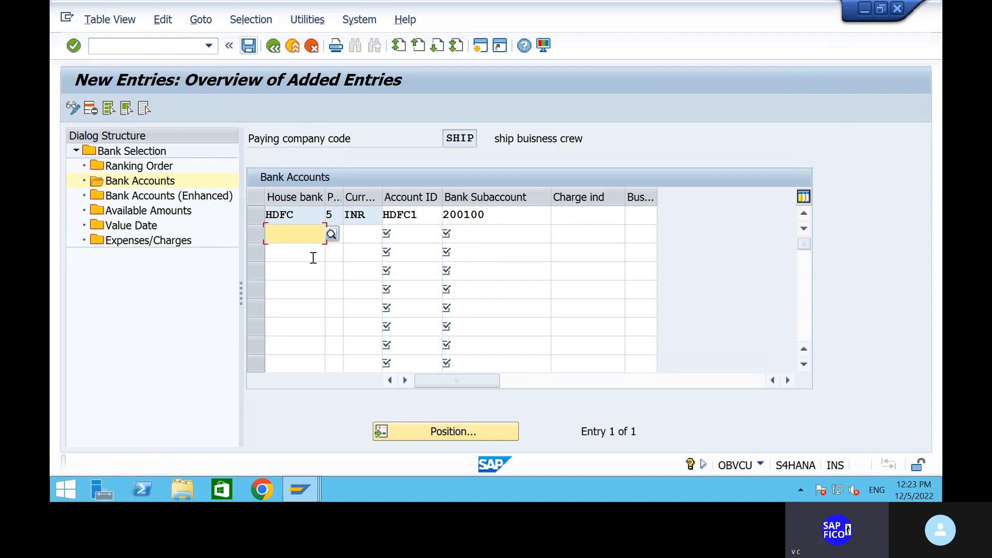
key(ctrl+s)
click(147, 201)
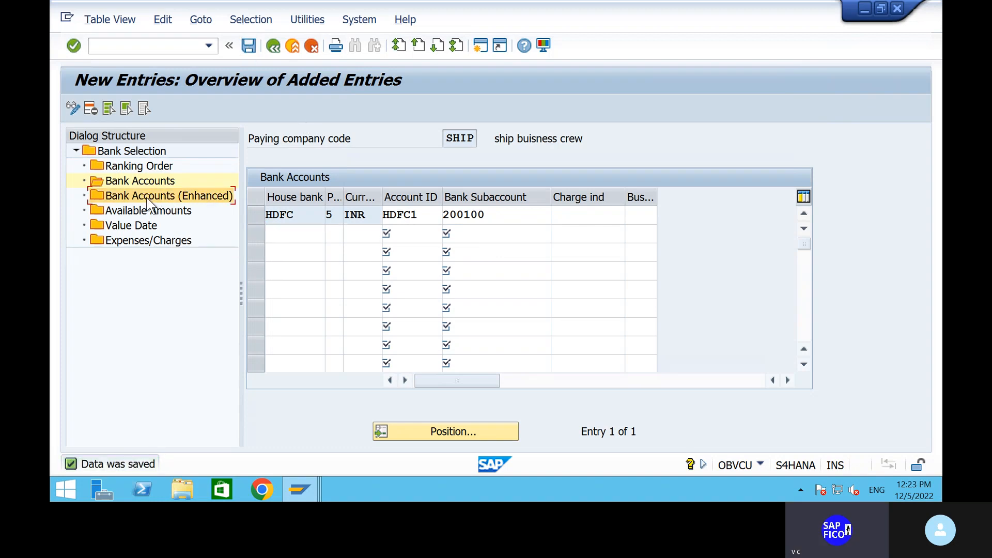
Start a new Bank Accounts (Enhanced) entry with house bank HDFC and payment method 5
double_click(148, 200)
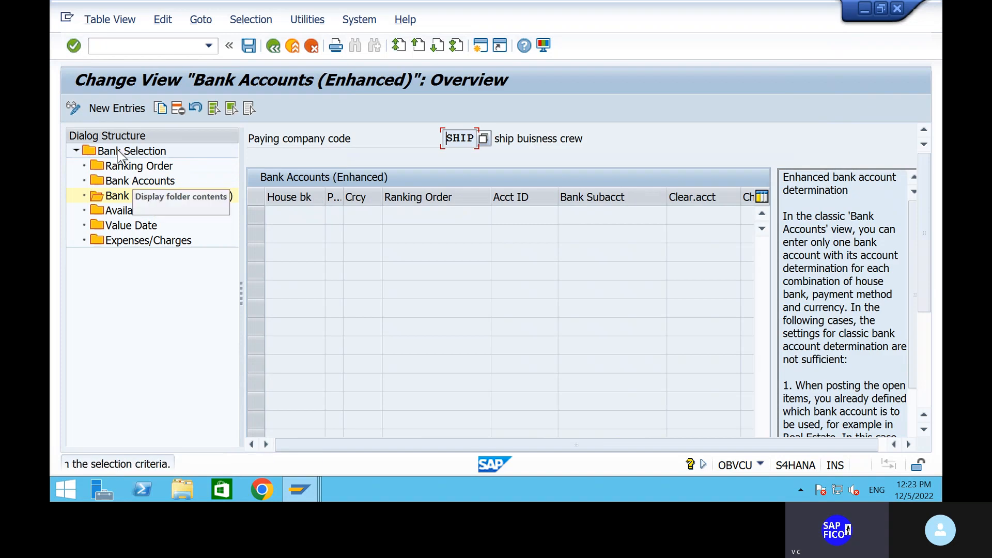
click(119, 109)
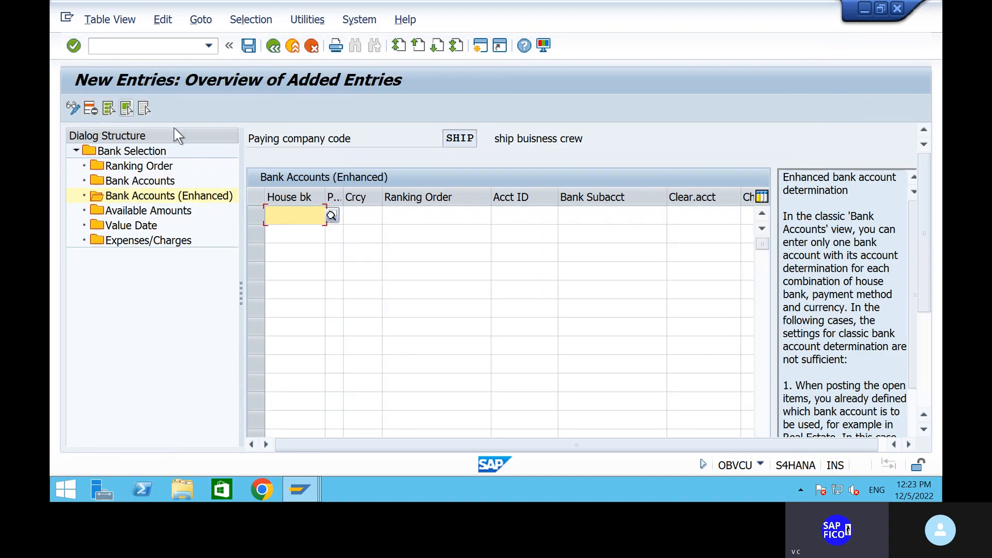
click(332, 215)
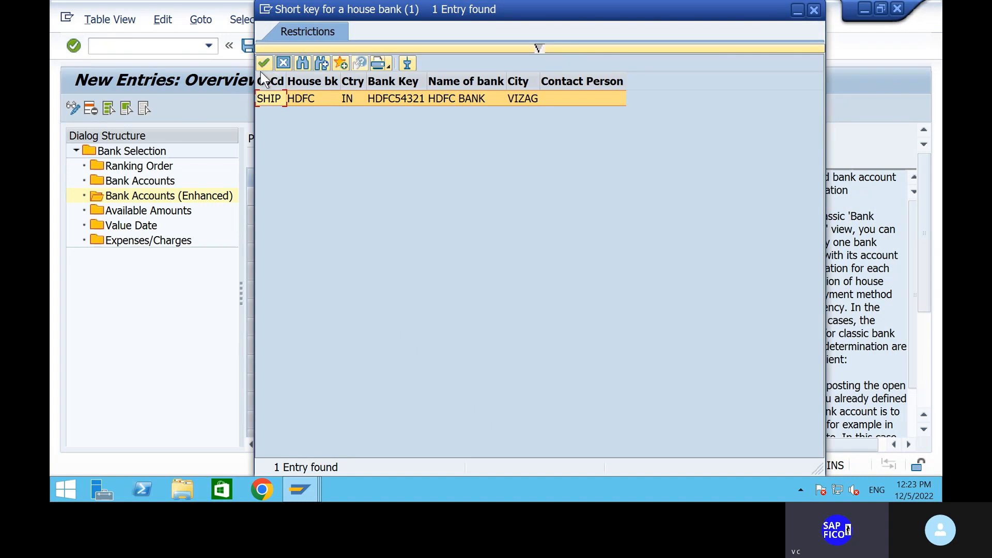
click(260, 64)
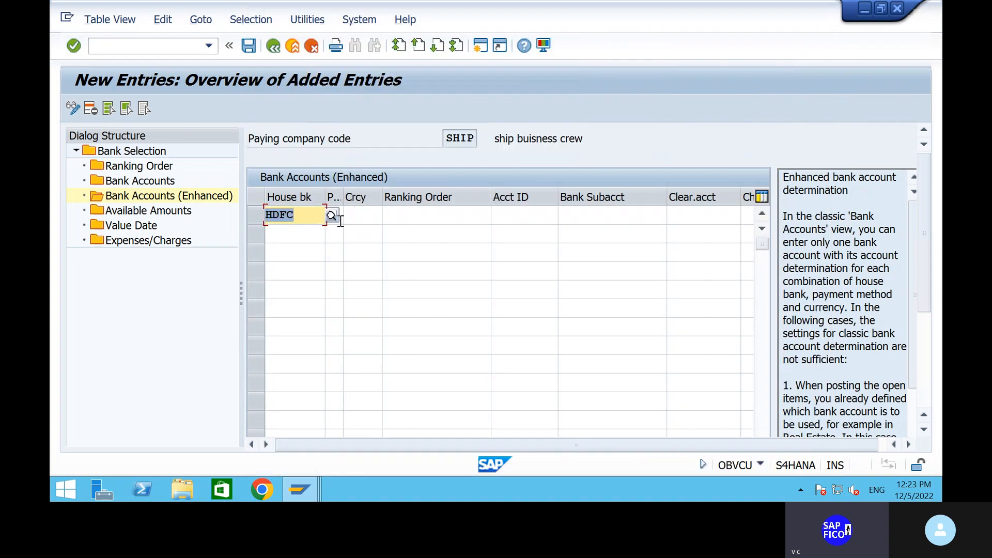
text(5)
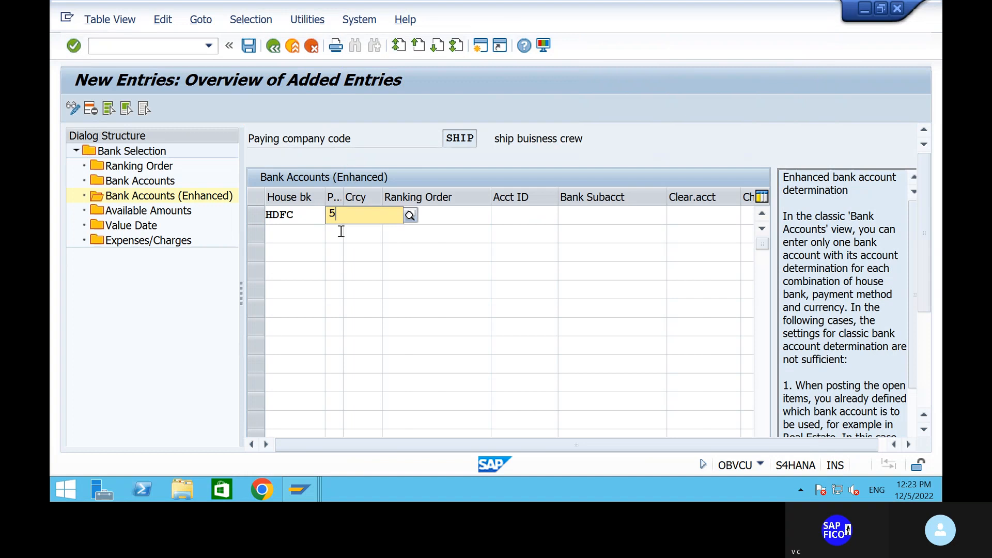
click(335, 247)
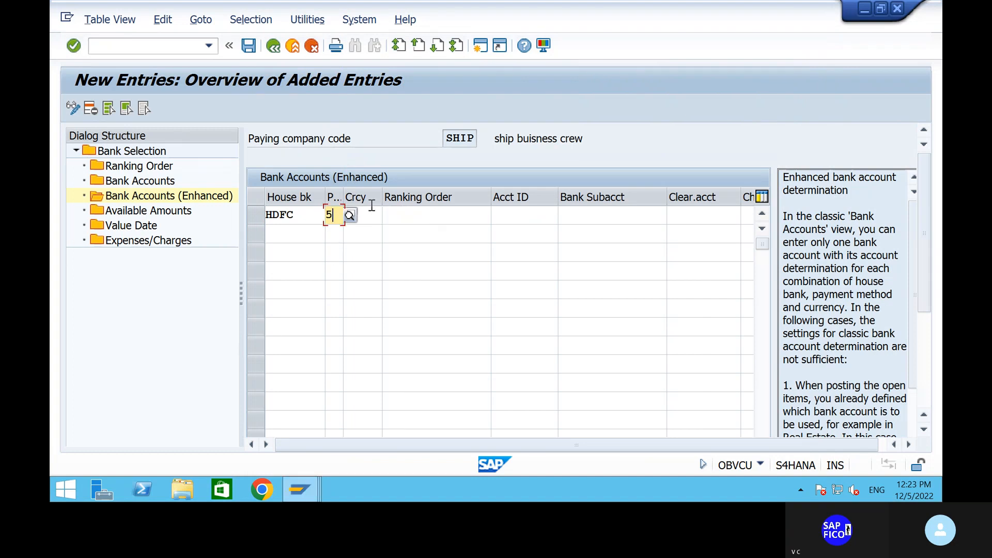
Set currency INR, ranking order 1 and account ID HDFC1
click(372, 213)
text(inr)
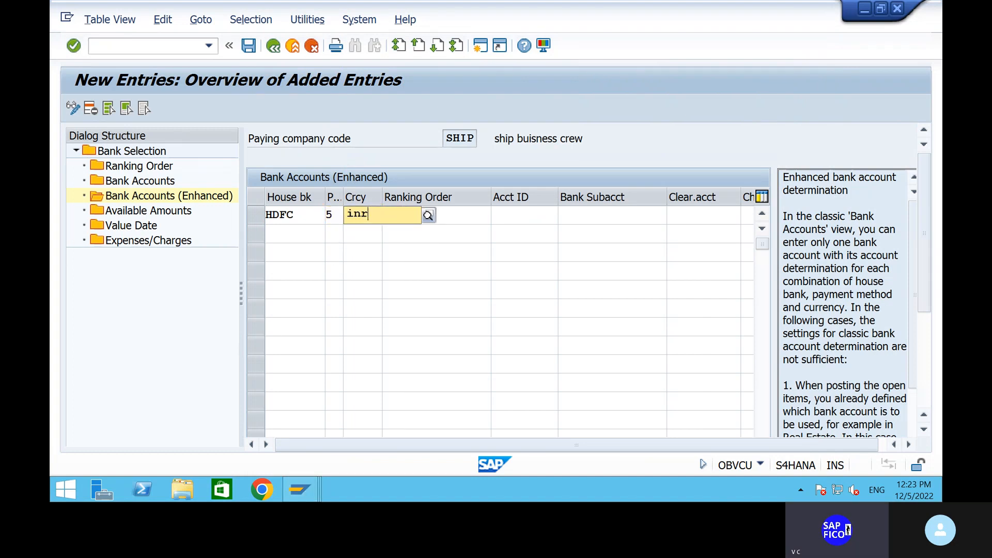
click(389, 246)
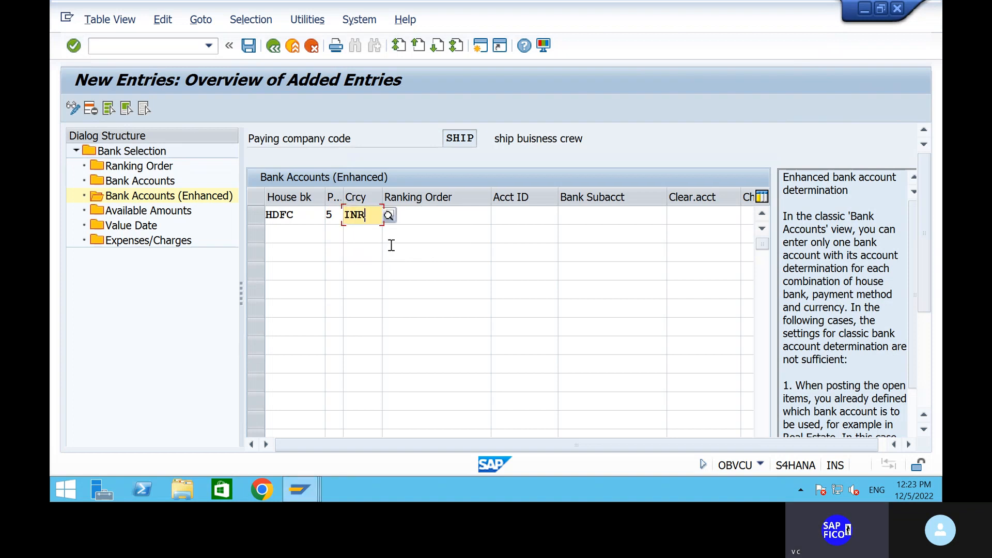
click(461, 212)
text(1)
click(542, 212)
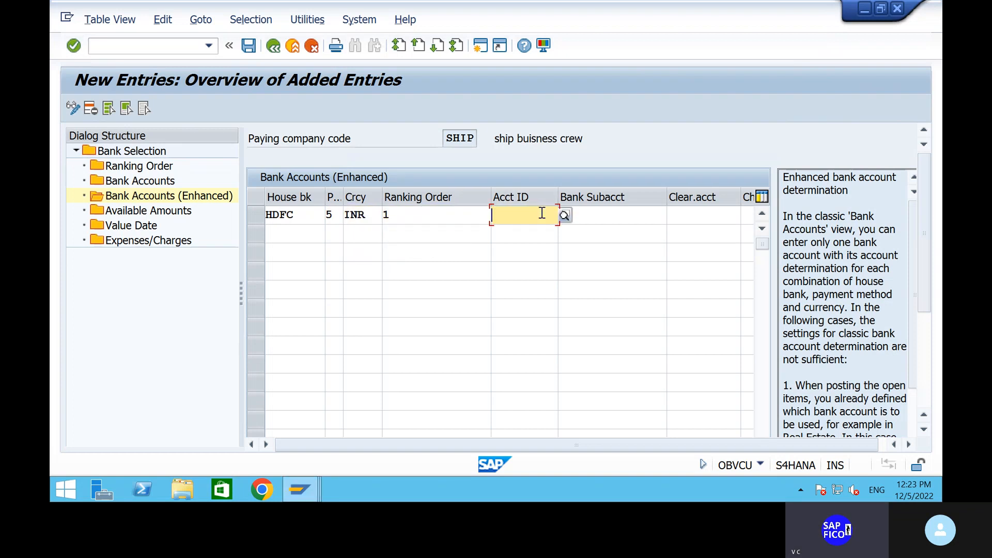
key(F4)
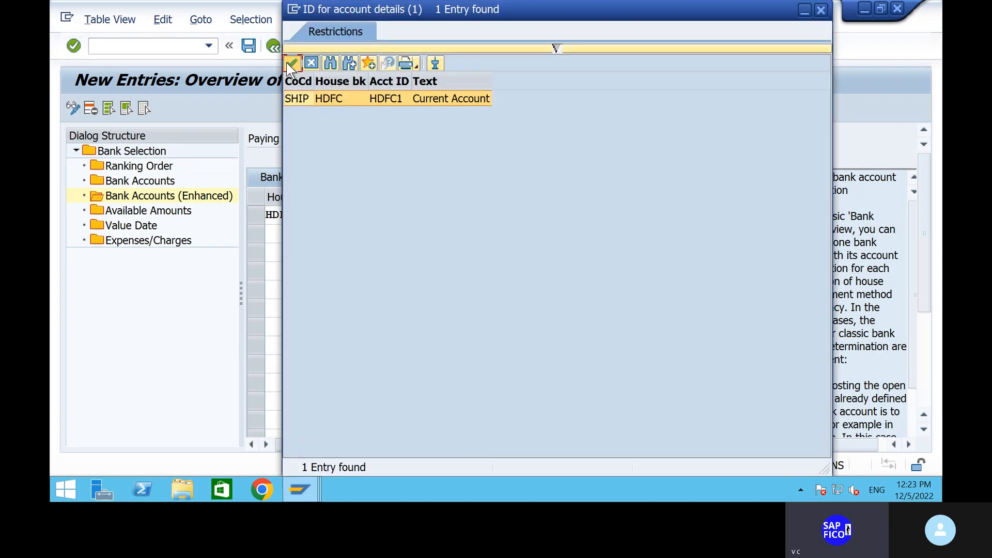
click(288, 63)
Set bank subaccount 200100 (HDFC bank G/L account) and save the entry
click(588, 218)
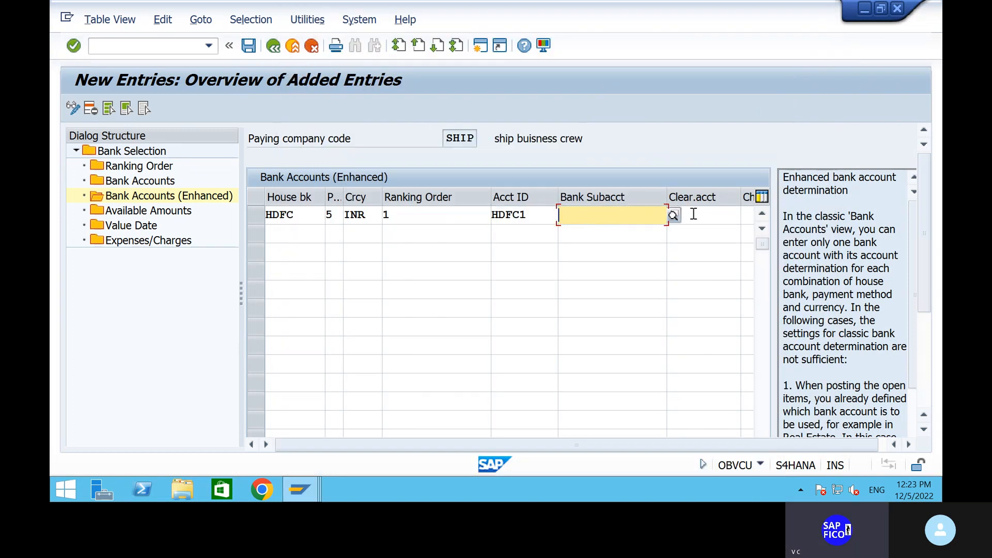
click(673, 215)
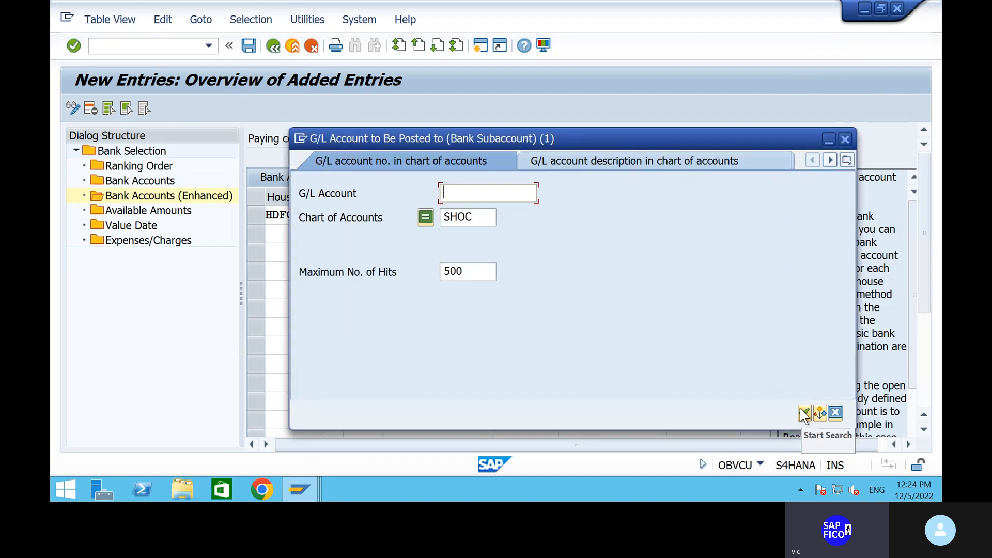
click(804, 413)
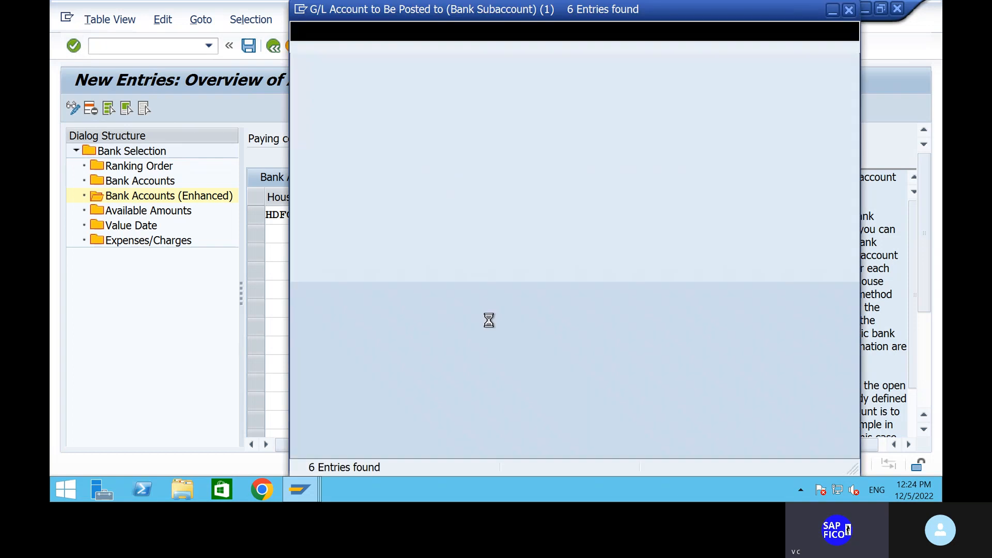
click(315, 115)
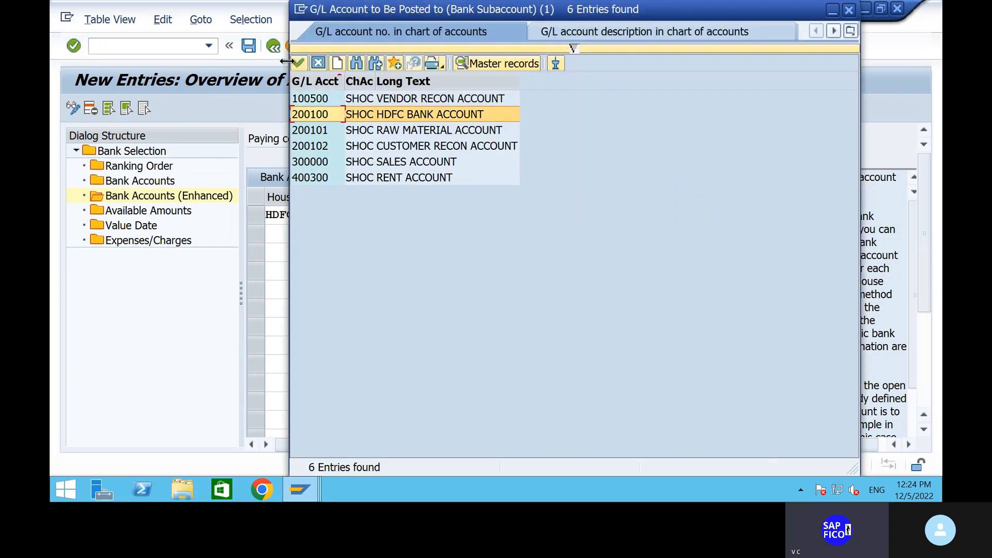
click(297, 65)
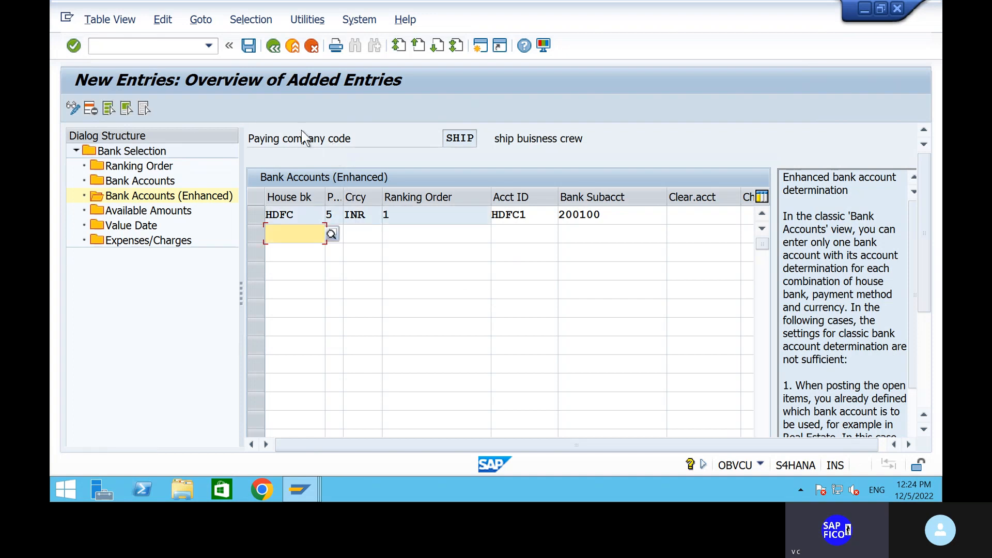
click(249, 45)
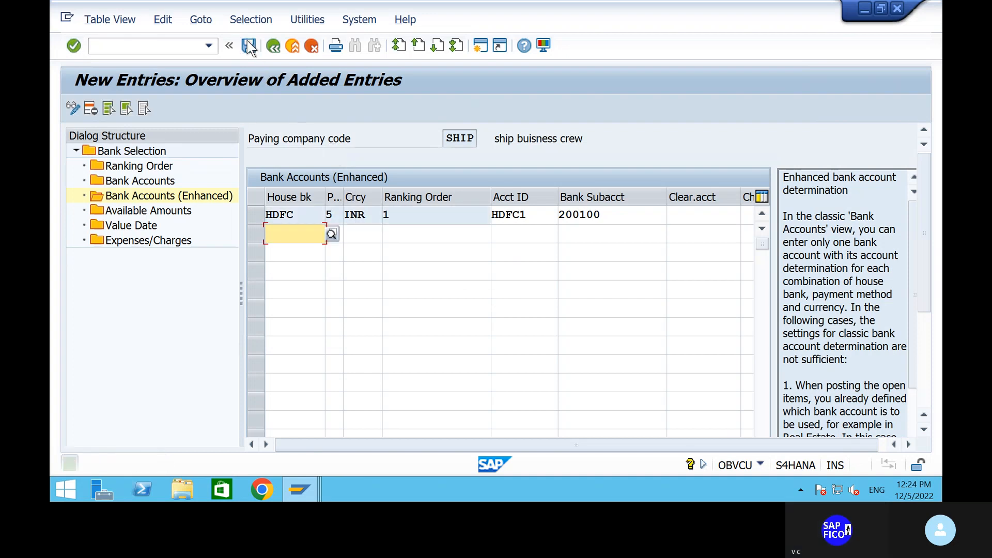
Start a new Available Amounts entry for house bank HDFC, account ID HDFC1
double_click(162, 213)
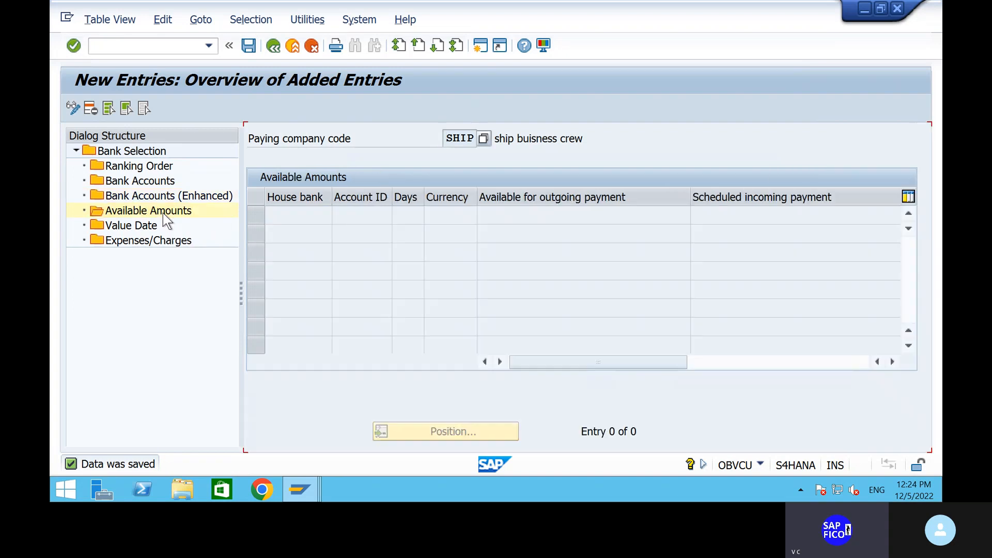
click(119, 108)
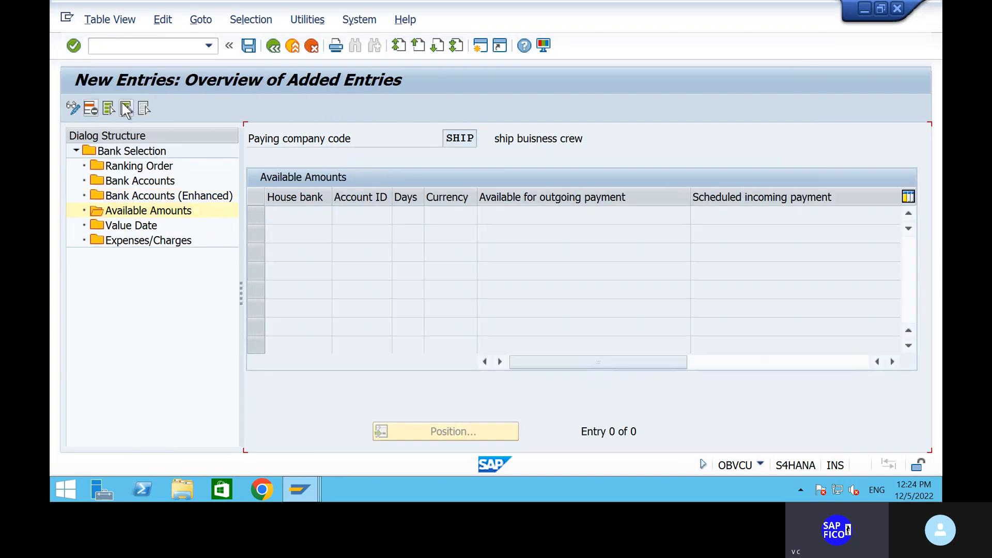
click(343, 215)
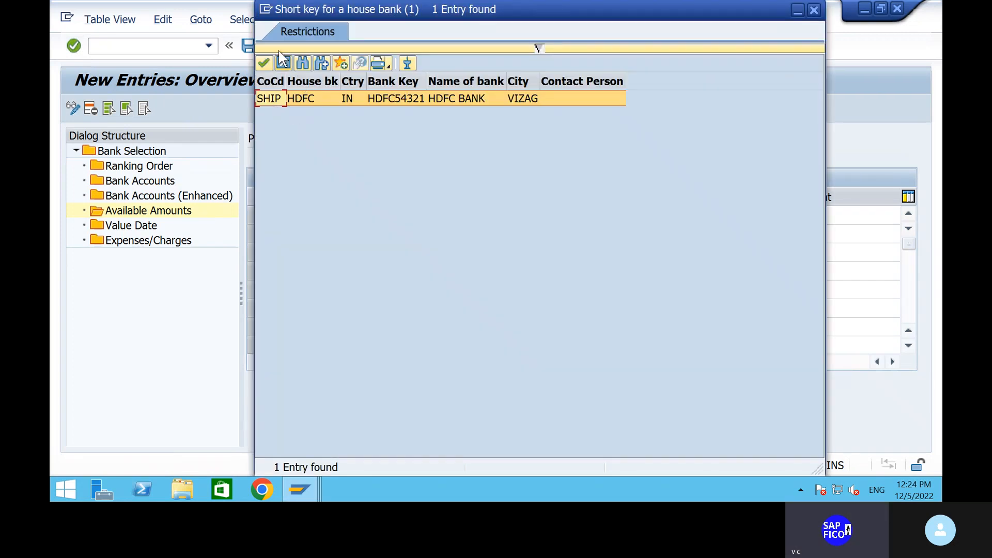
click(263, 63)
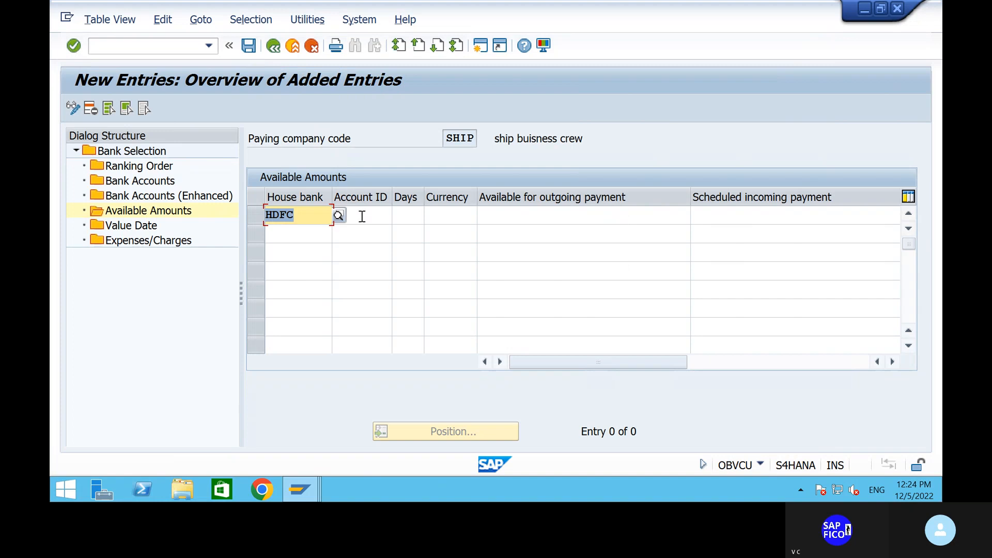
click(390, 214)
click(398, 215)
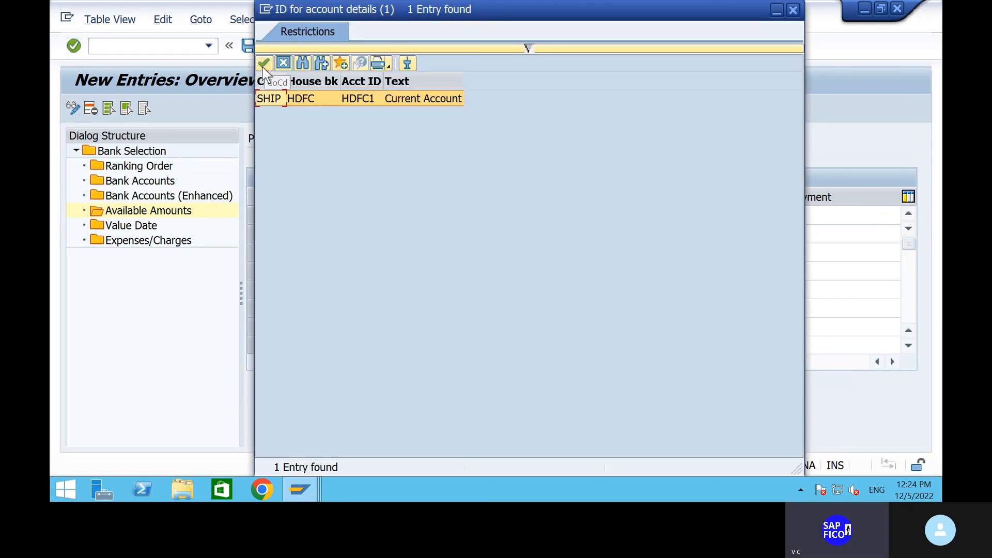
click(263, 63)
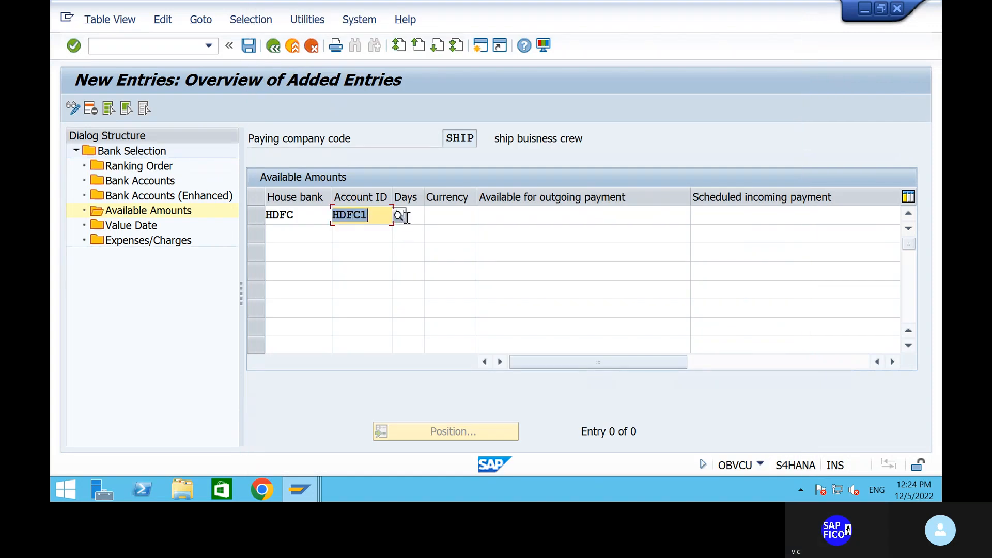
Enter 999 days, INR, outgoing 9999999 and incoming 99,999,999.00, then save
click(407, 218)
text(999)
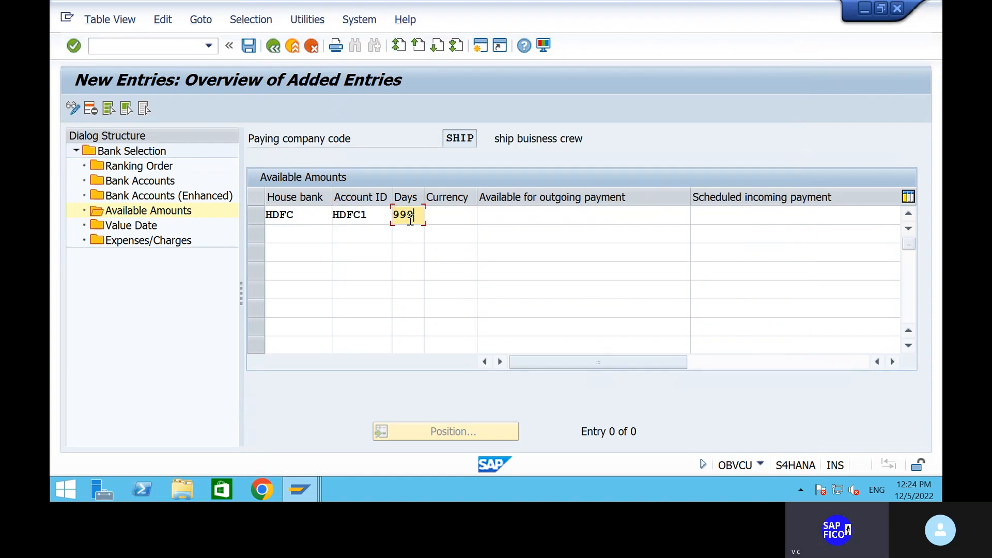
click(457, 219)
text(i)
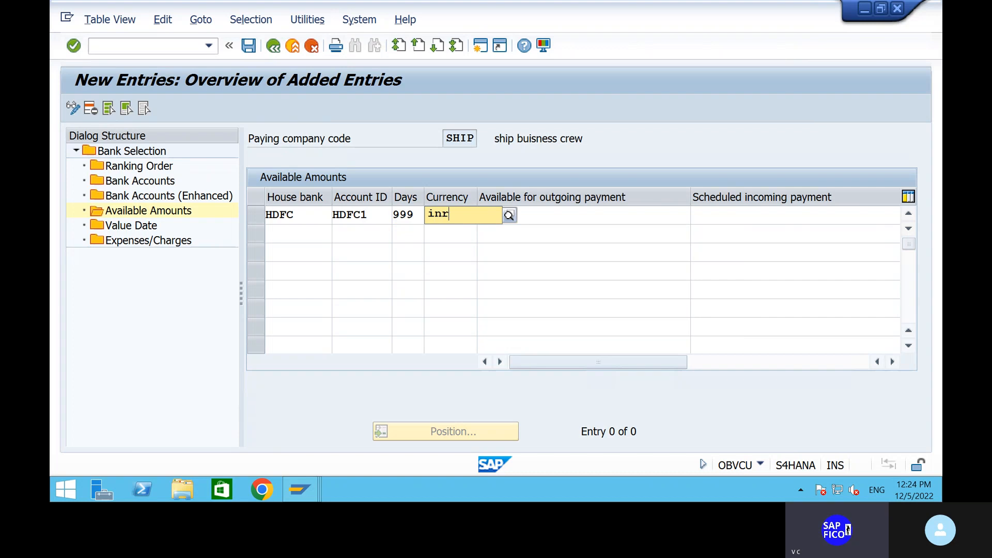
text(nr)
click(459, 249)
click(540, 221)
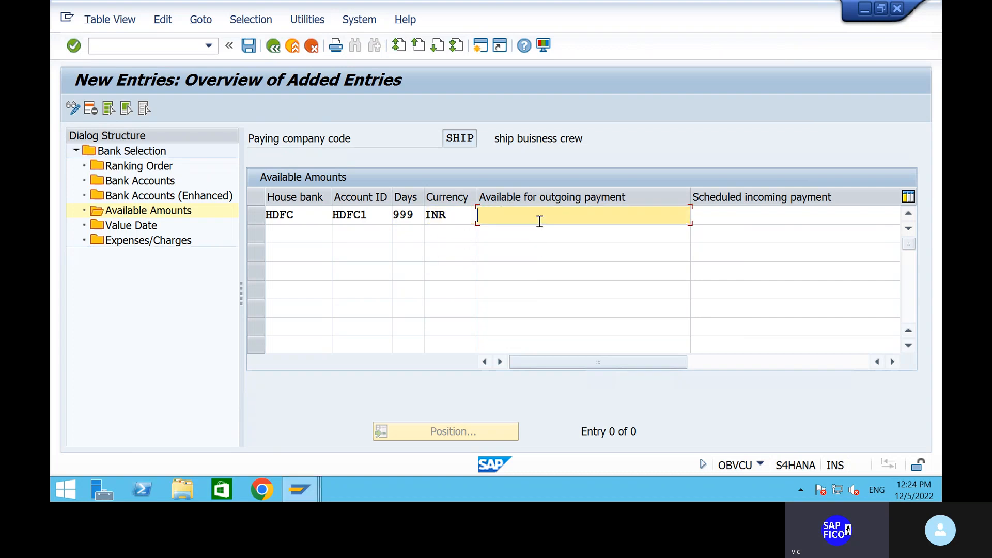
text(9999999)
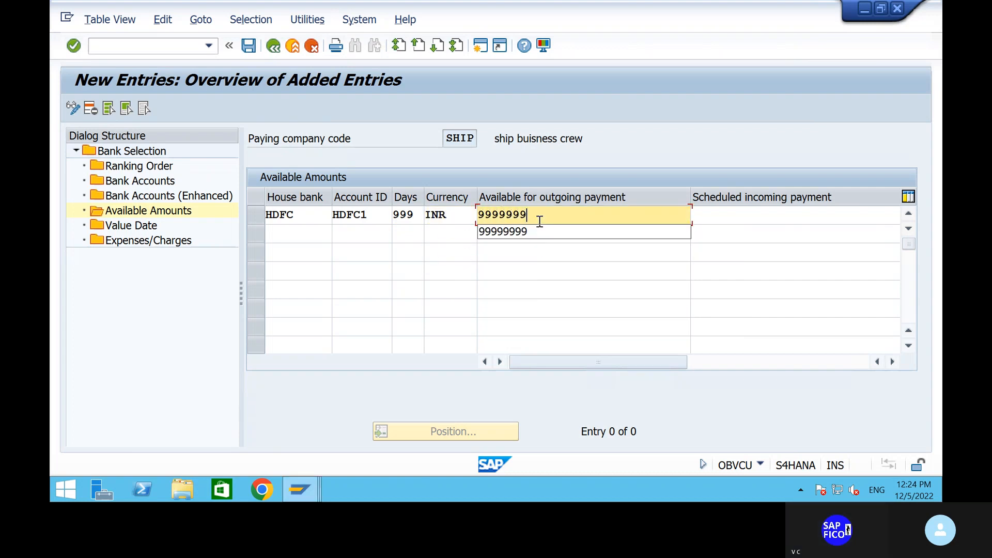
click(714, 214)
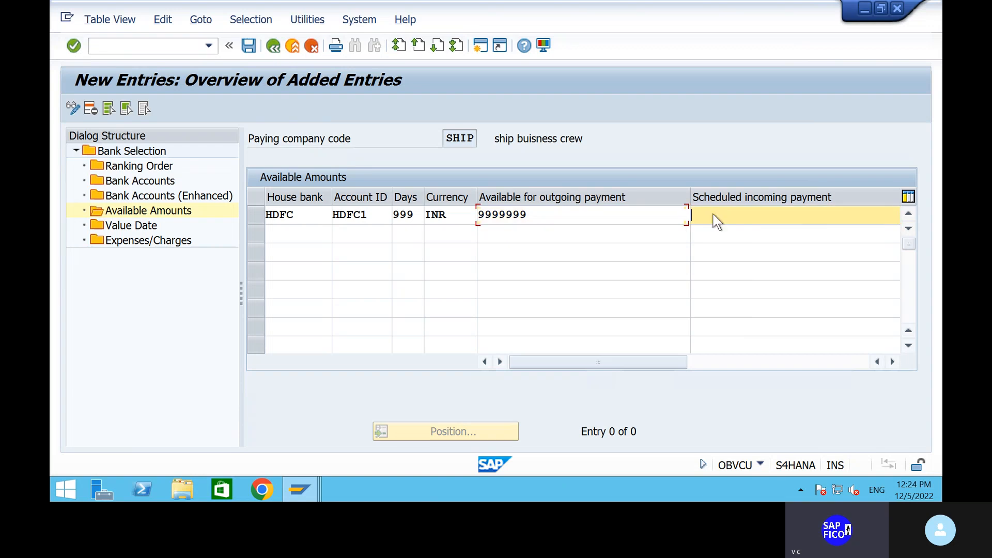
text(999)
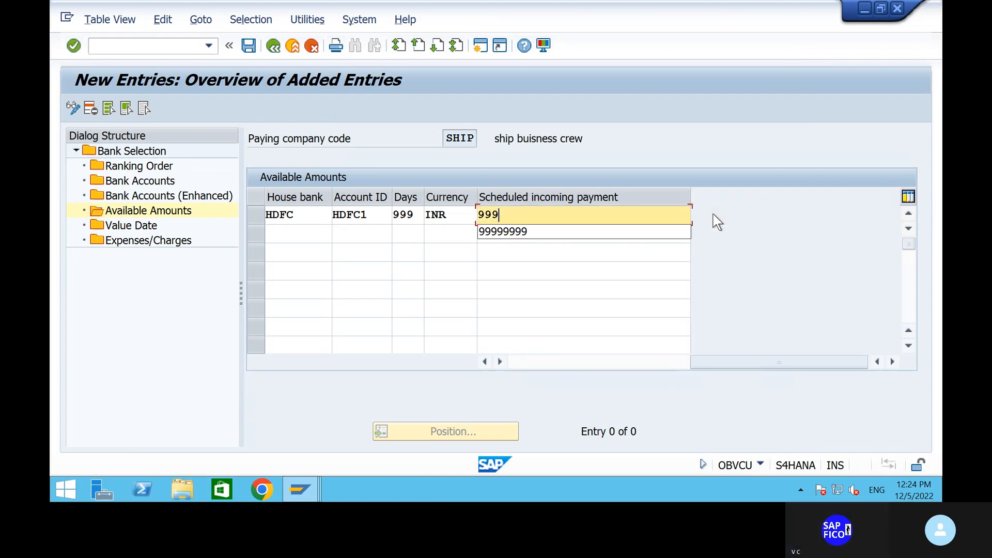
click(532, 231)
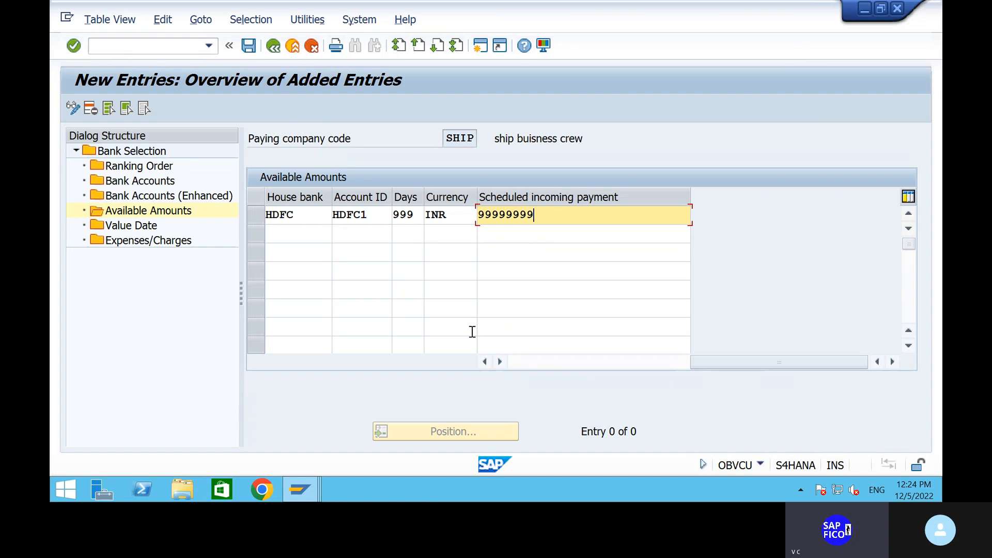
key(Return)
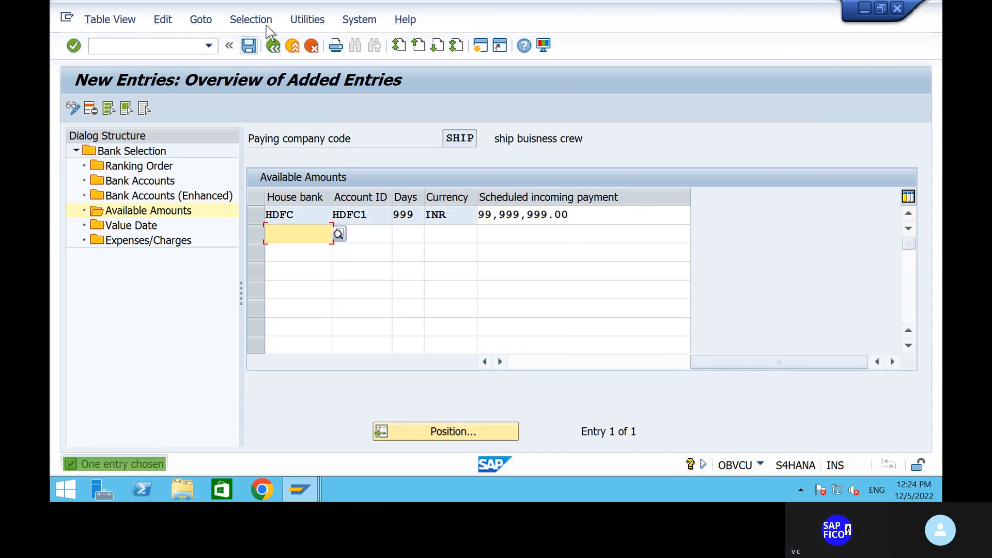
click(249, 45)
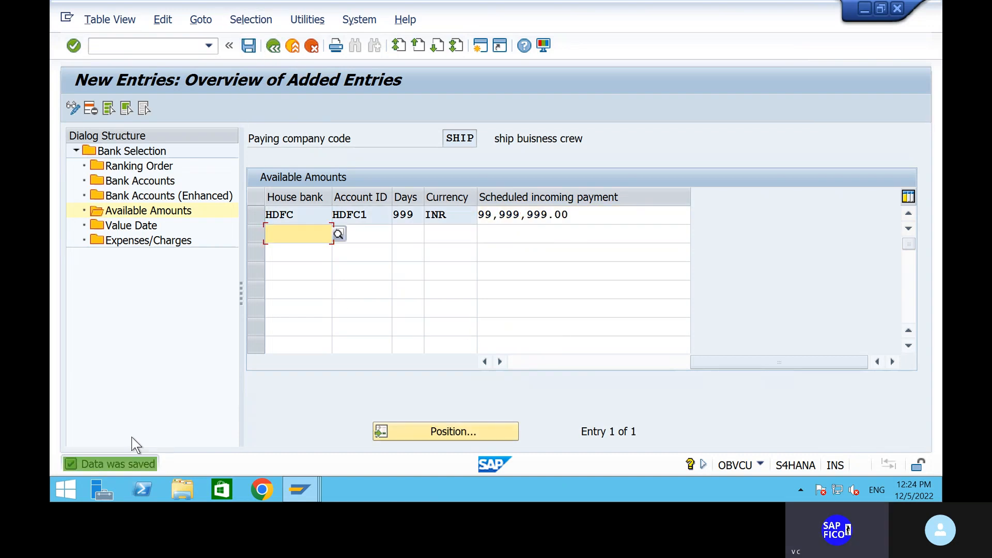
Back out of Available Amounts, Bank Selection and FBZP to the SAP start screen
click(274, 46)
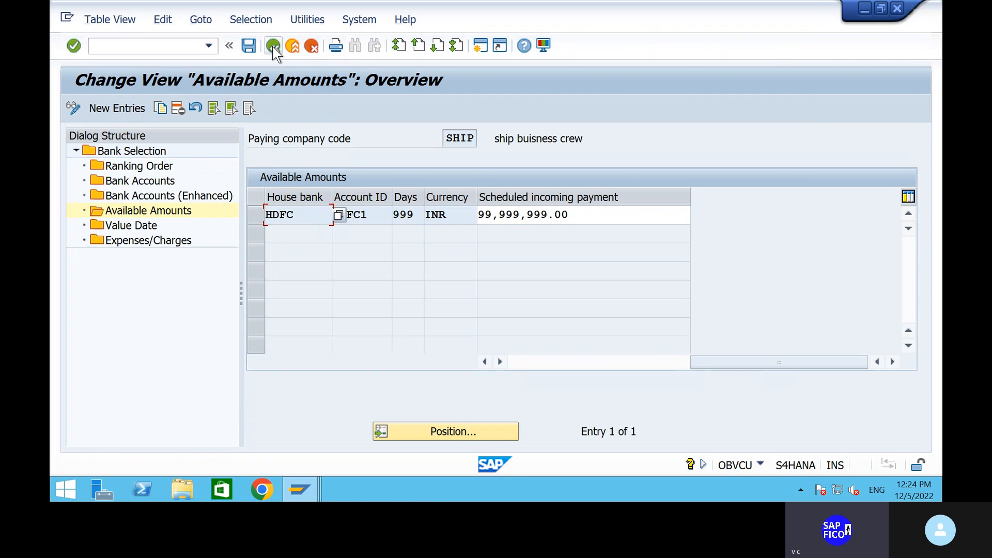
click(273, 46)
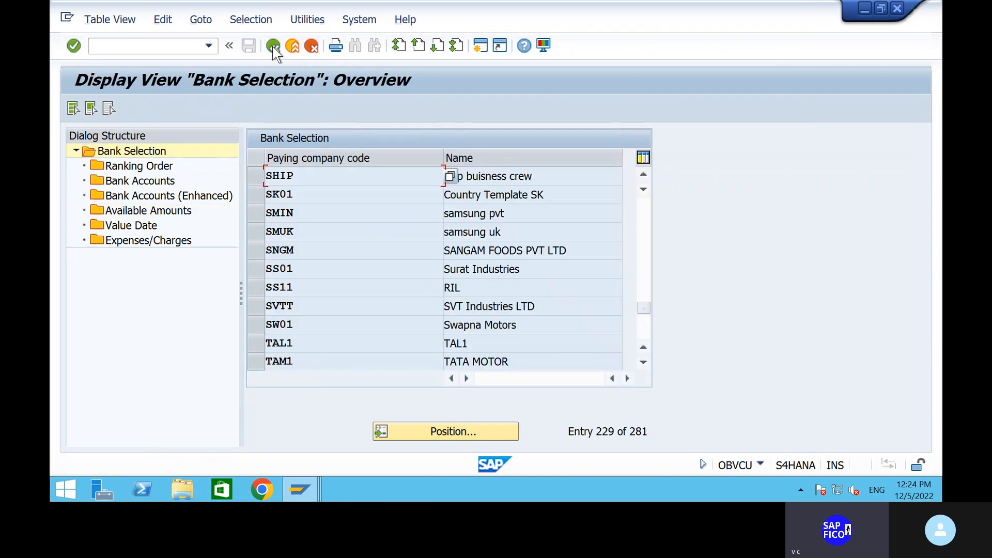
click(273, 46)
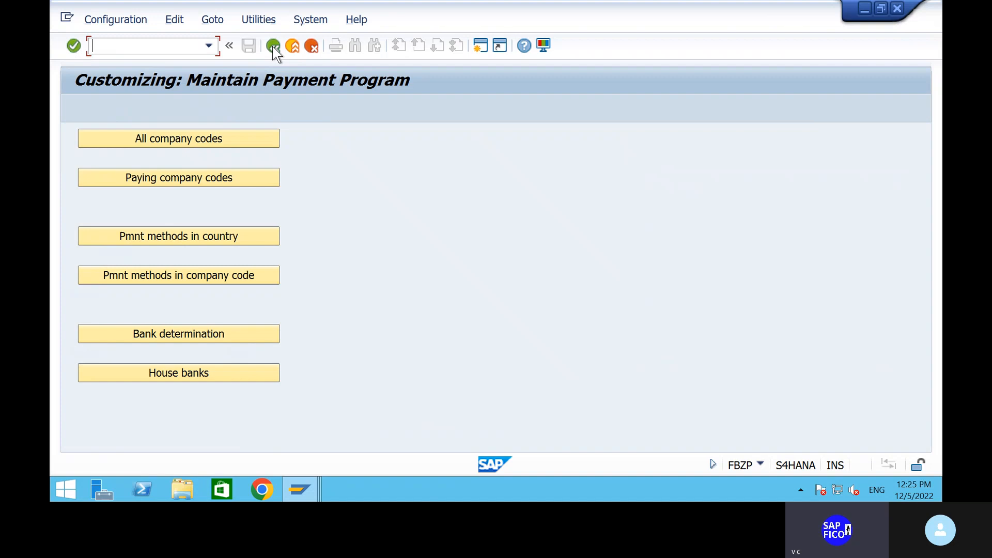
text(/)
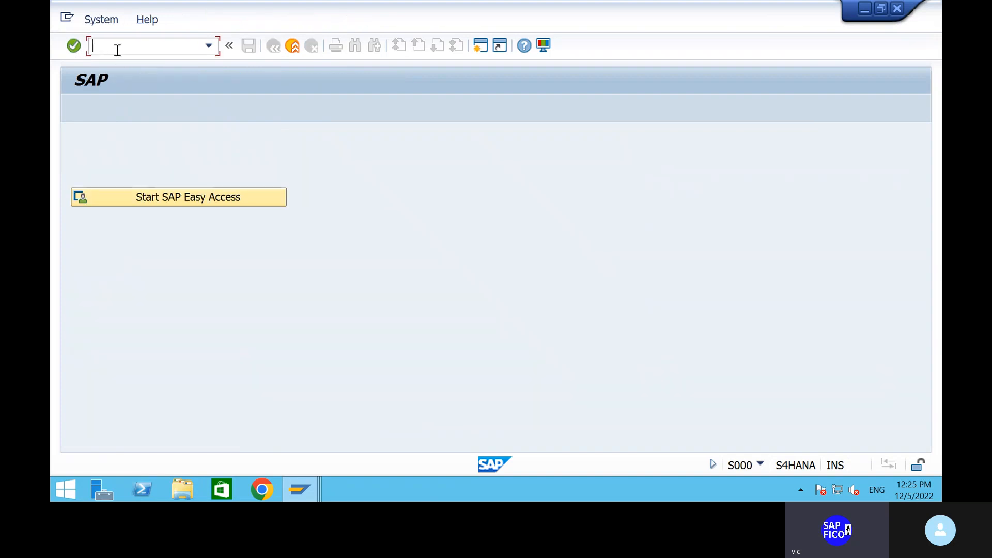
Open G/L account 200100 HDFC BANK AC in FS00 in change mode, showing its bank/interest settings
text(fs00)
key(Return)
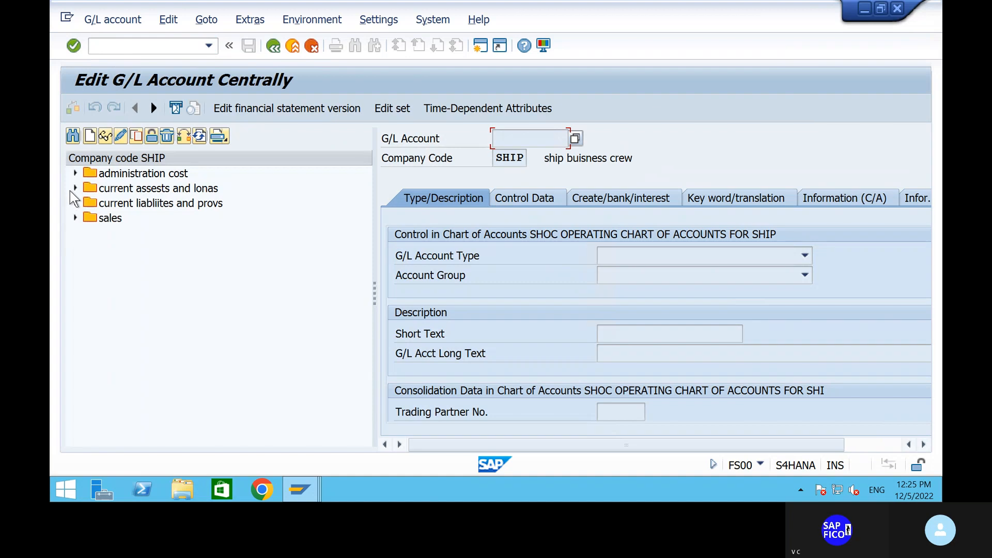
click(75, 188)
click(181, 204)
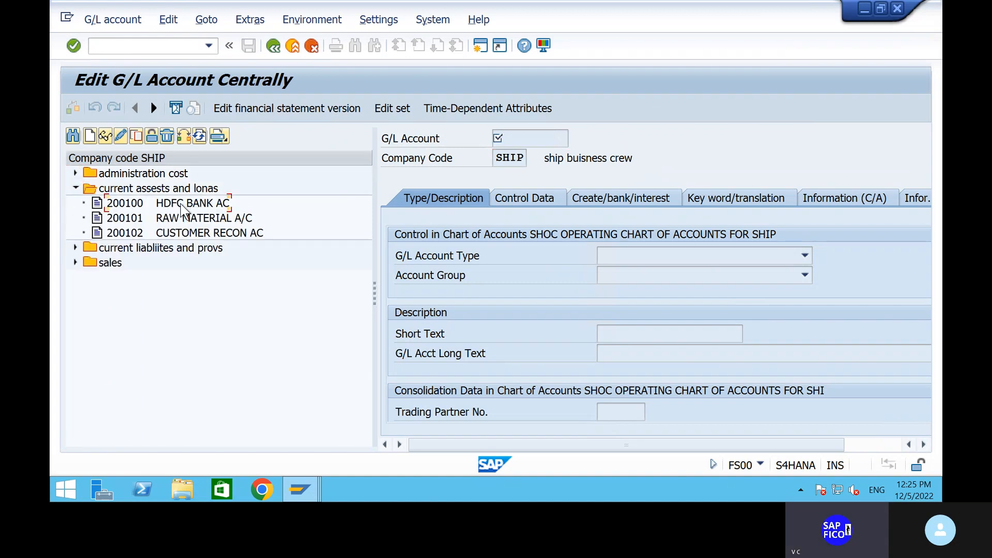
right_click(181, 205)
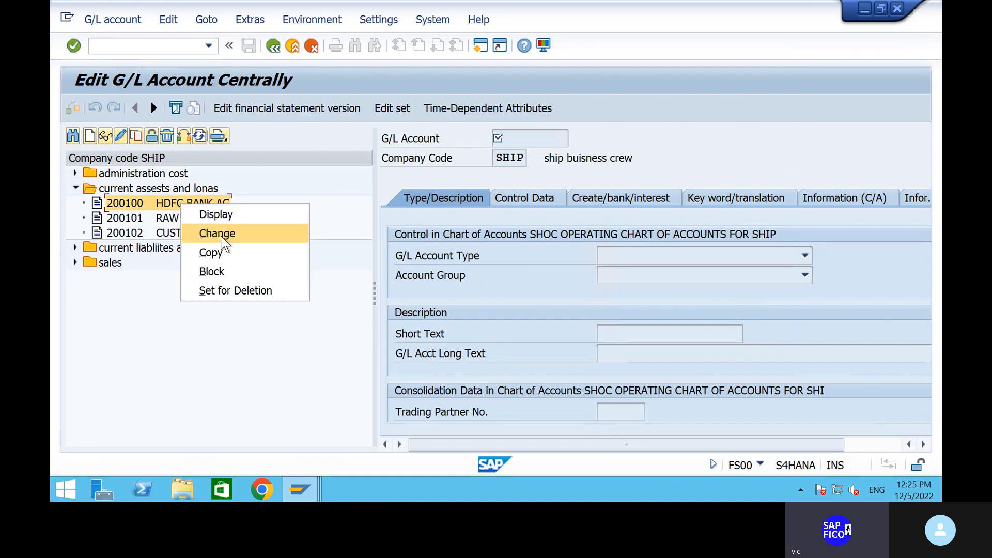
click(221, 237)
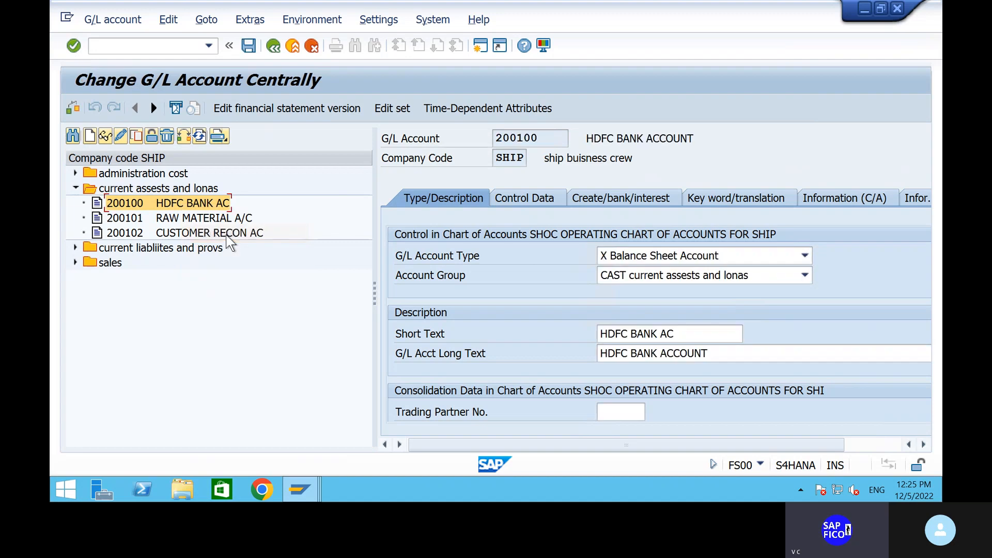
click(604, 202)
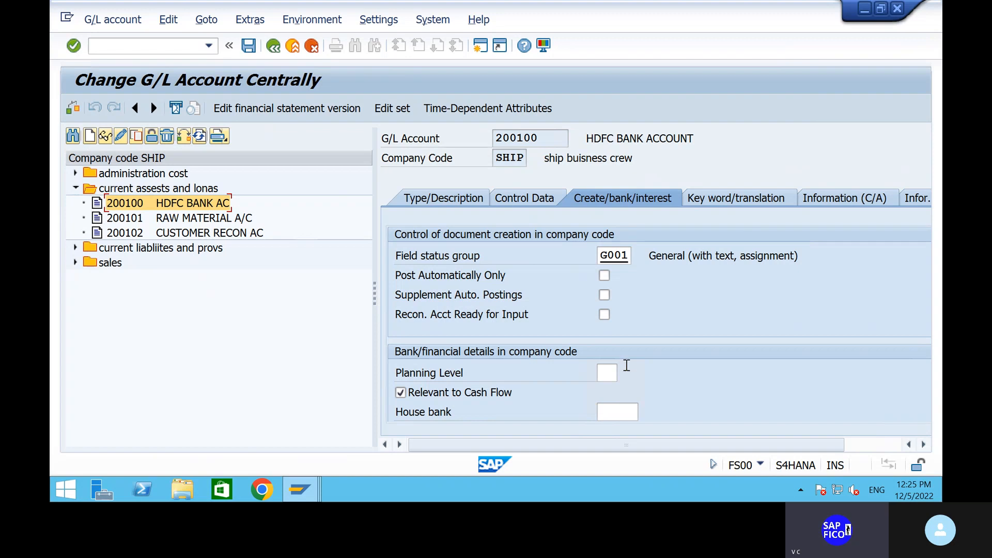
Assign house bank HDFC and account ID HDFC1 to account 200100 and save
click(622, 406)
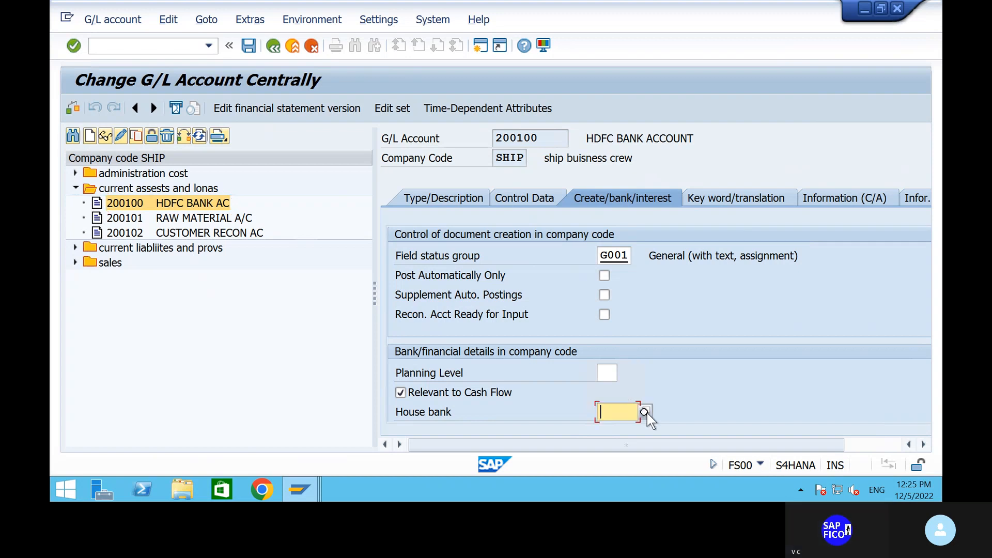
click(646, 413)
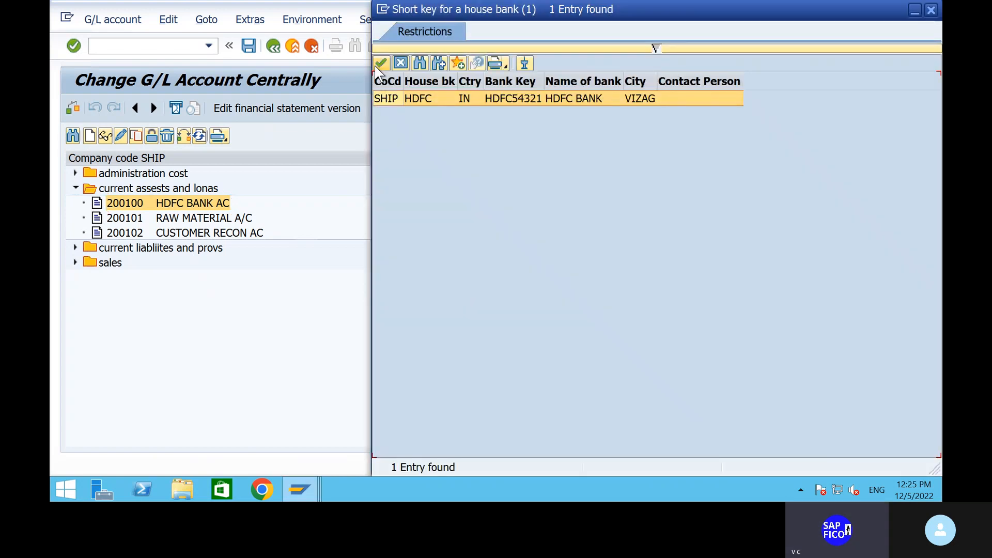
click(382, 66)
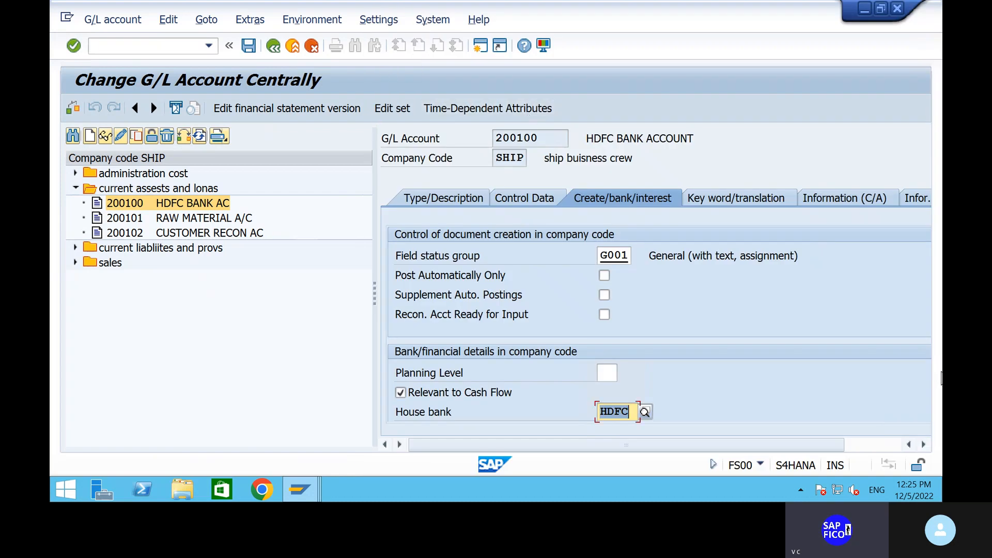
click(879, 445)
click(916, 378)
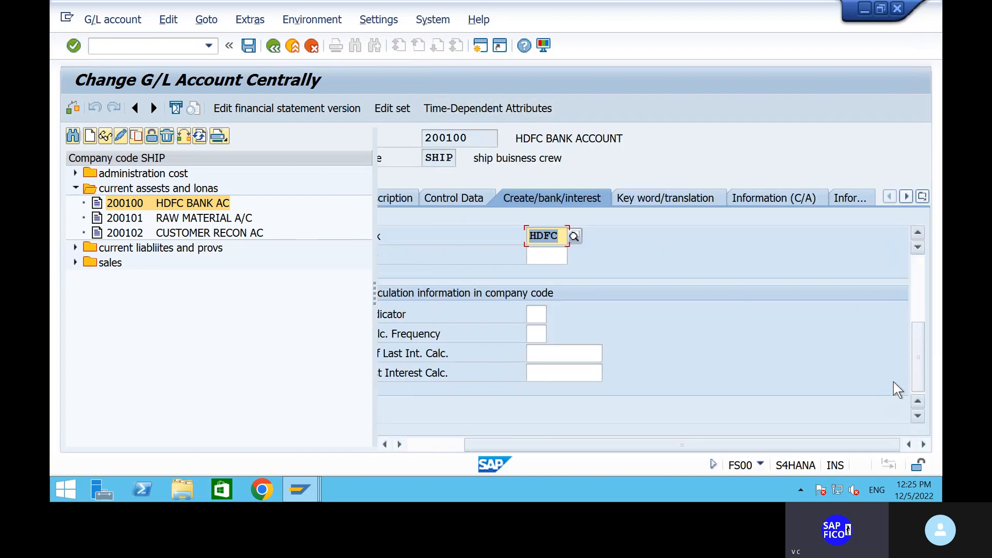
click(534, 256)
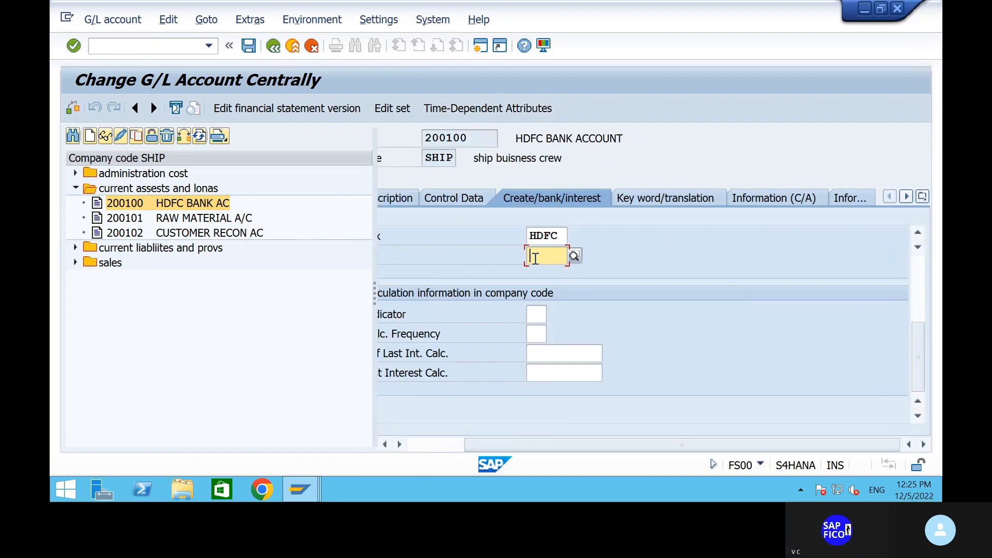
click(574, 256)
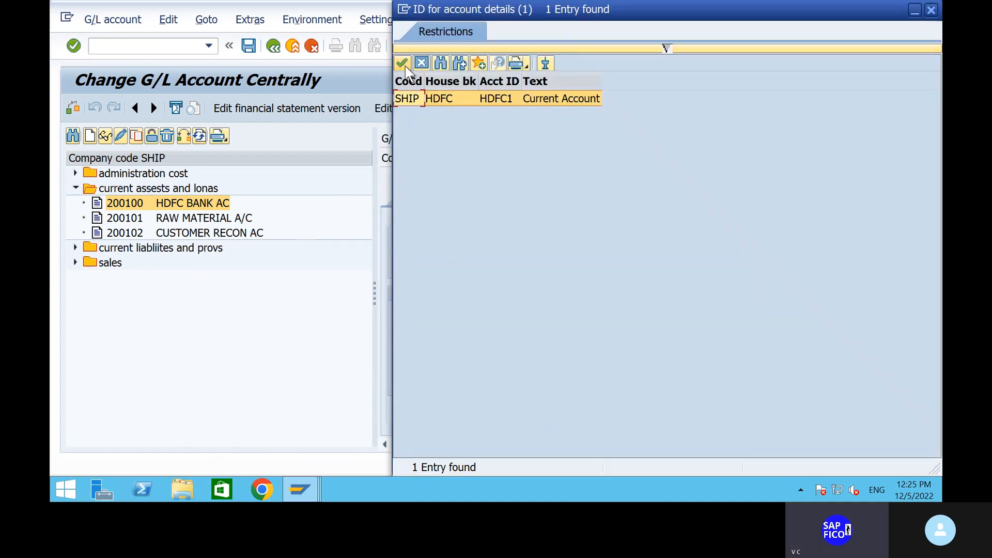
click(404, 63)
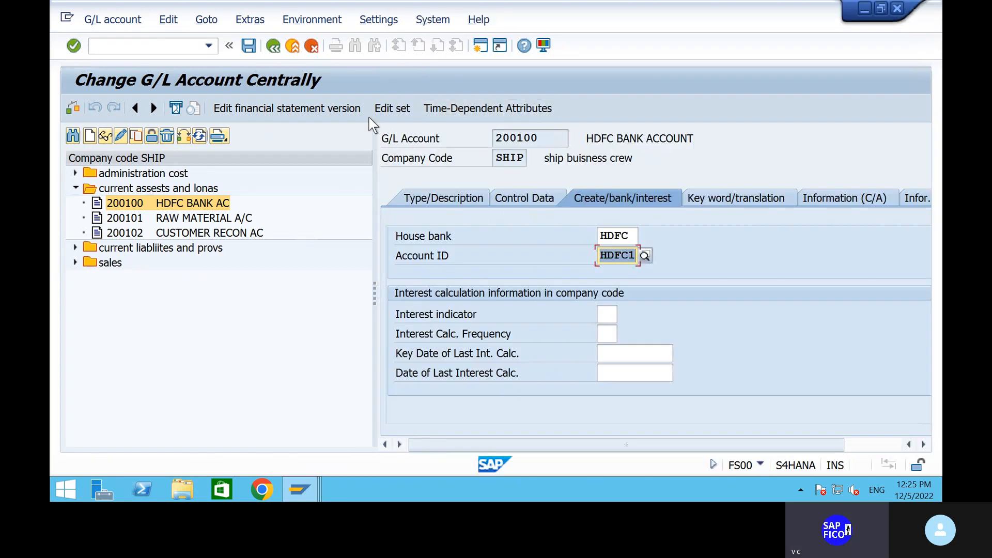
click(249, 45)
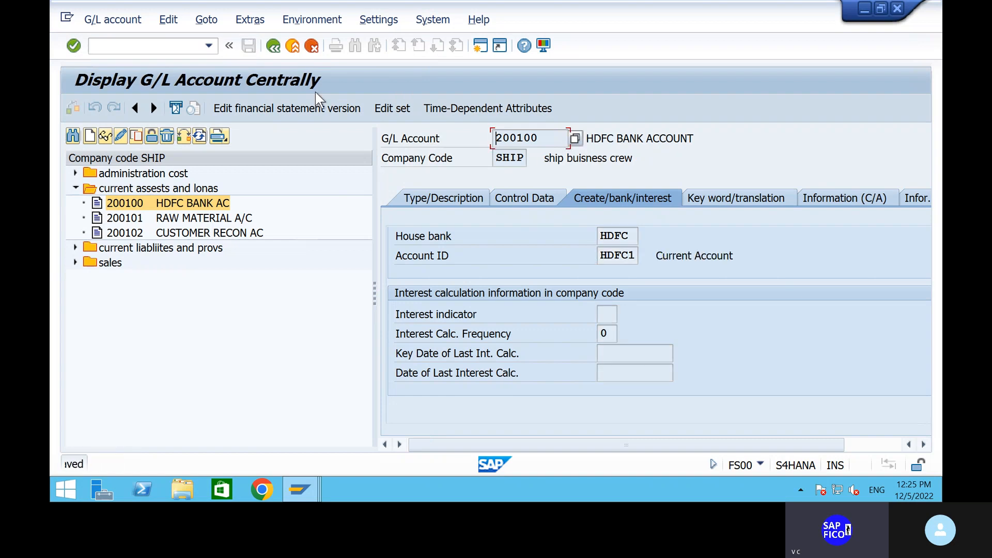
click(119, 46)
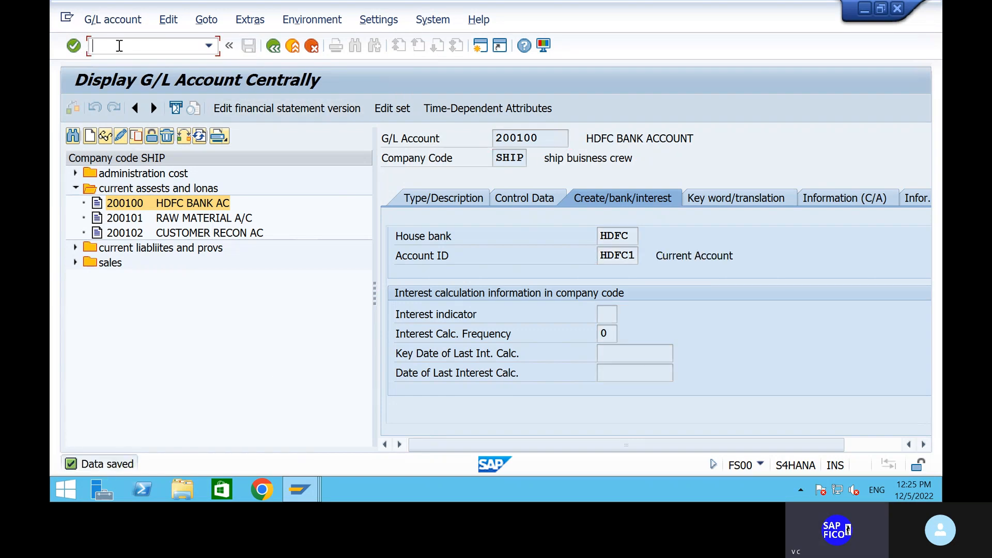
text(/nxk02)
Open vendor 1906's company code SHIP data at the Payment Transactions section in XK02
key(Return)
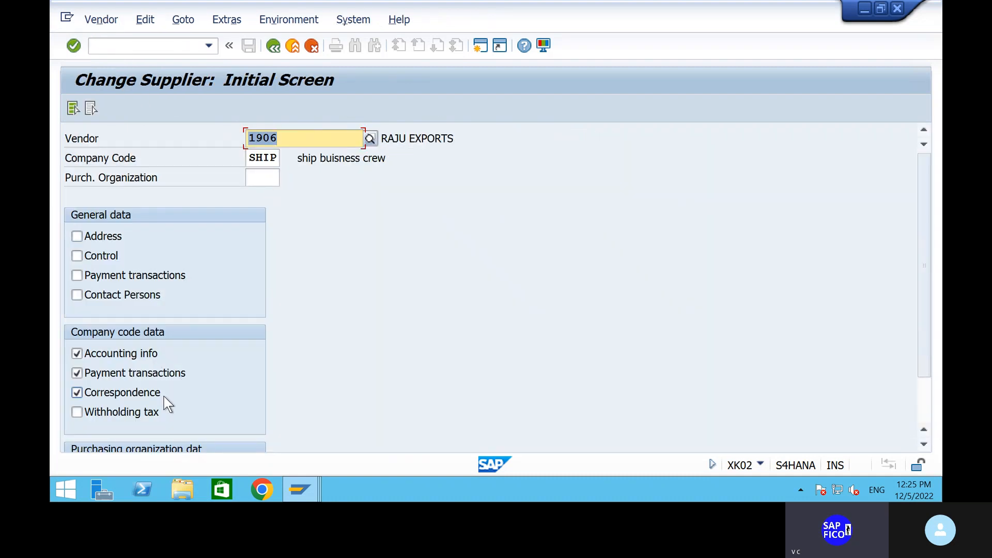
key(Return)
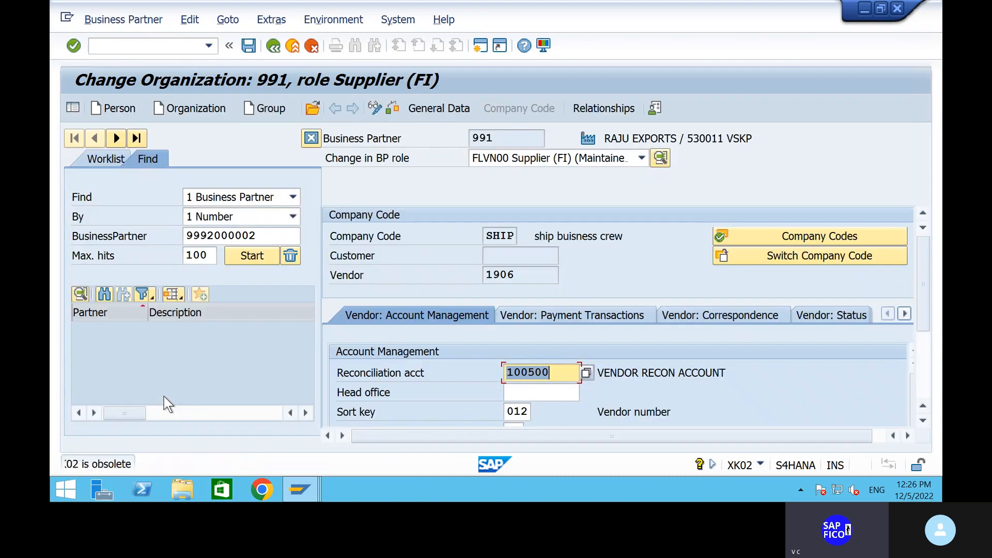
scroll(436, 392, down, 3)
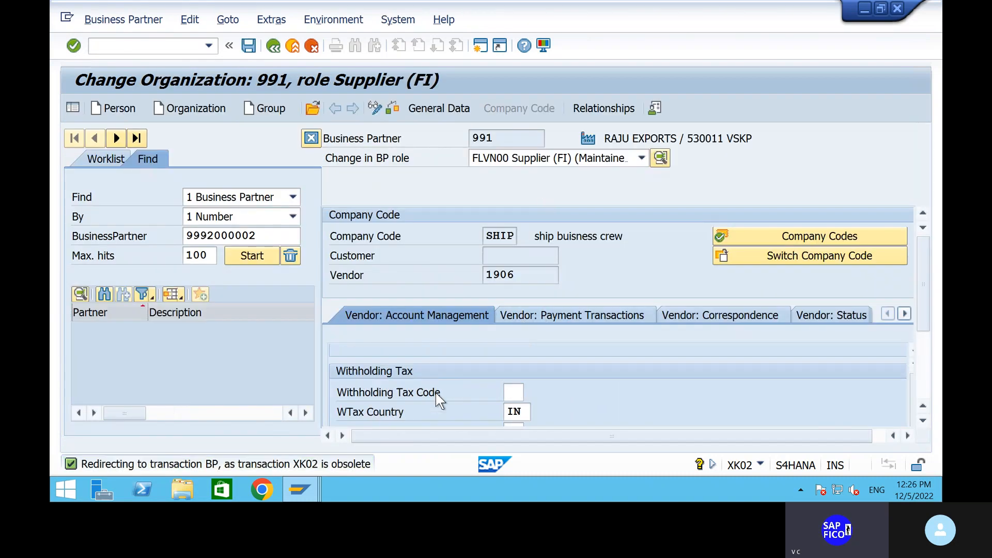
scroll(436, 393, down, 2)
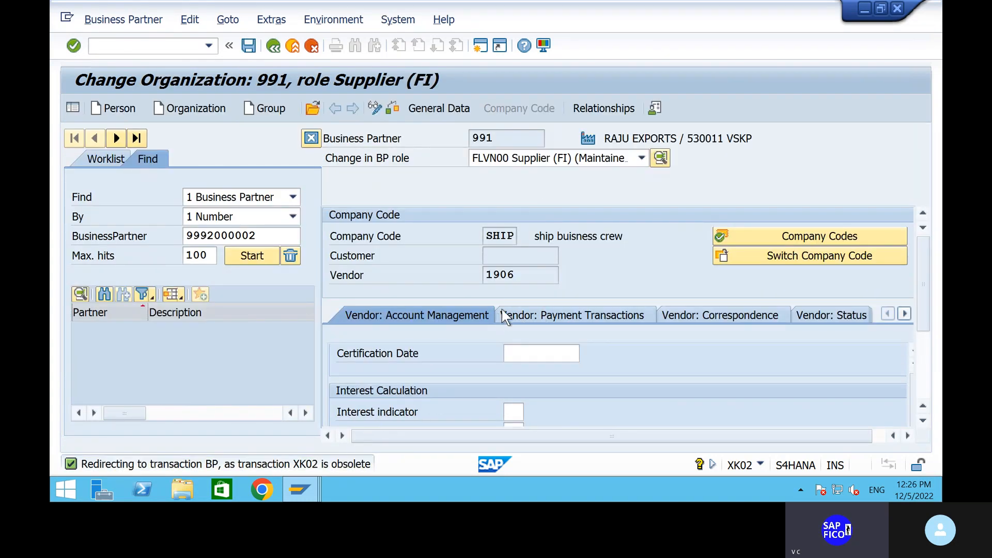
click(529, 312)
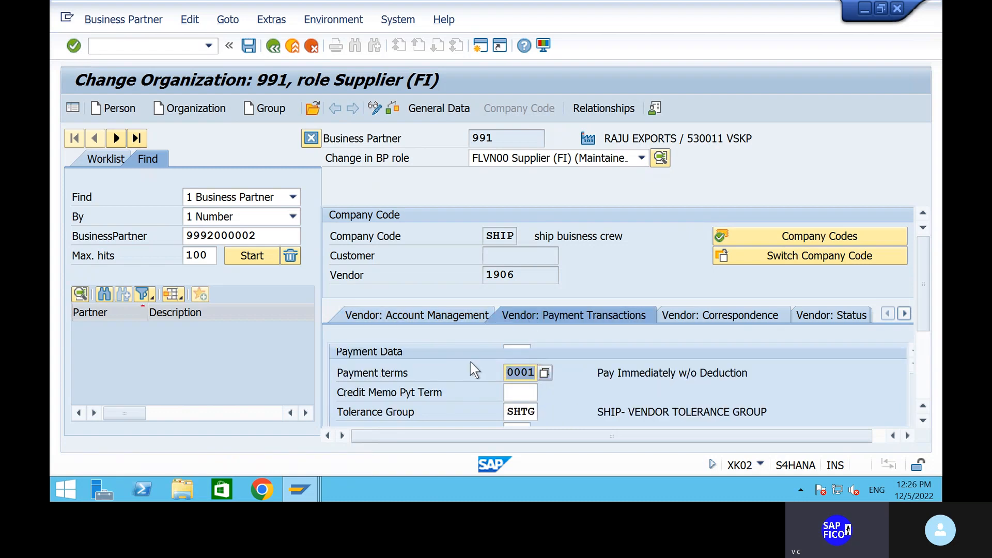
scroll(470, 362, down, 5)
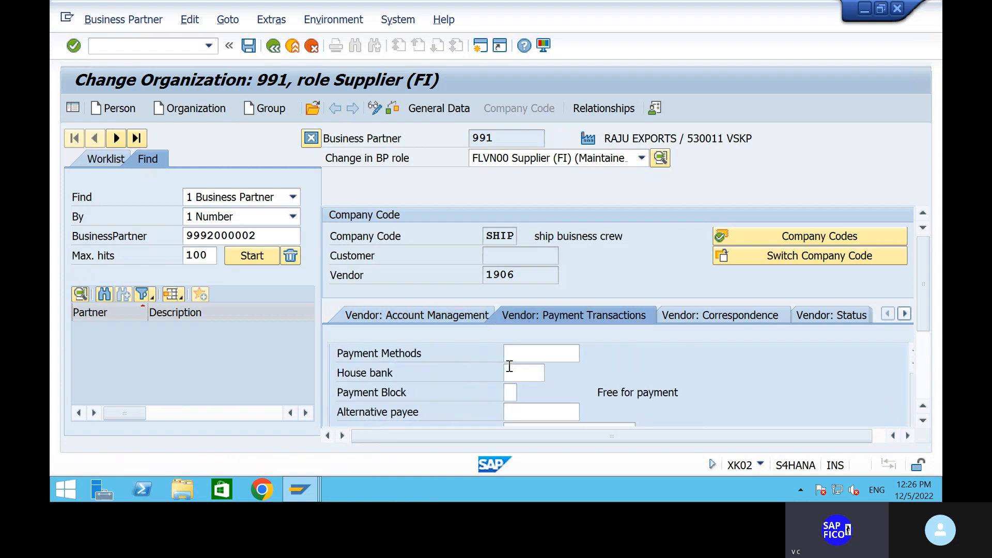
Set vendor 1906's payment method to 5 and house bank to HDFC, and save
click(525, 354)
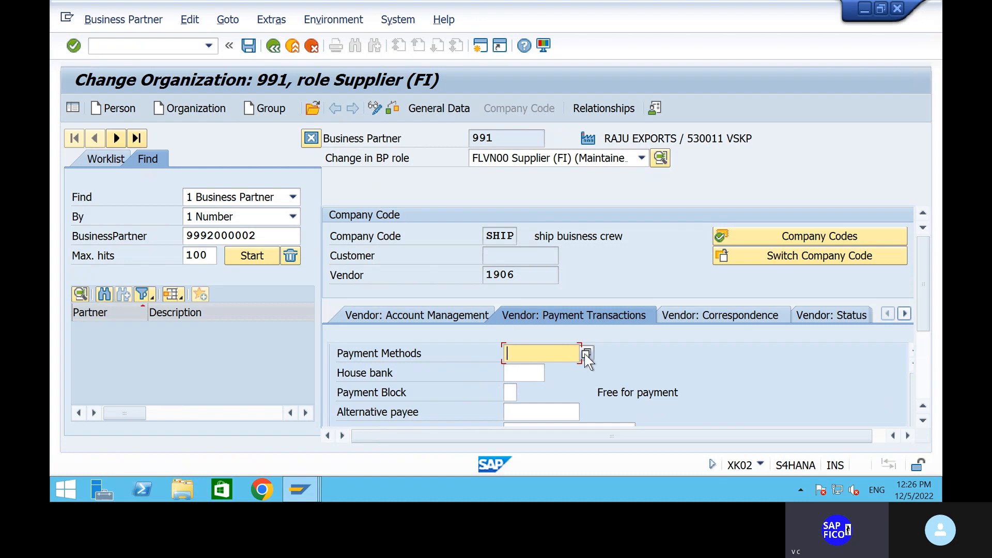
click(587, 354)
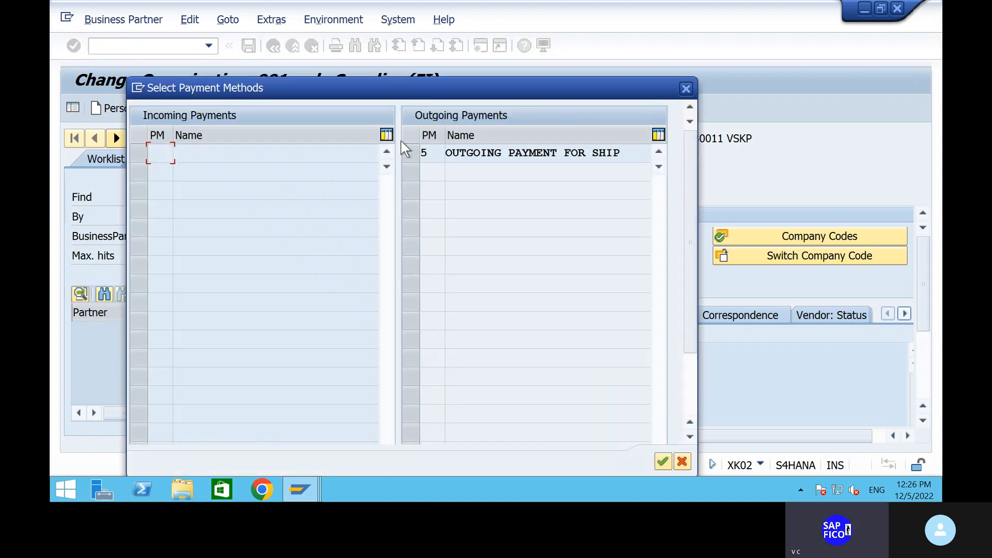
click(413, 151)
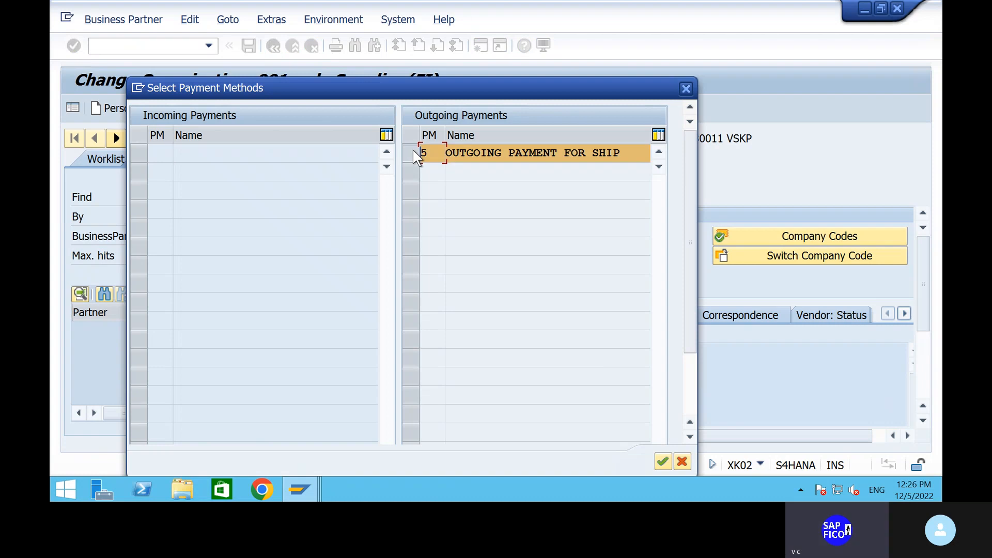
click(660, 459)
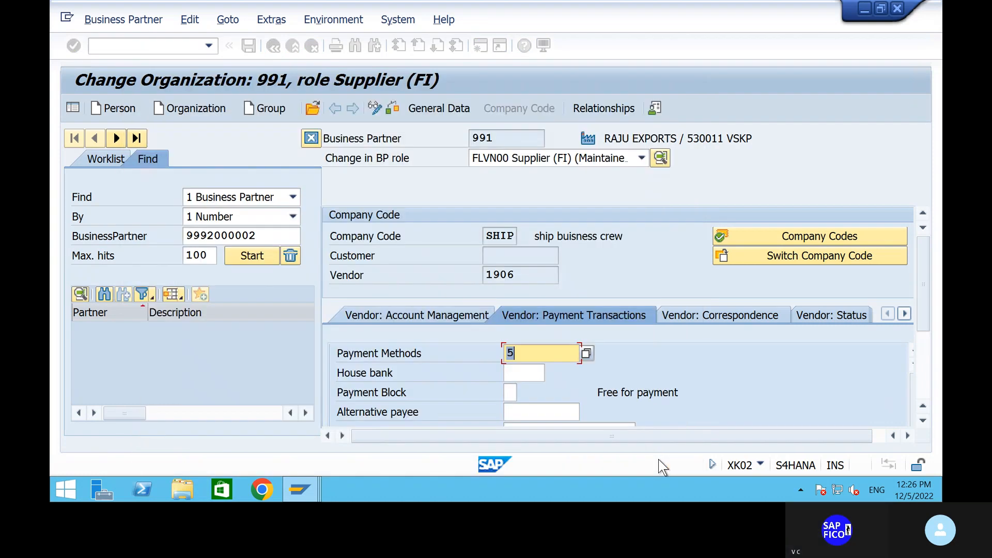
click(527, 372)
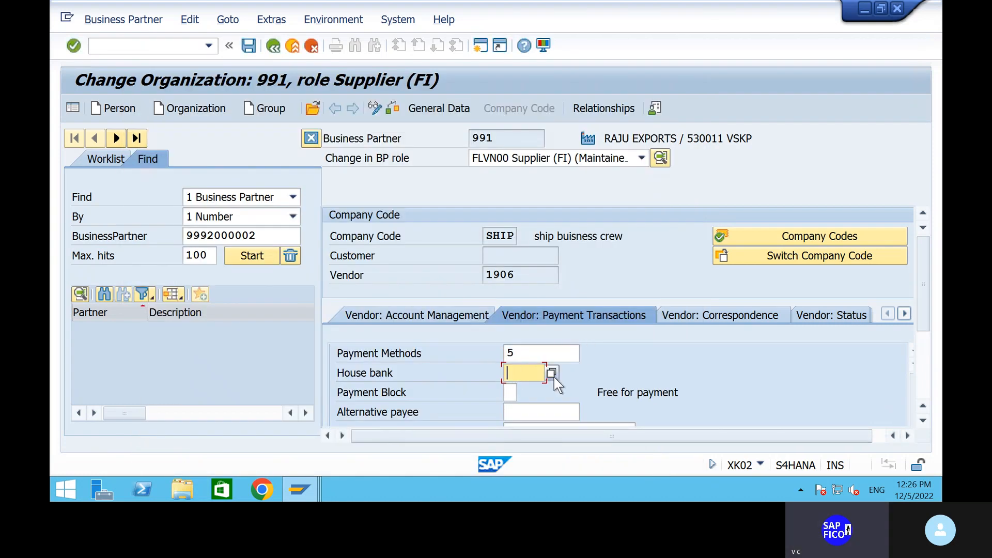
click(552, 373)
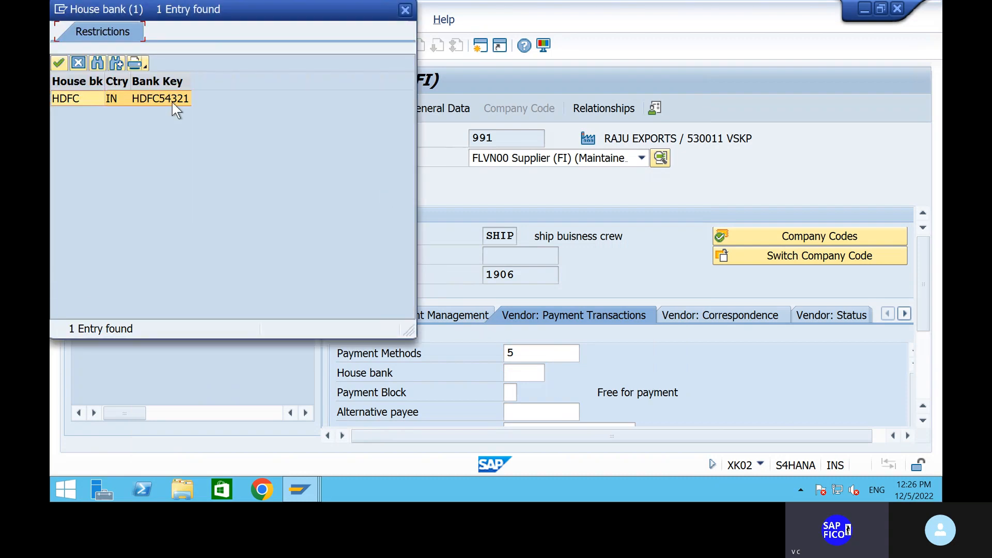
click(59, 61)
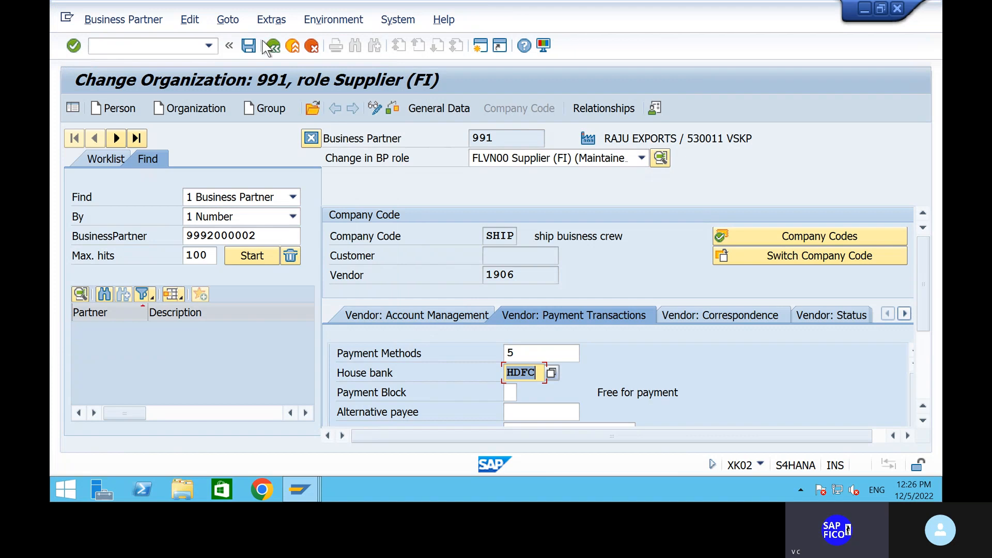
click(248, 46)
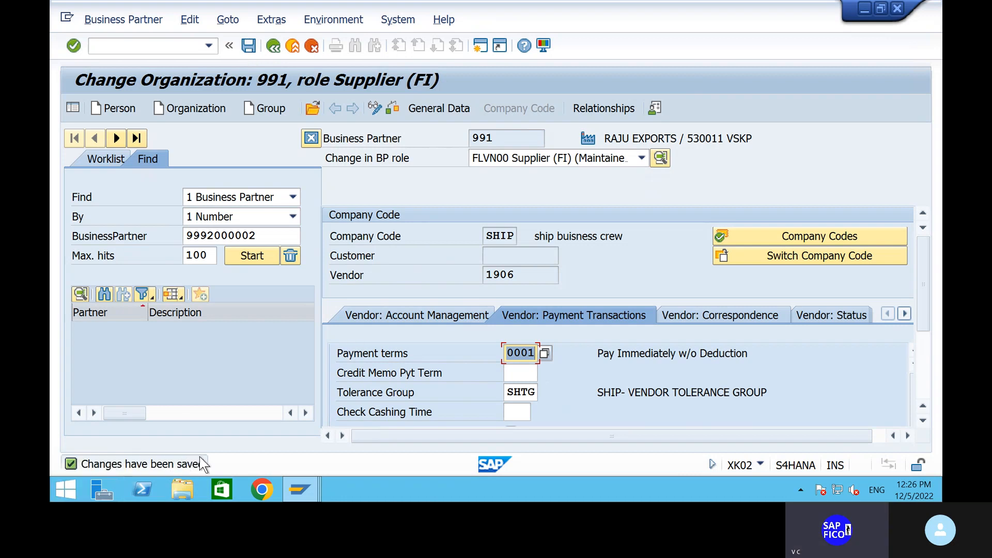
click(116, 46)
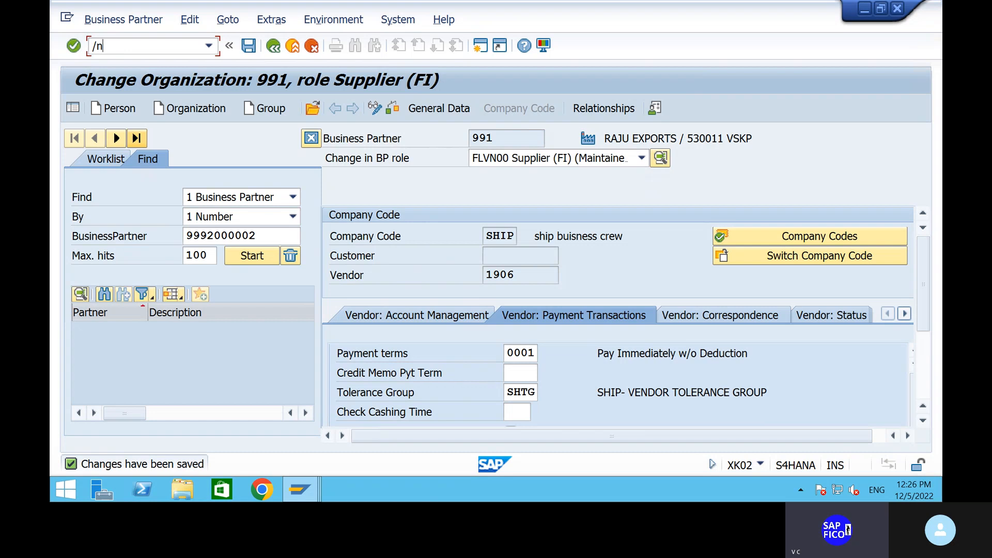
Start an FB60 vendor invoice for company code SHIP
text(/n)
key(Return)
text(fb)
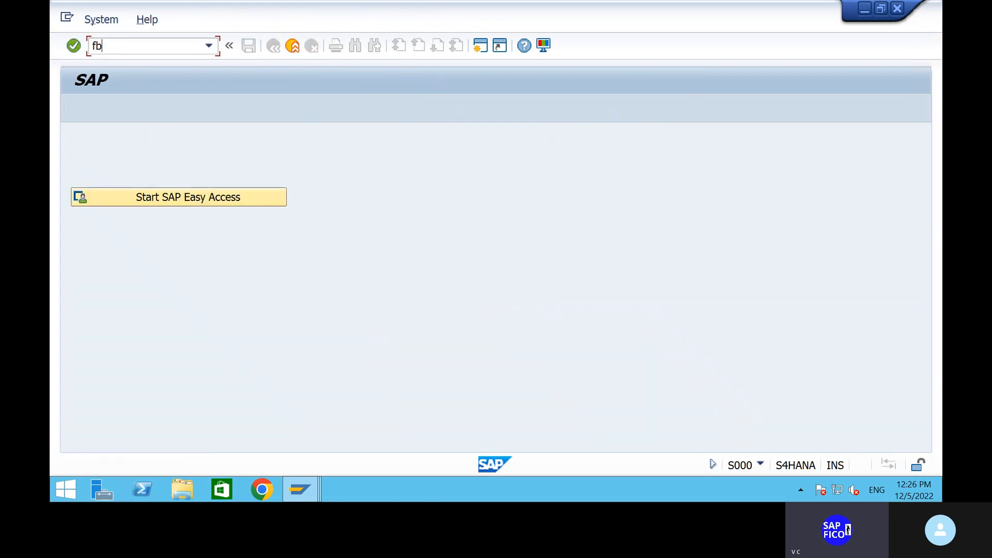
text(60)
key(Return)
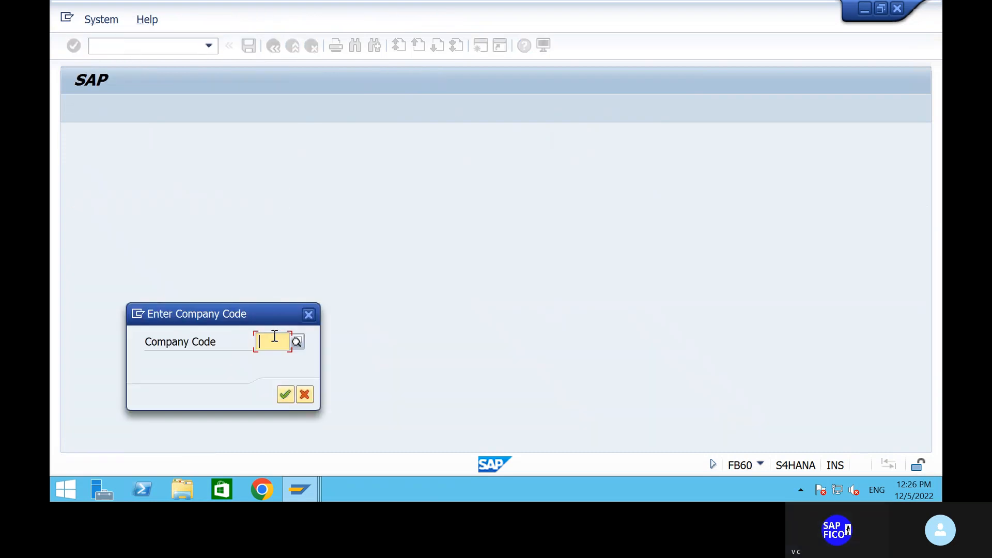
text(ship)
key(Return)
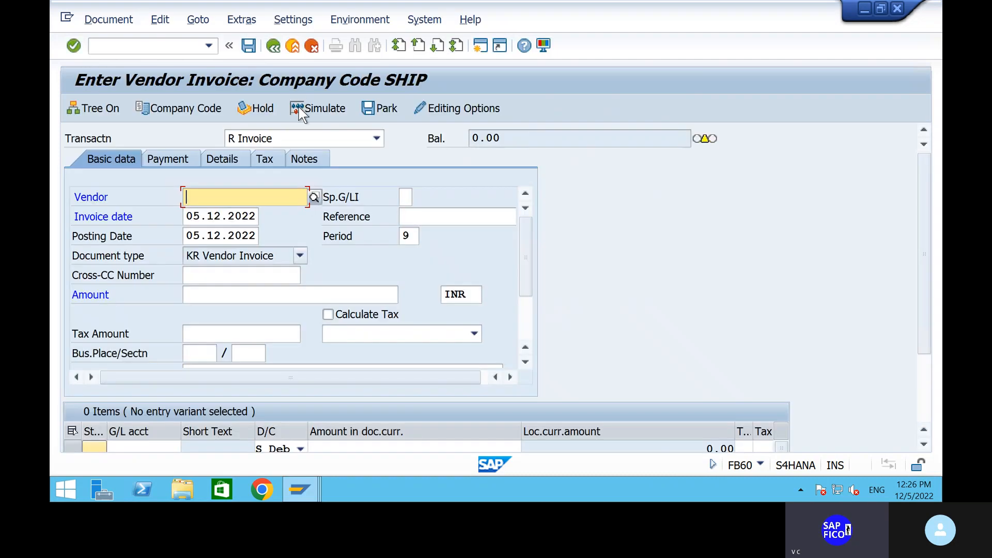
Enter vendor 1906, amount 10000, reference 1 and text 'BUYING RAW MATERIAL FROM VENDOR'
text(1906)
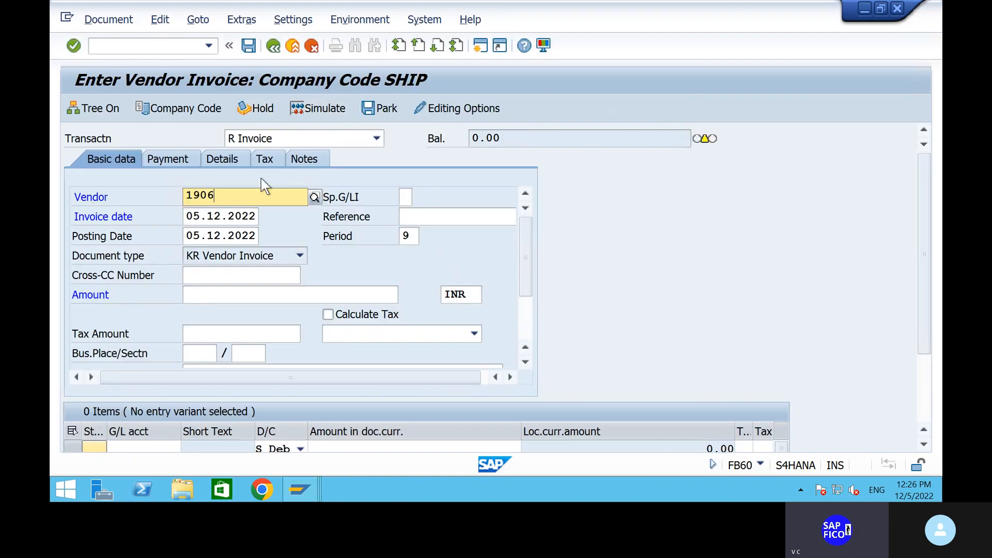
click(256, 228)
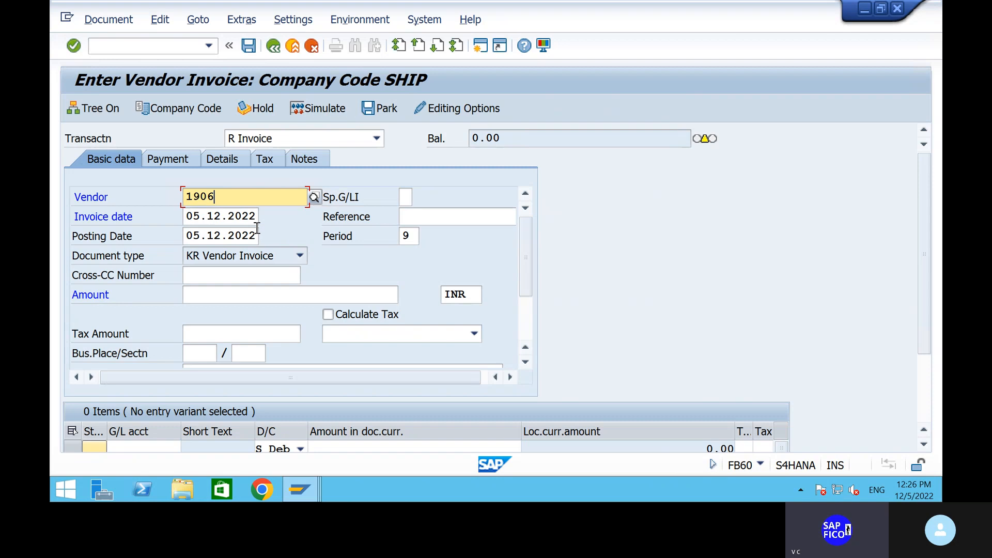
click(234, 295)
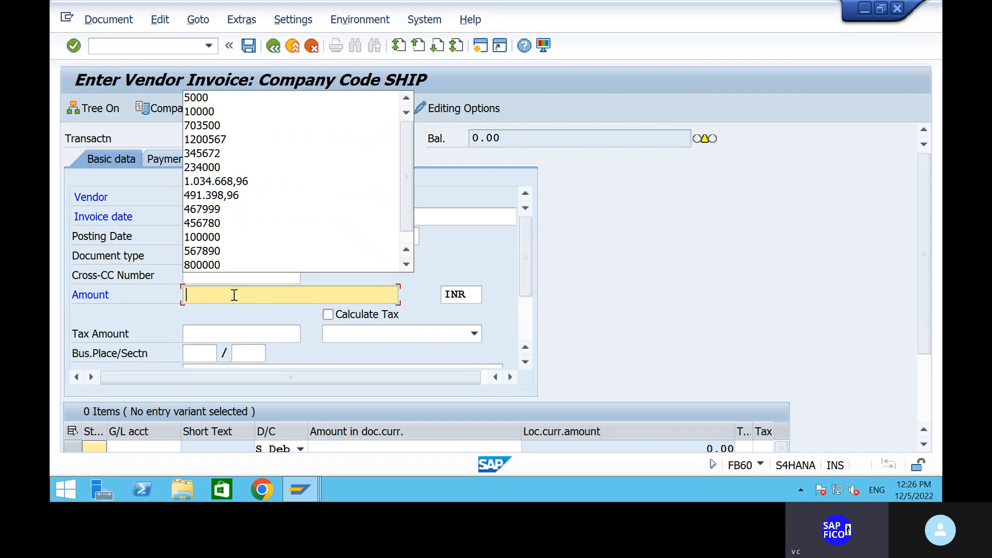
click(227, 113)
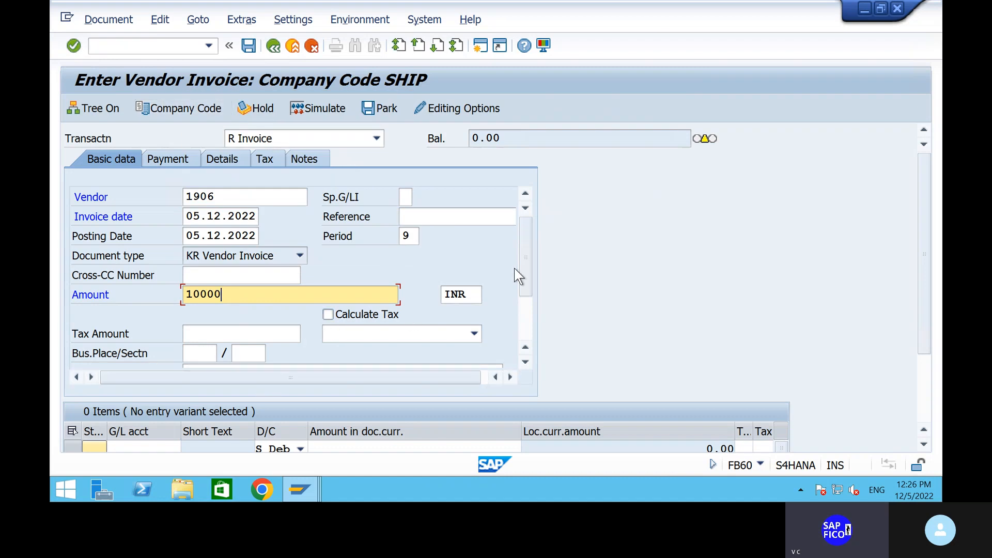
click(449, 217)
text(1)
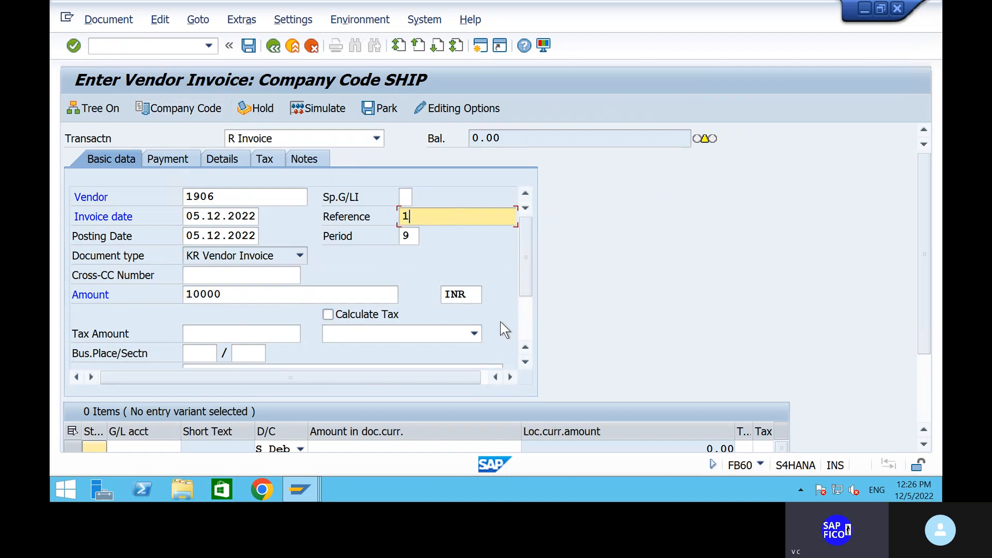
scroll(531, 325, down, 2)
click(270, 276)
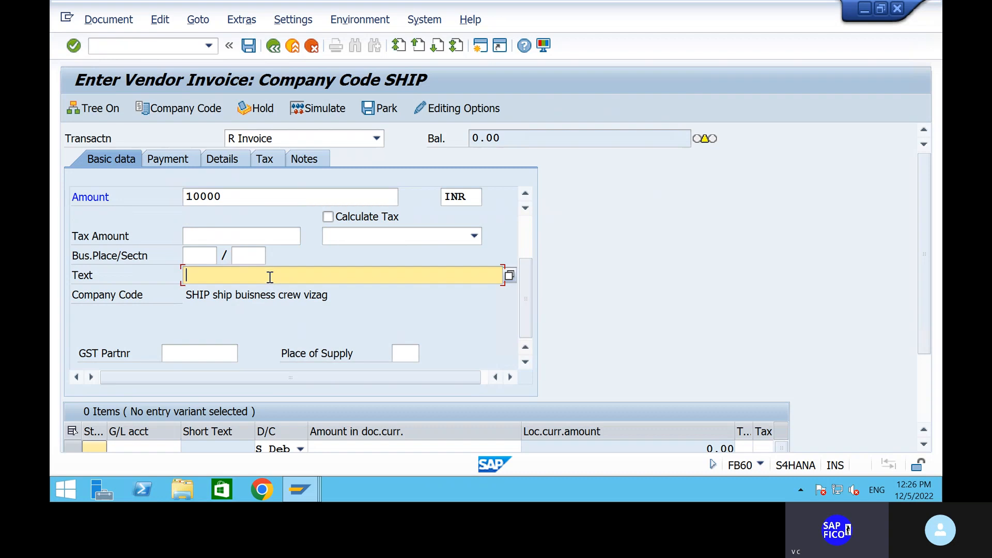
click(279, 293)
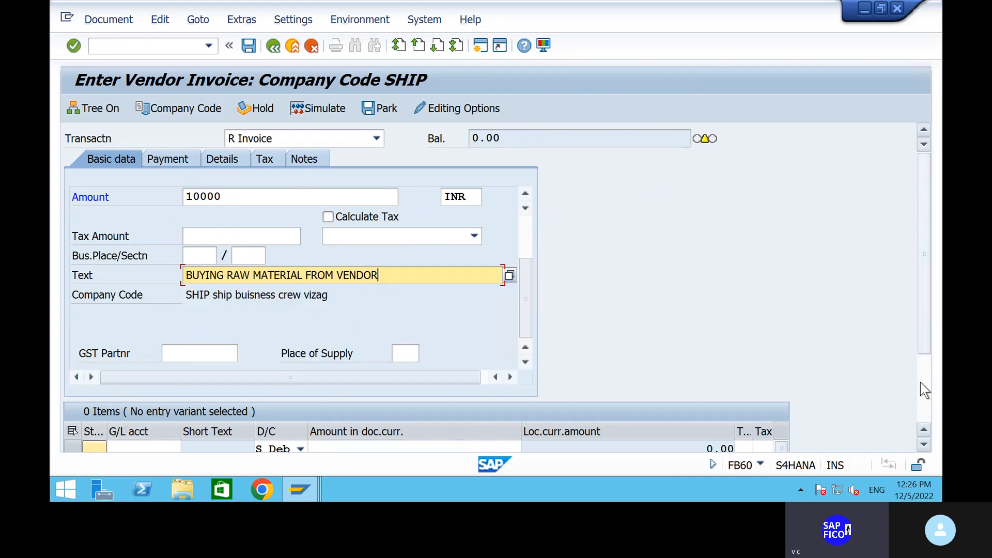
scroll(173, 358, down, 2)
Choose G/L account 200101, the RAW MATERIAL ACCOUNT, for the first line item
click(139, 344)
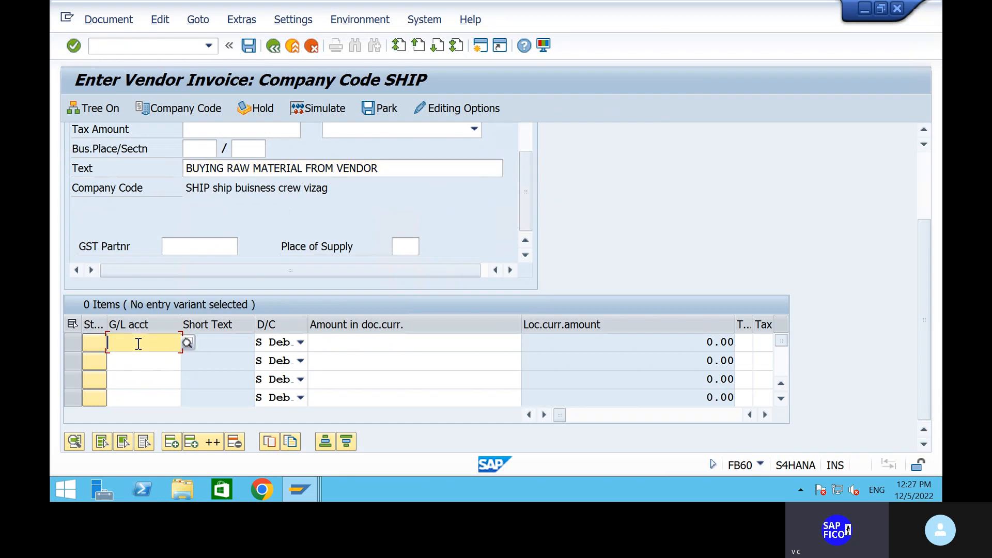
click(139, 344)
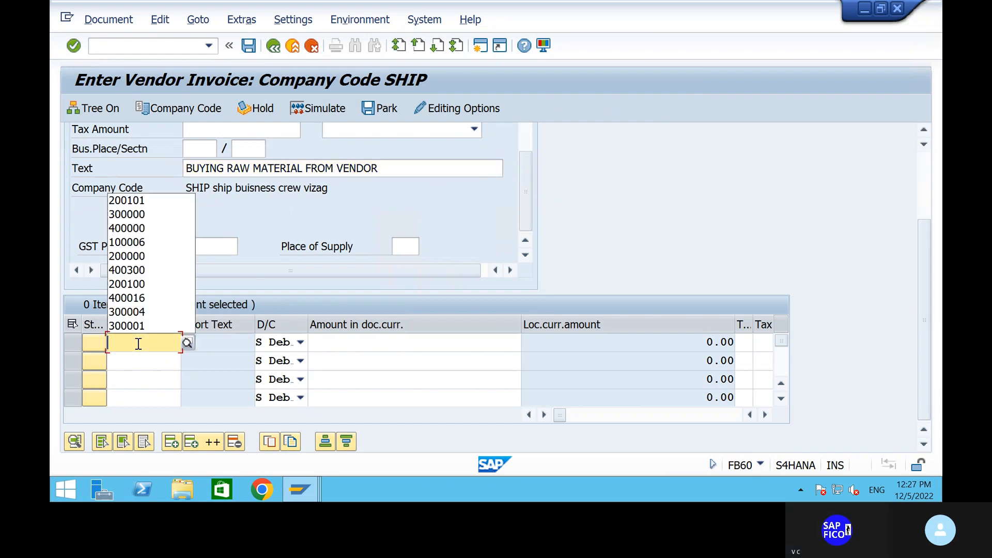
click(150, 203)
key(BackSpace)
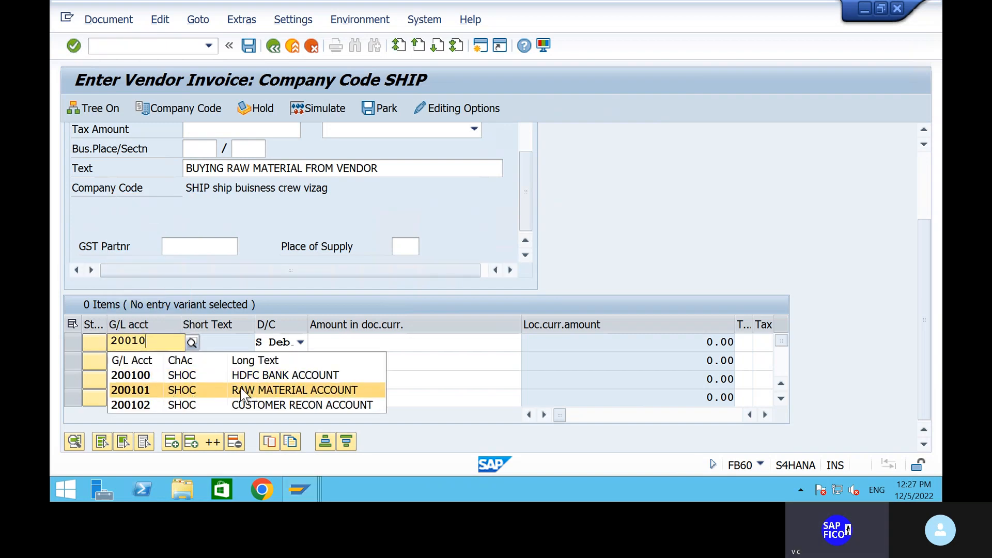
click(244, 391)
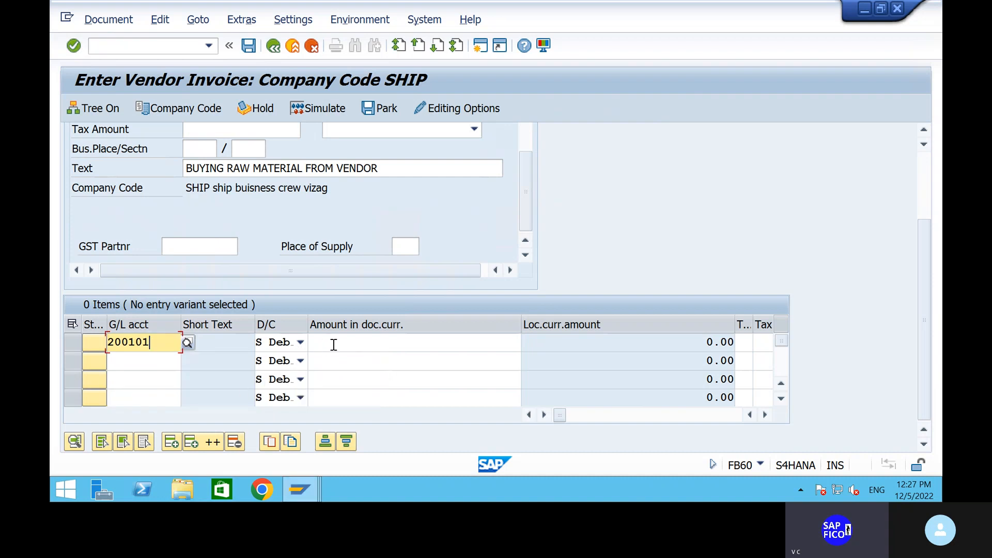
Enter the 10,000 line amount, simulate, and post the invoice as document 602
click(333, 345)
text(10,00)
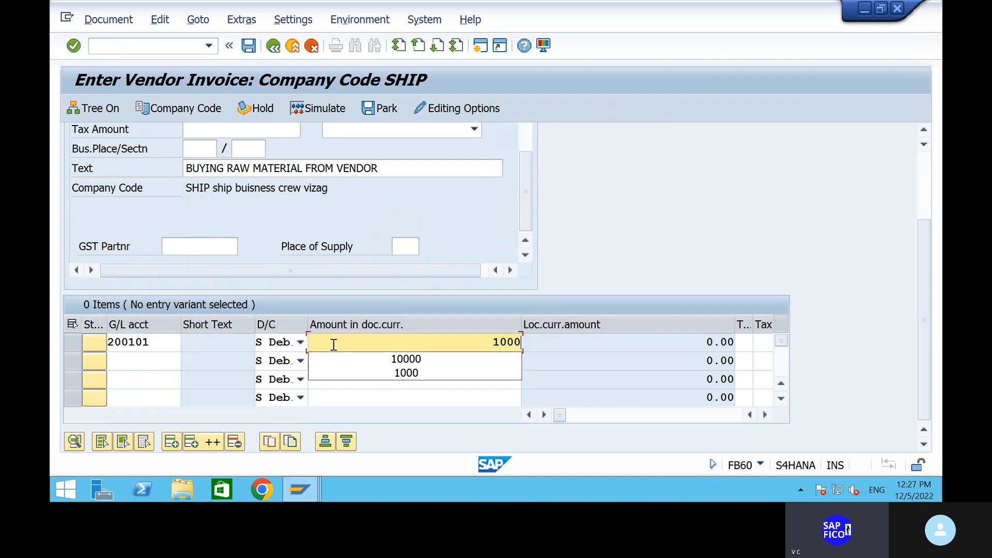
text(0)
key(Return)
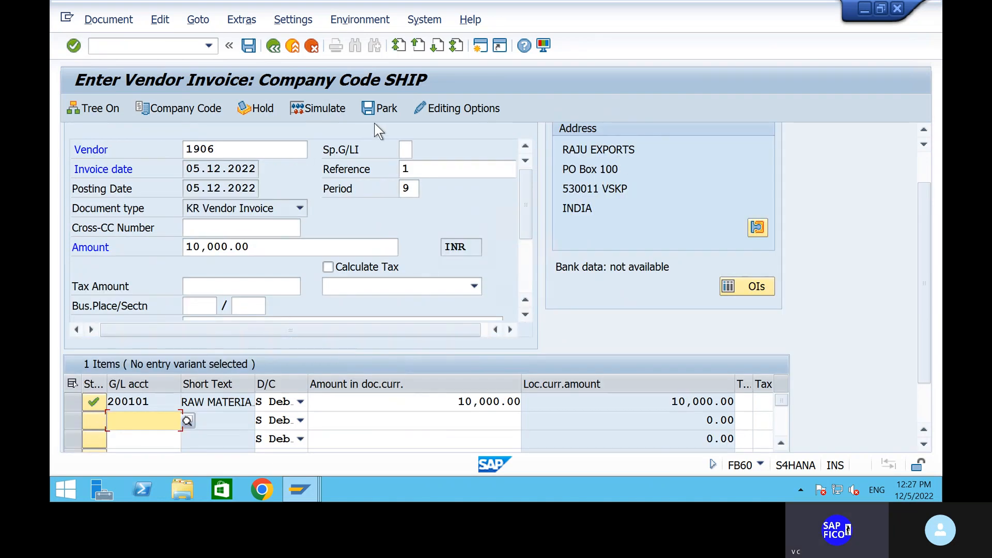
click(321, 108)
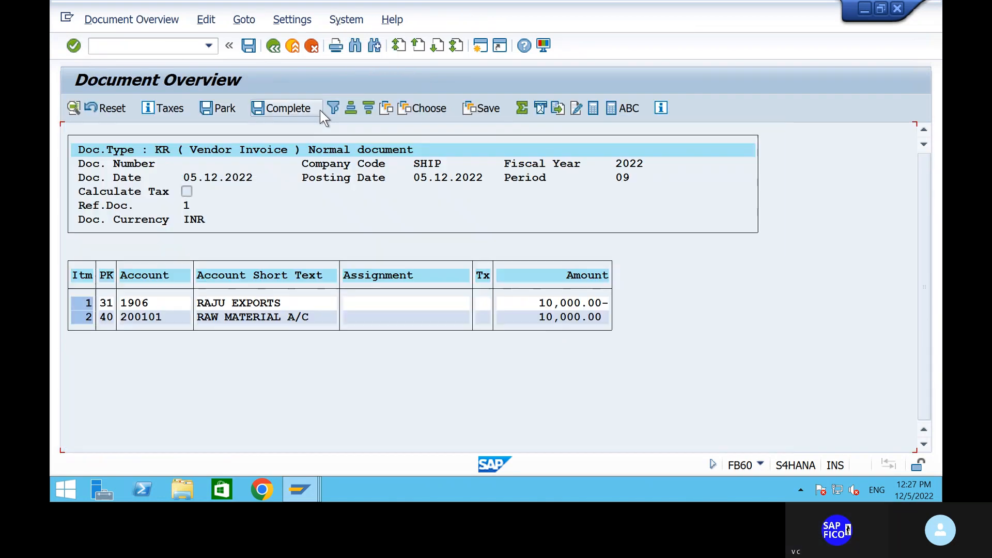
click(249, 46)
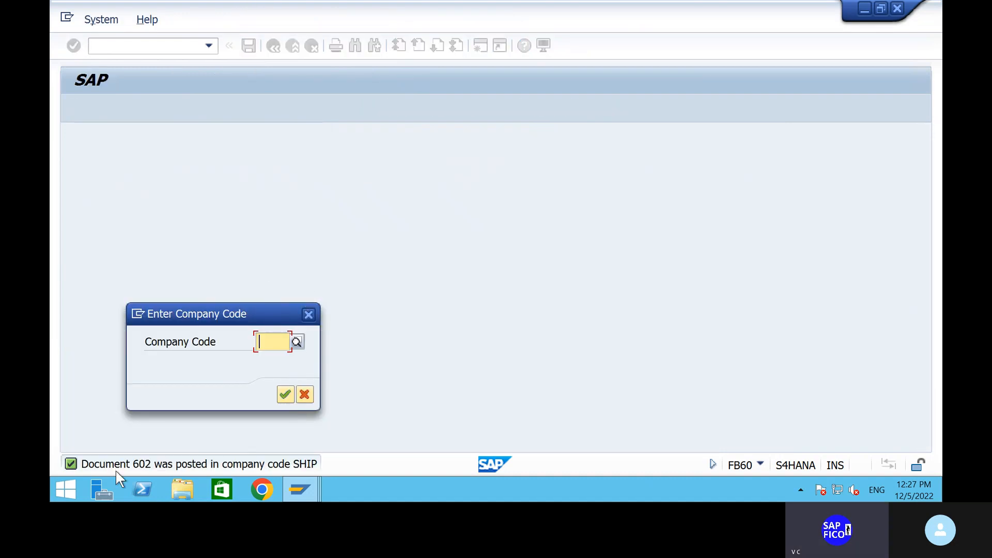
List vendor 1906's open items in FBL1N, showing document 602 at 10,000.00, then open a new session
click(308, 316)
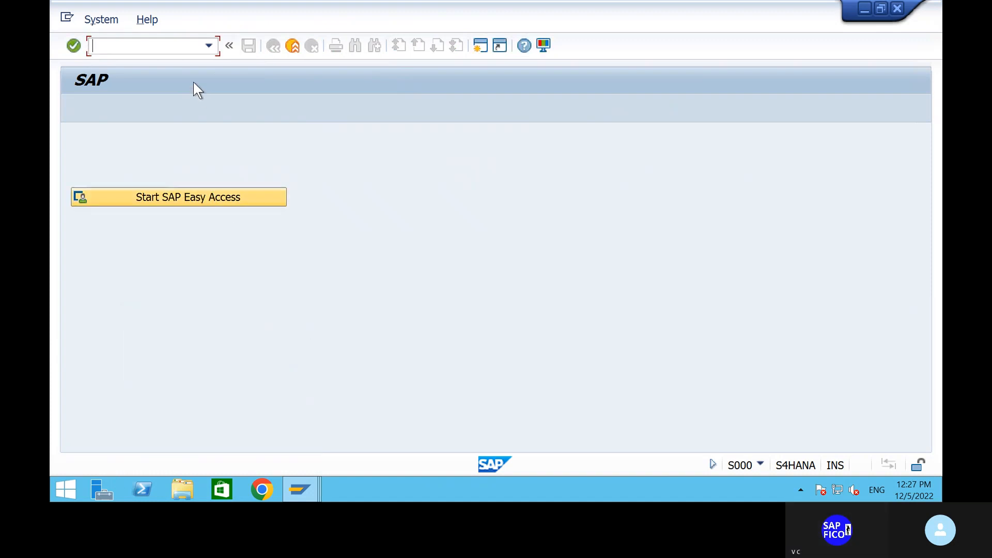
text(/n)
key(Return)
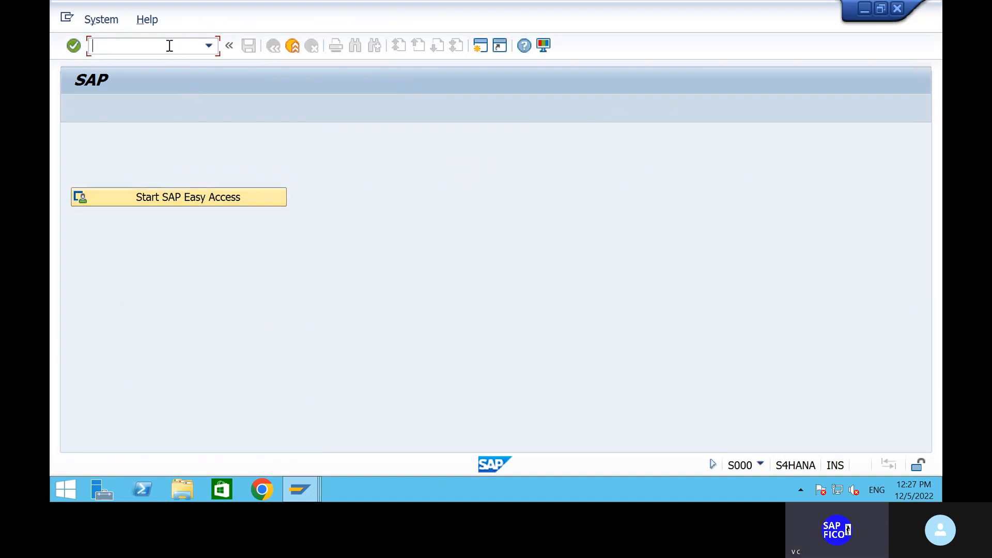
text(fbl1n)
key(Return)
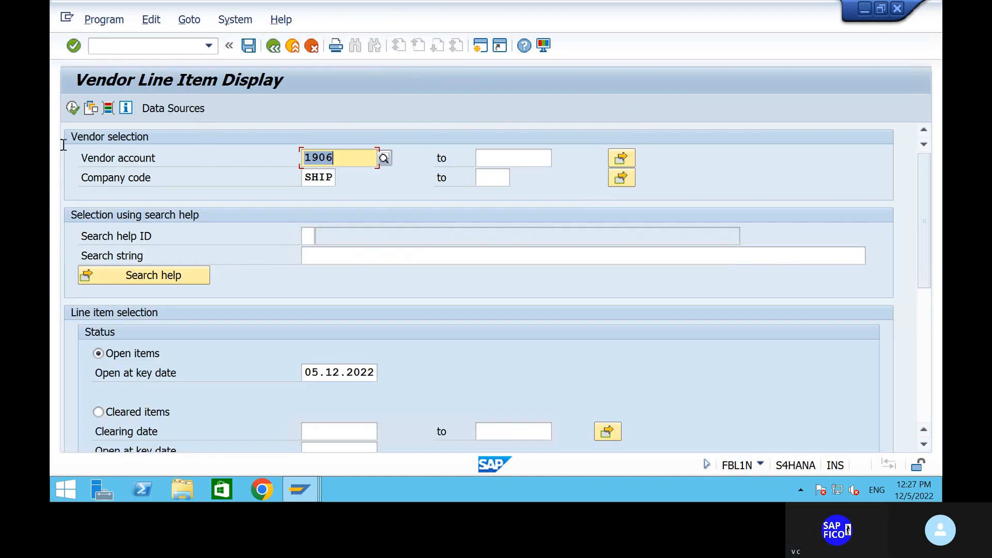
click(65, 110)
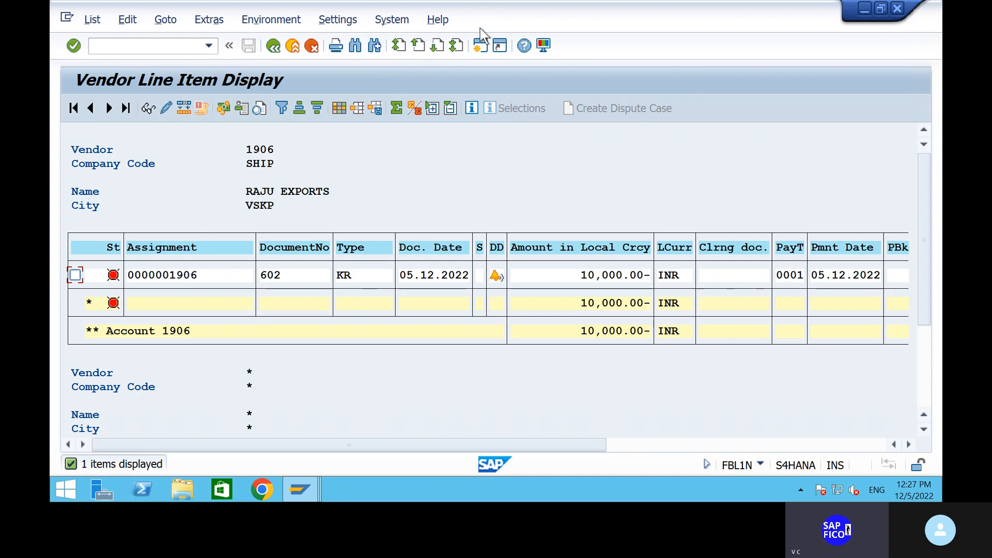
click(480, 45)
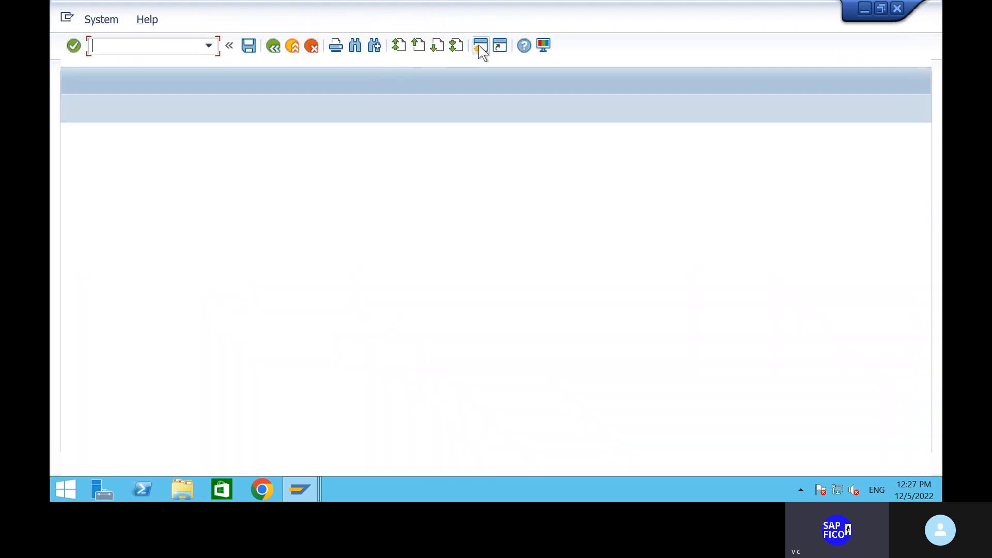
Open F110 and load payment run SHI1 for 05.12.2022
text(f)
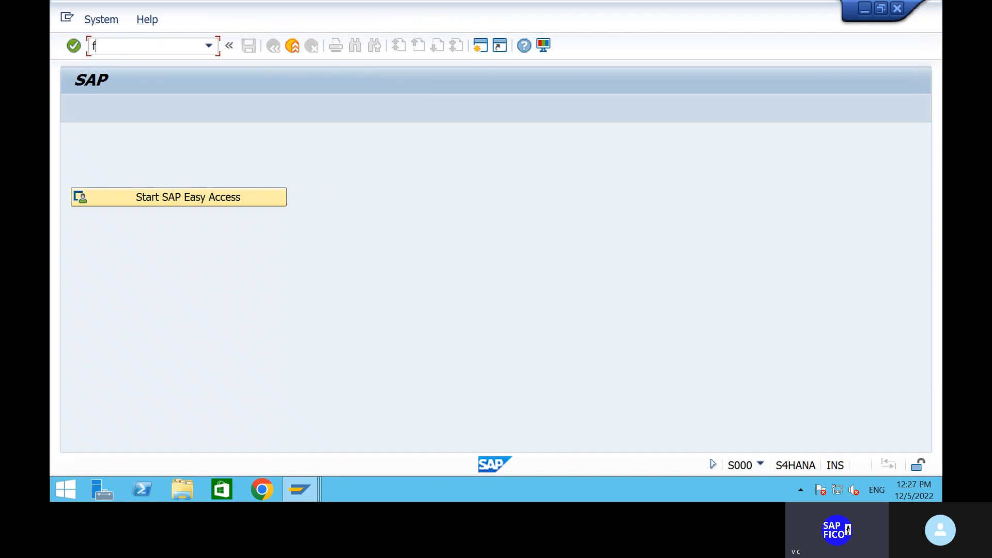
text(110)
key(Return)
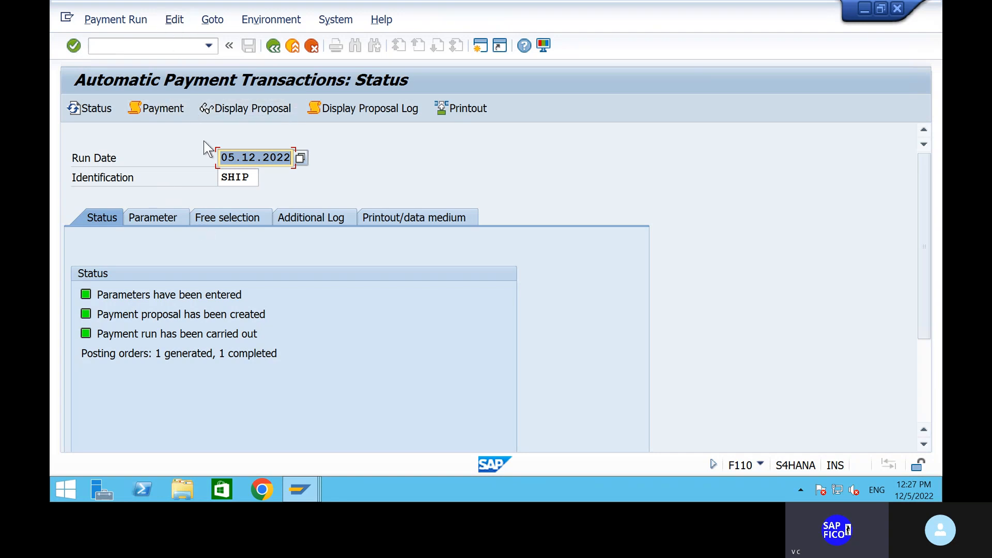
click(249, 179)
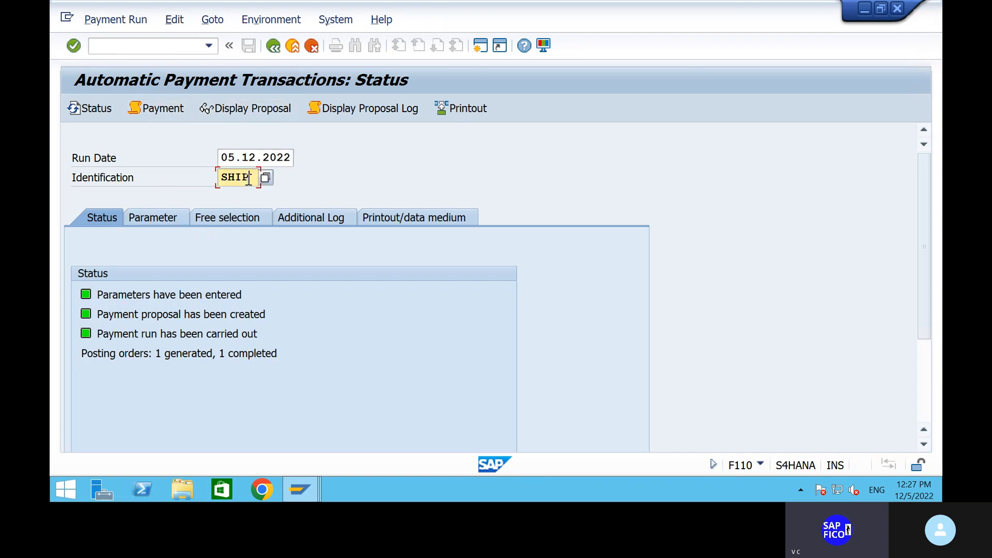
key(BackSpace)
key(Return)
Enter parameters: company code ship, payment method 5, next posting date 06.12.2022
click(166, 214)
click(130, 331)
text(sh)
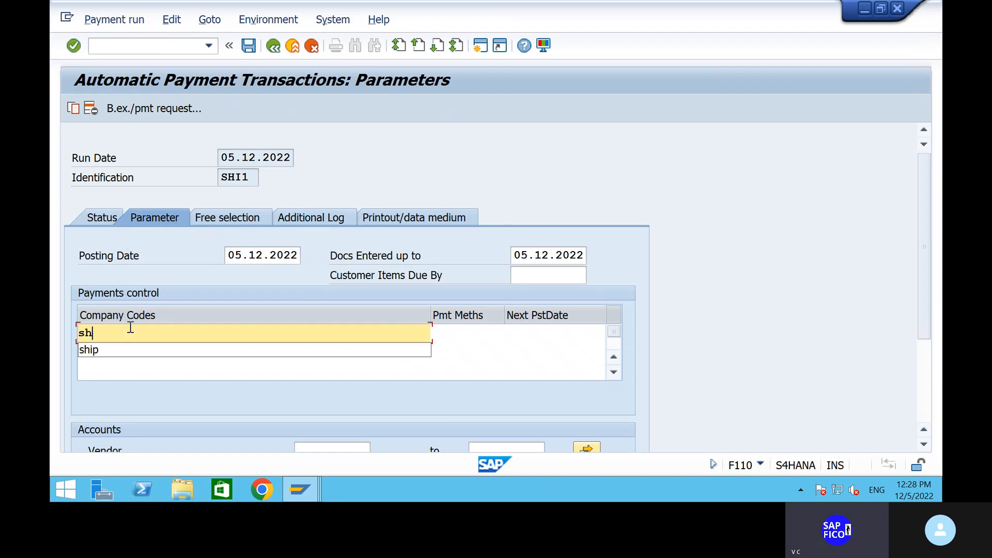
text(ip)
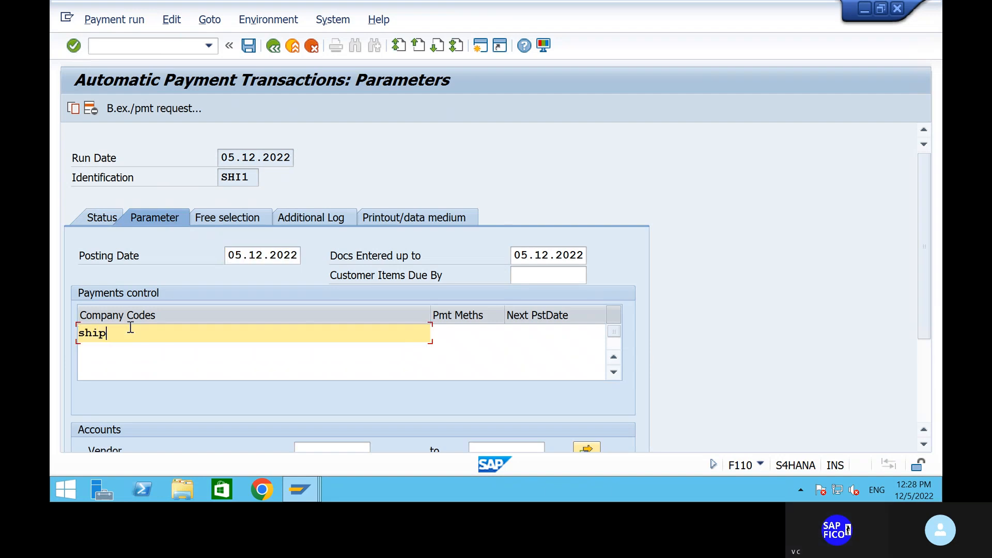
click(475, 330)
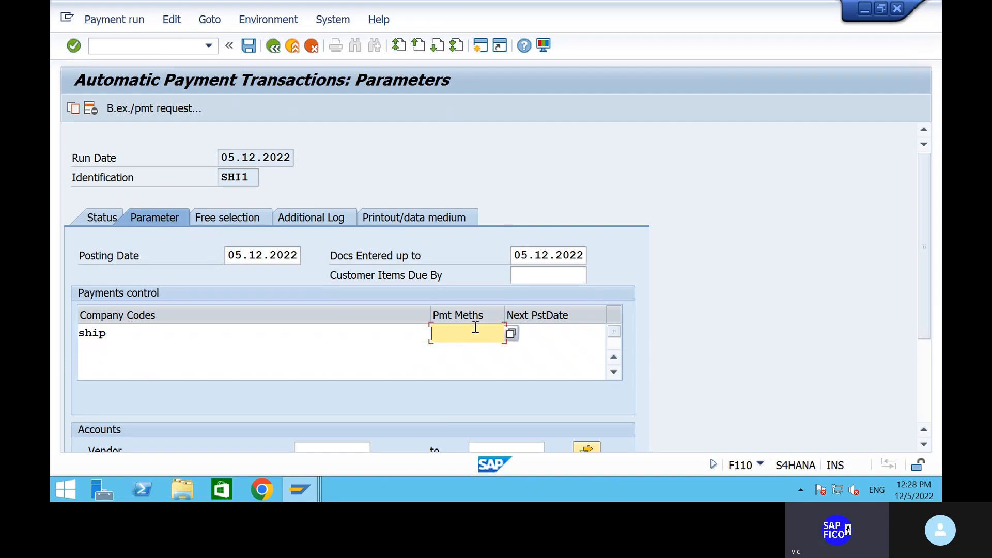
click(548, 334)
text(0)
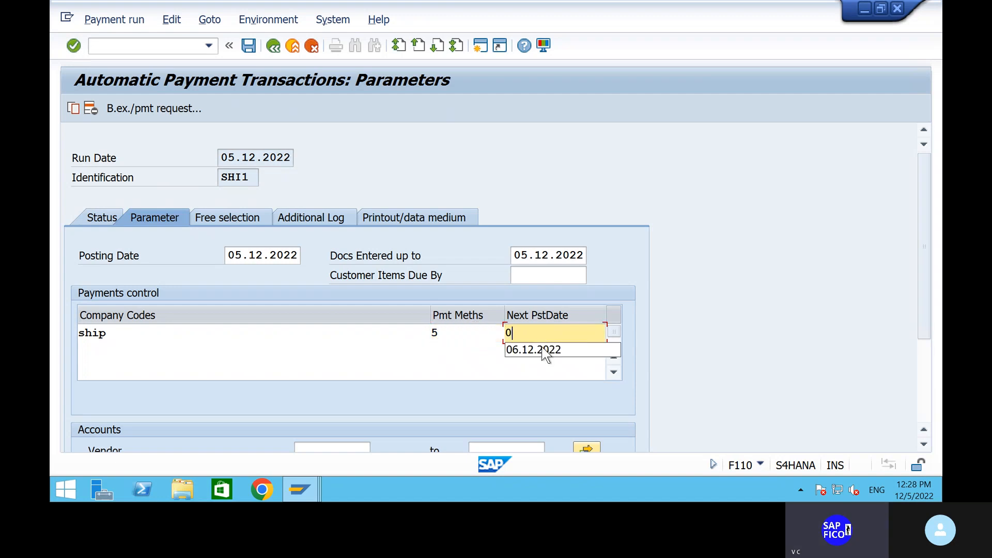
click(542, 350)
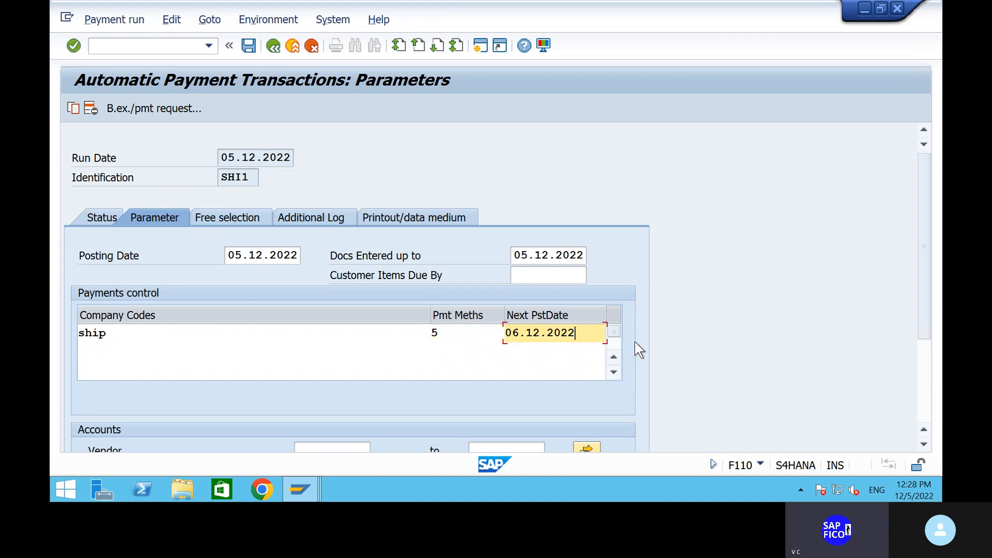
click(919, 367)
Set the vendor range from 1906 to 1906
click(332, 305)
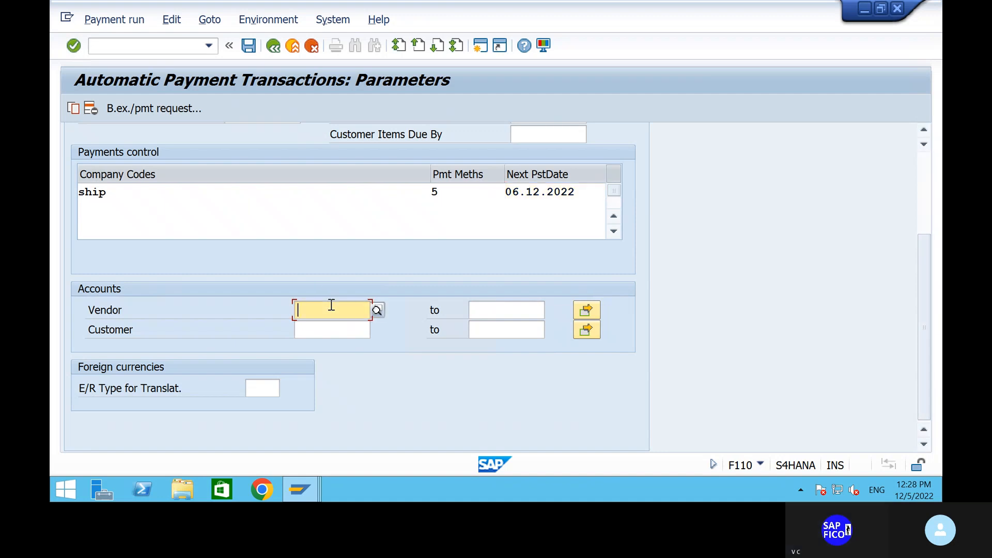
text(190)
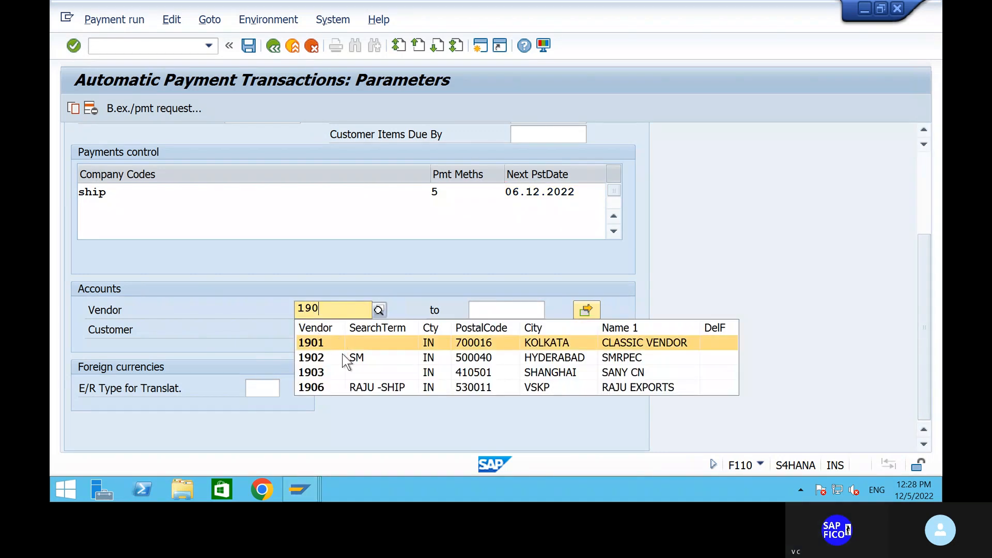
click(337, 386)
click(489, 308)
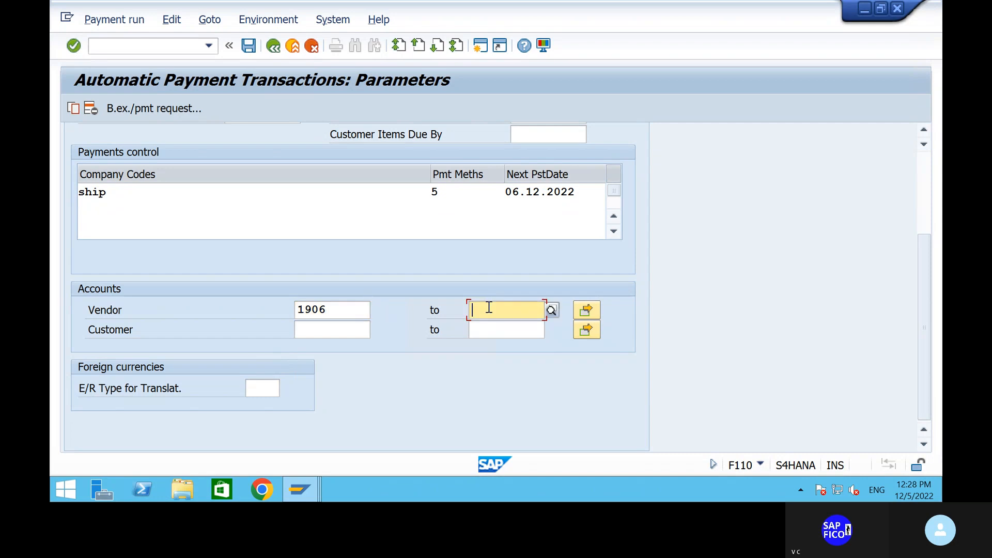
text(190)
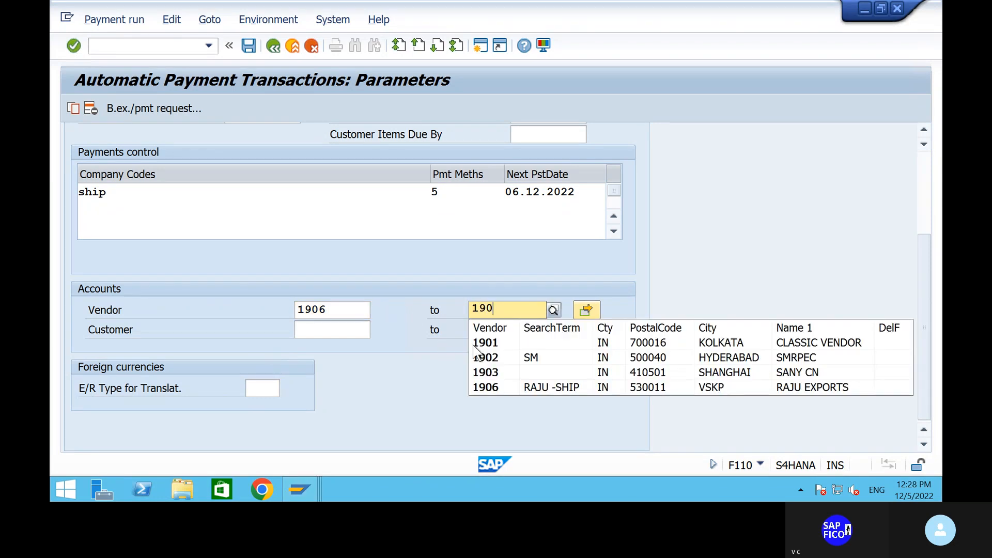
click(491, 387)
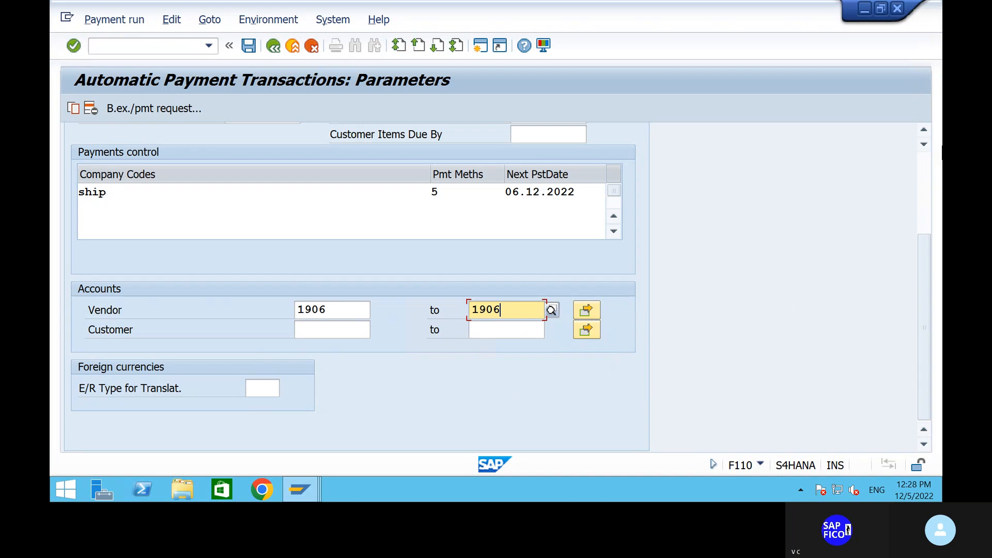
click(921, 165)
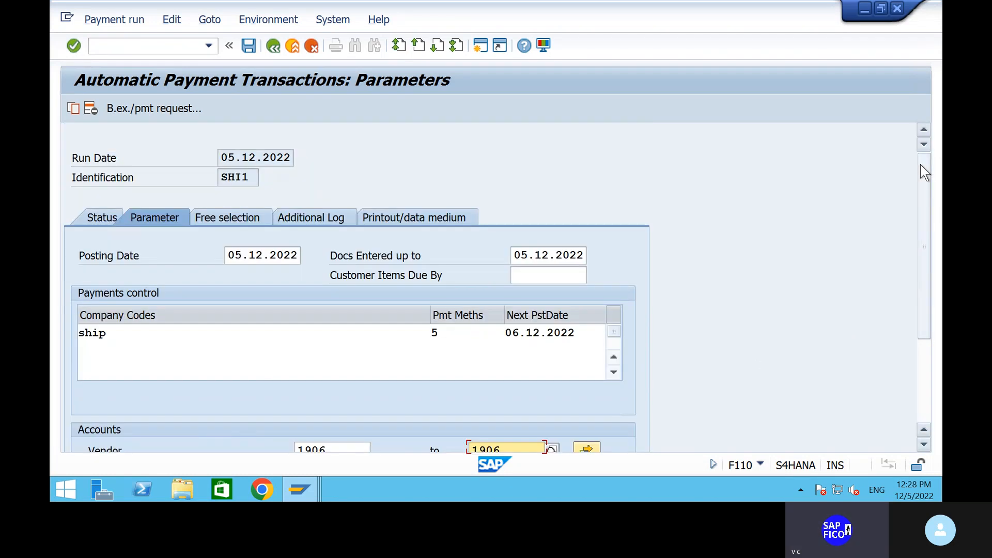
Log due date checks and unsuccessful payment method selection for vendors 1906–1906, and save SHI1's parameters
click(329, 209)
click(84, 295)
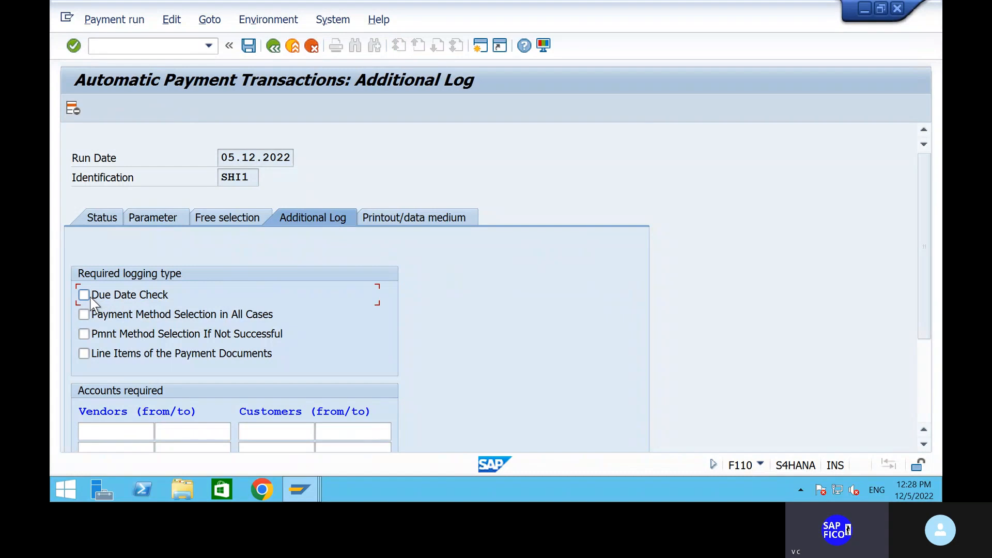
click(85, 334)
click(128, 431)
text(1906)
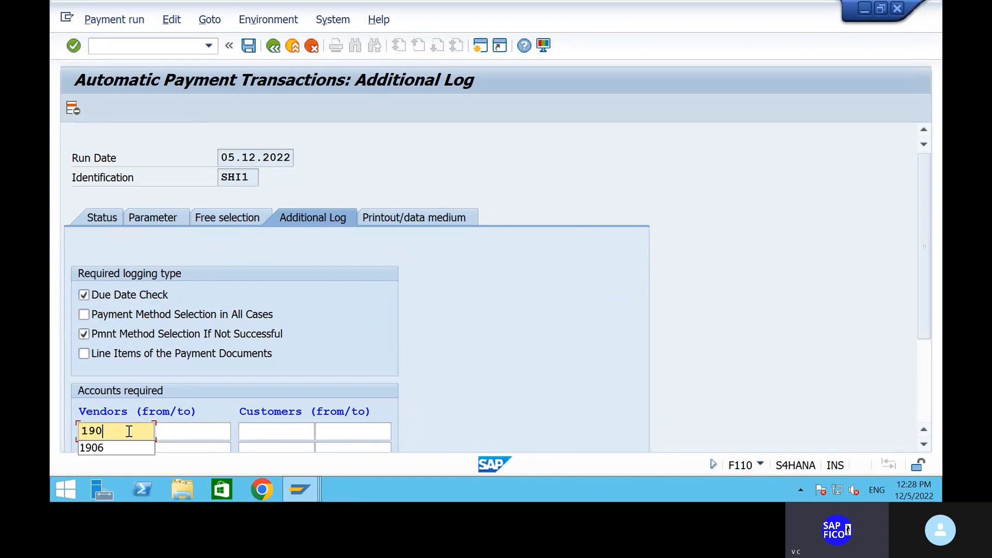
click(176, 431)
text(1906)
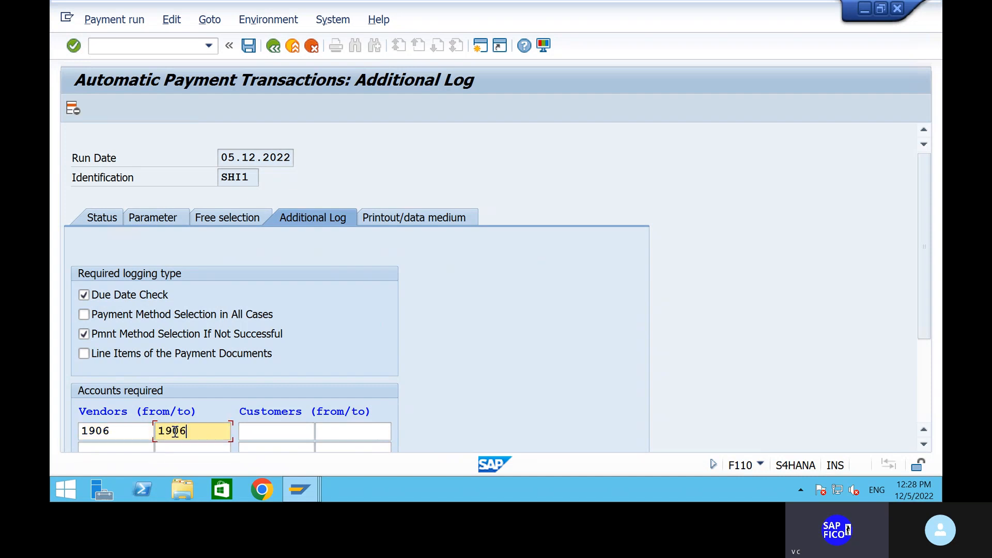
key(Return)
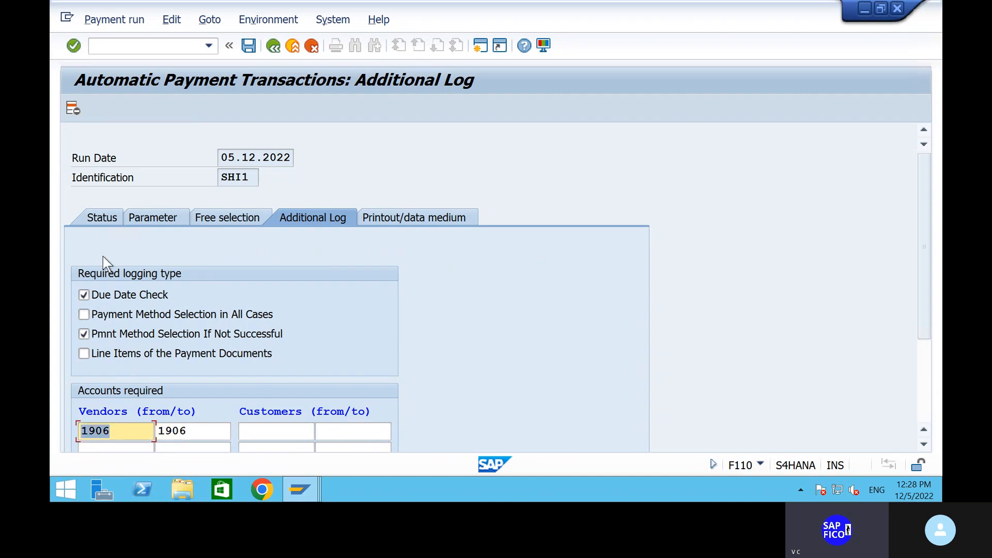
click(98, 218)
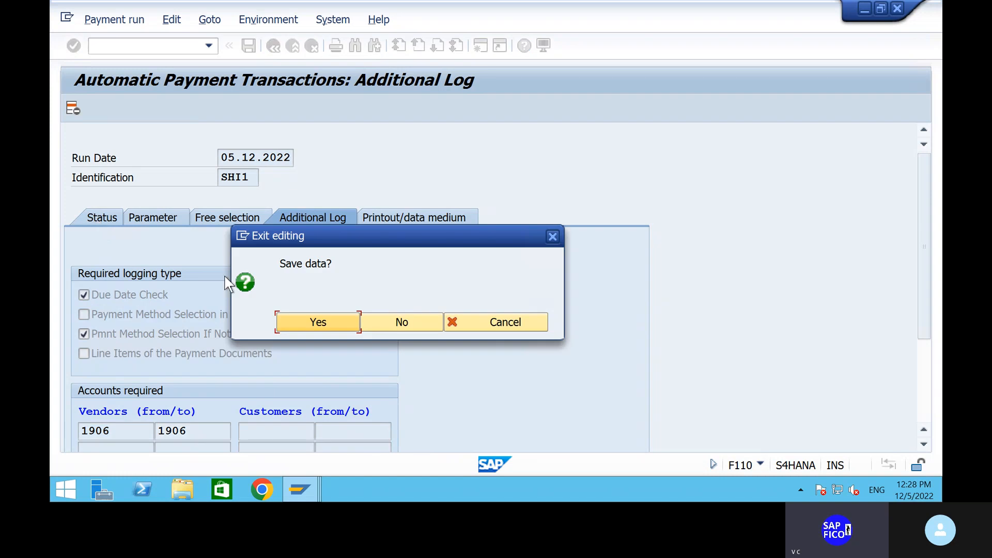
click(300, 322)
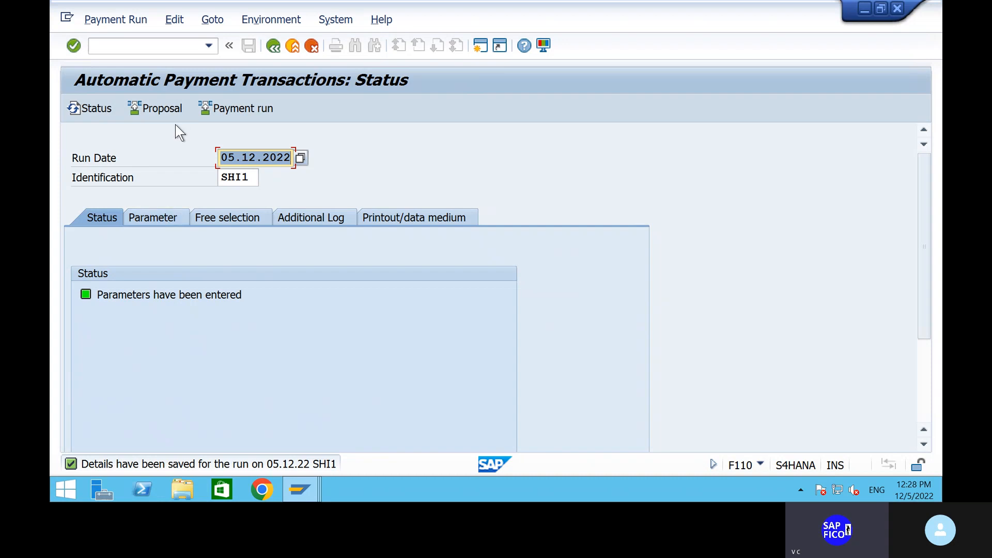
Create the payment proposal immediately and review it for all clerks
click(163, 110)
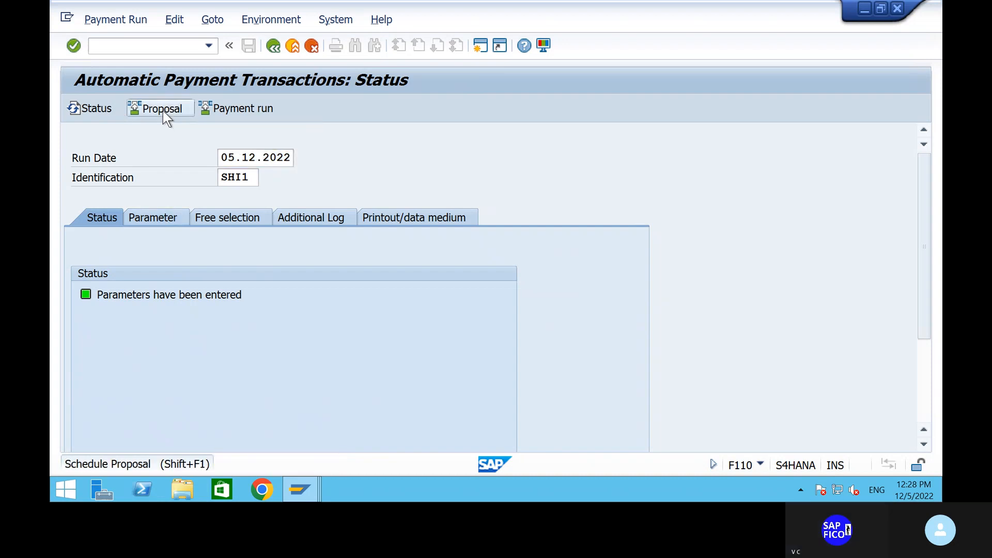
click(360, 321)
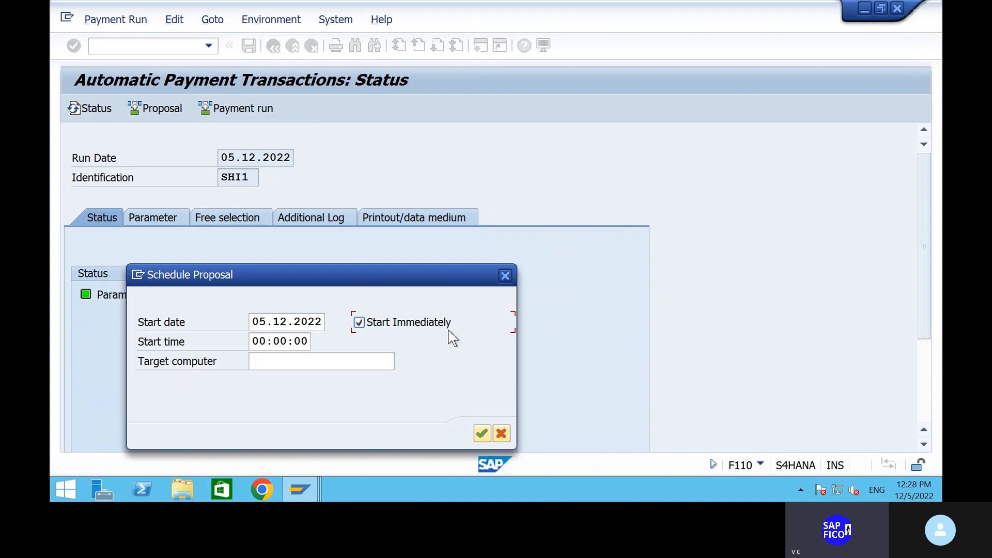
click(480, 434)
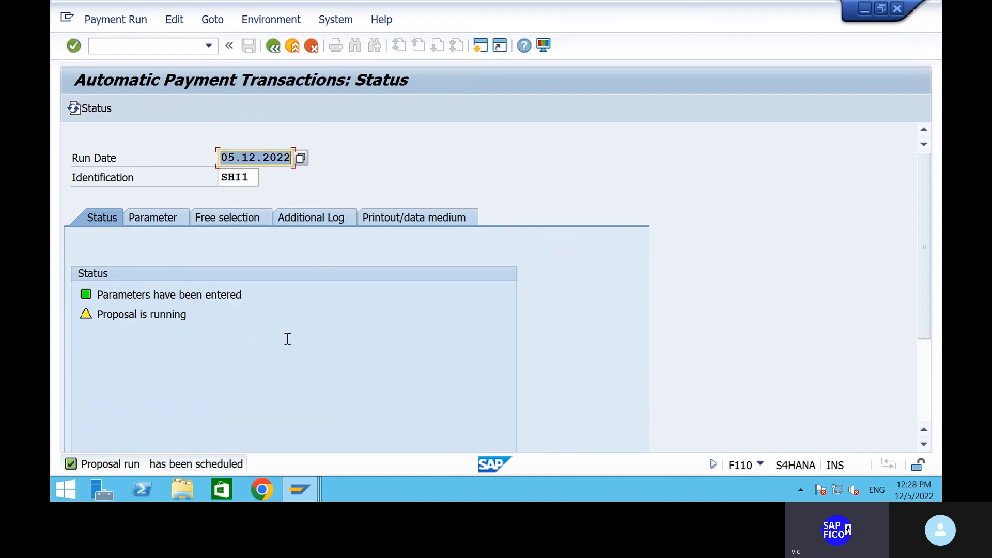
key(Return)
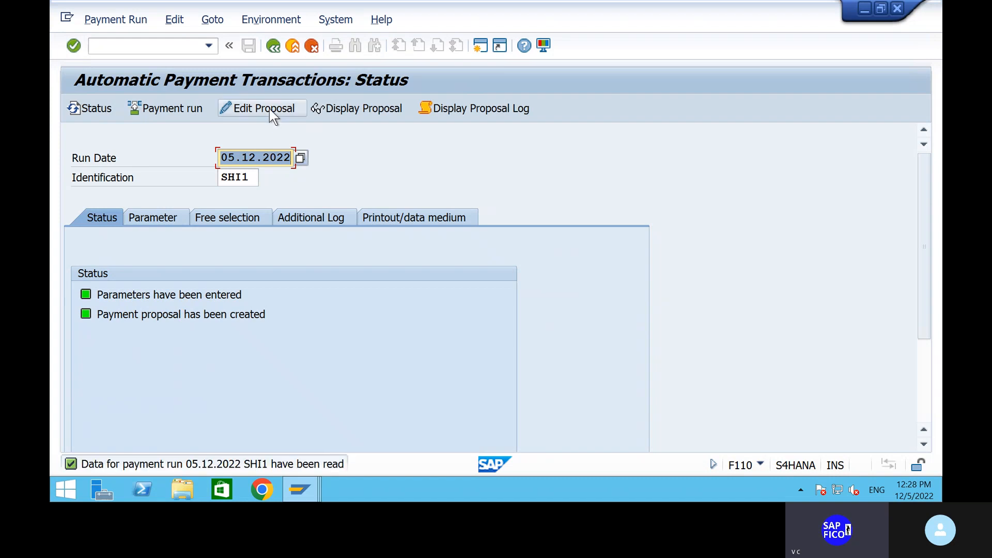
click(270, 109)
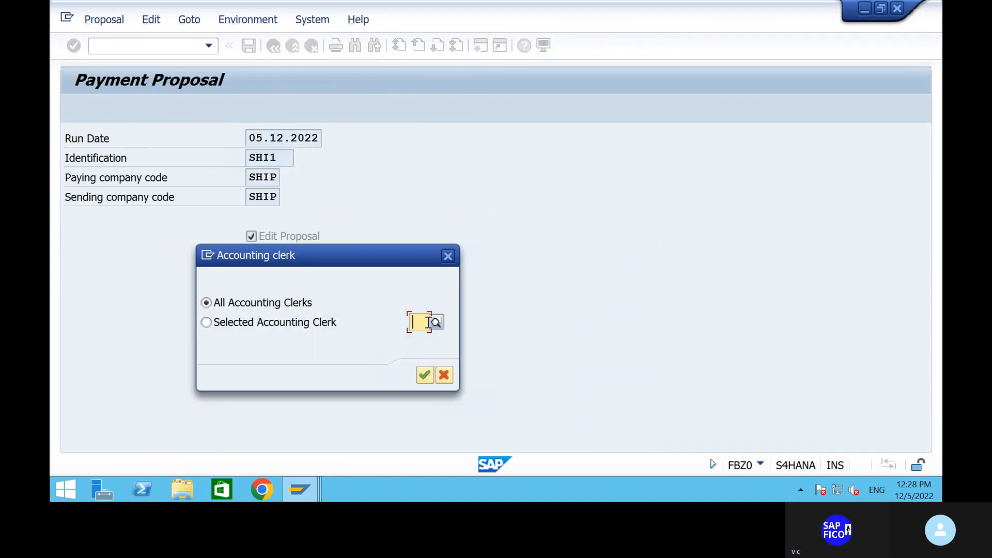
click(430, 375)
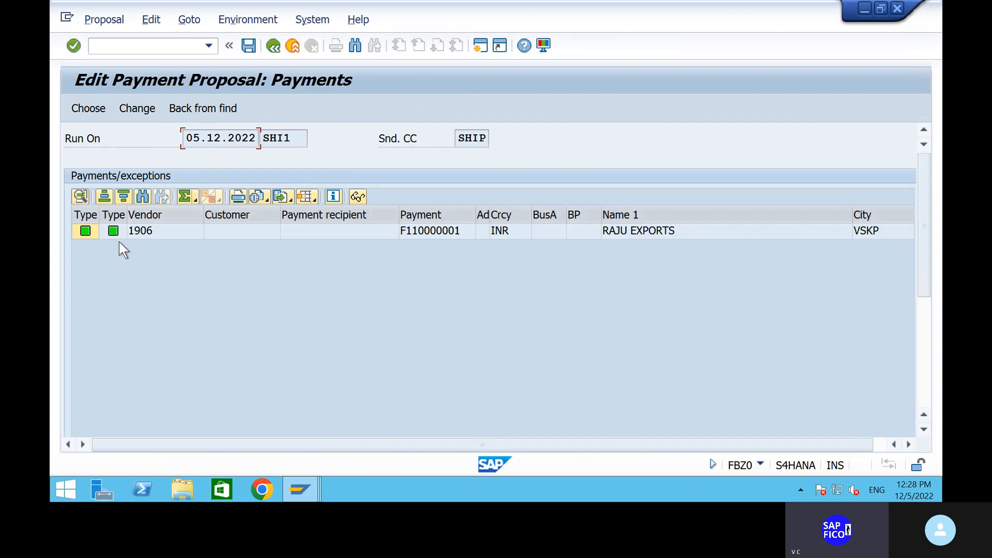
click(275, 48)
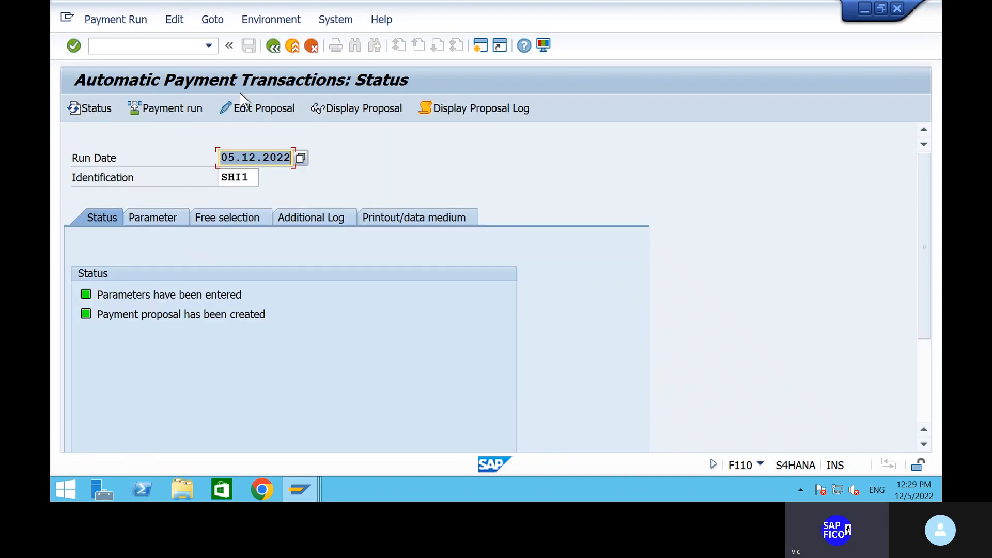
Execute the payment run immediately and refresh until one posting order is completed
click(173, 111)
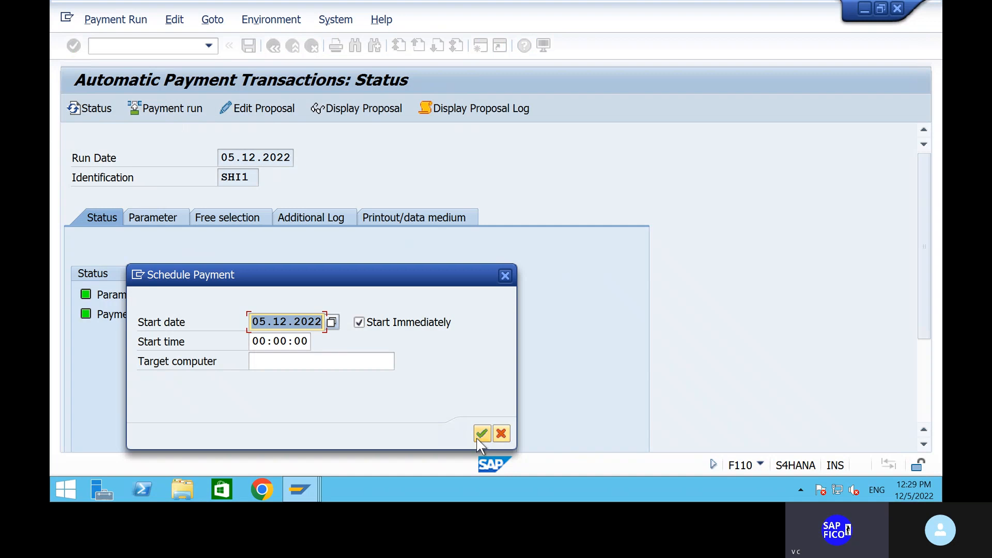
click(483, 435)
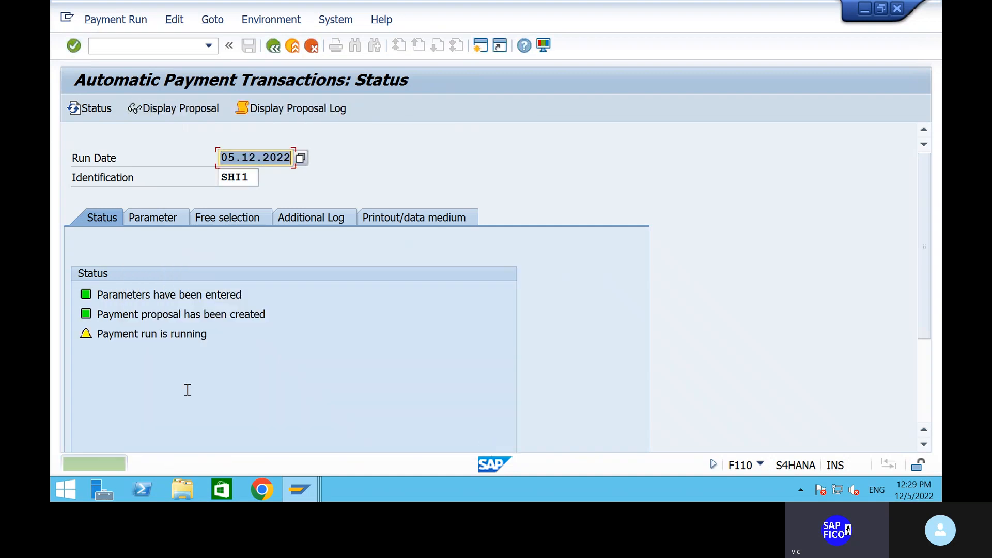
key(Return)
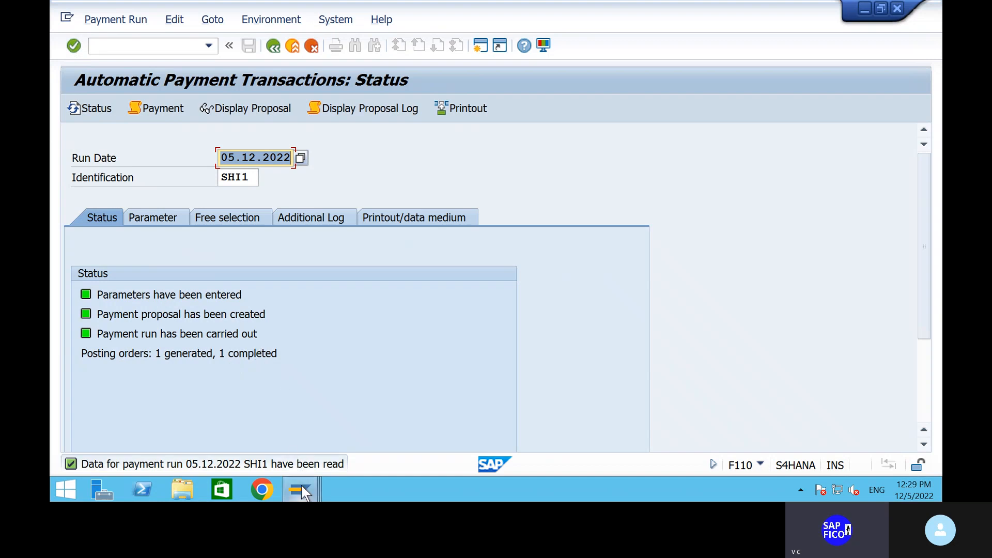
mouse_move(302, 485)
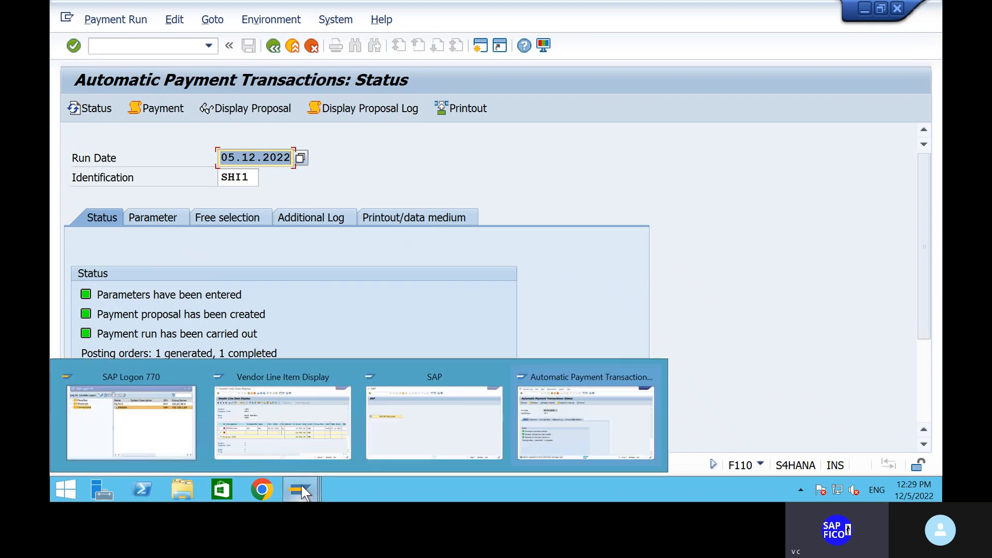
Refresh the FBL1N line item list for vendor 1906, which now shows 'No items selected'
click(297, 445)
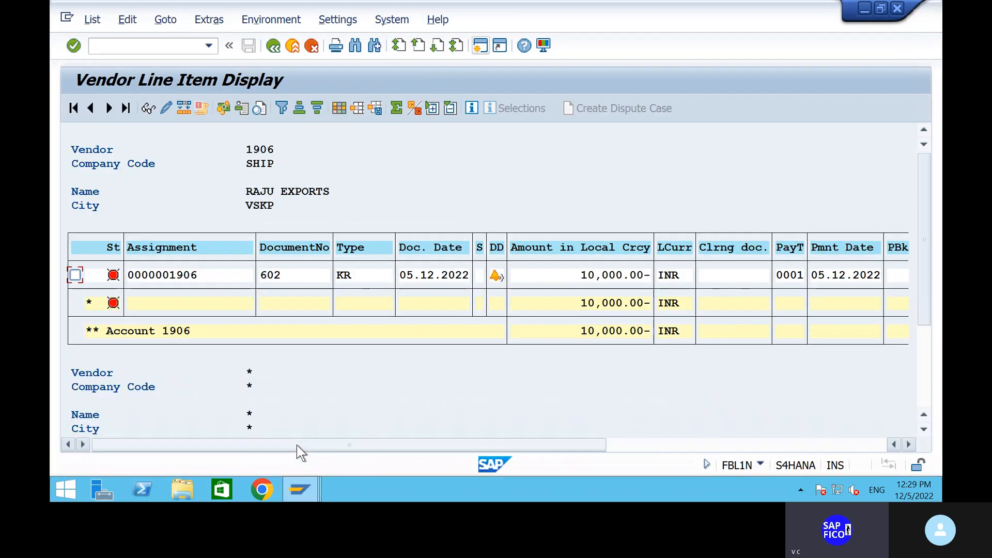
click(92, 19)
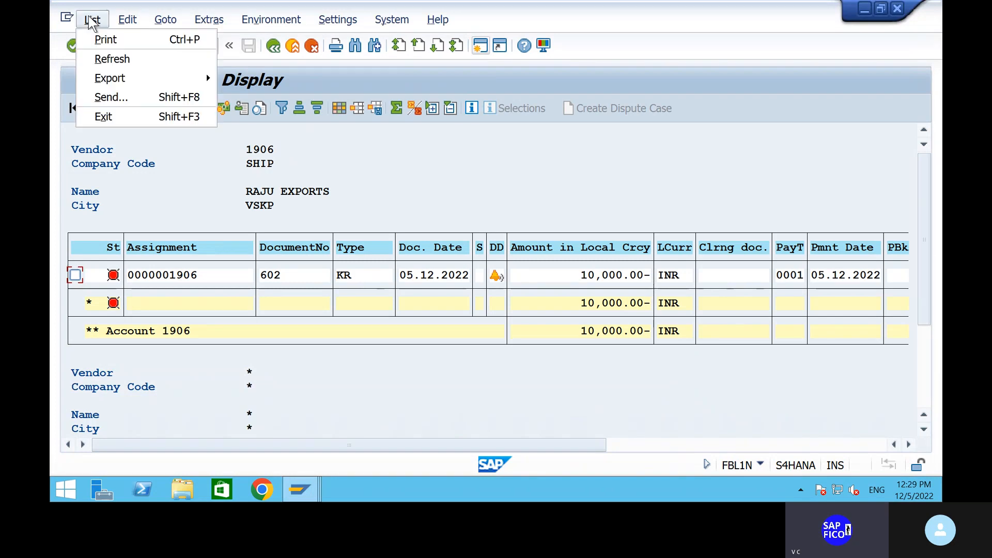
click(111, 59)
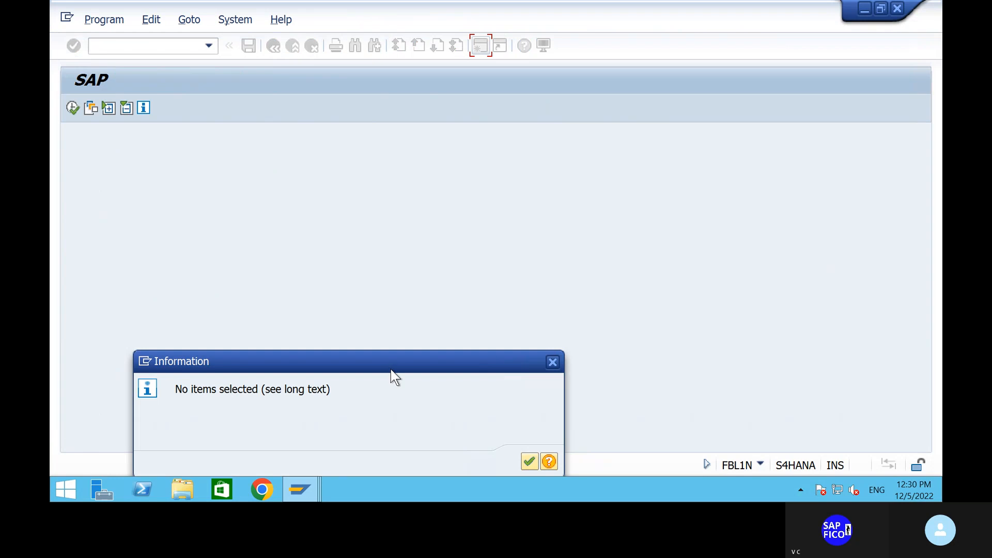
drag(396, 345, 420, 272)
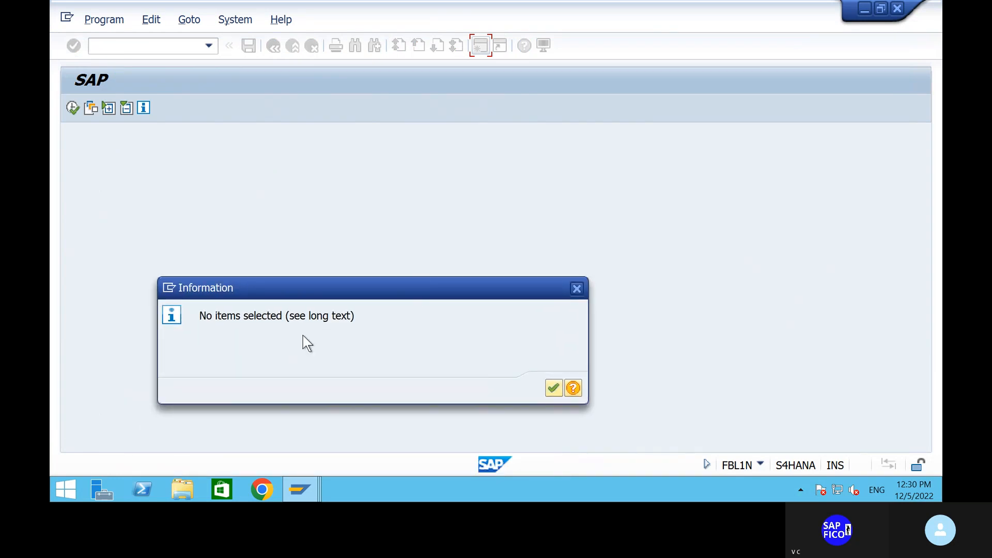
Display vendor 1906's cleared items, showing invoice 602 cleared by payment 502
click(558, 386)
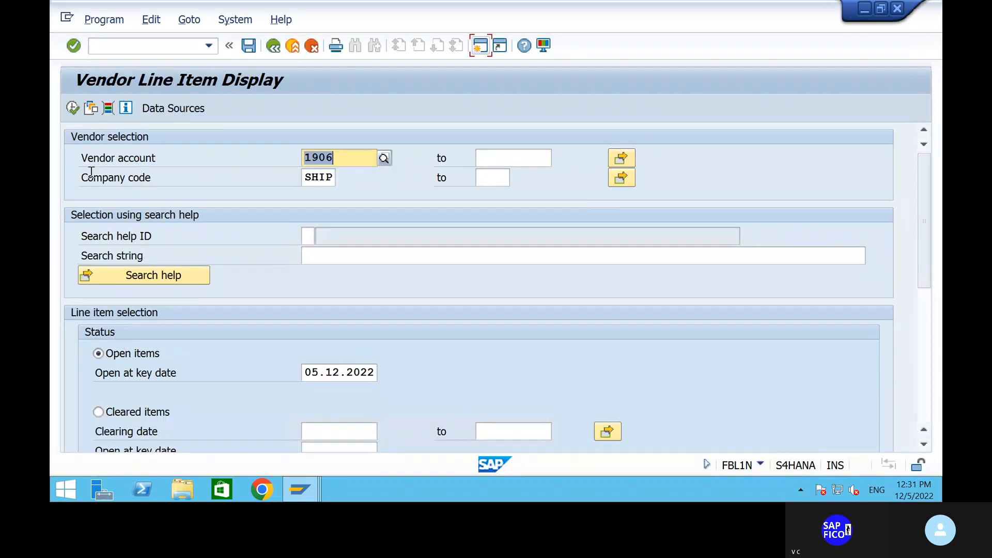
click(73, 110)
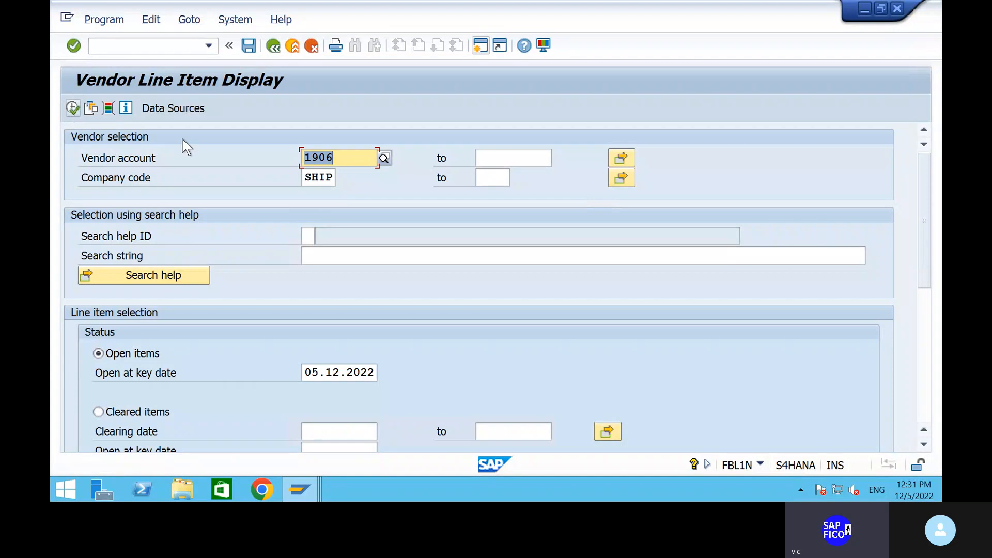
click(100, 413)
click(74, 109)
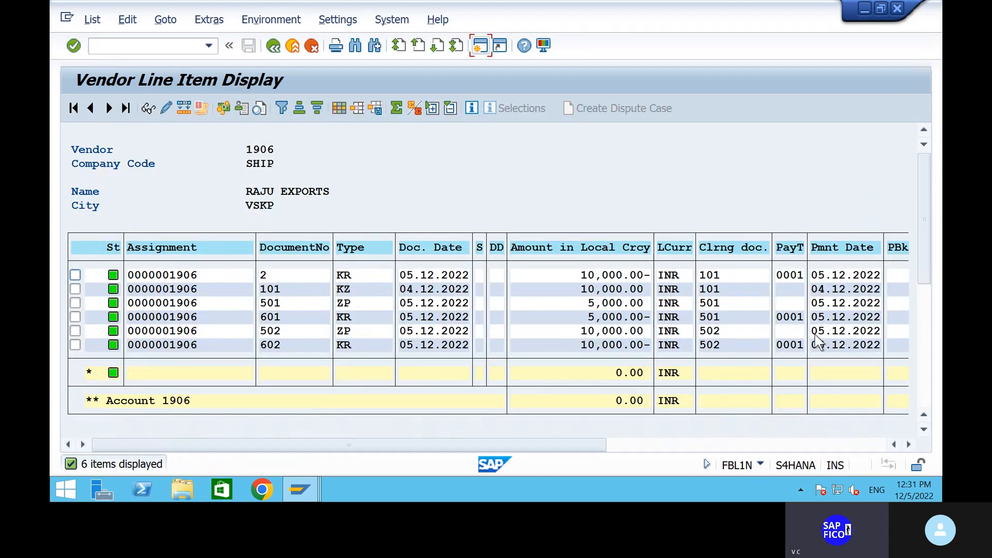
Return to the SAP start screen
click(272, 46)
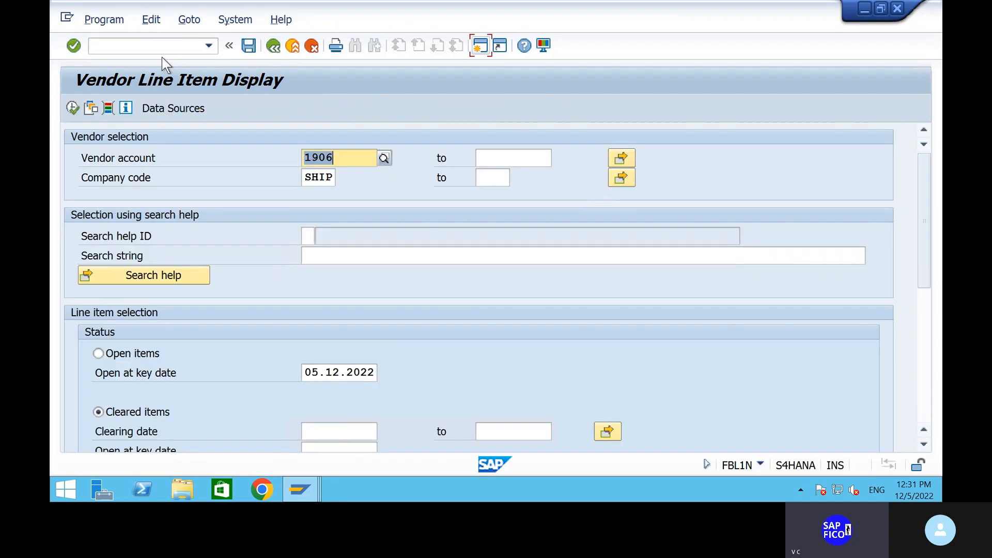
click(162, 47)
text(/n)
key(Return)
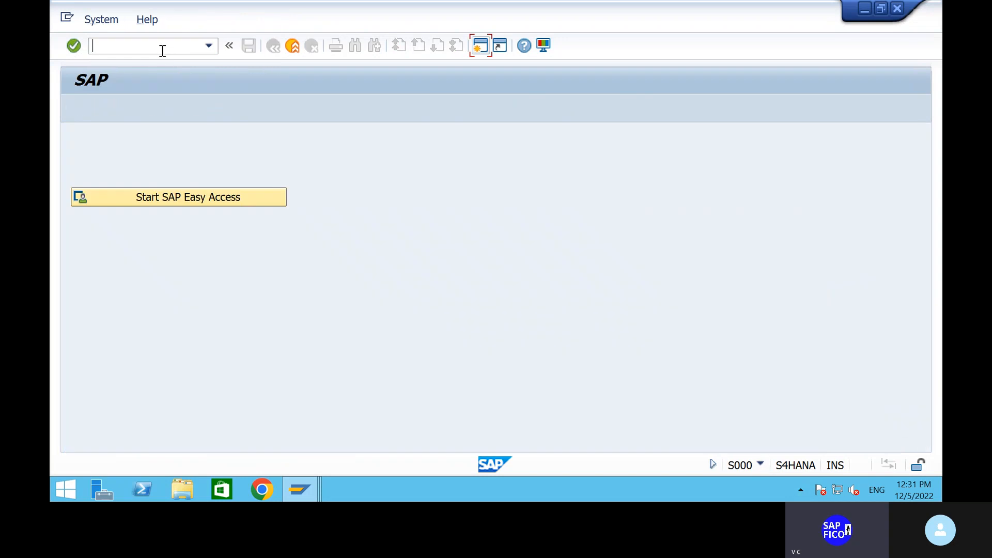